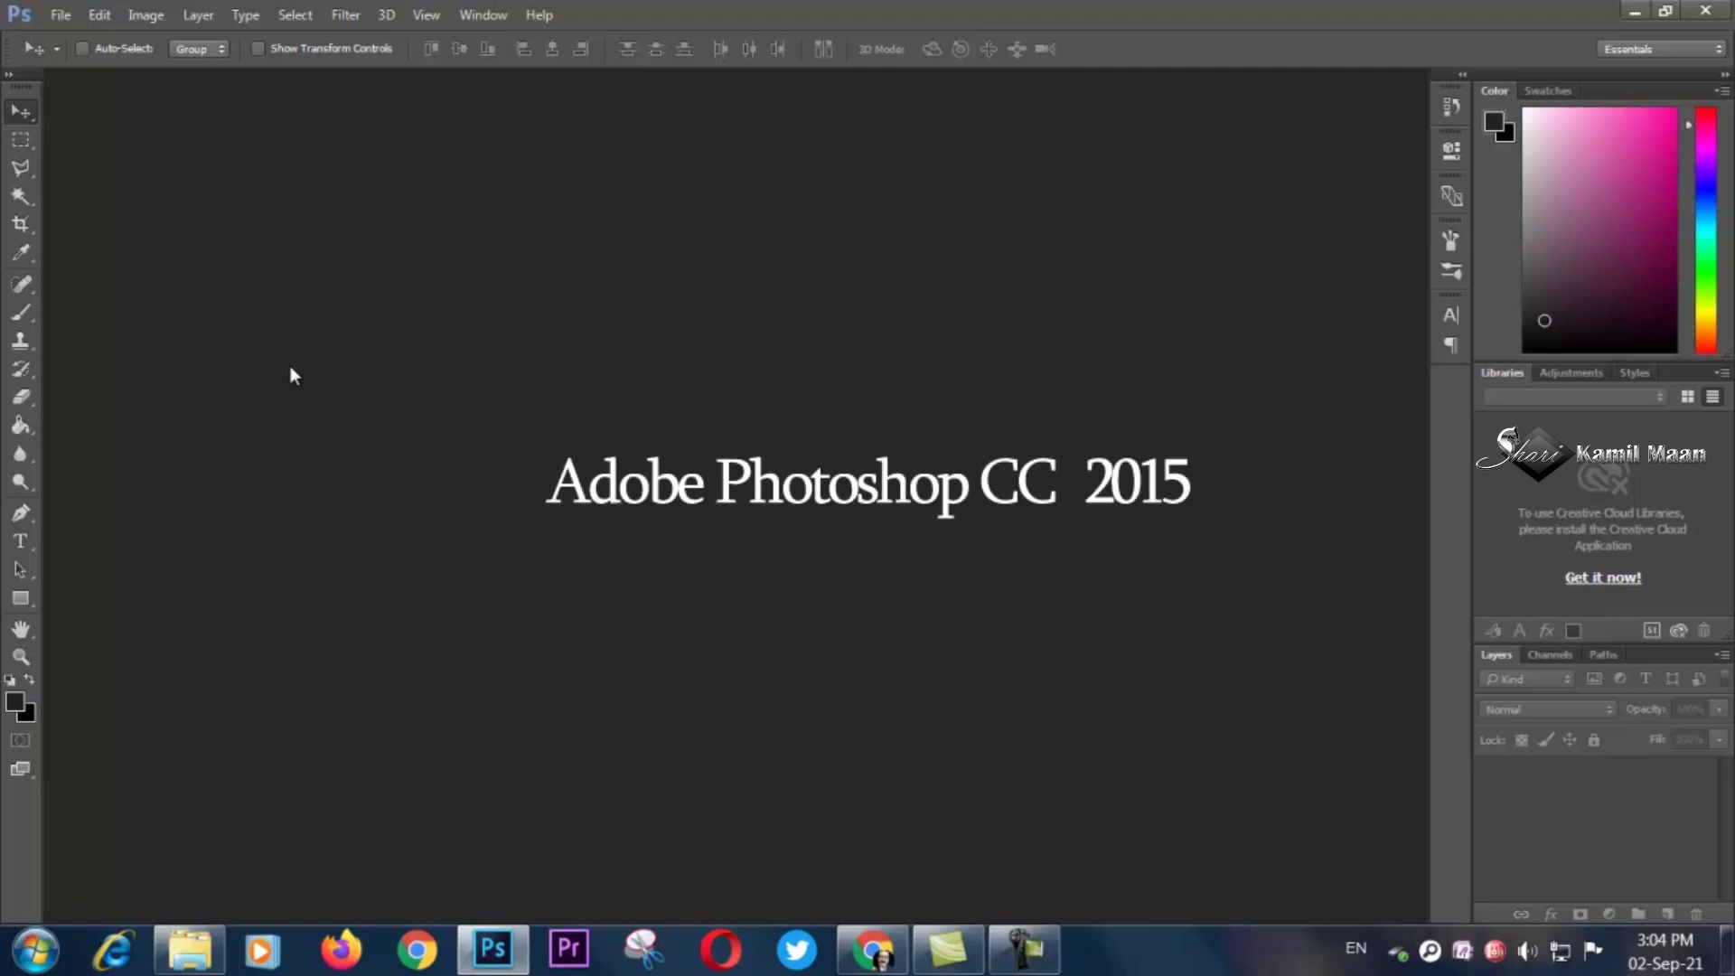
# Open the black-and-white portrait Nadhem.jpg from the Nadhem folder in Downloads.
pyautogui.click(57, 17)
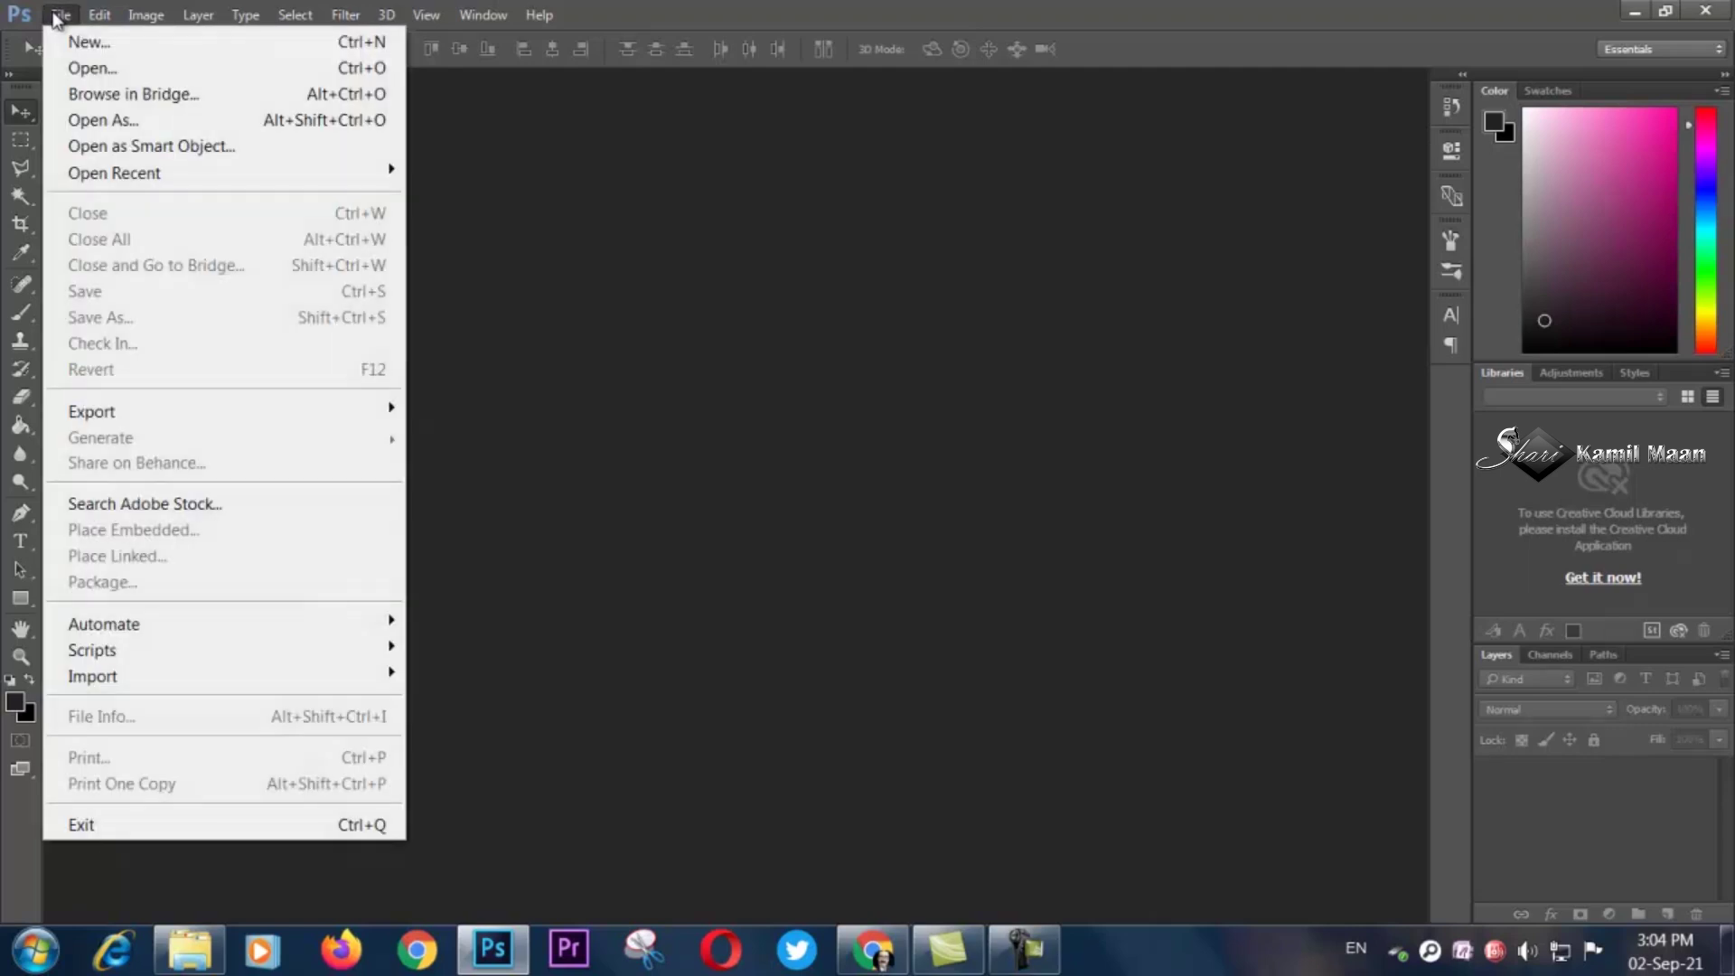
pyautogui.click(102, 70)
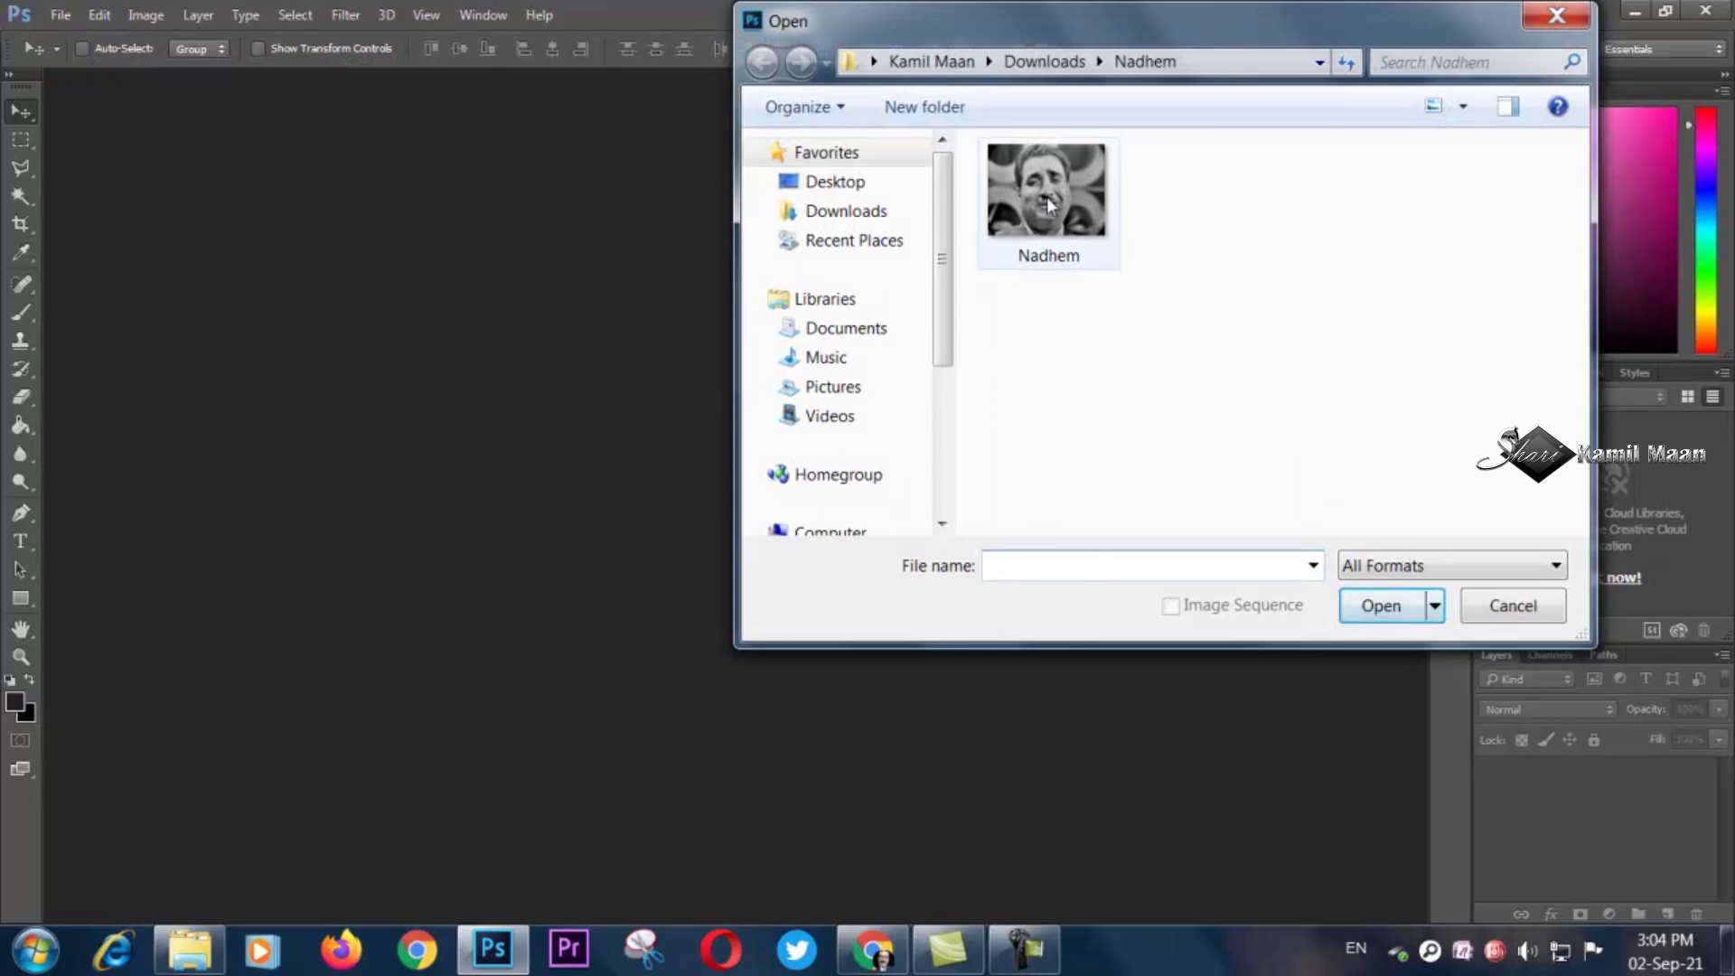
pyautogui.click(1046, 197)
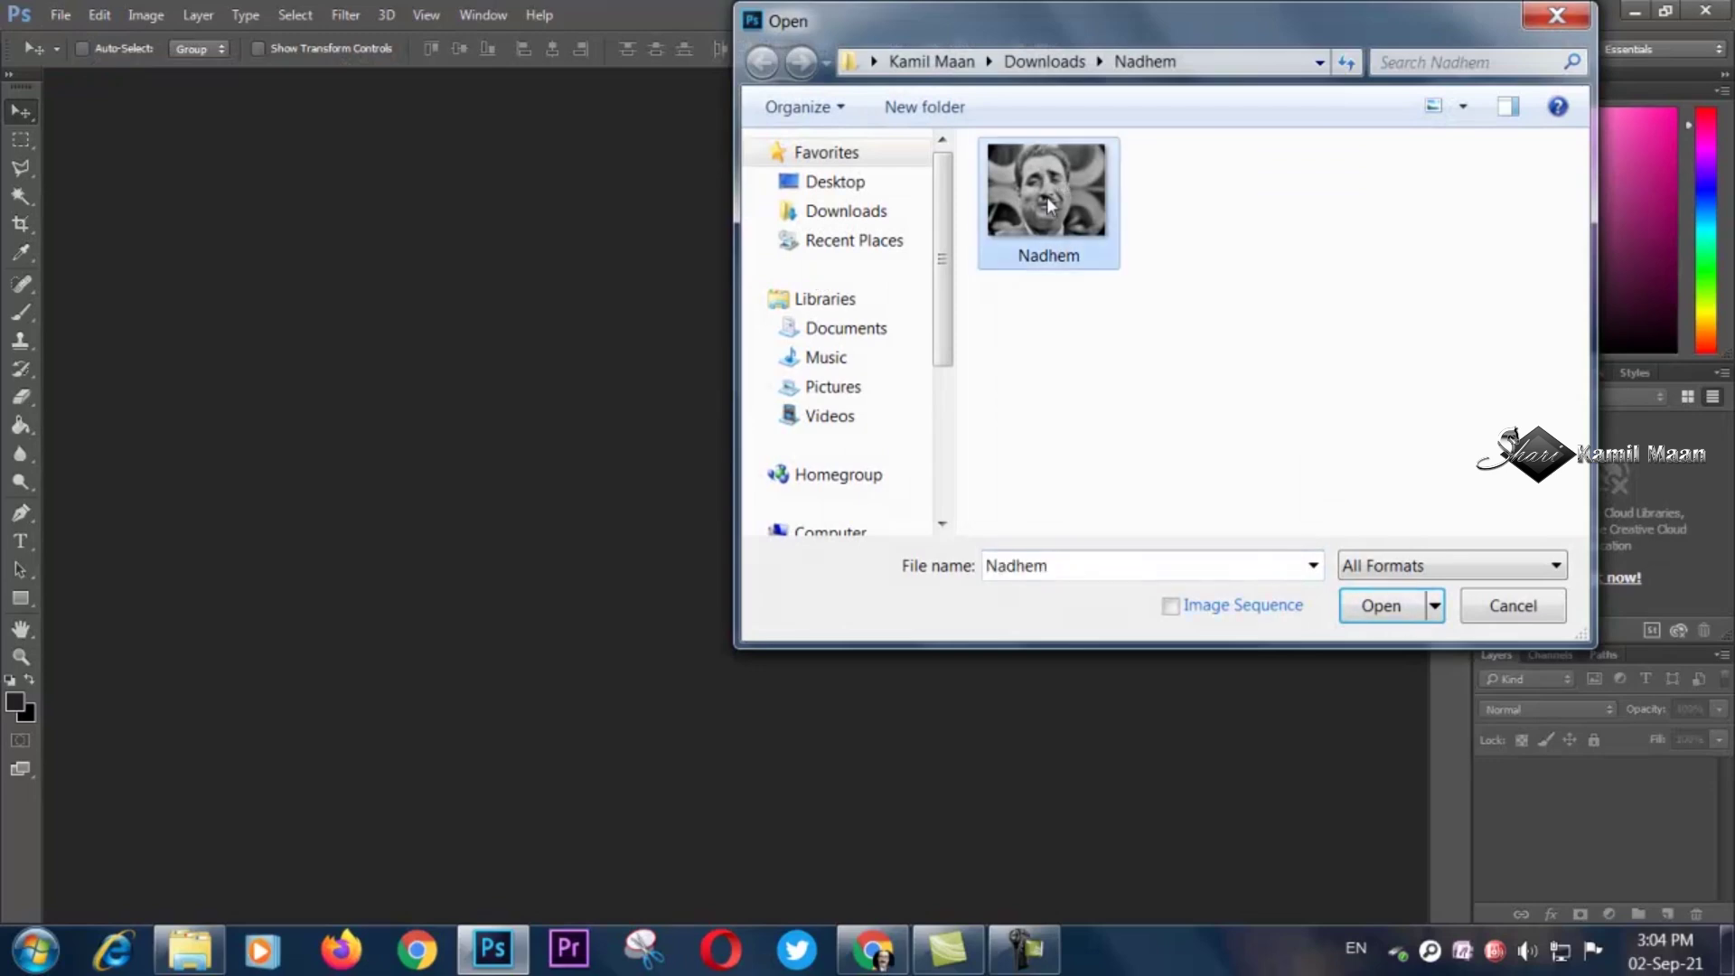
pyautogui.click(1377, 611)
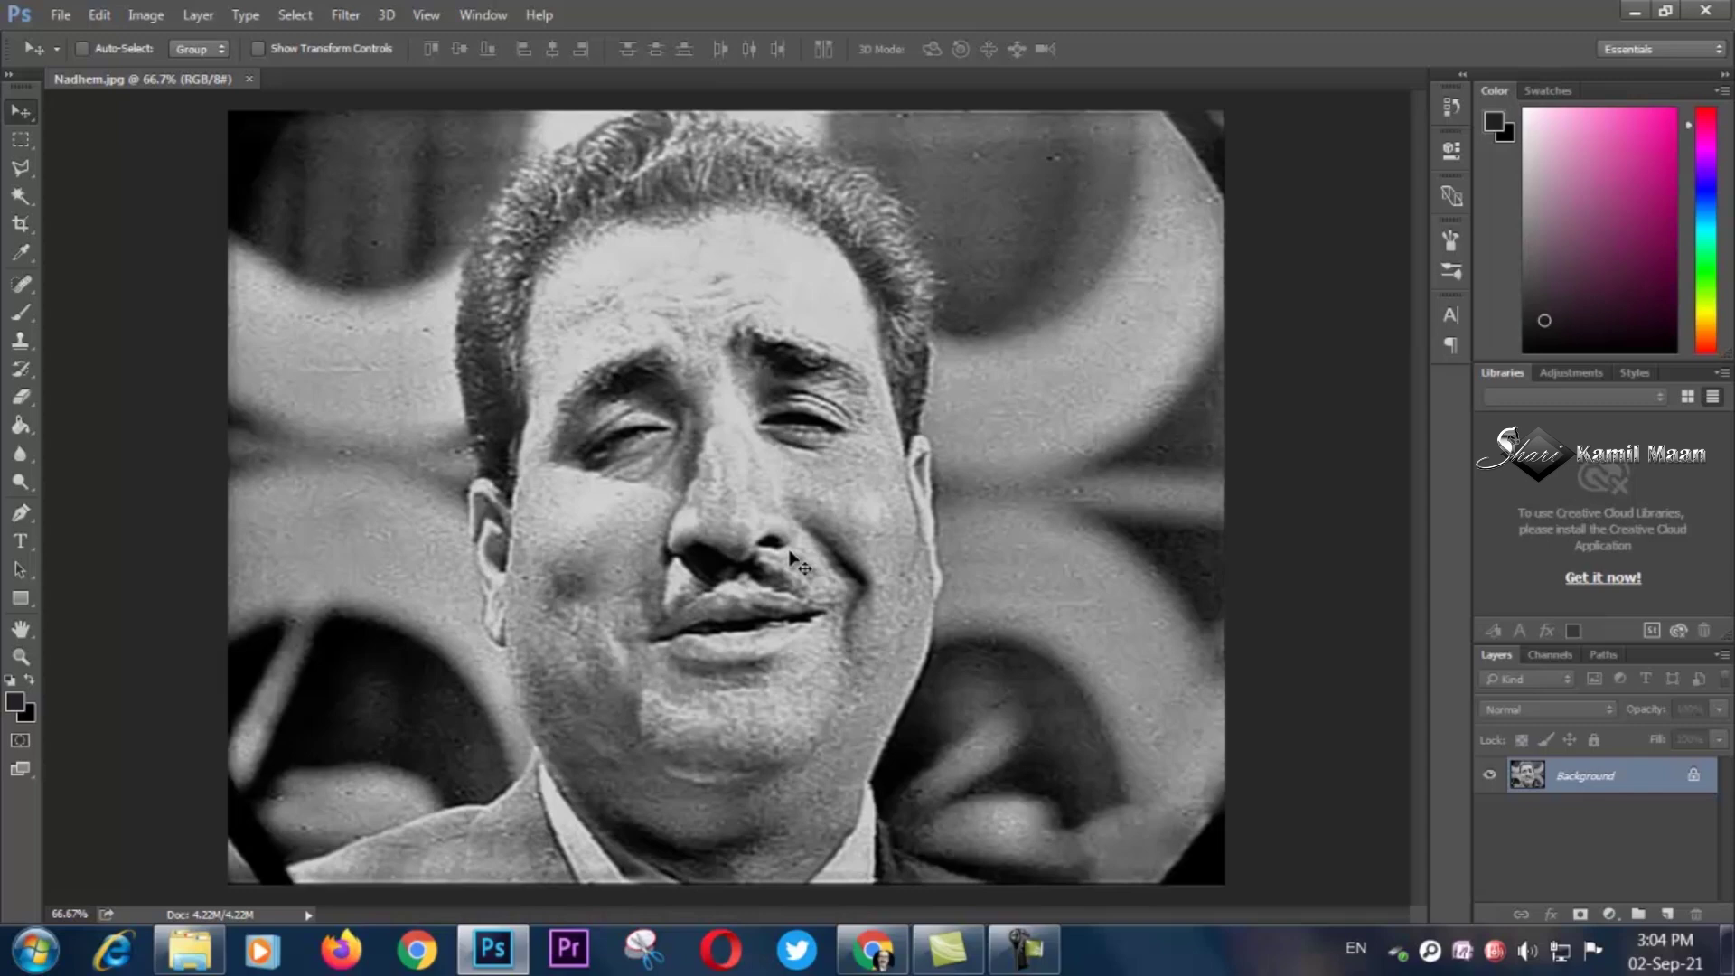
# In the Camera Raw Filter, raise Contrast slightly and set Highlights to +15, Shadows to -5, Whites to -7 and Blacks to -4.
pyautogui.click(346, 15)
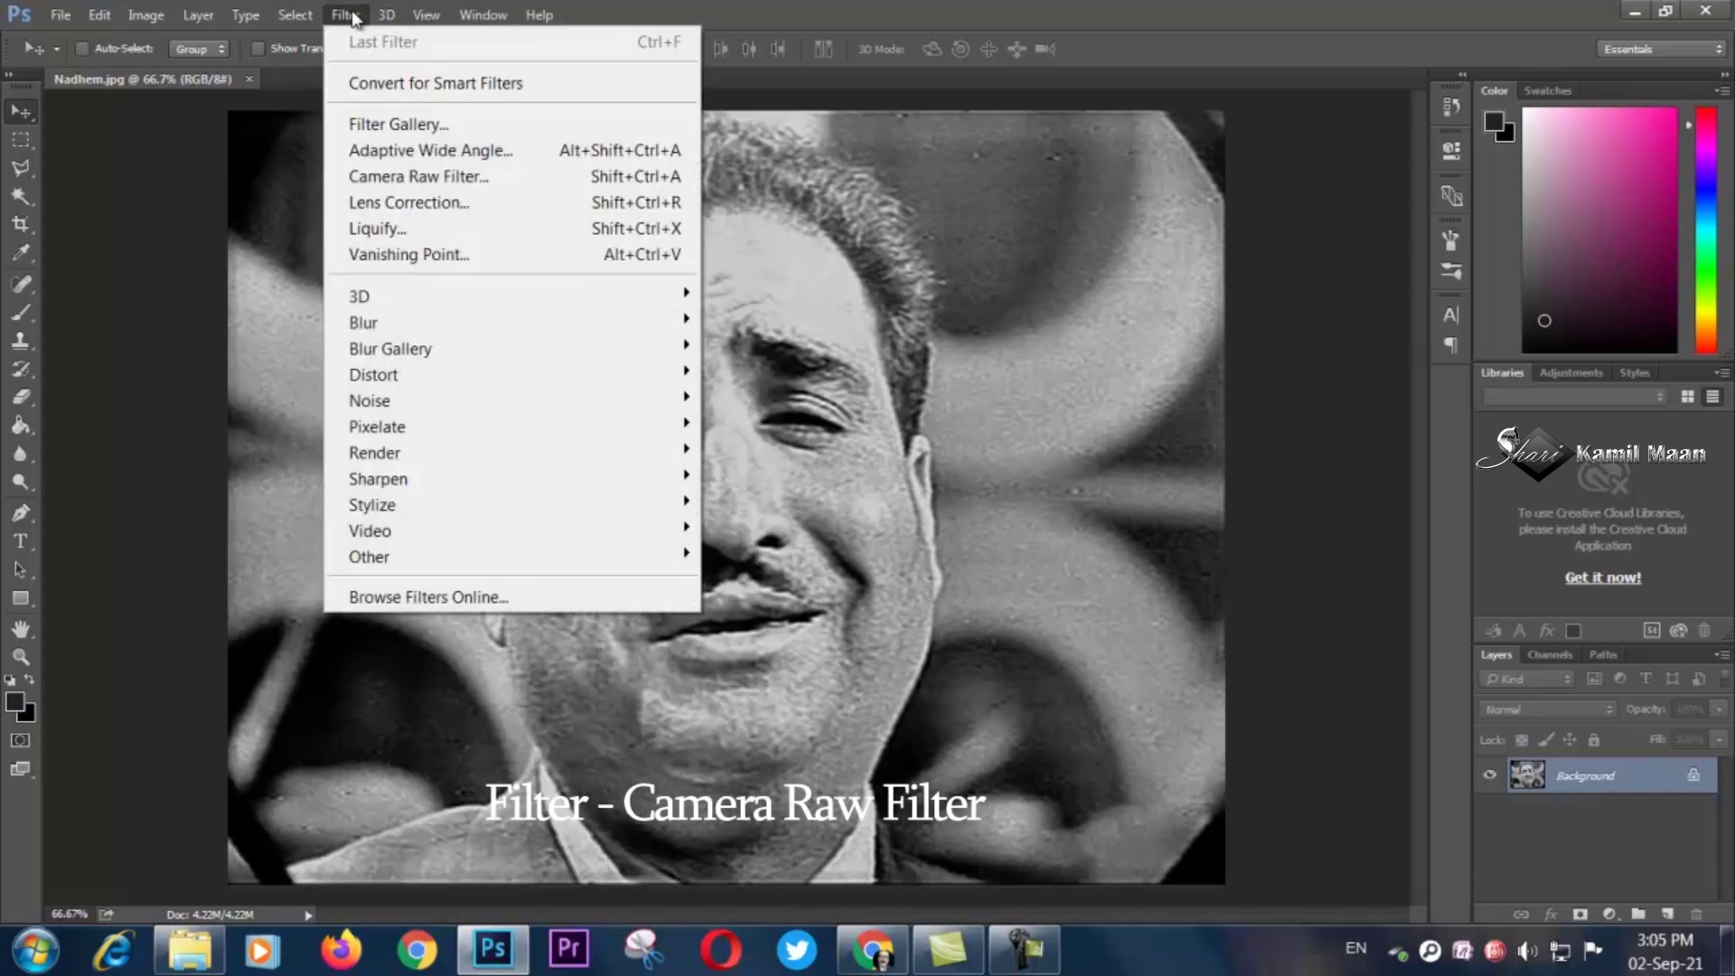
pyautogui.click(427, 183)
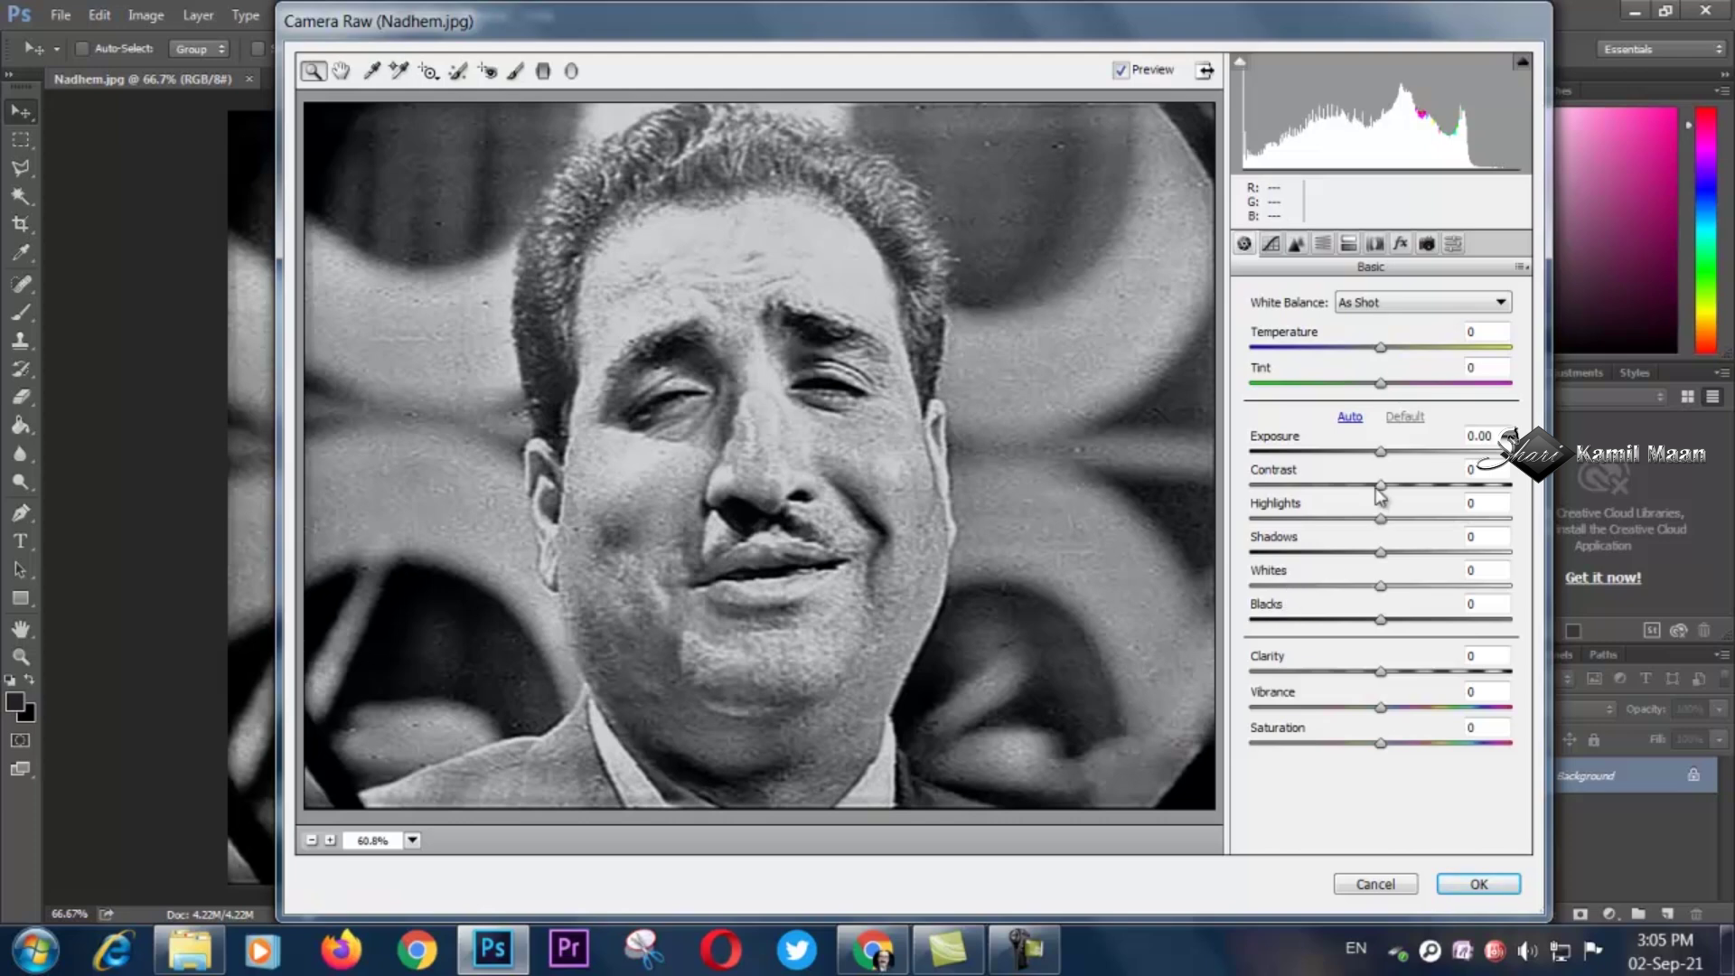
pyautogui.moveTo(1380, 493); pyautogui.dragTo(1390, 496)
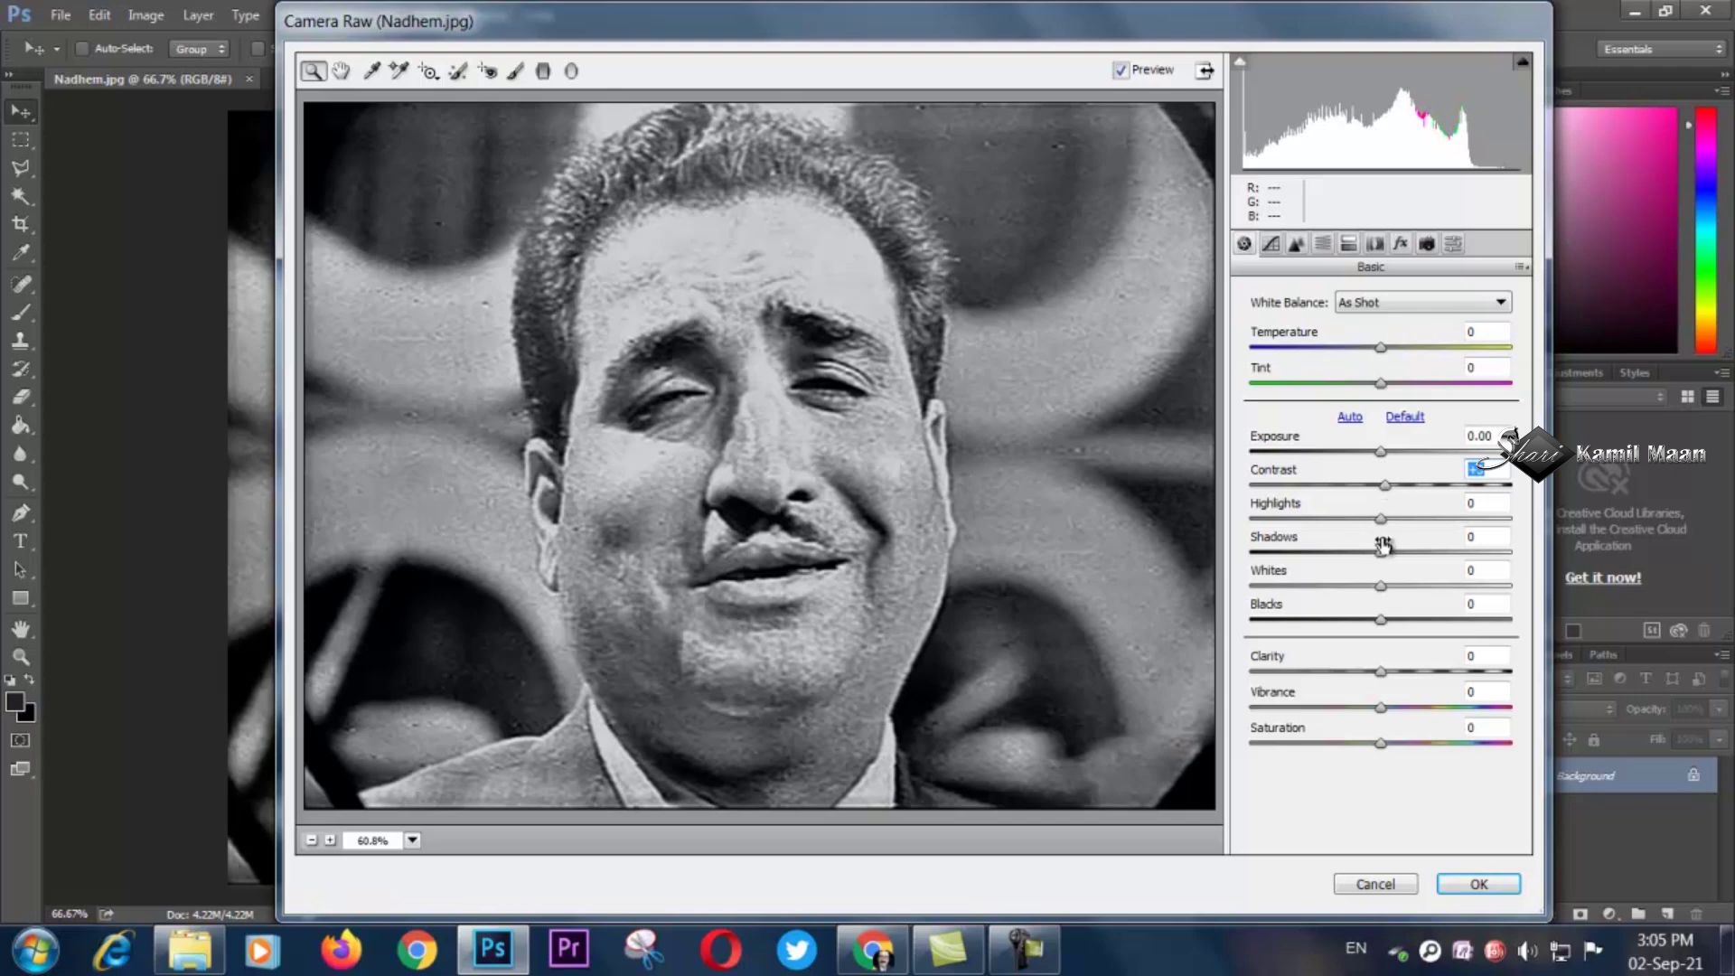
pyautogui.click(1381, 519)
pyautogui.moveTo(1382, 520); pyautogui.dragTo(1374, 626)
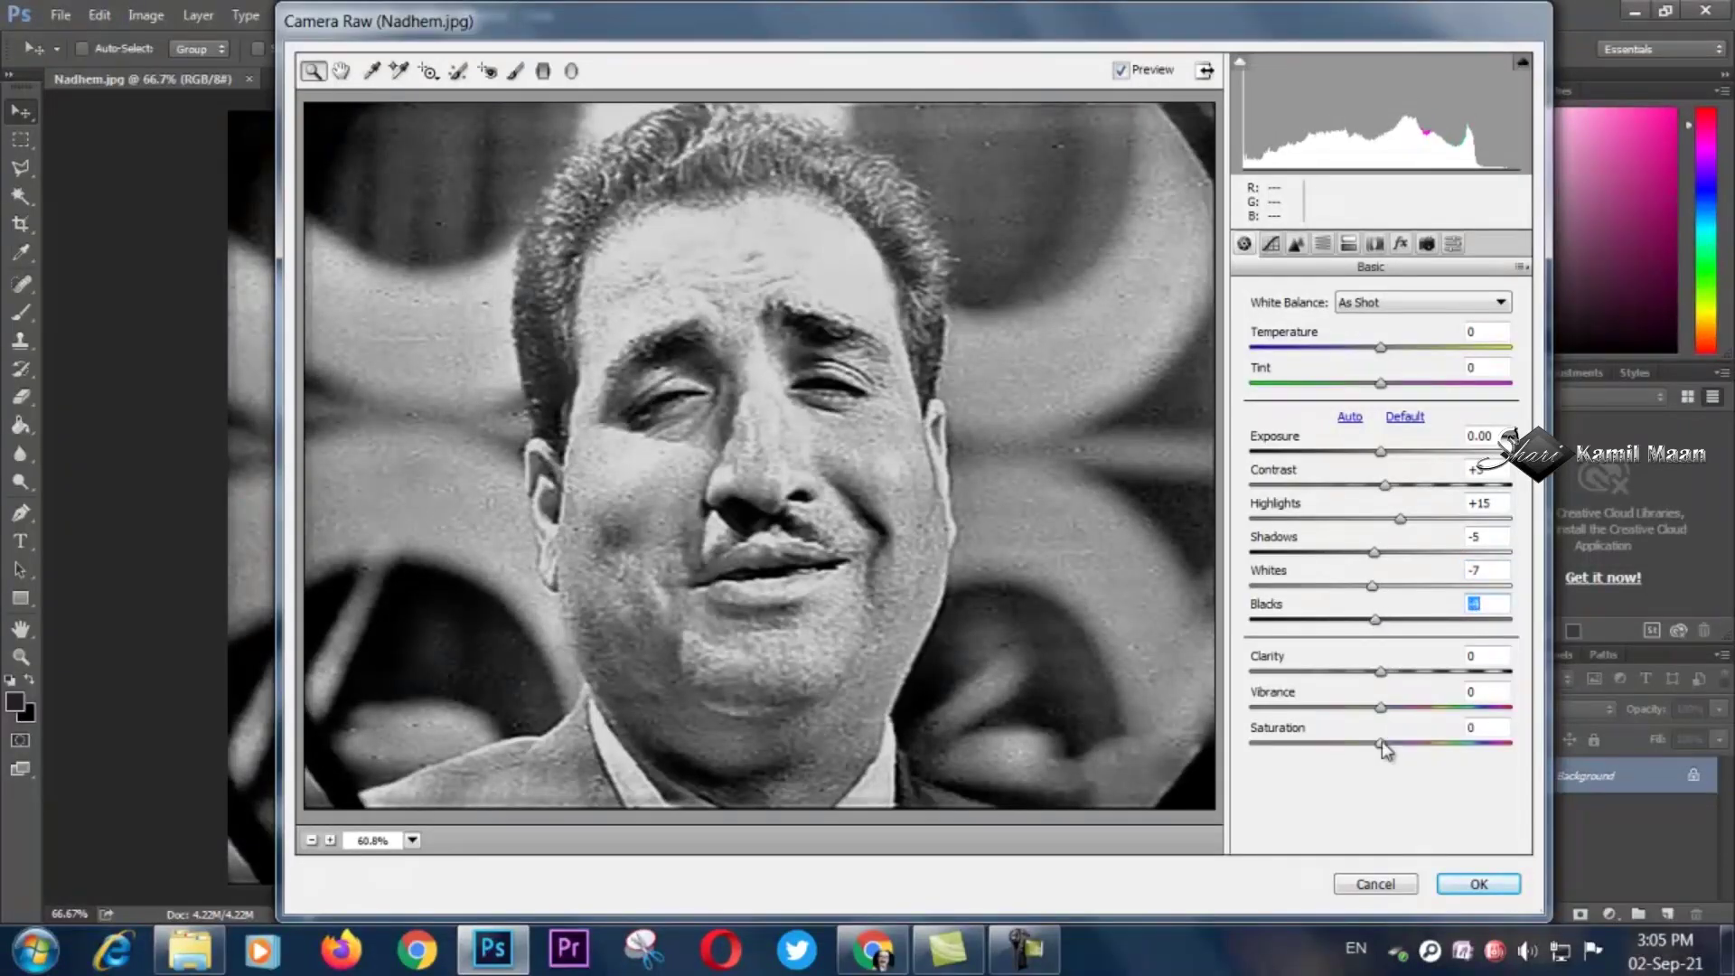
# Set Vibrance and Saturation to -100 and Clarity to +11 in the Camera Raw basic adjustments.
pyautogui.click(1379, 707)
pyautogui.moveTo(1380, 707); pyautogui.dragTo(1254, 710)
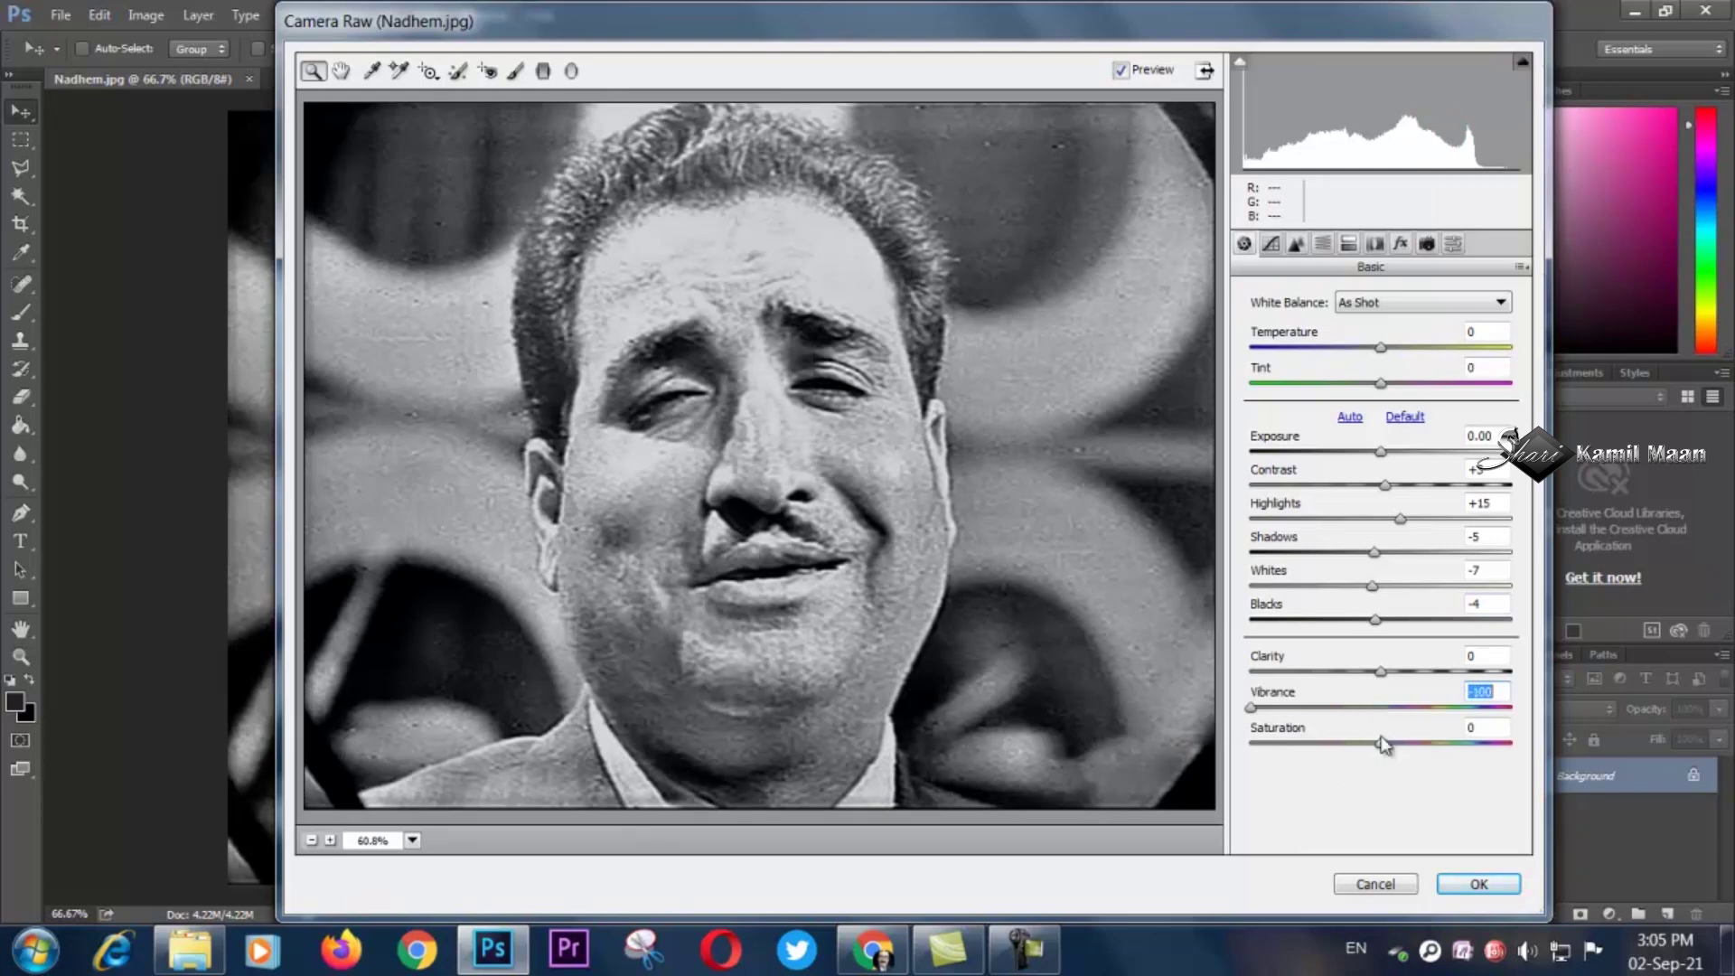
pyautogui.moveTo(1380, 742); pyautogui.dragTo(1252, 746)
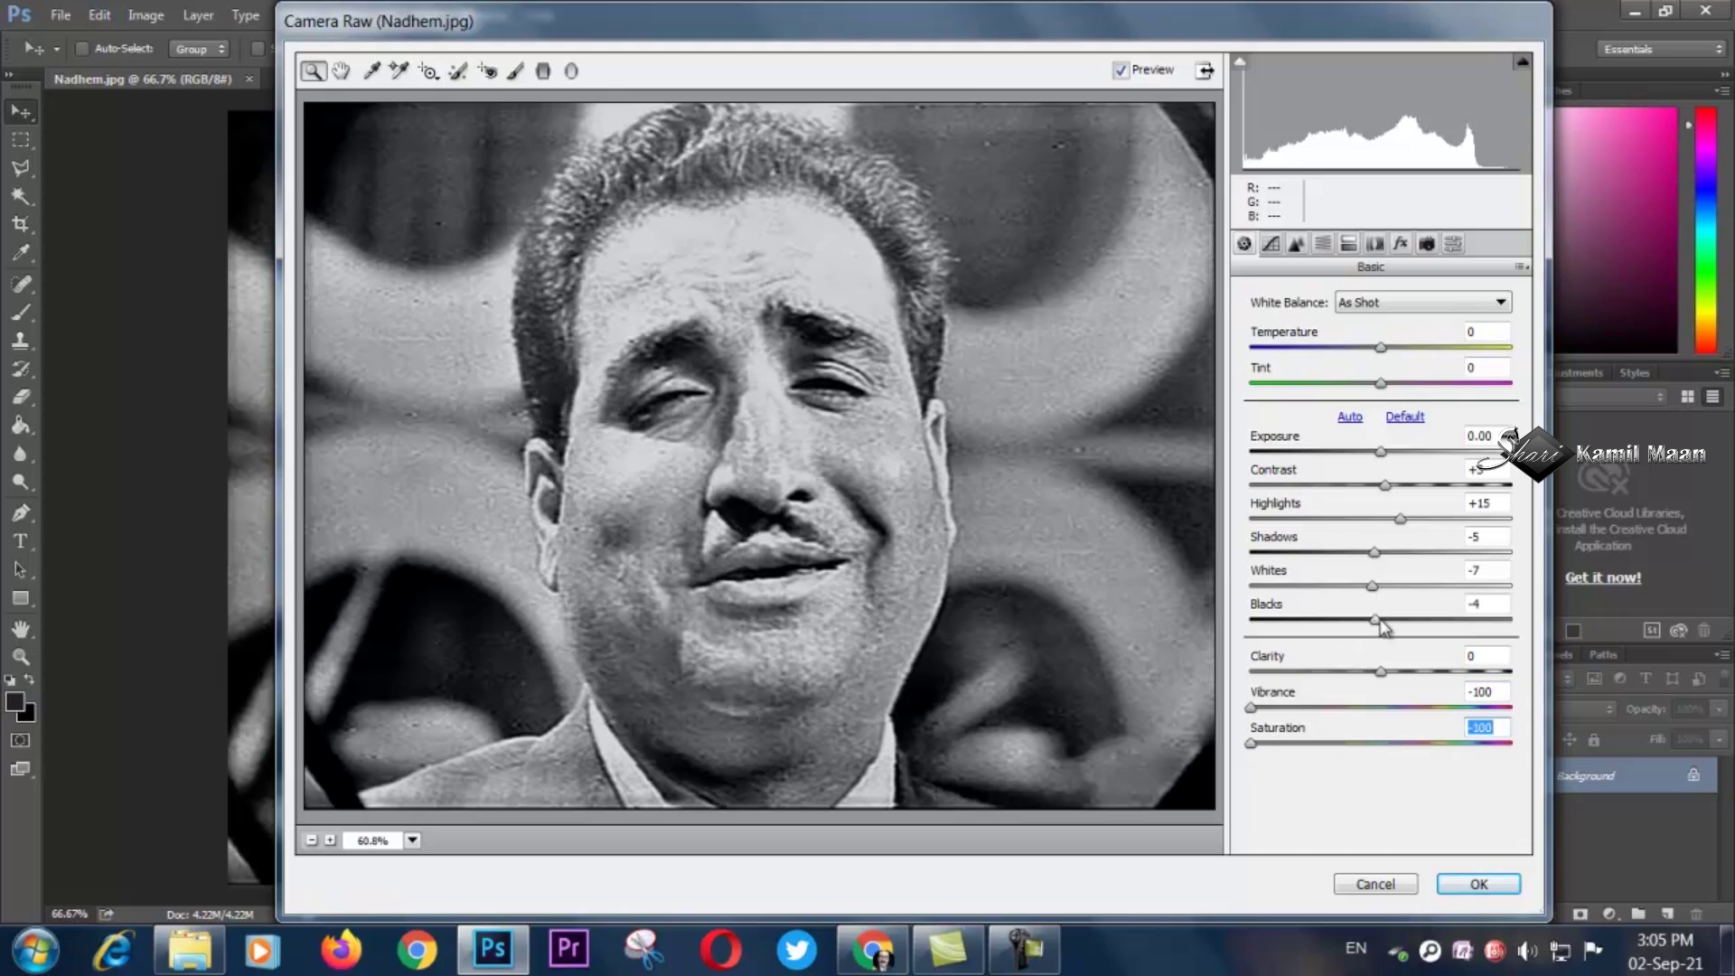
pyautogui.moveTo(1384, 676); pyautogui.dragTo(1398, 679)
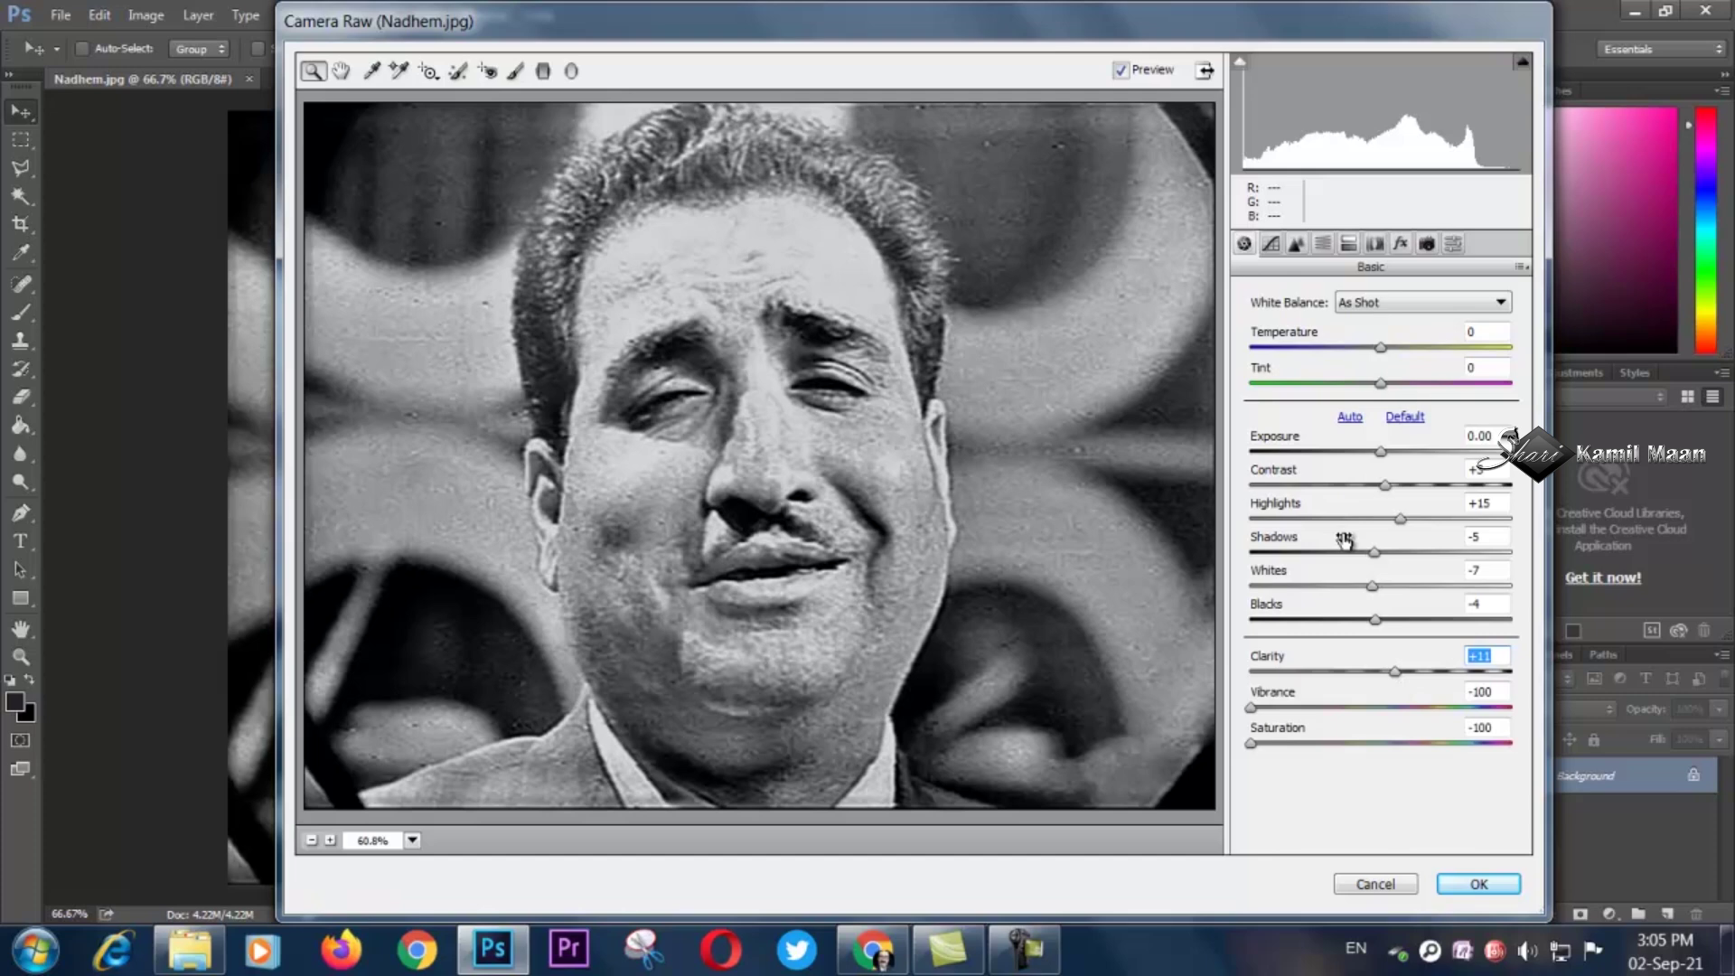
# Set Luminance noise reduction to 66 and the Sharpening amount to 27, and apply the Camera Raw filter.
pyautogui.click(1298, 245)
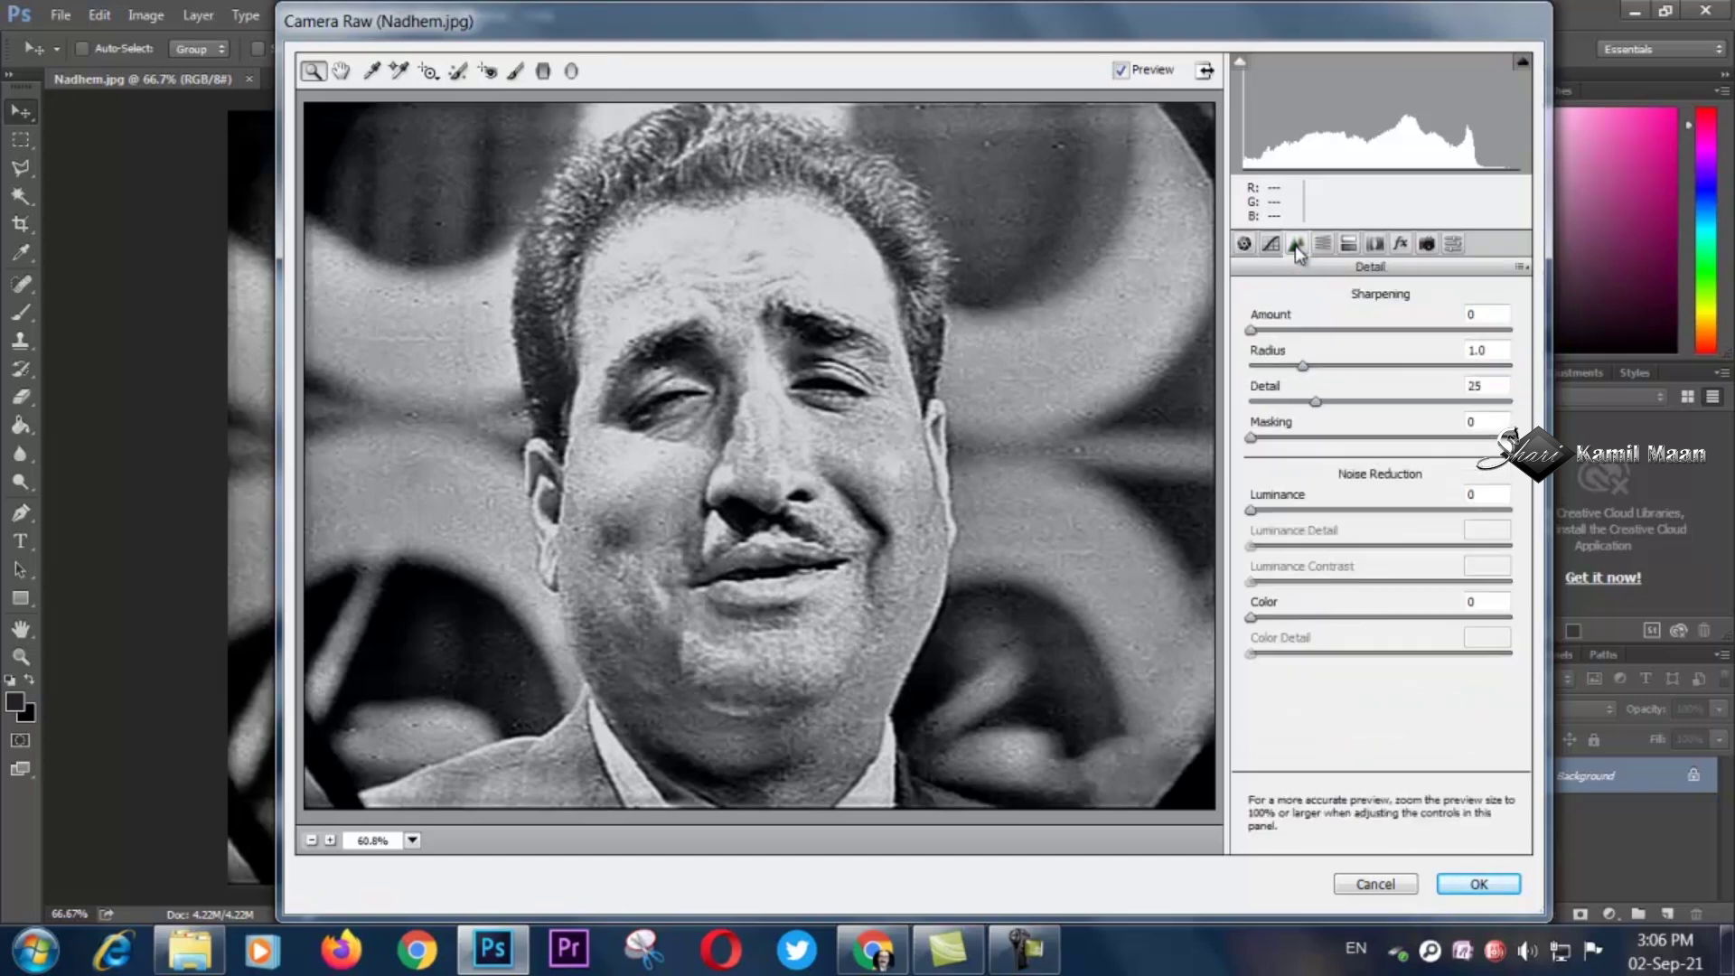
pyautogui.click(1249, 334)
pyautogui.moveTo(1249, 335)
pyautogui.mouseDown()
pyautogui.moveTo(1319, 340)
pyautogui.moveTo(1239, 349)
pyautogui.mouseUp()
pyautogui.moveTo(1253, 511); pyautogui.dragTo(1424, 511)
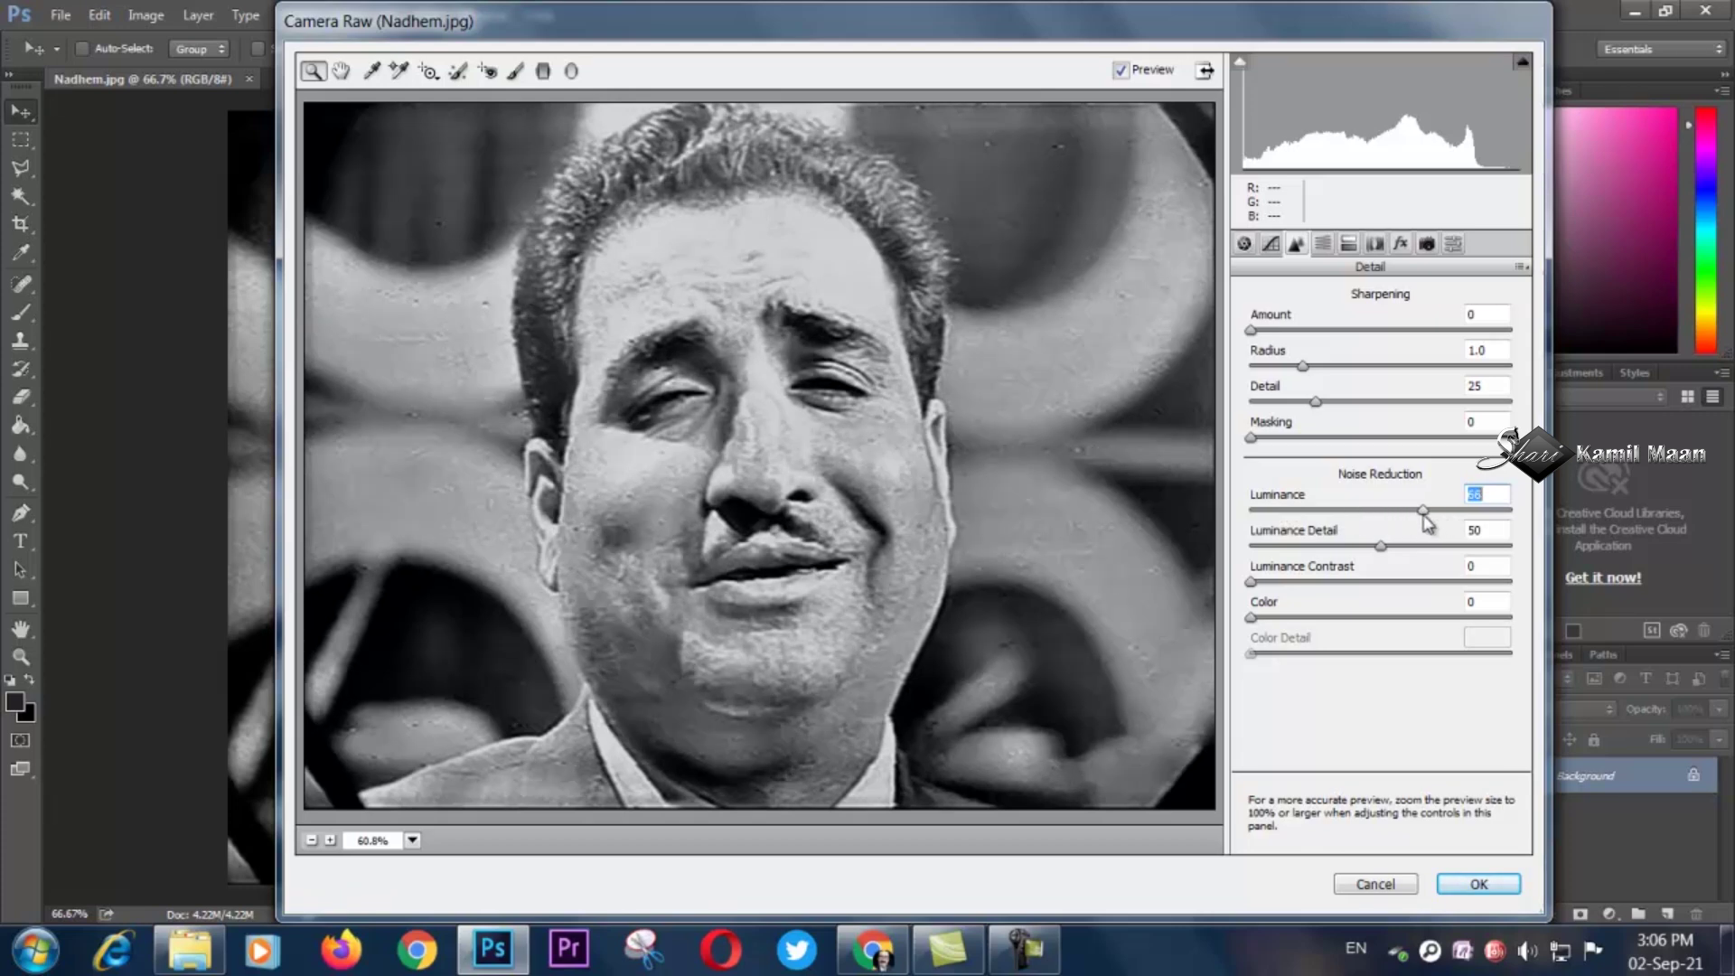
pyautogui.moveTo(1251, 330); pyautogui.dragTo(1304, 330)
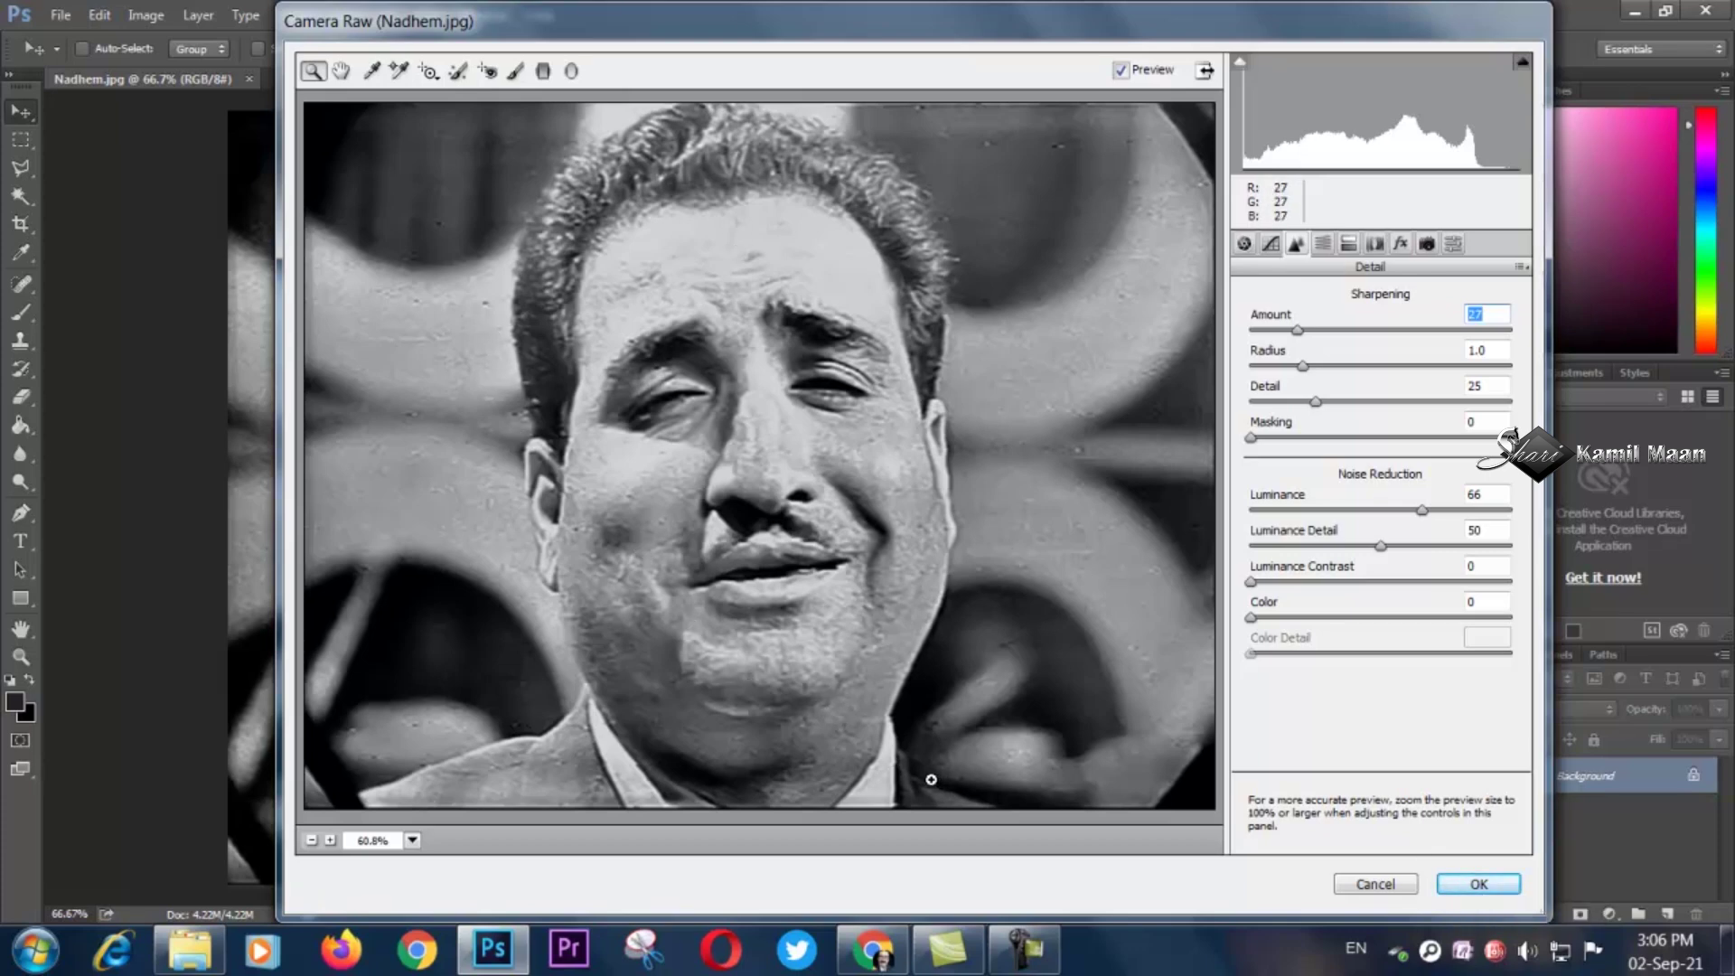
pyautogui.click(1476, 882)
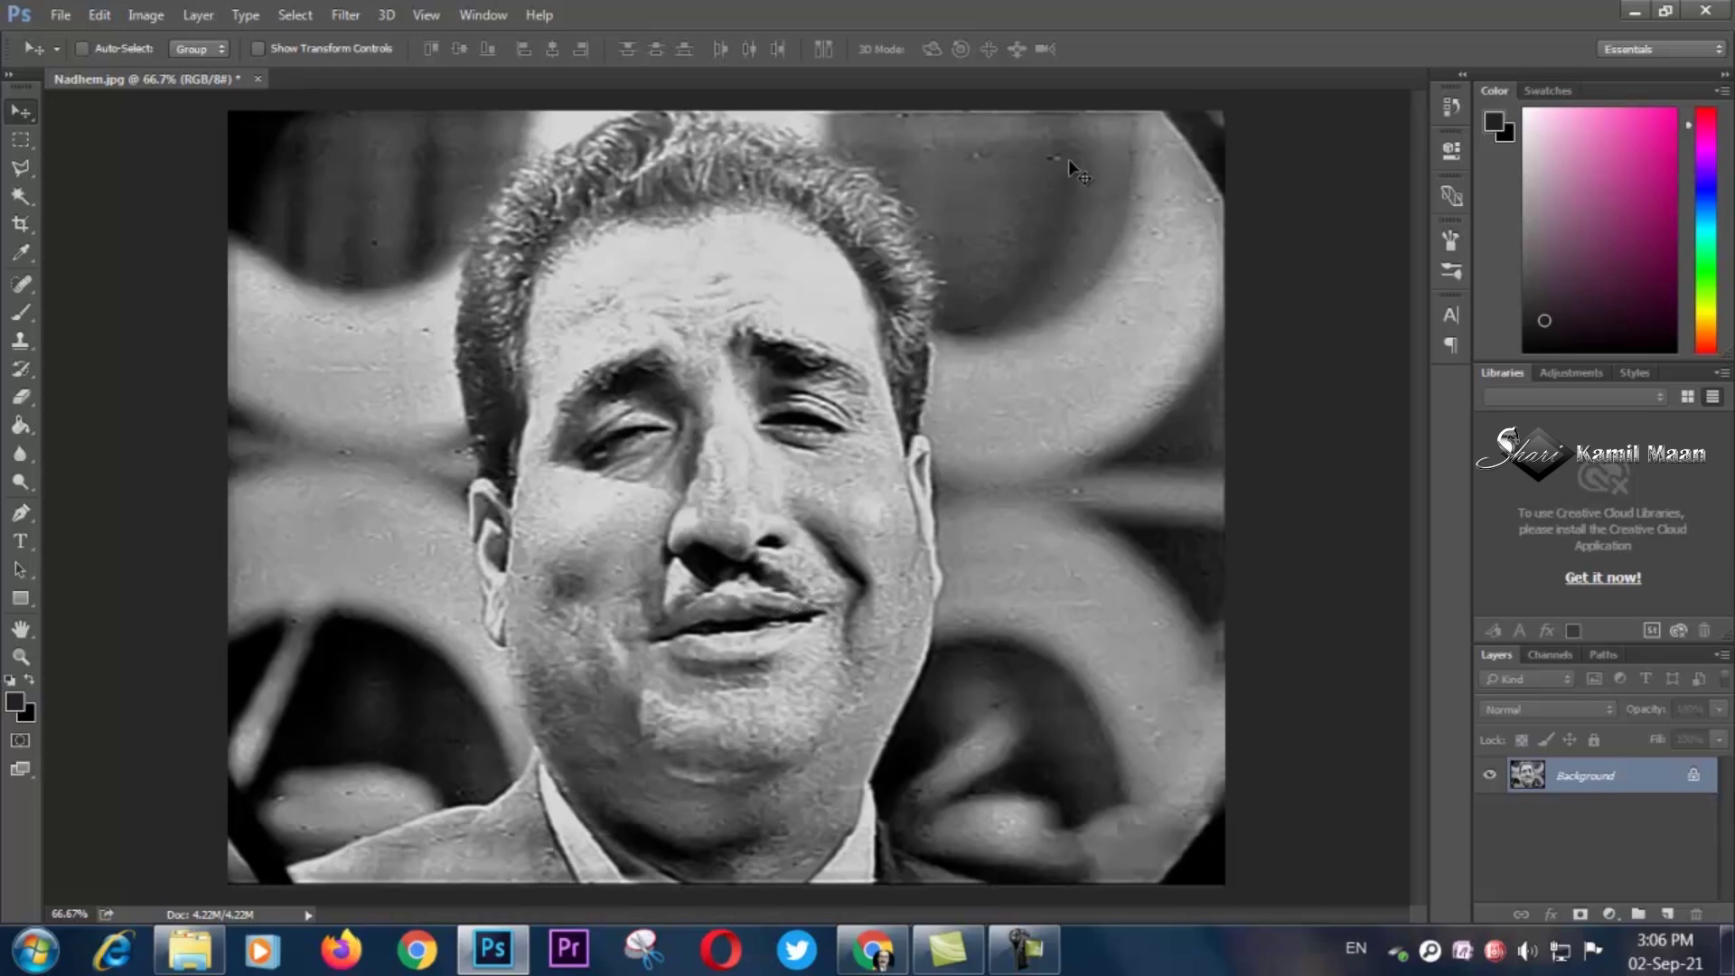
# Remove the dark specks and blemishes from the backdrop and the cheek with the Spot Healing Brush.
pyautogui.click(22, 287)
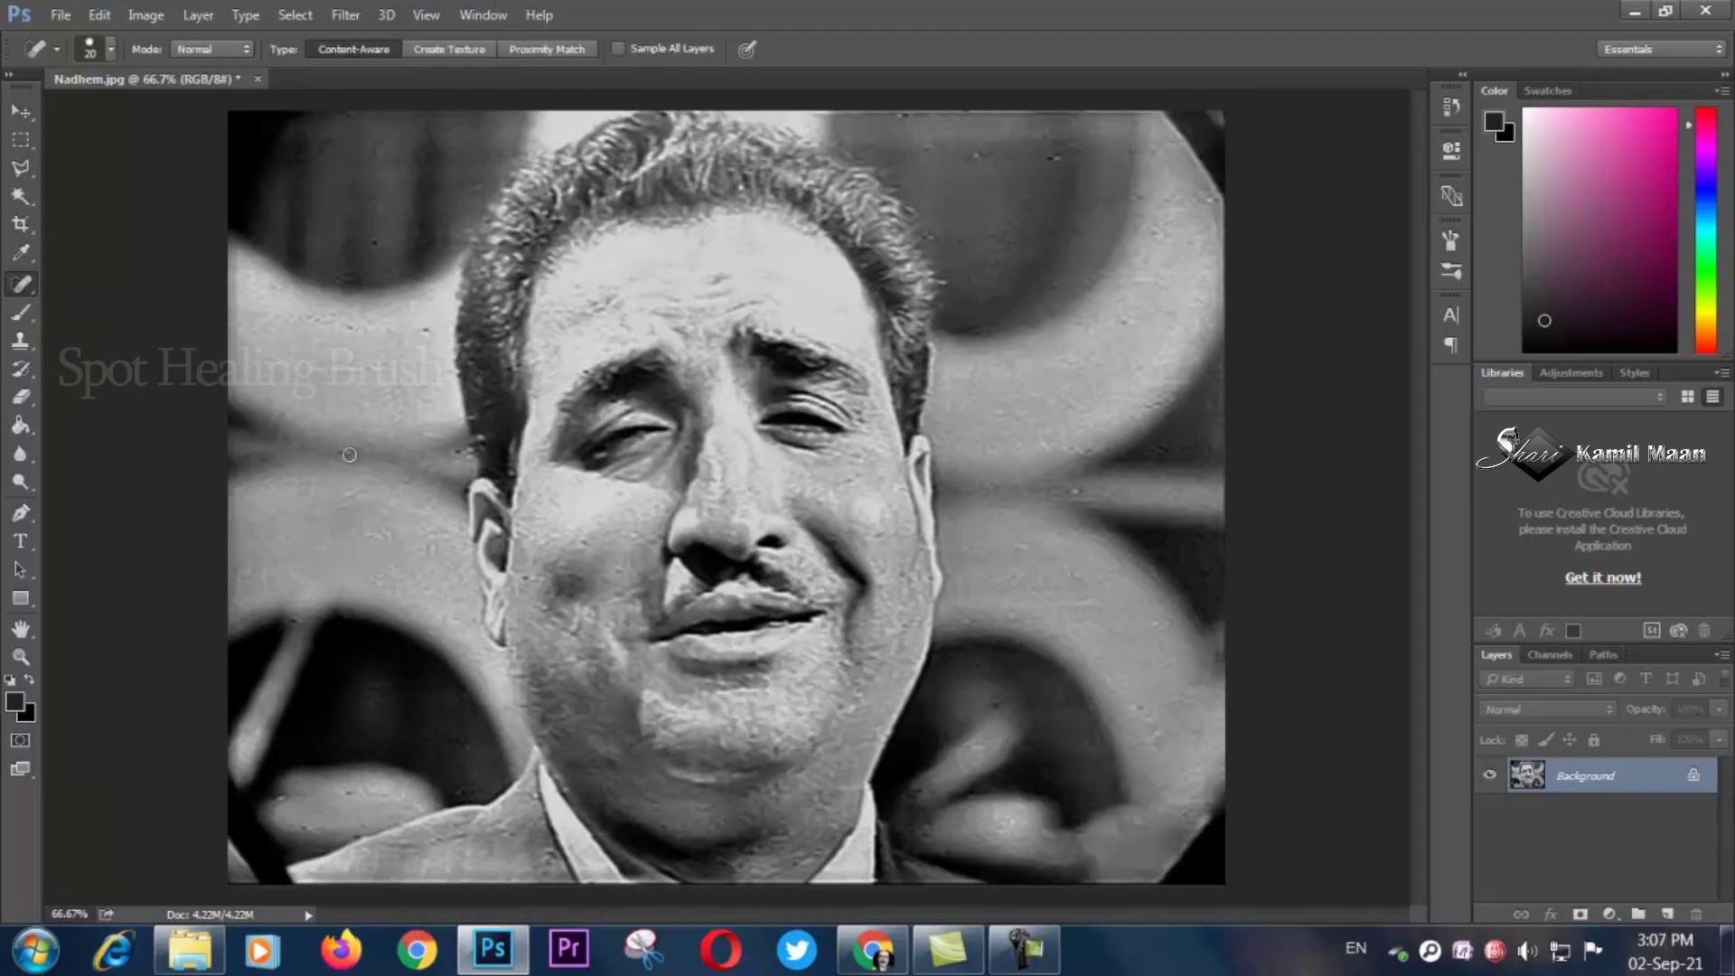
pyautogui.moveTo(436, 329); pyautogui.dragTo(416, 327)
pyautogui.click(348, 327)
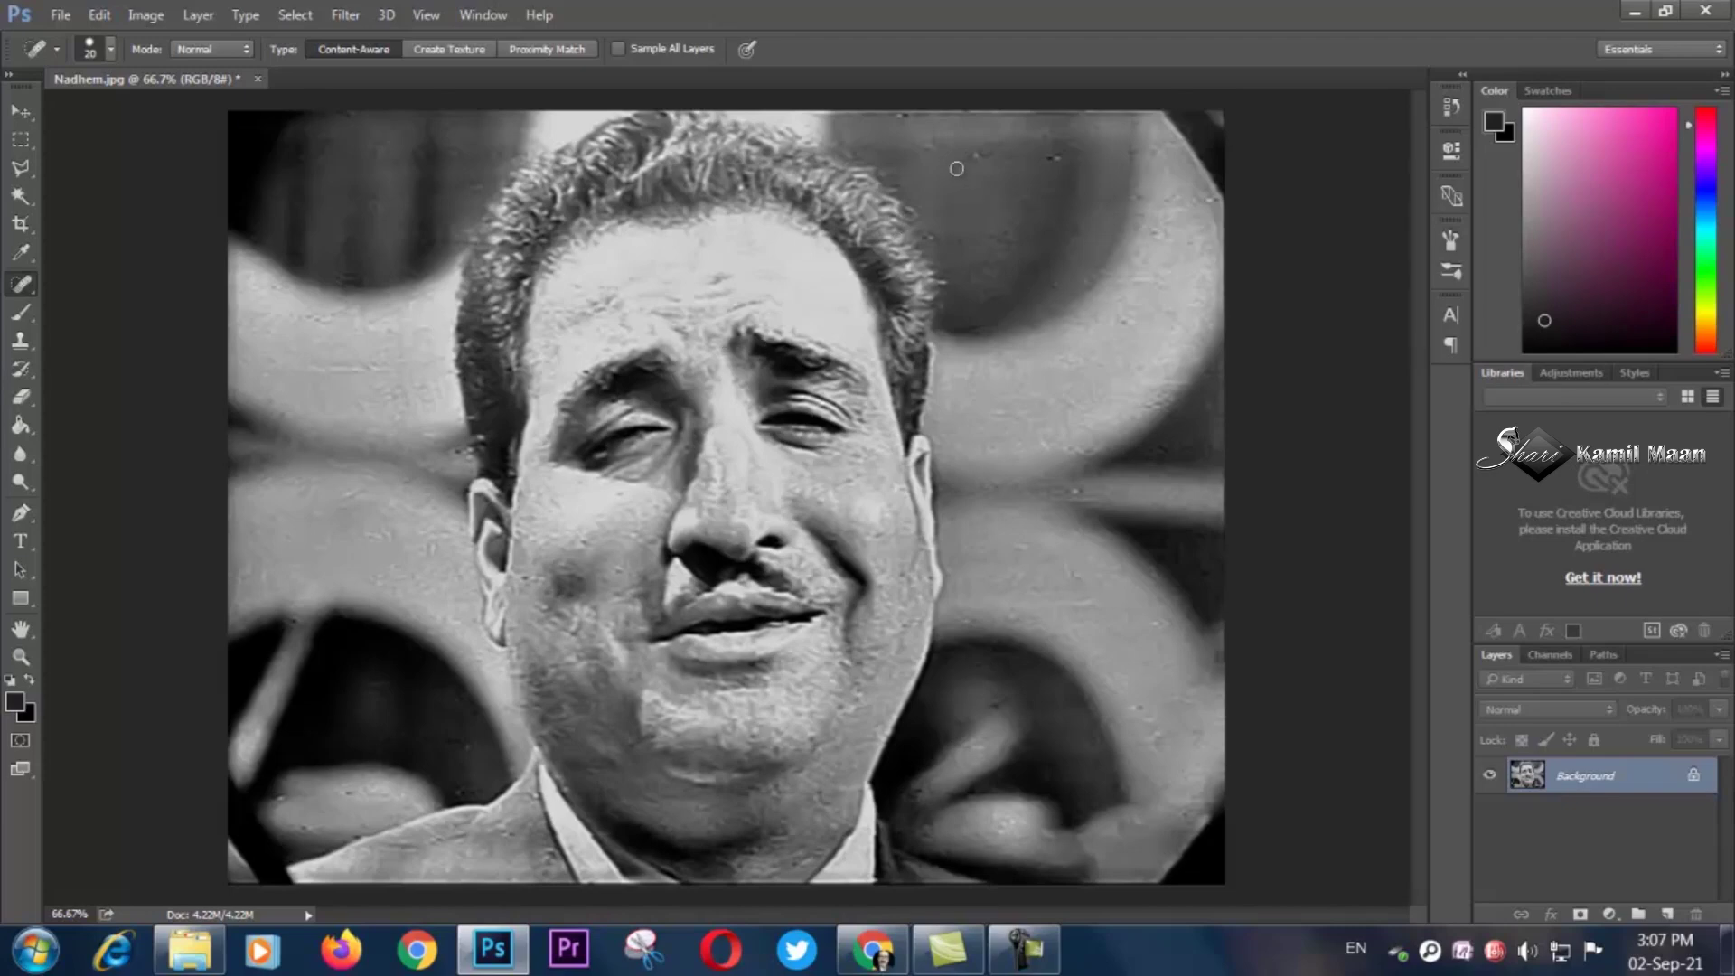
pyautogui.click(974, 155)
pyautogui.click(1055, 158)
pyautogui.click(575, 622)
# Unlock the Background layer and check the document's colour mode.
pyautogui.click(1690, 783)
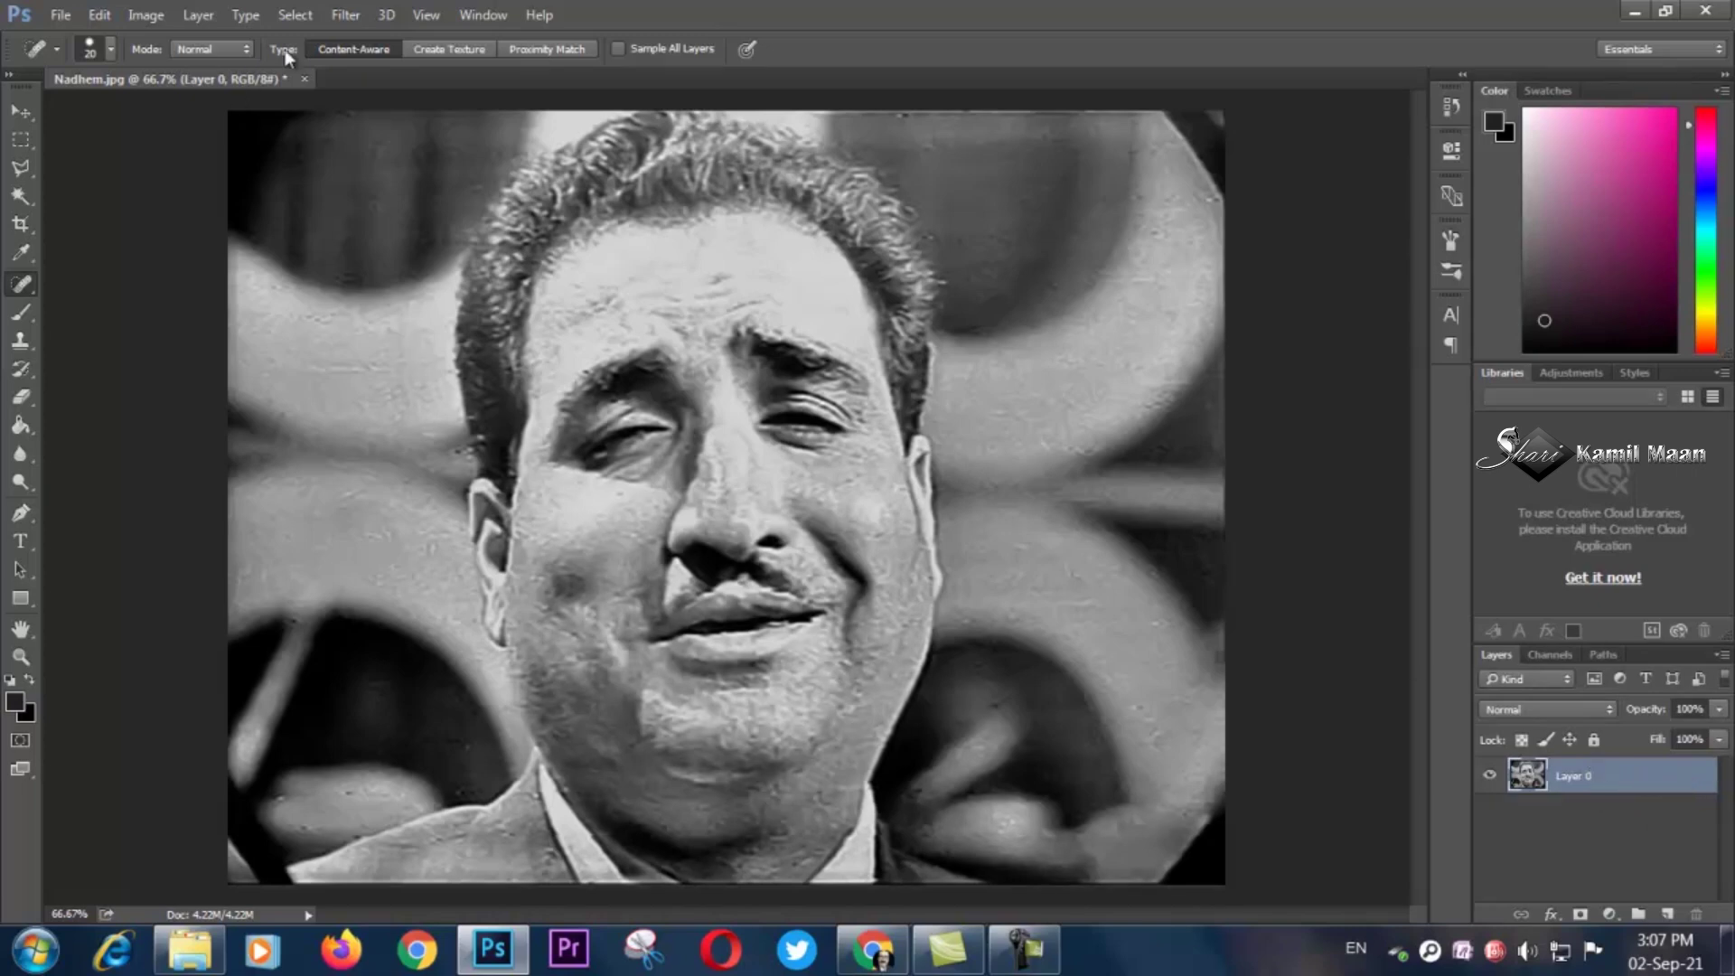
pyautogui.click(156, 22)
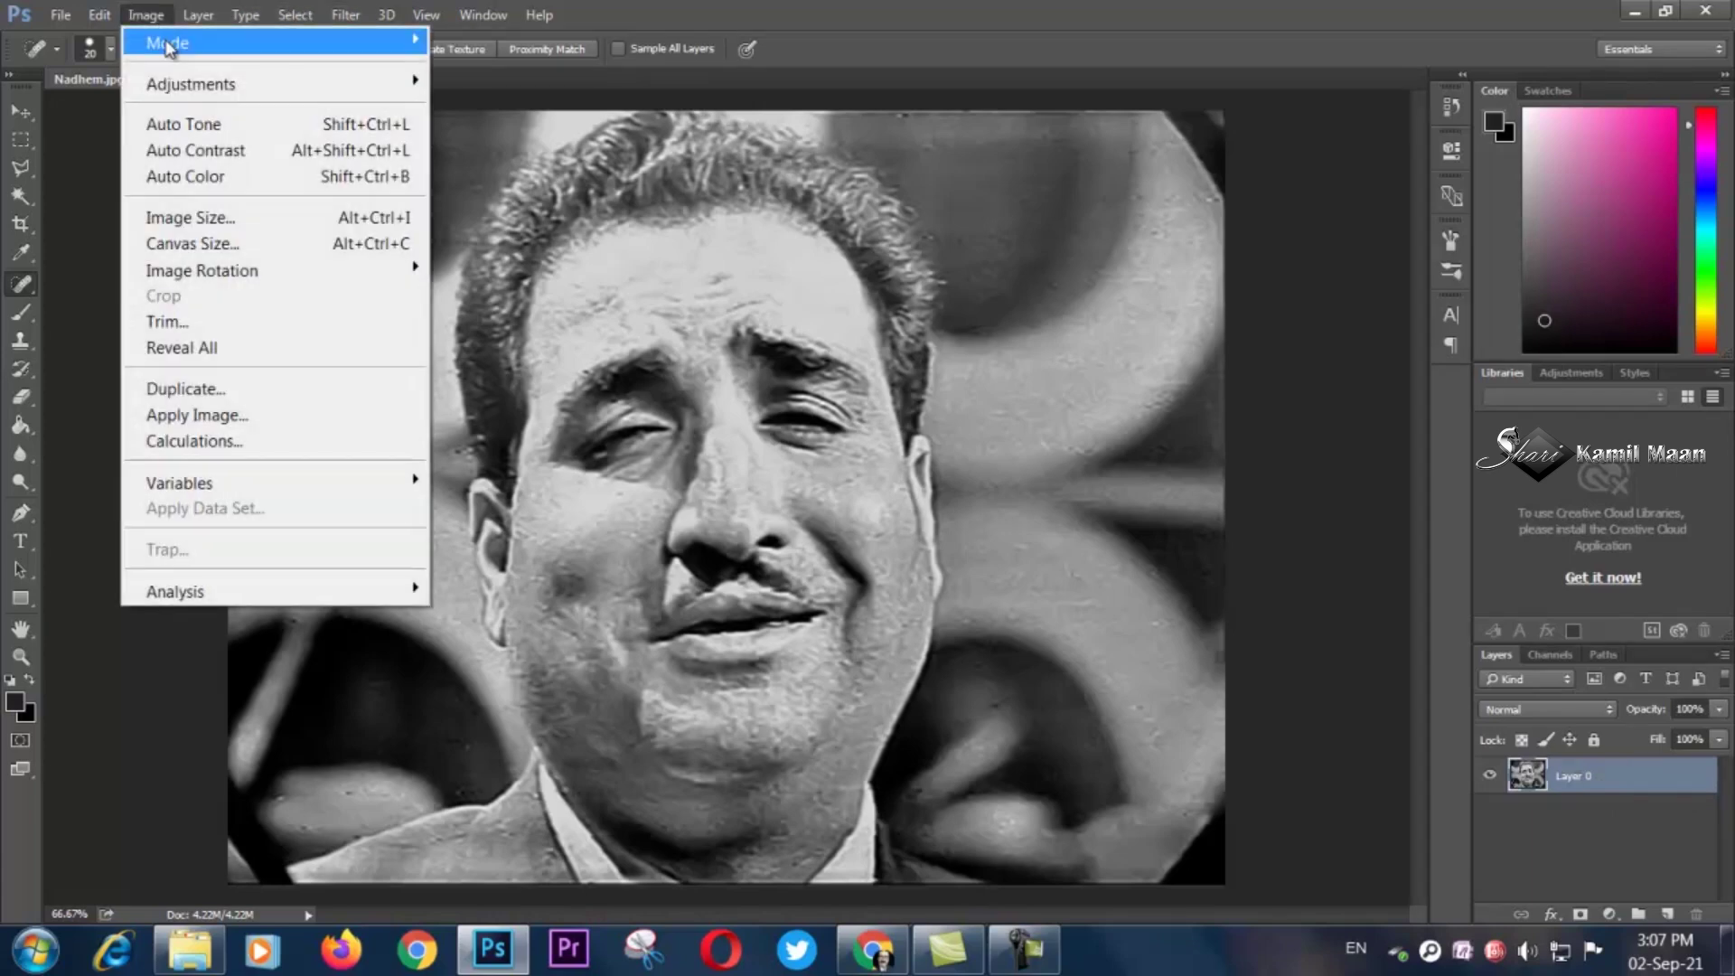
pyautogui.moveTo(174, 48)
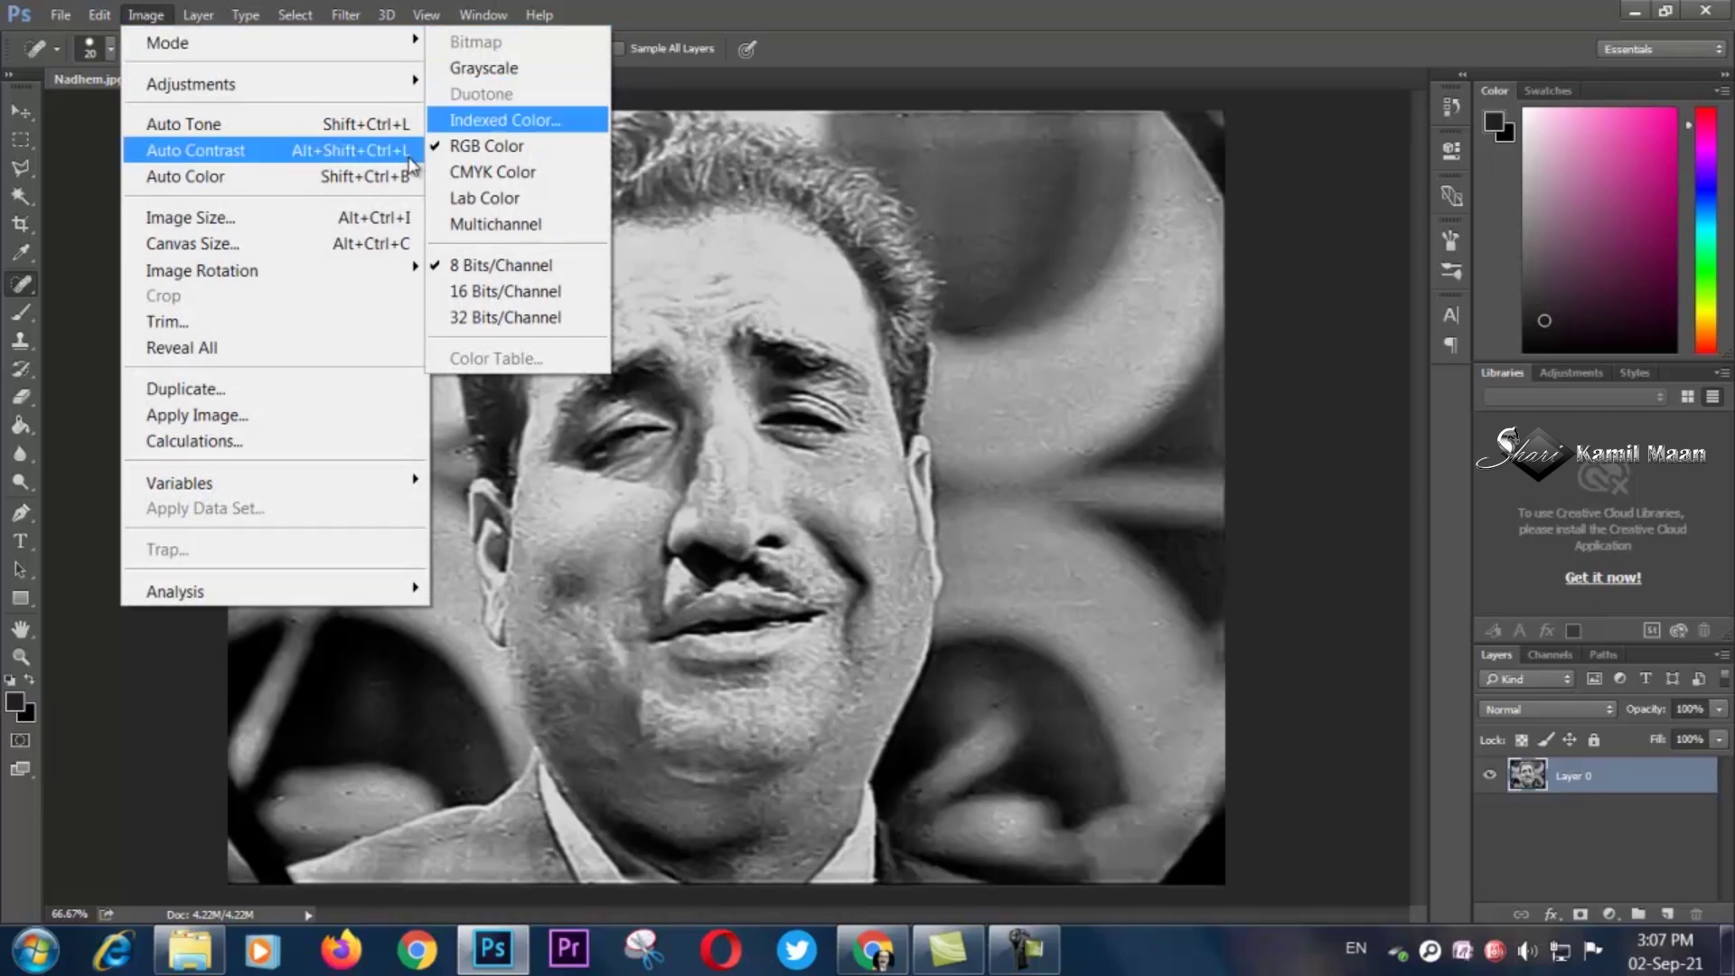
pyautogui.click(1063, 5)
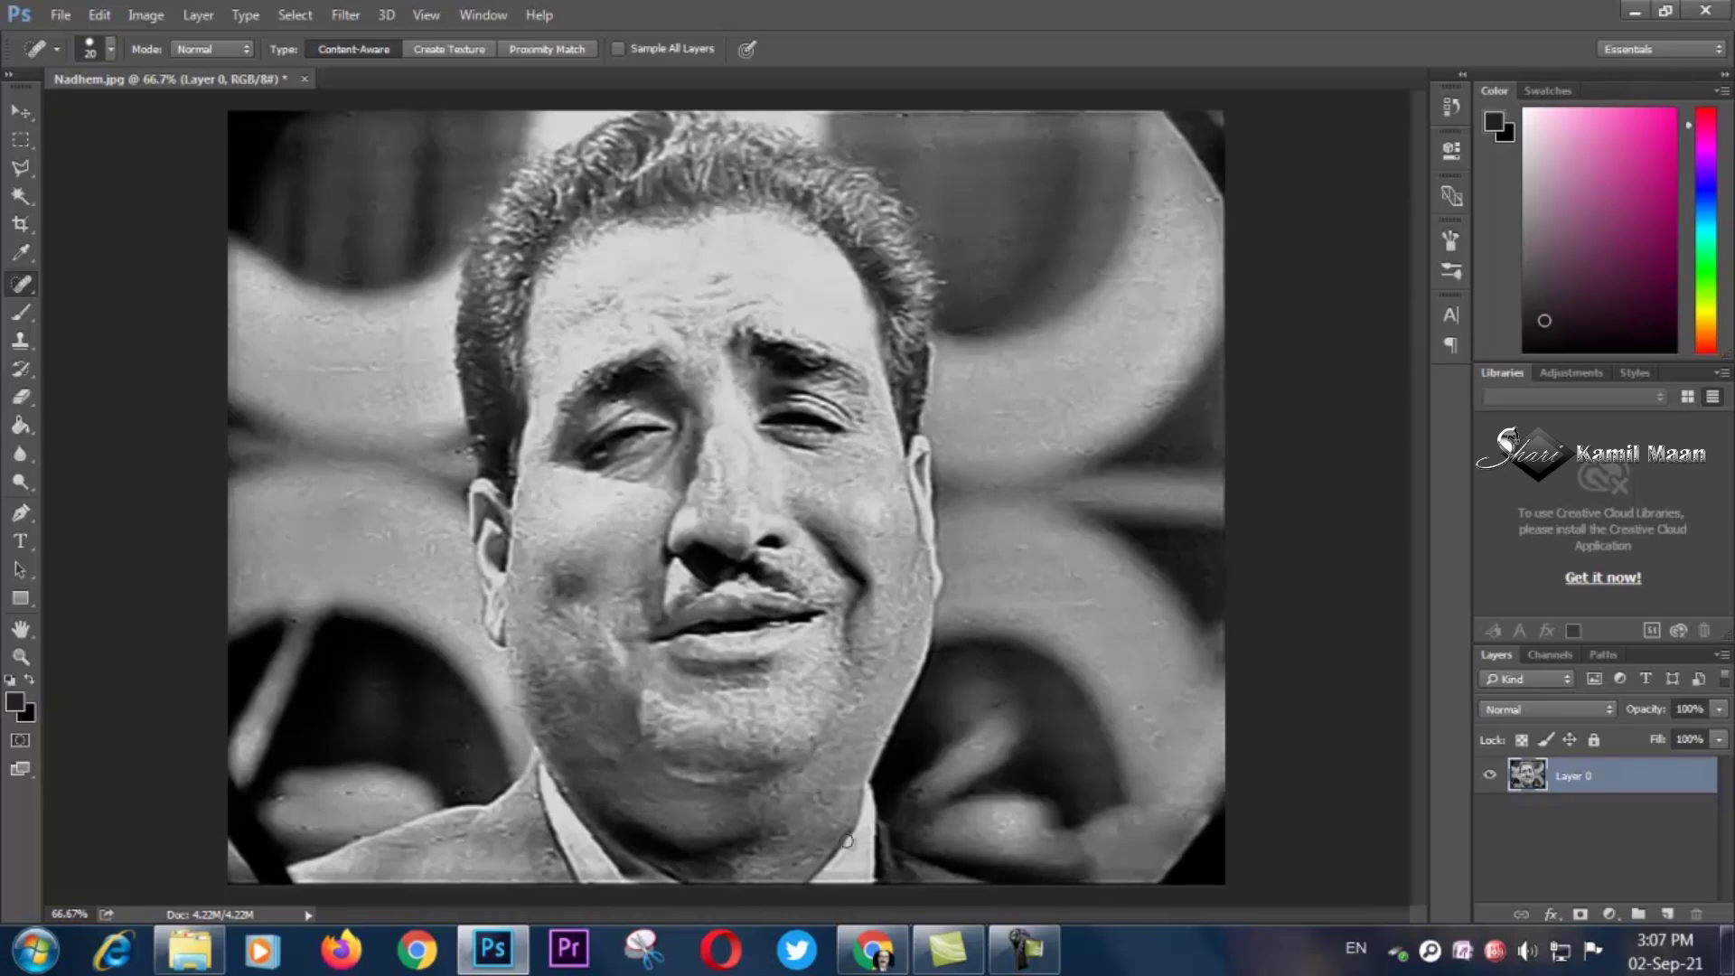
# Switch to Chrome and copy the portrait of the bearded man in a dark suit from the Google image results.
pyautogui.moveTo(883, 969)
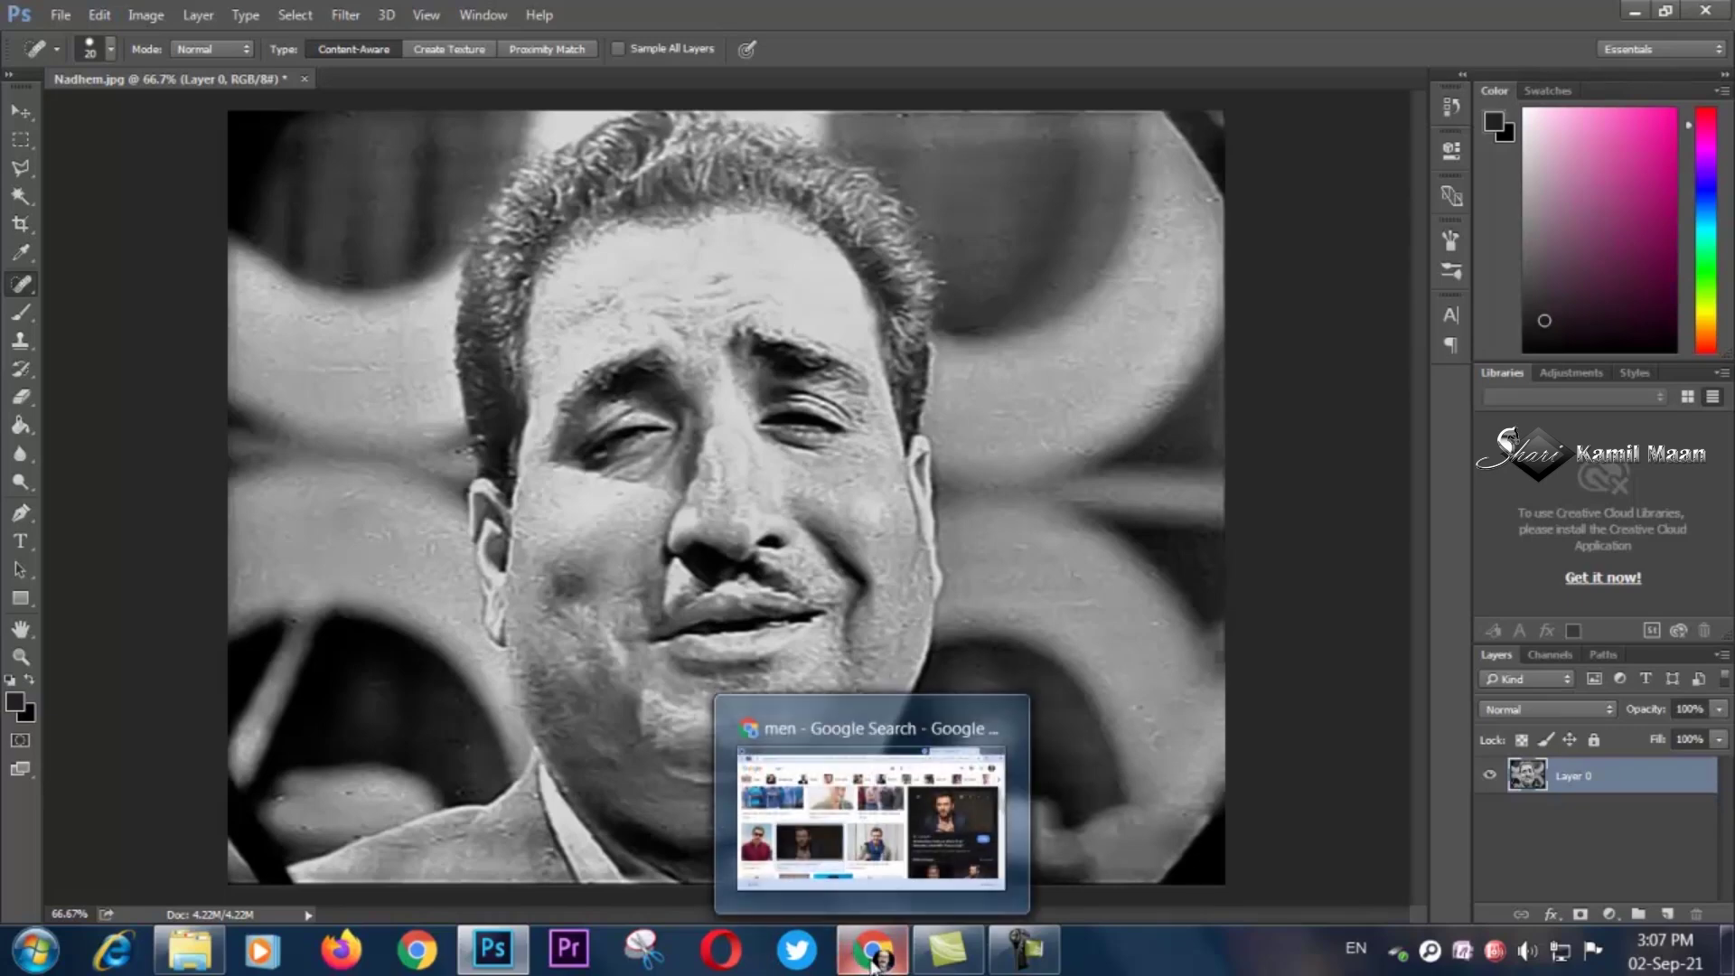
pyautogui.click(870, 804)
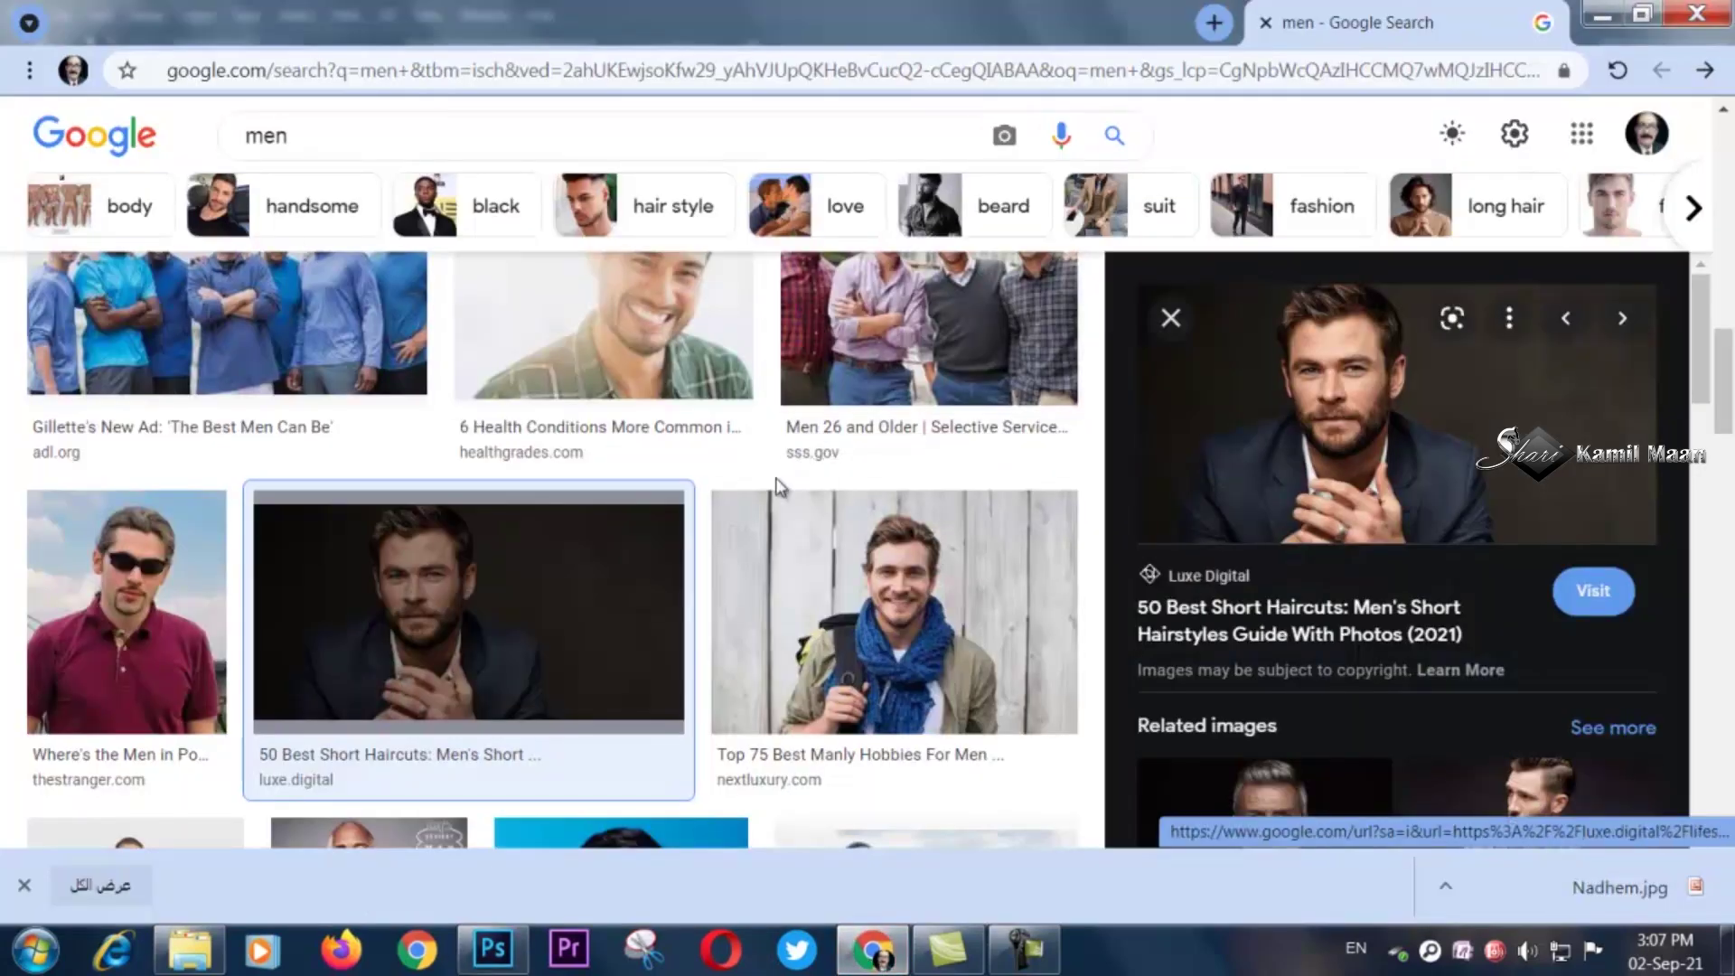
pyautogui.rightClick(1397, 403)
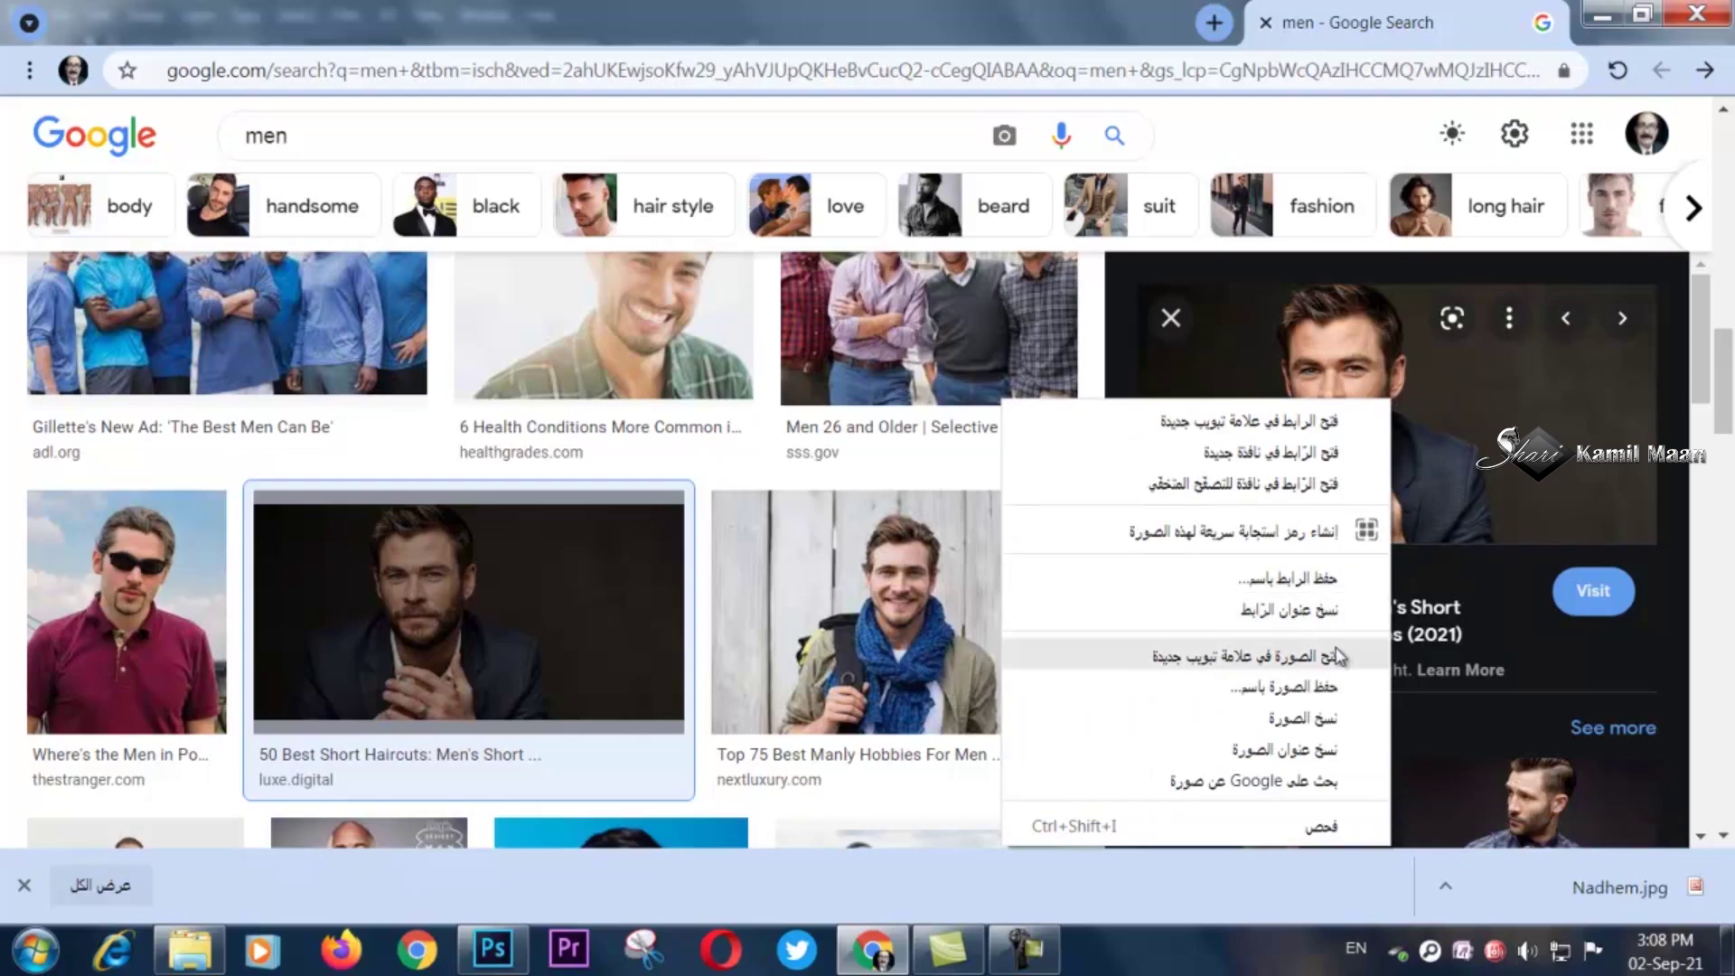
pyautogui.click(1302, 720)
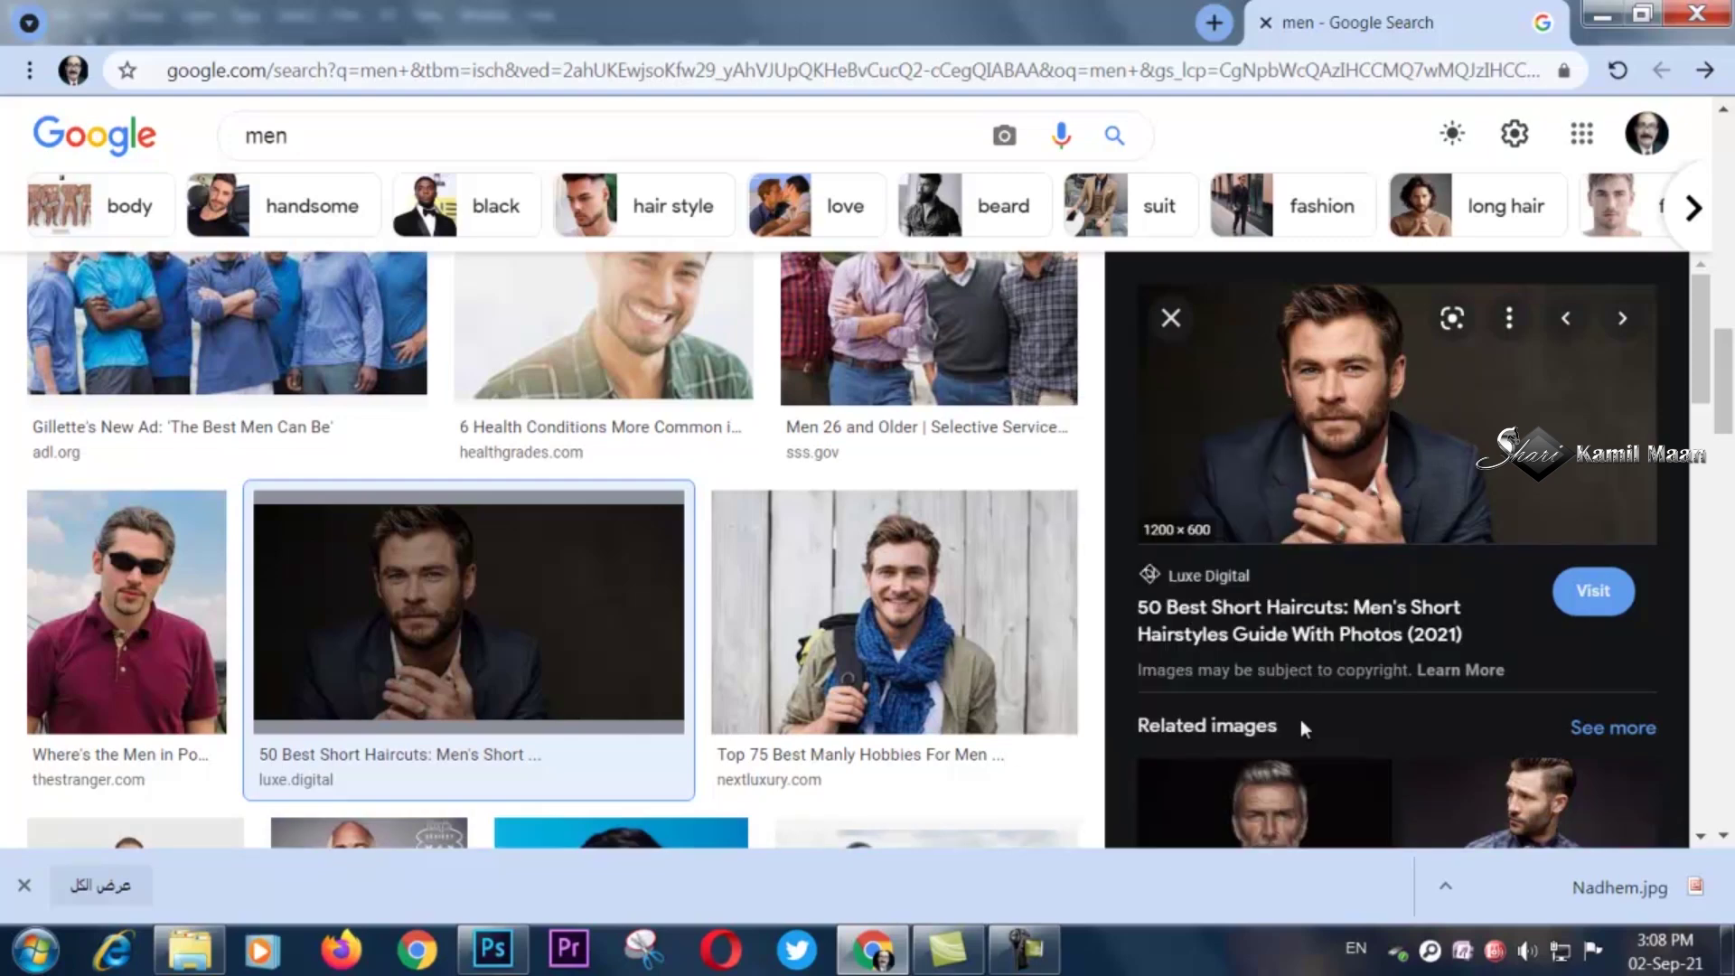
# Switch back to Photoshop, paste the copied colour portrait as a new layer and move it beside the black-and-white face.
pyautogui.click(513, 963)
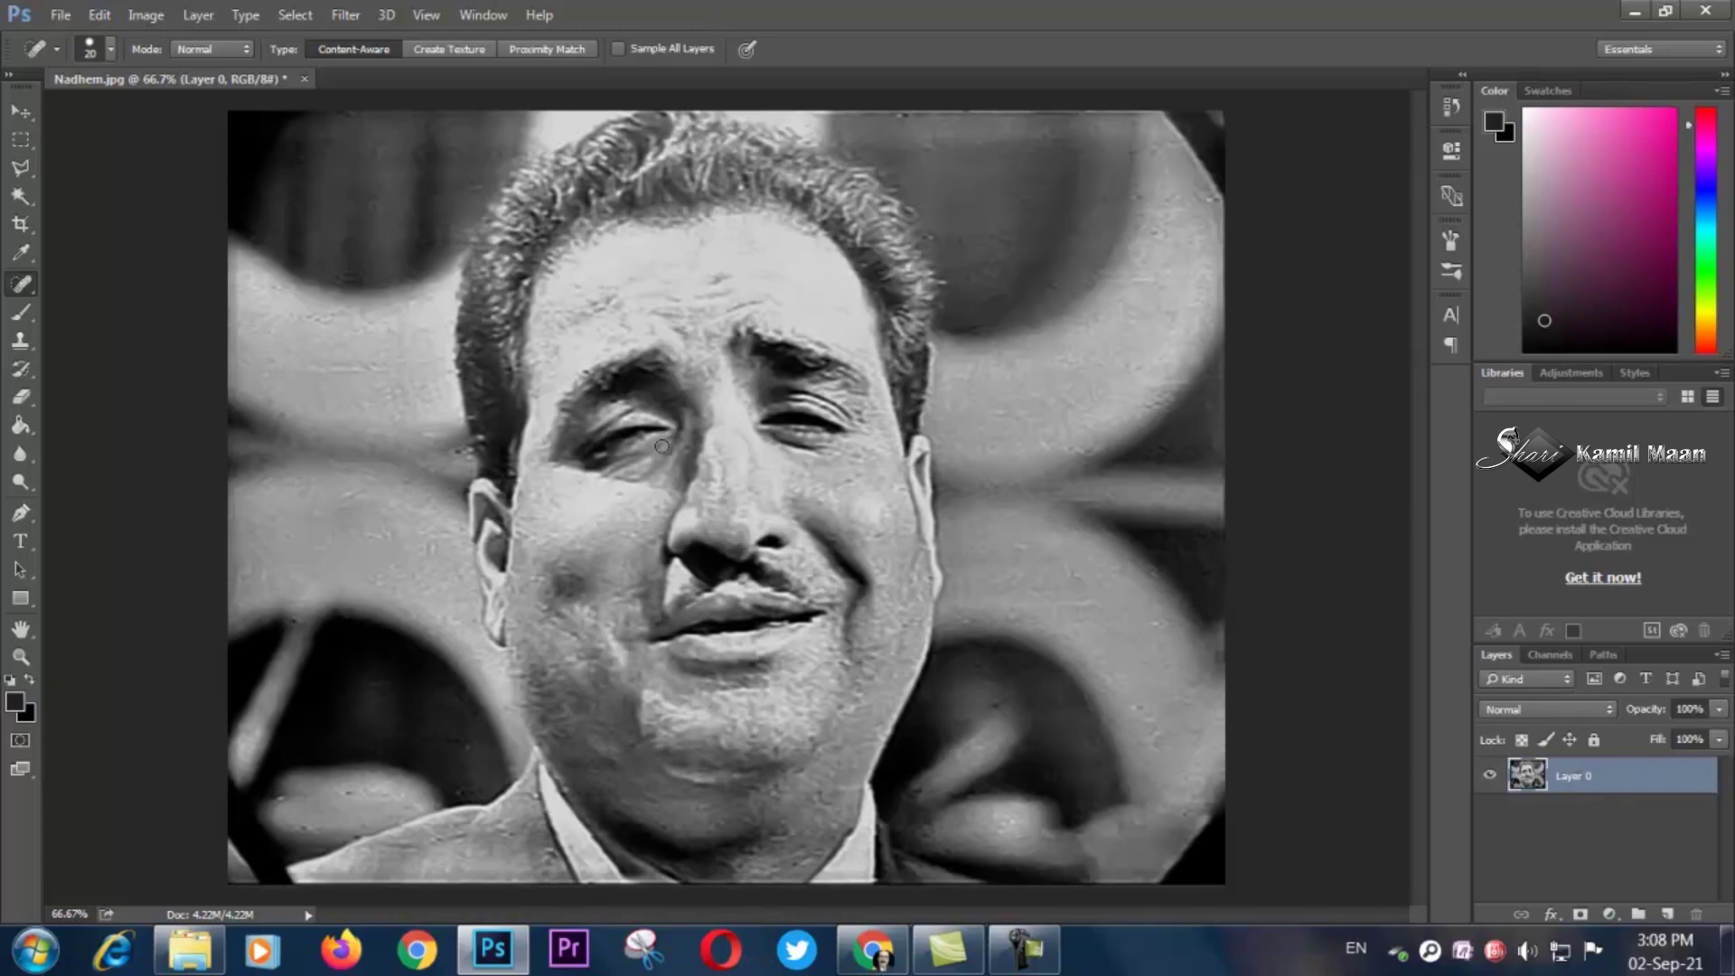
pyautogui.click(94, 20)
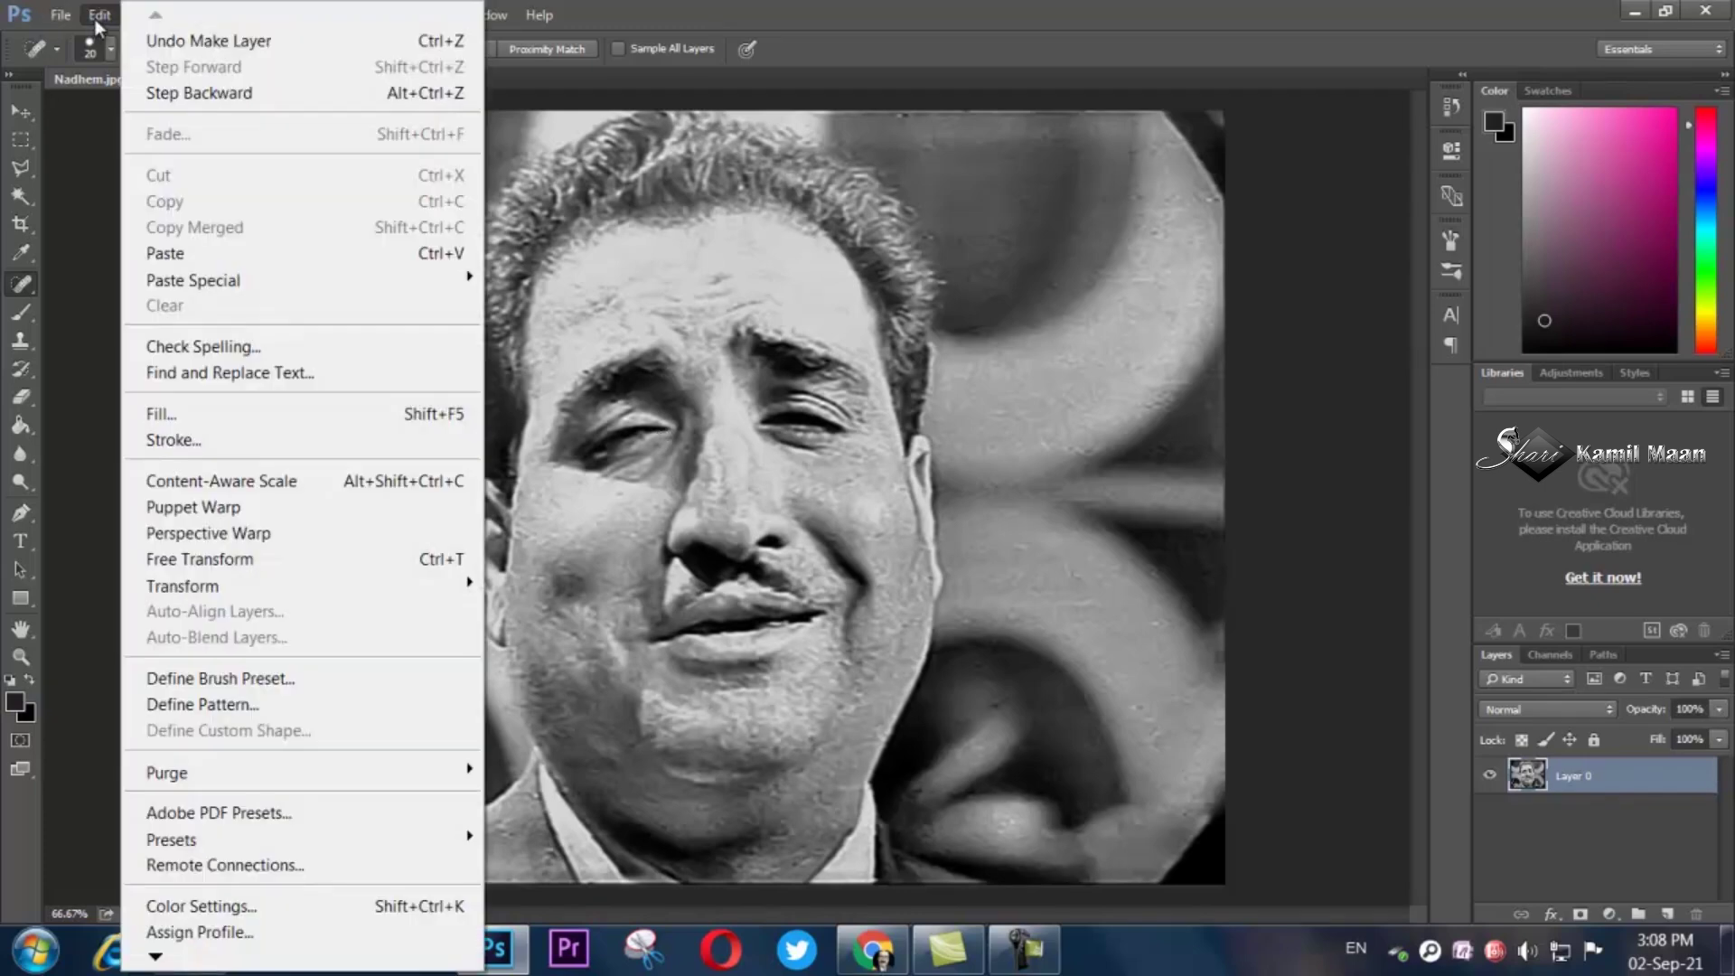
pyautogui.click(189, 257)
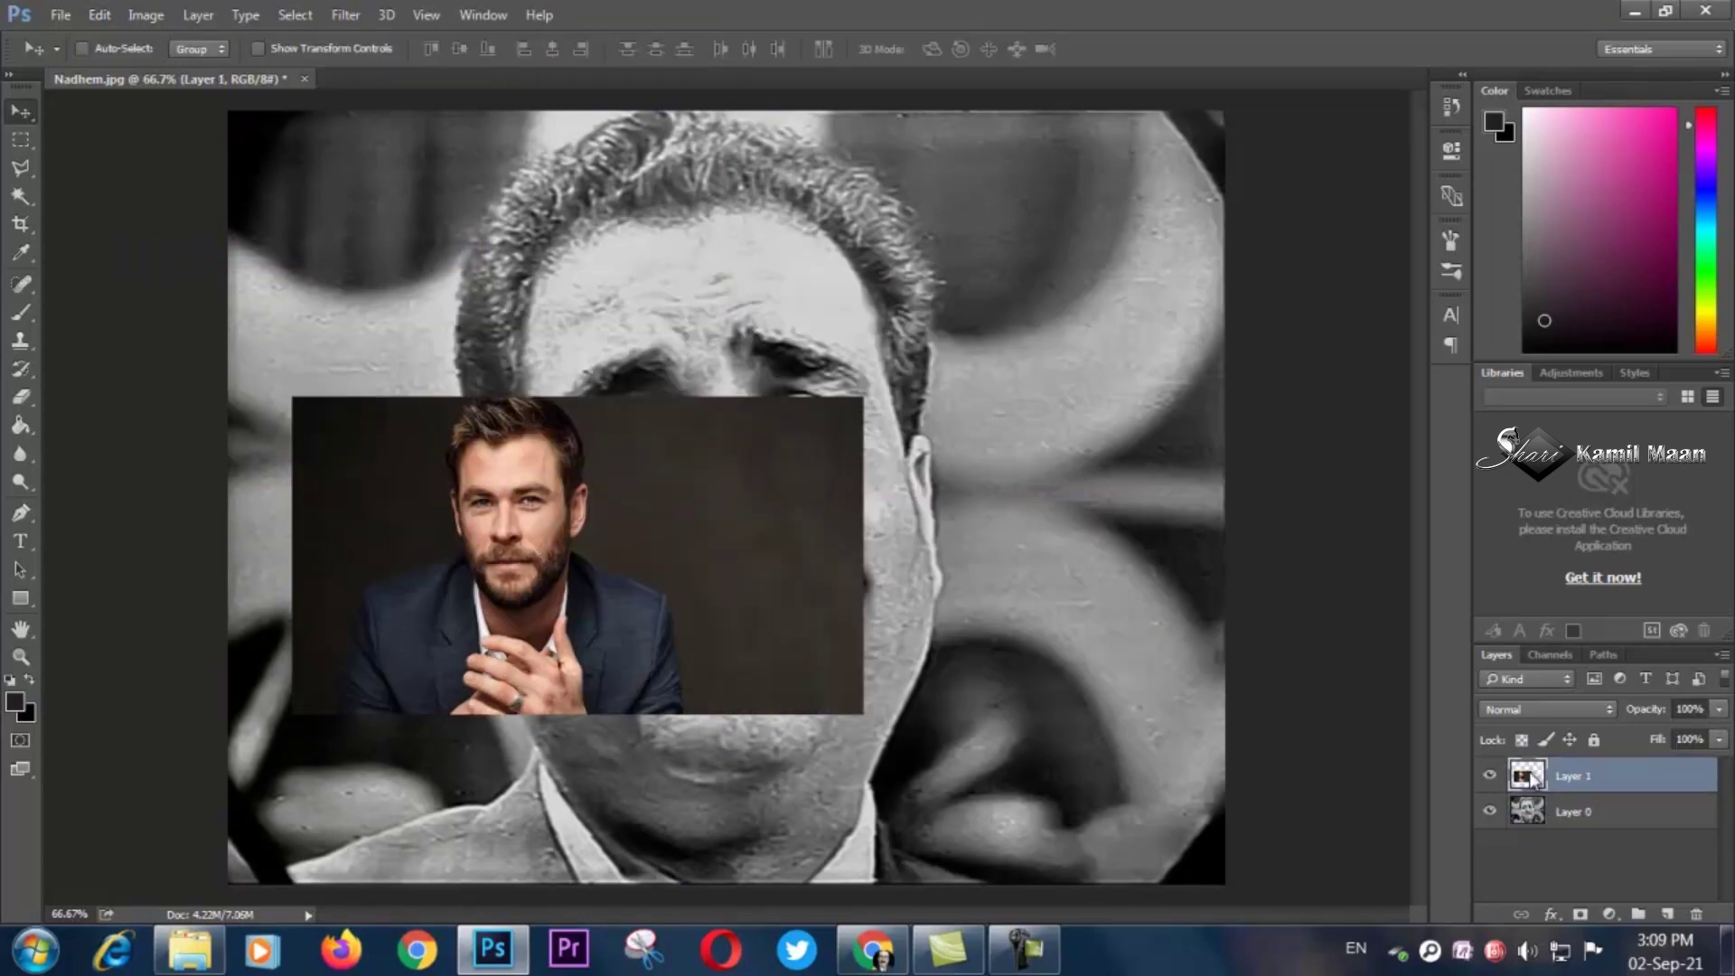
pyautogui.click(1522, 812)
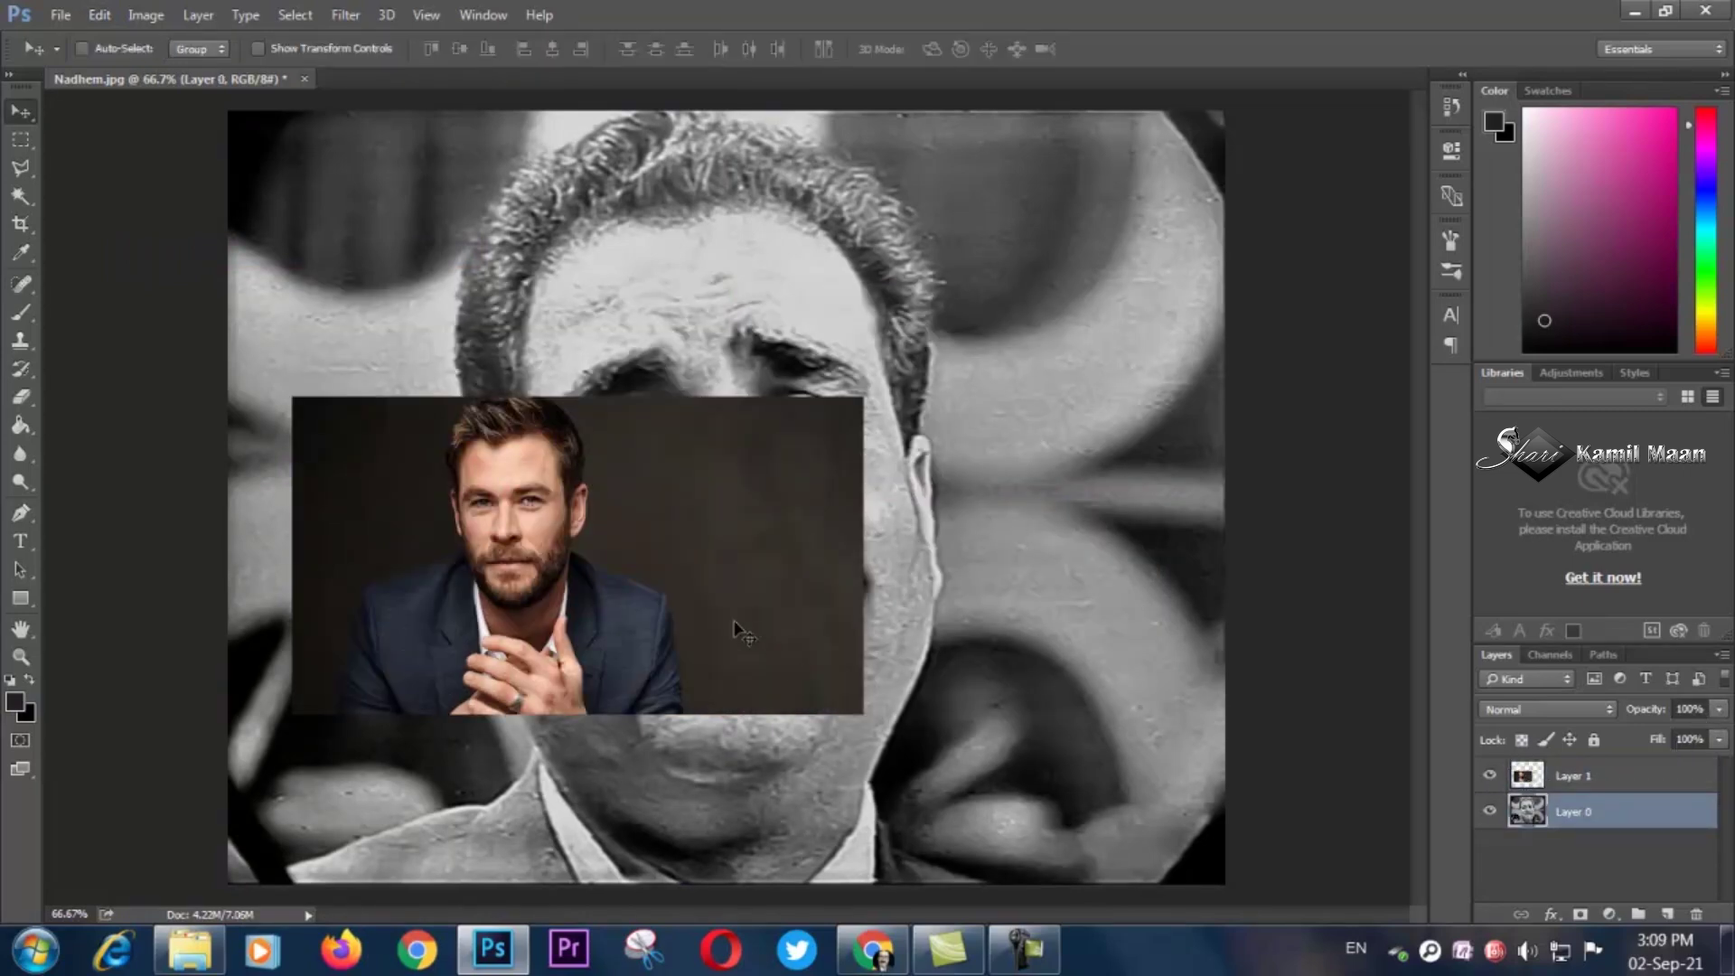
pyautogui.click(1537, 775)
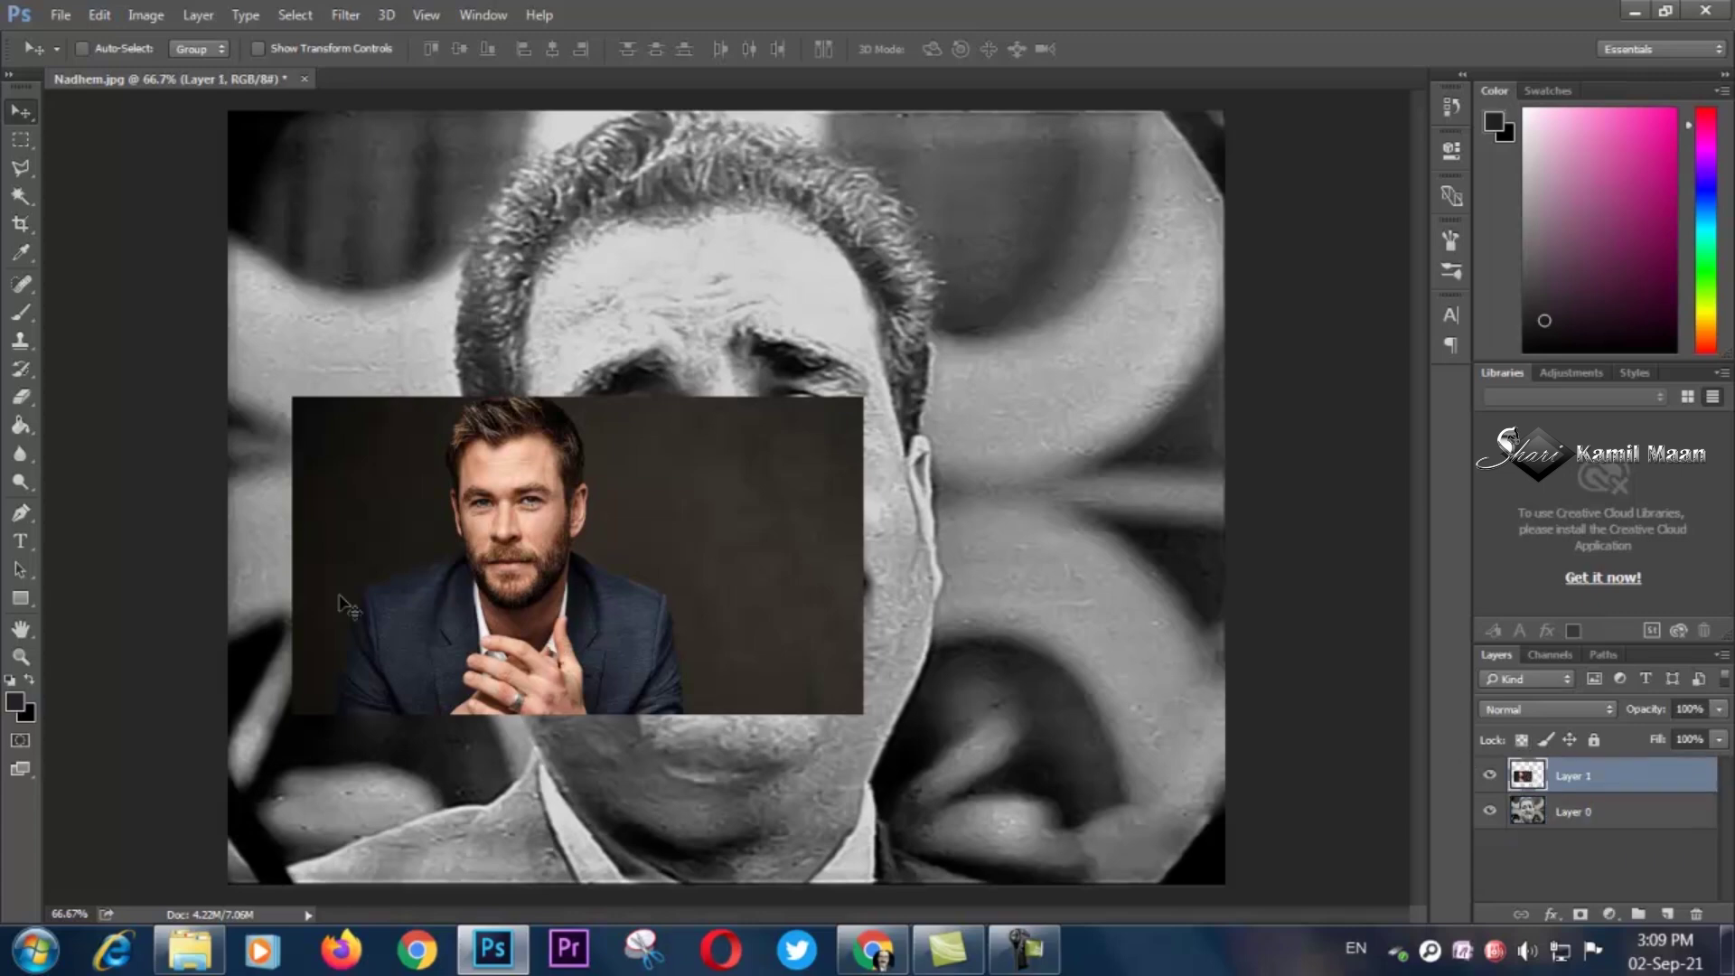
pyautogui.moveTo(496, 560); pyautogui.dragTo(1090, 361)
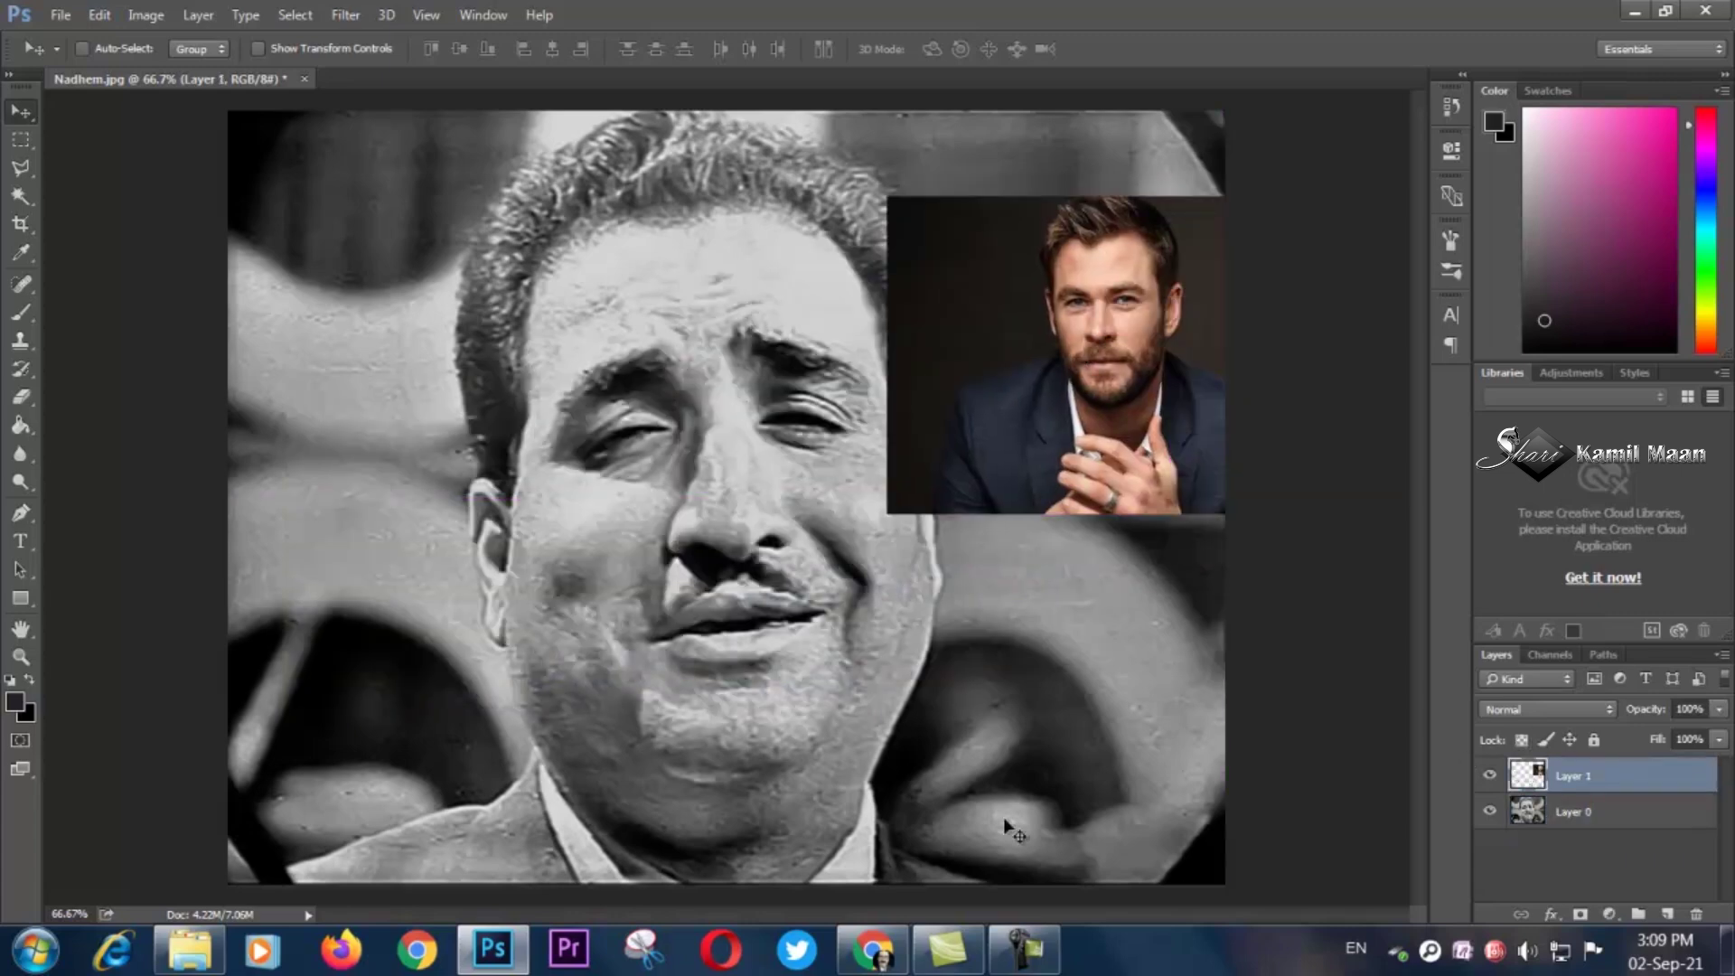
# Add a Gradient Map adjustment layer directly above the black-and-white portrait layer and select its adjustment thumbnail.
pyautogui.click(1525, 811)
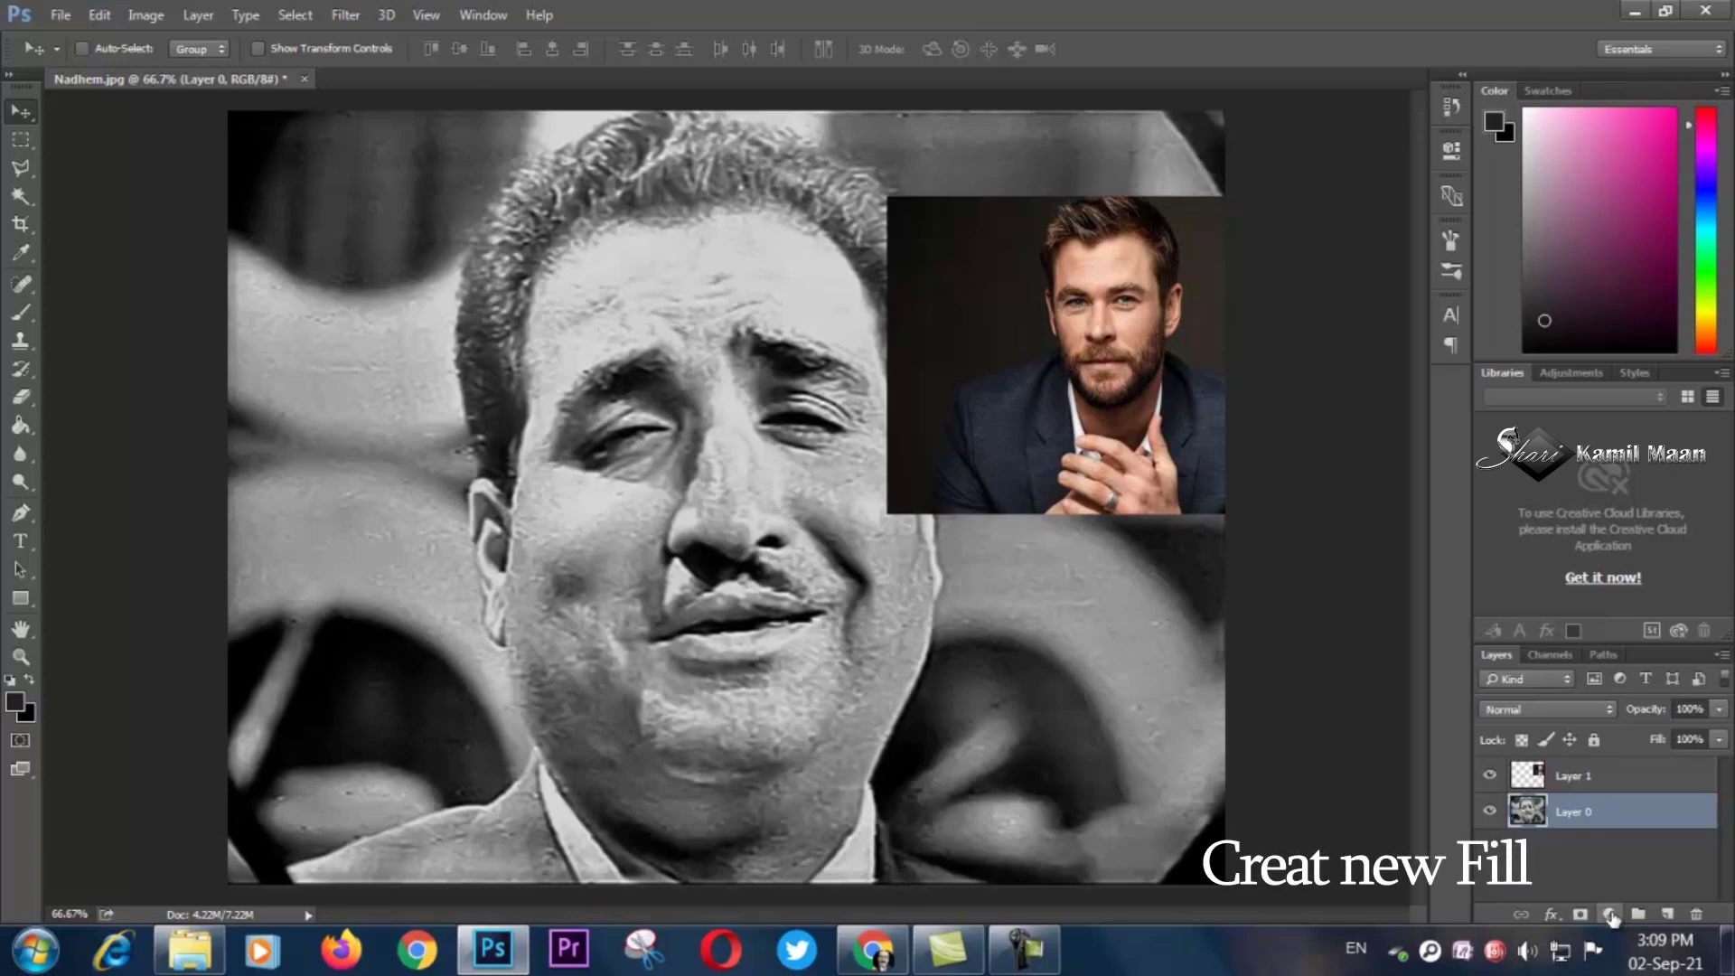
pyautogui.click(1610, 913)
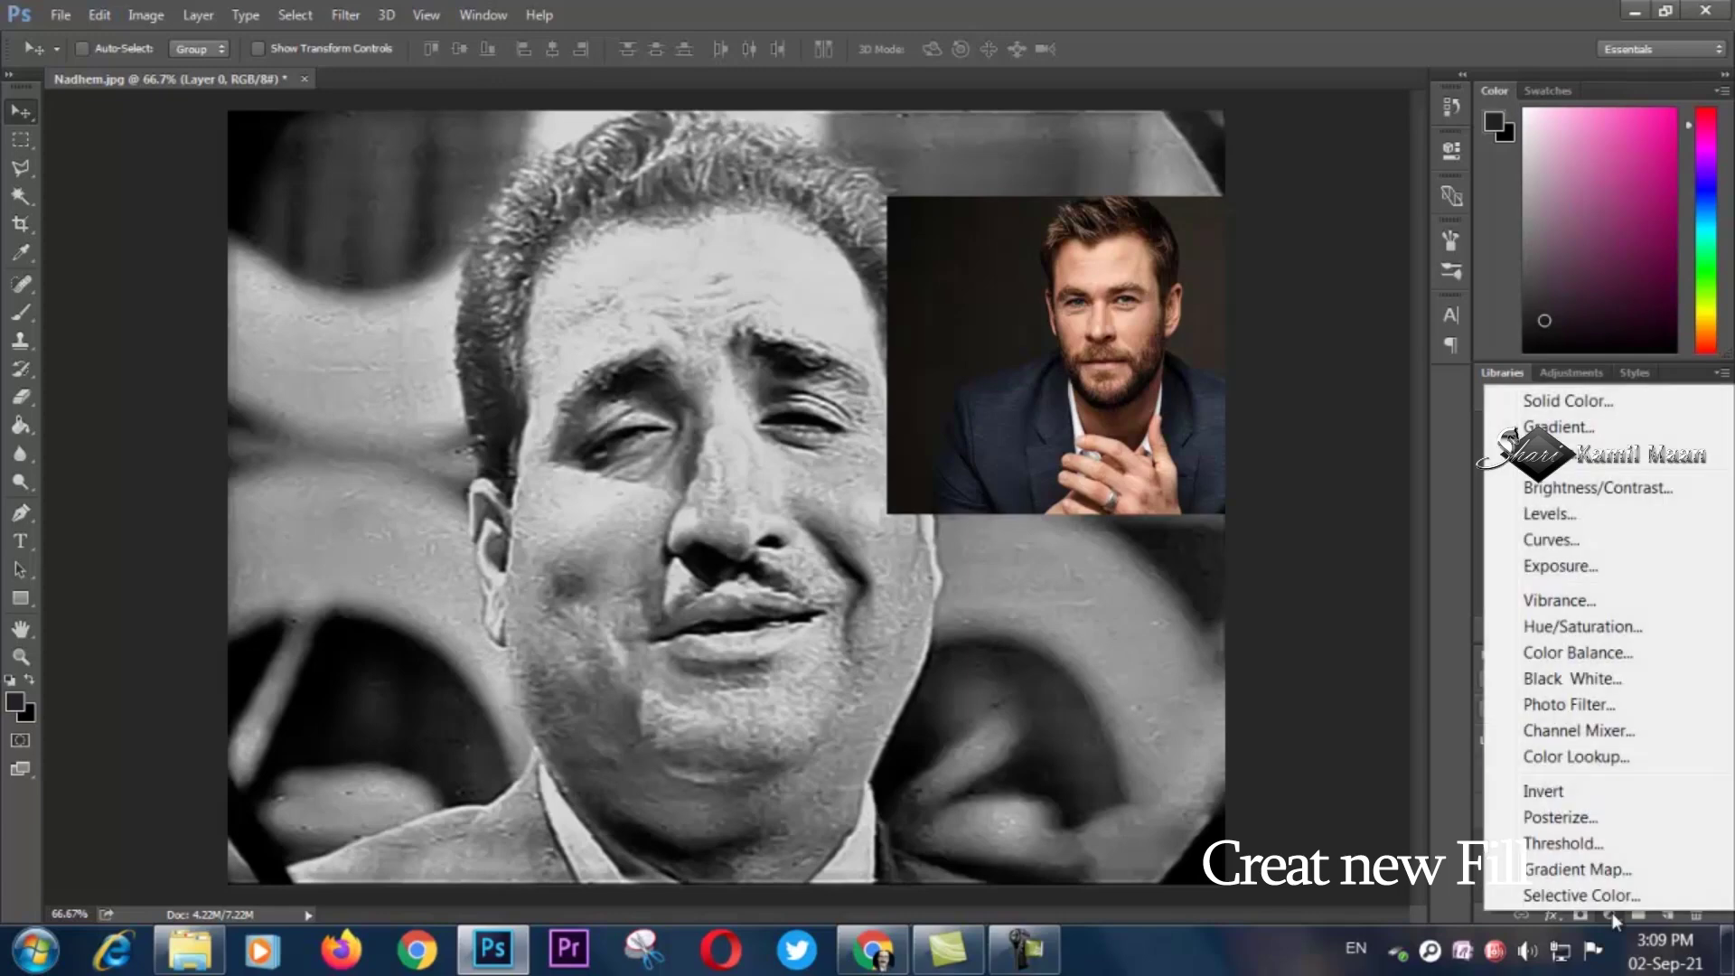
pyautogui.click(1573, 869)
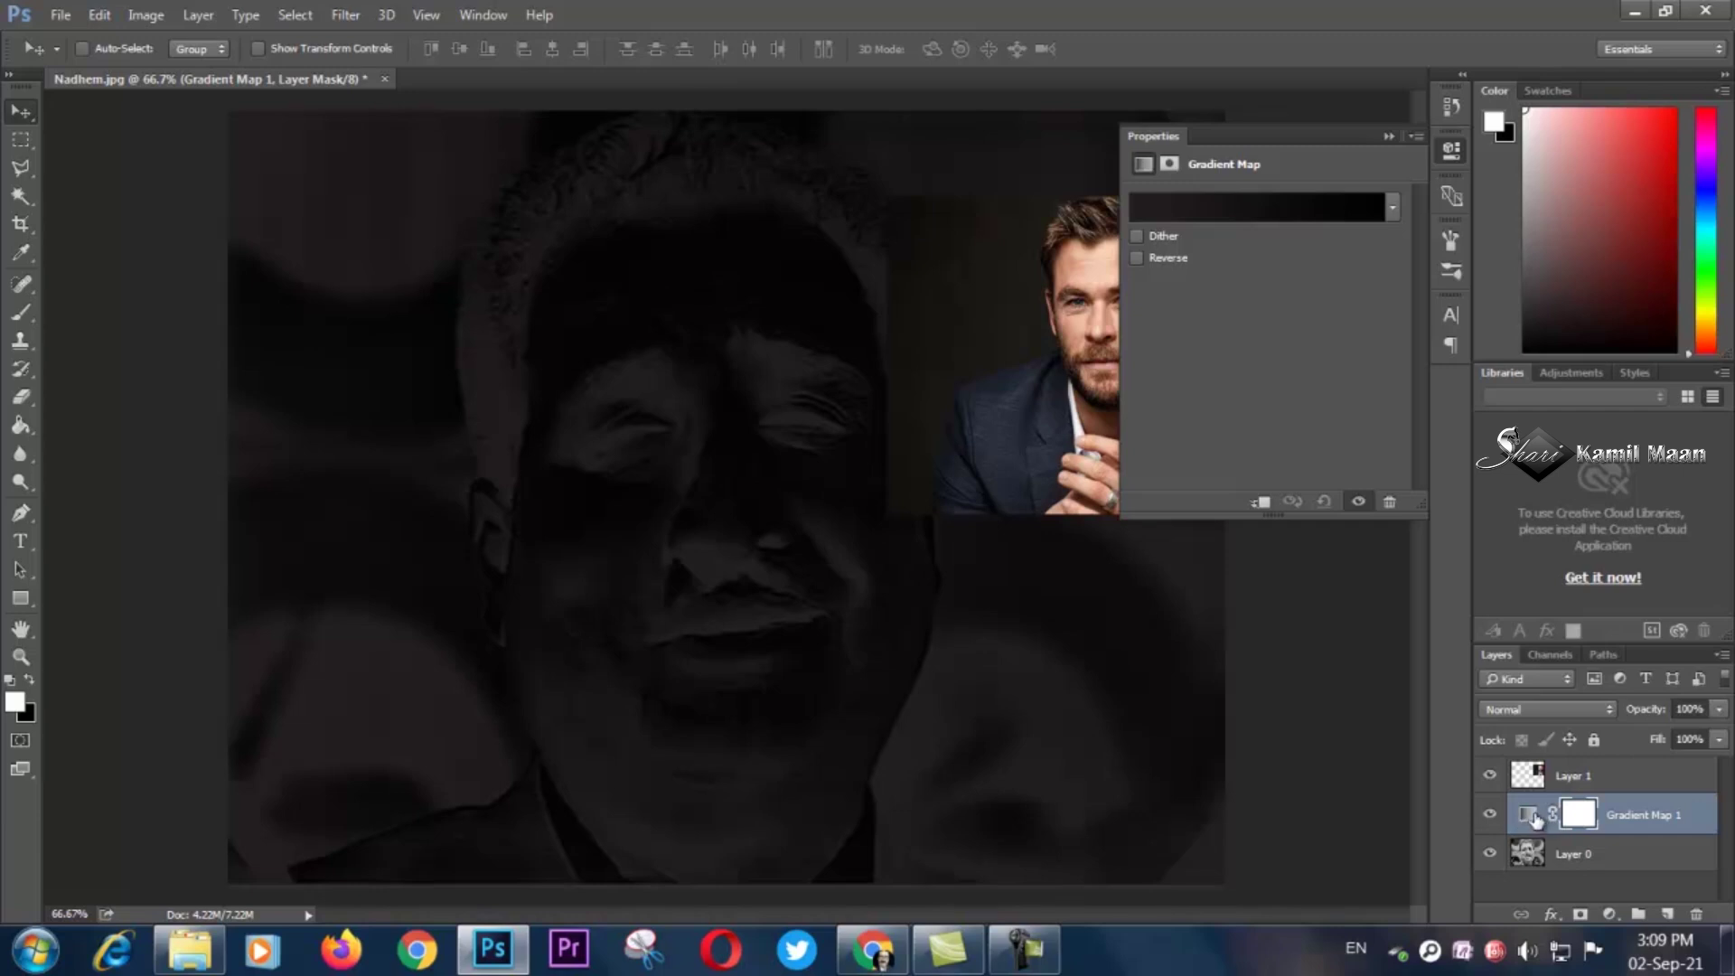
pyautogui.click(1529, 818)
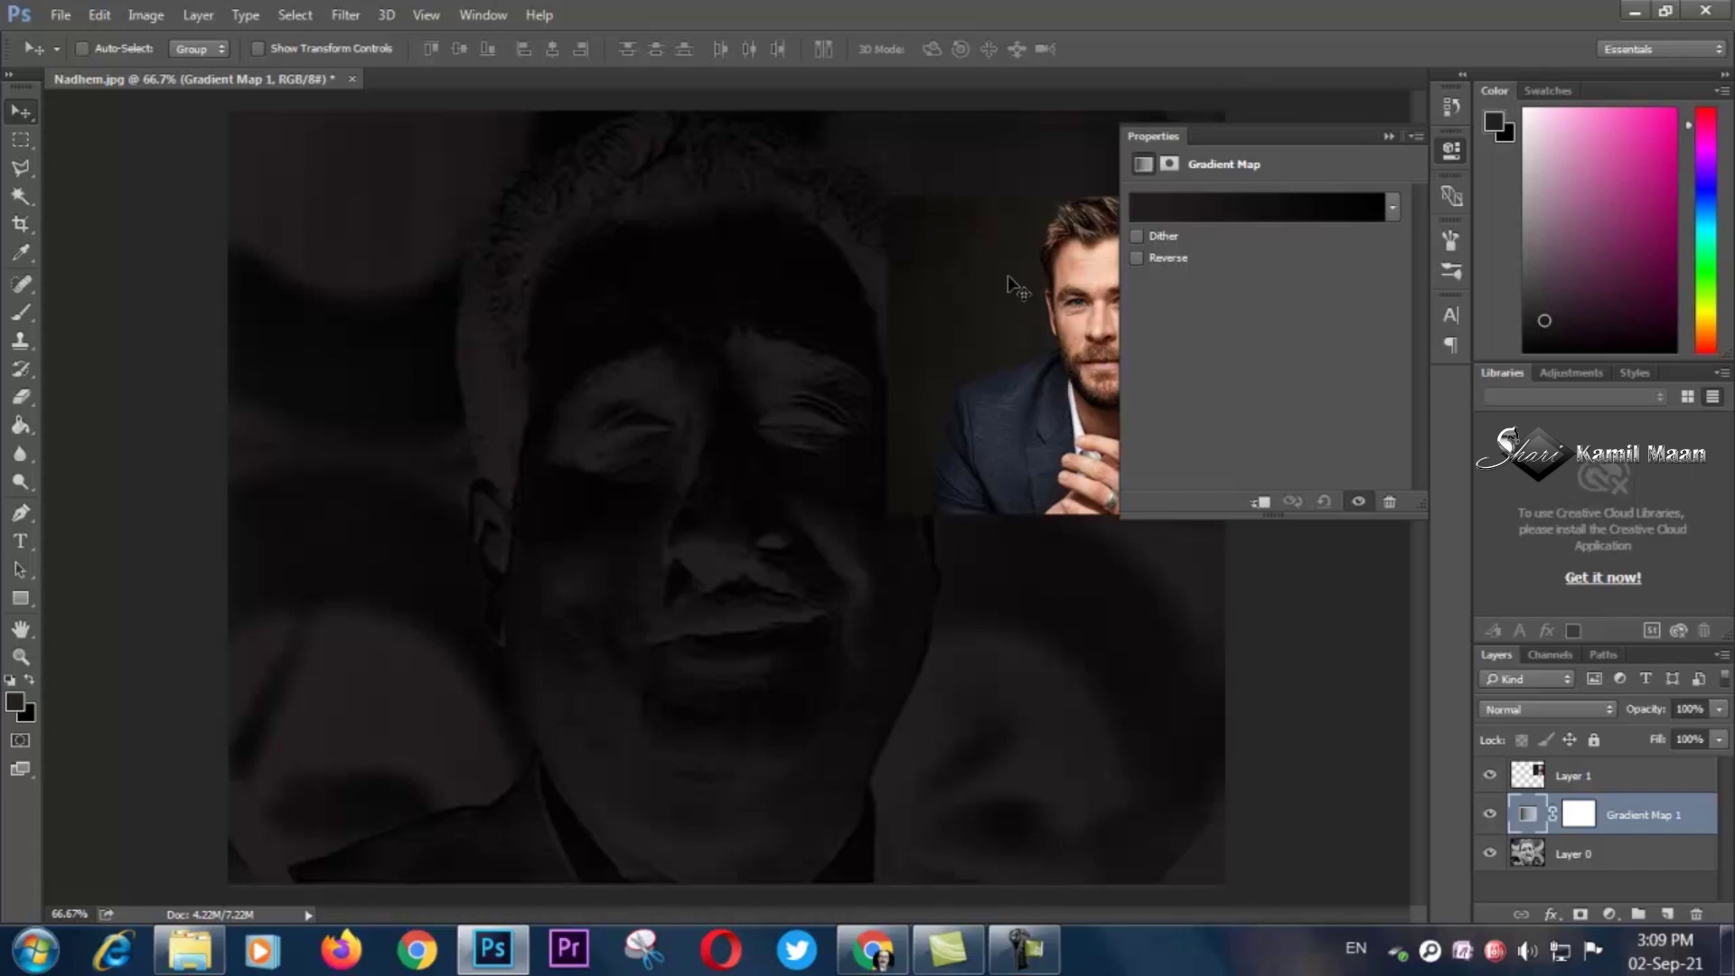
# Set the Gradient Map's end colour stop to the light skin tone #f7cdb7 sampled from the cheek in the colour photo.
pyautogui.click(1536, 777)
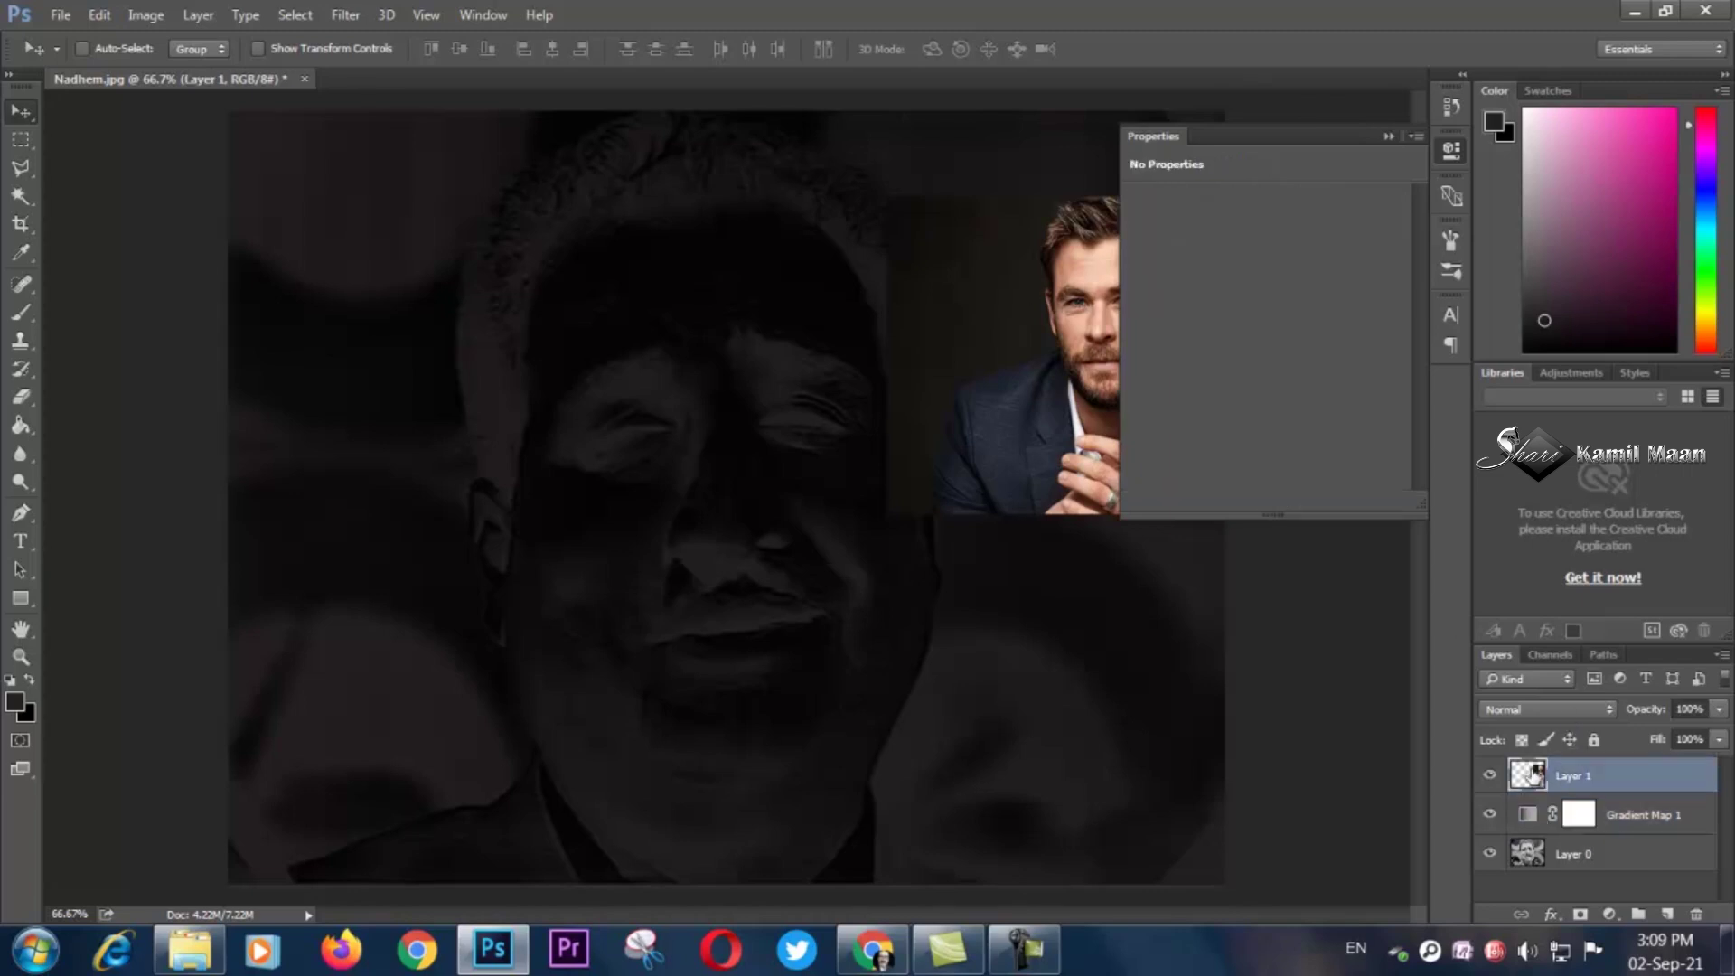
pyautogui.moveTo(968, 403); pyautogui.dragTo(836, 357)
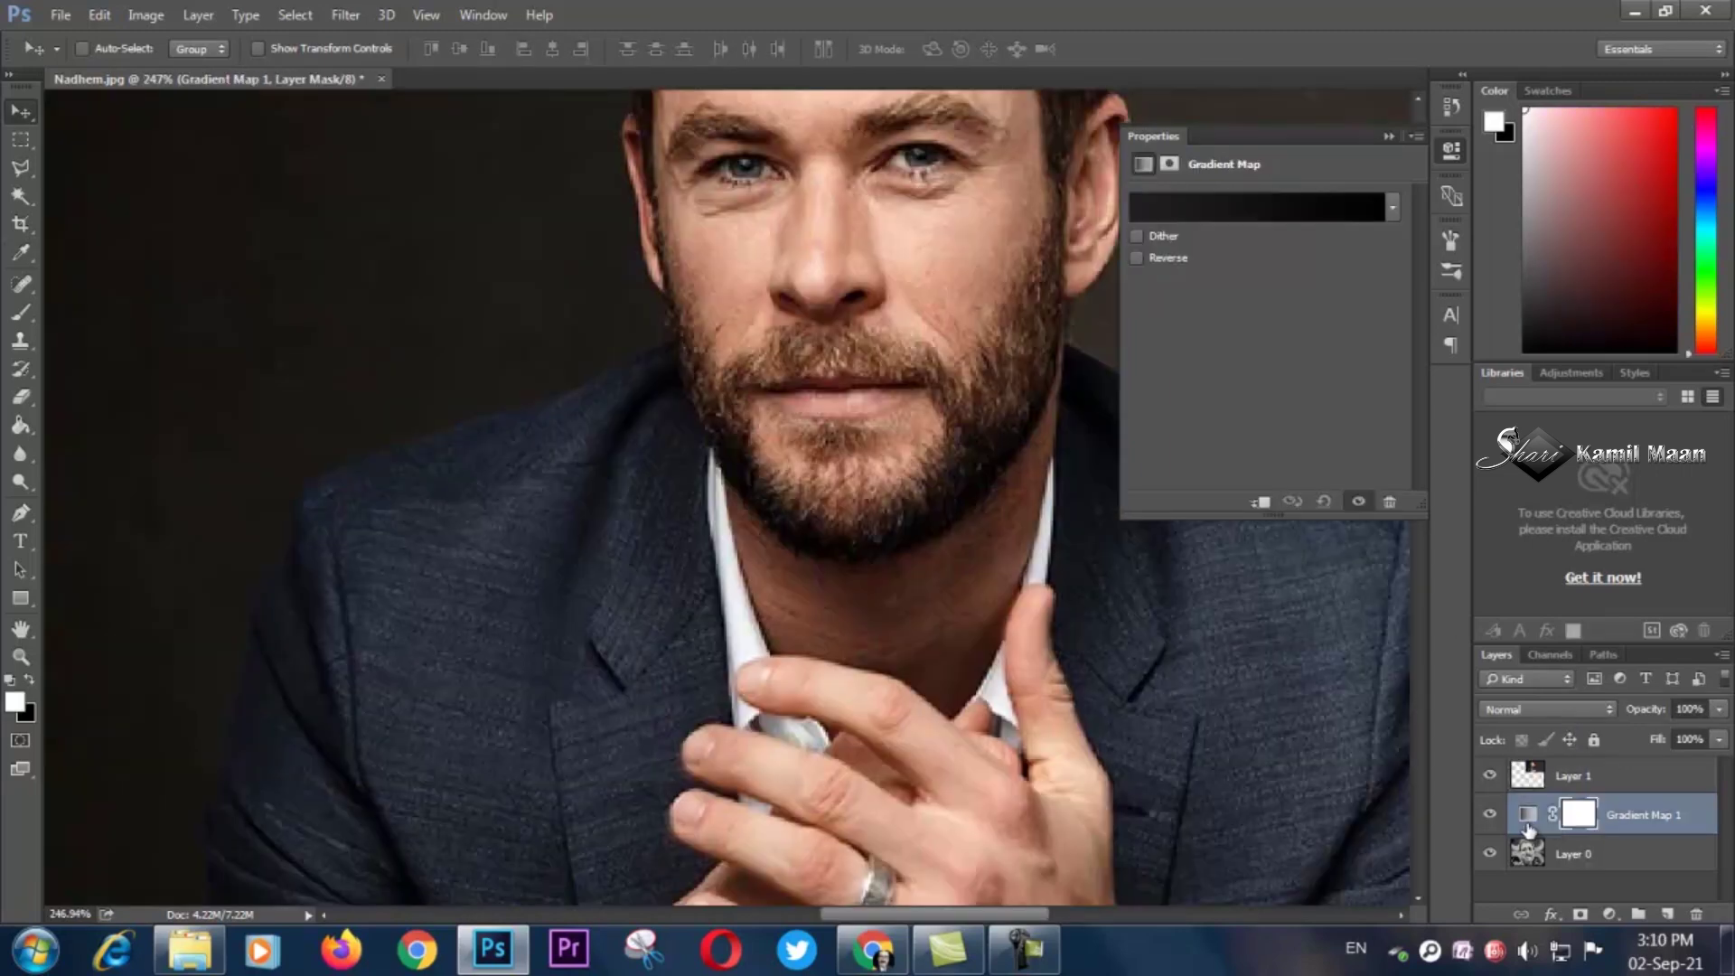
pyautogui.click(1262, 208)
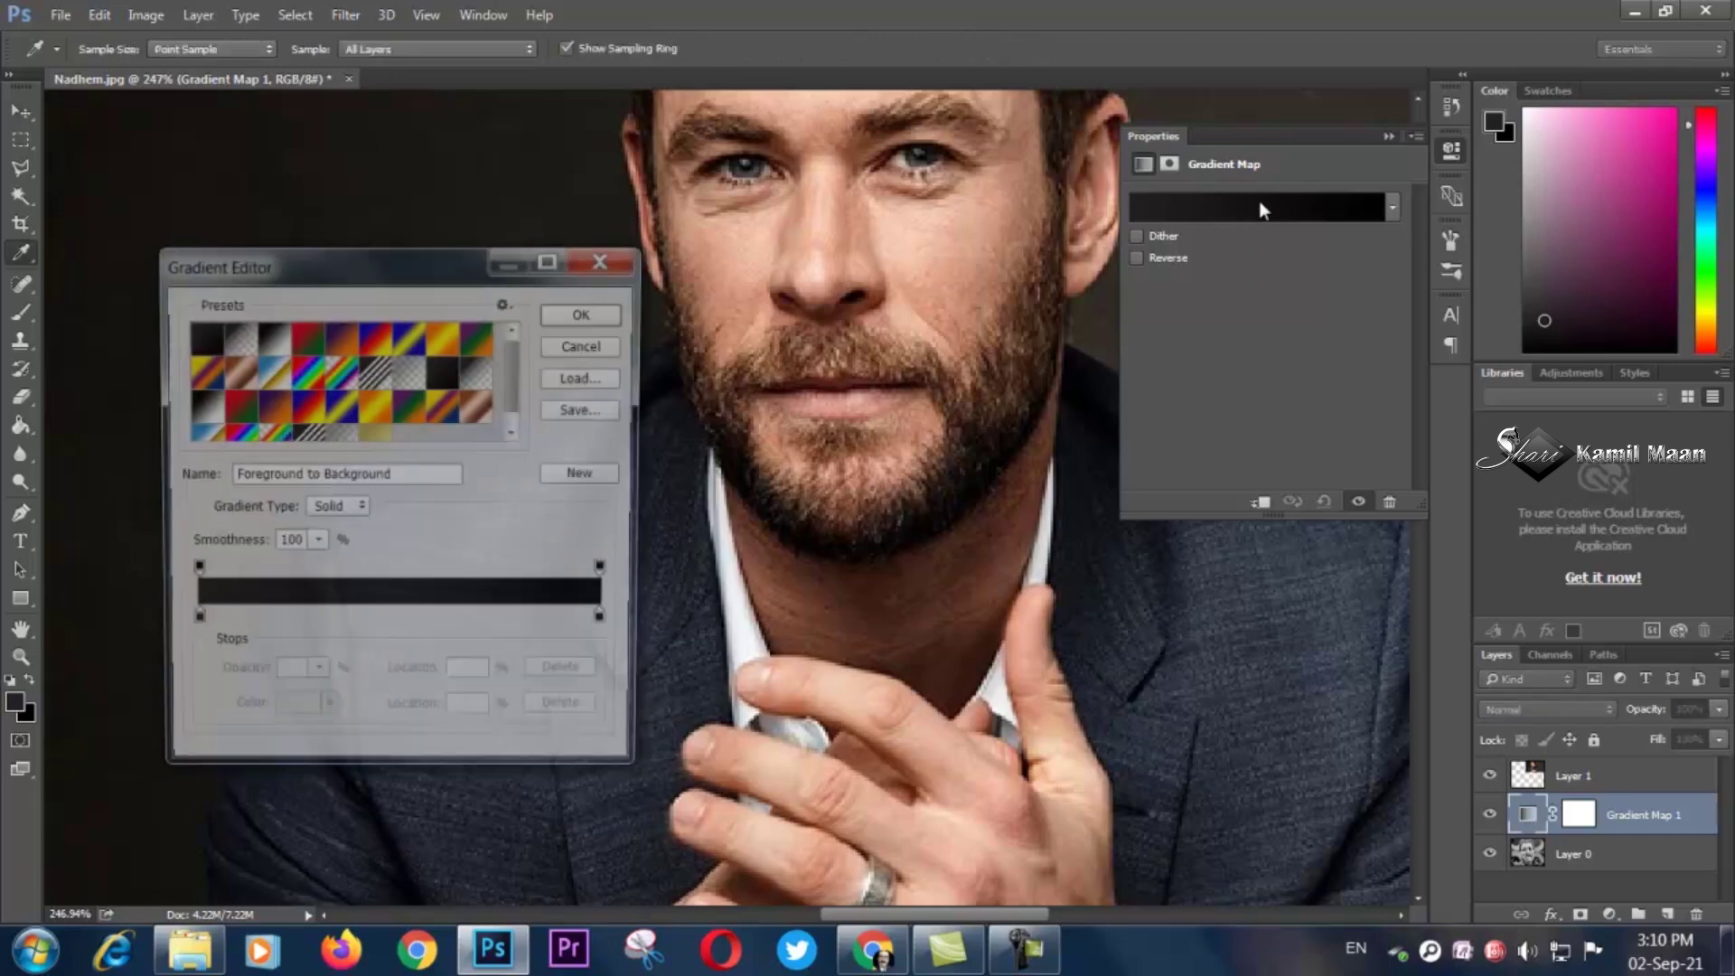
pyautogui.click(610, 627)
pyautogui.click(291, 715)
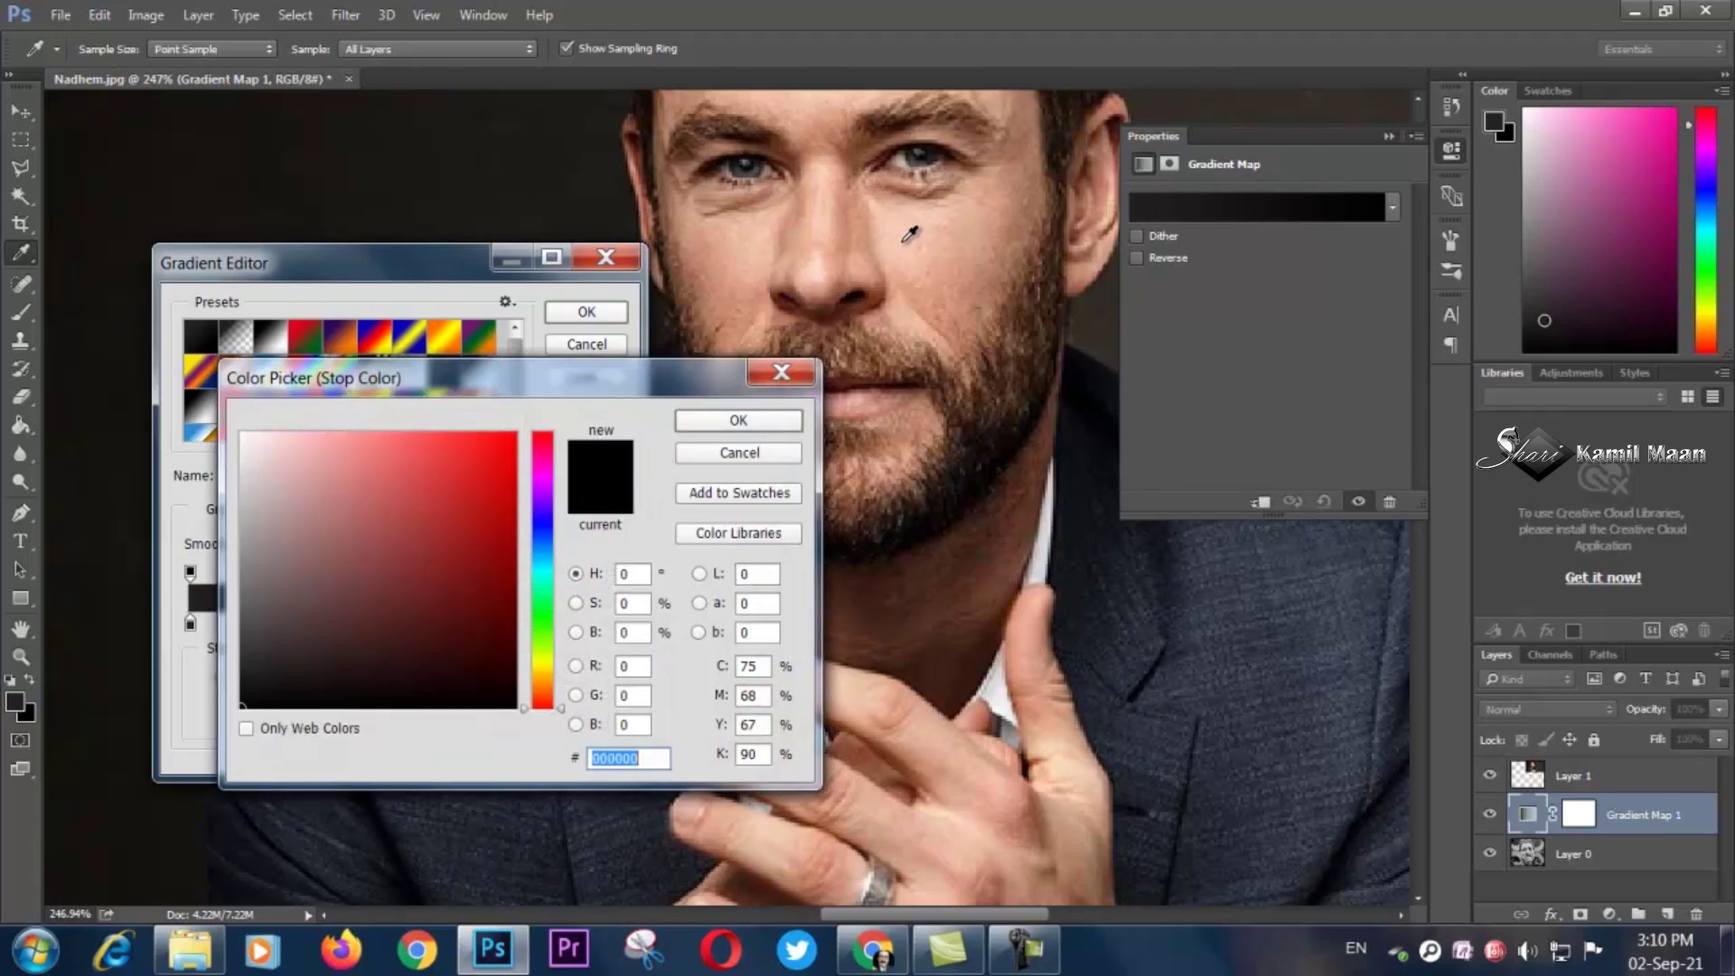
pyautogui.click(905, 242)
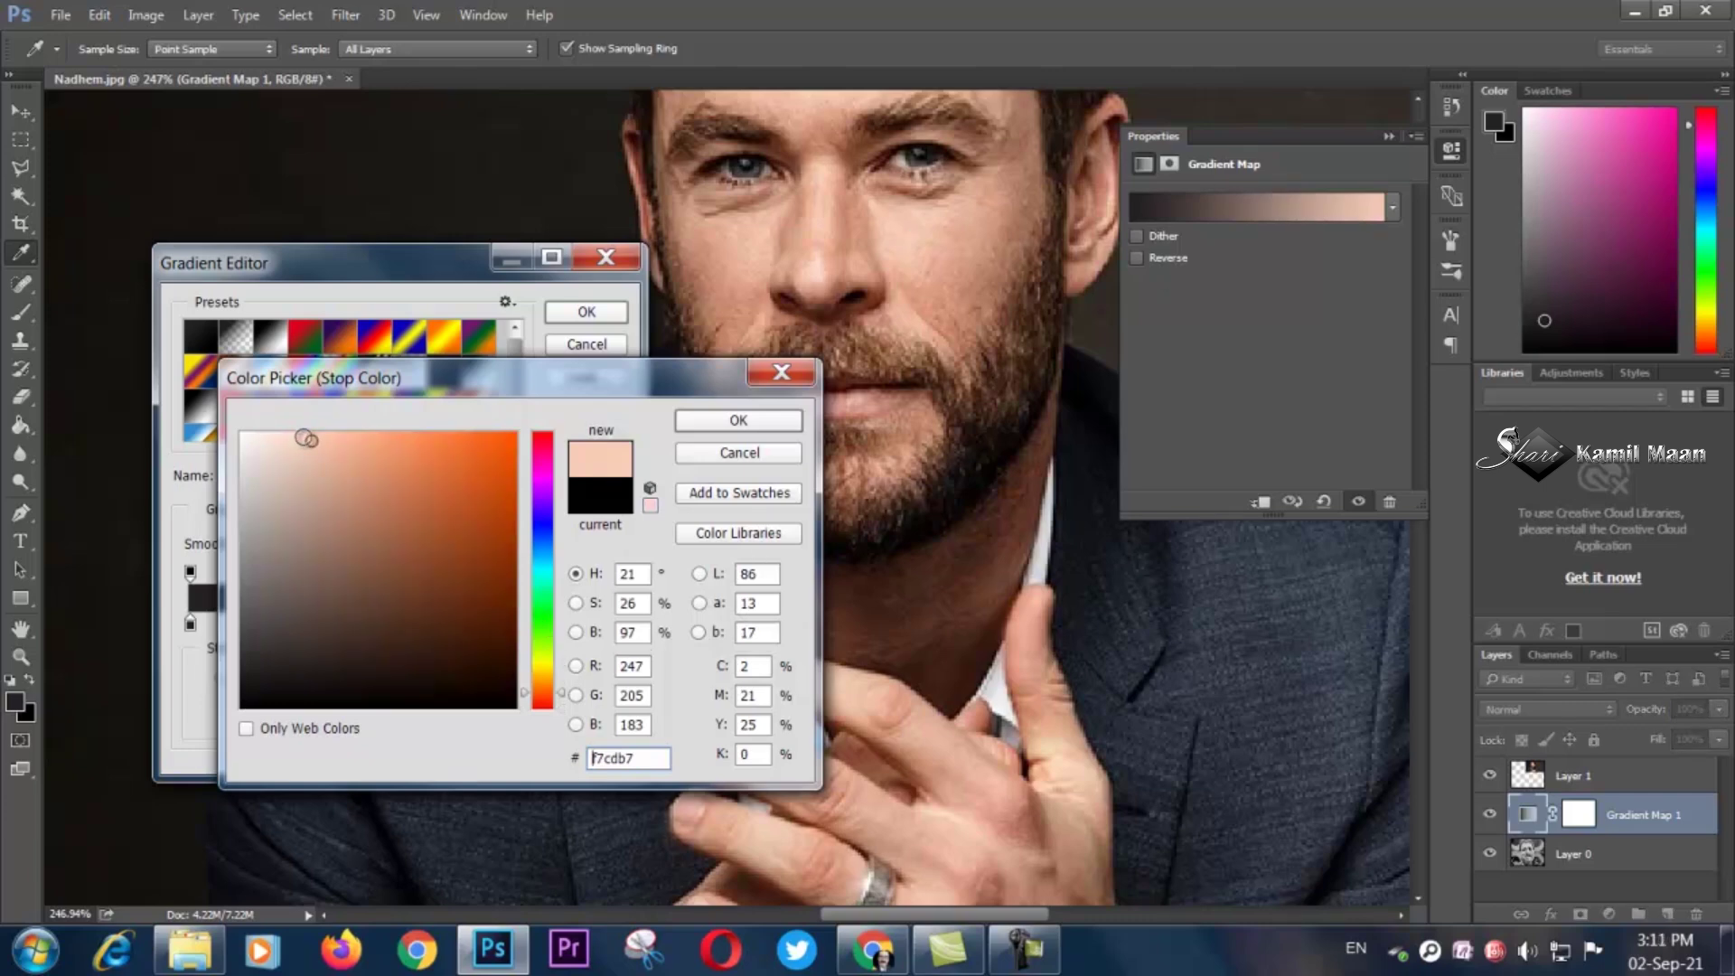
pyautogui.click(717, 422)
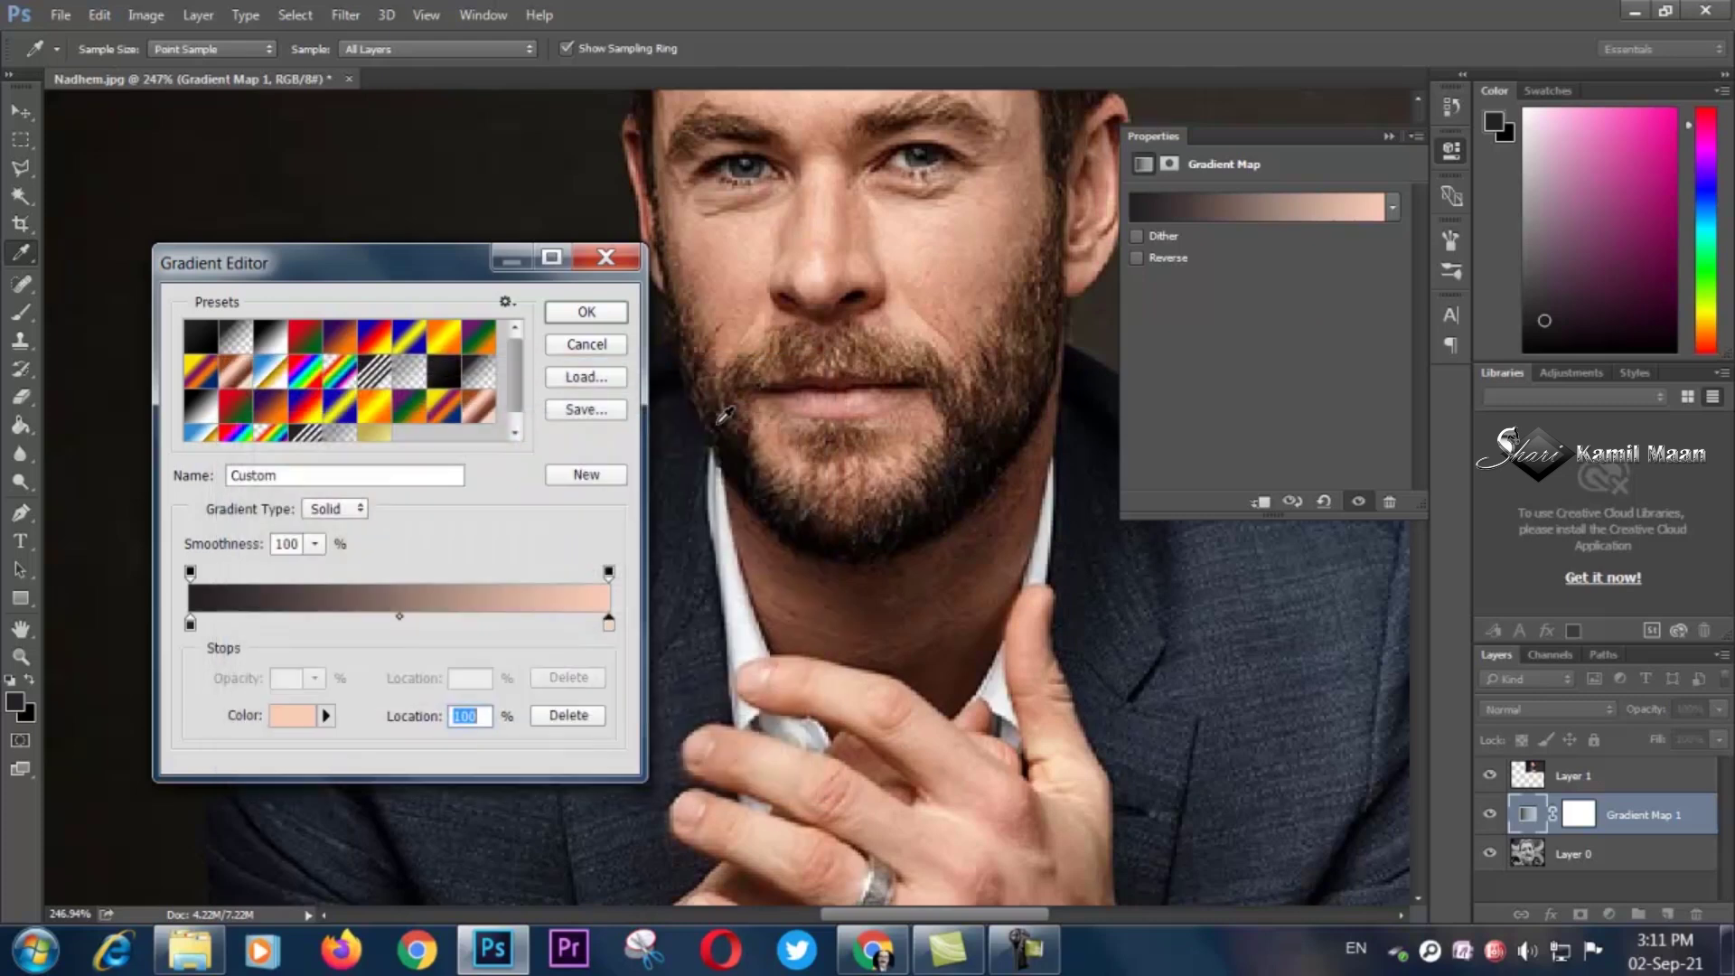
# Add a colour stop at 76% and set it to the skin tone #eab69e sampled from the reference man's cheek.
pyautogui.click(509, 624)
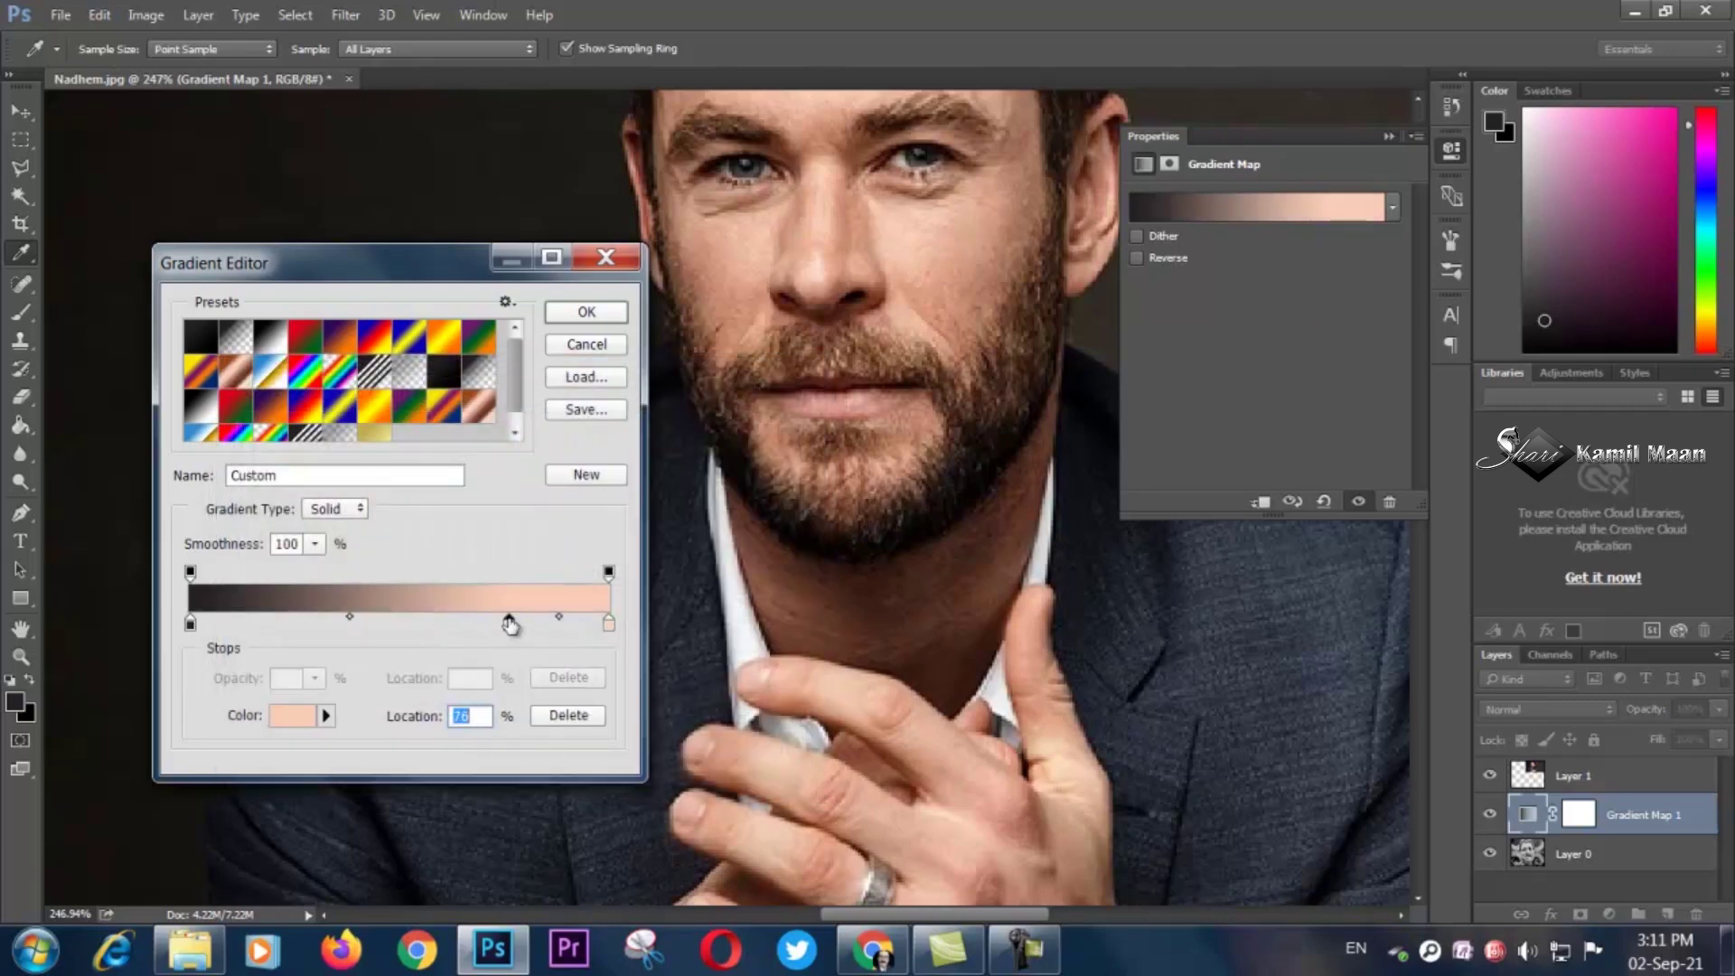
pyautogui.click(283, 721)
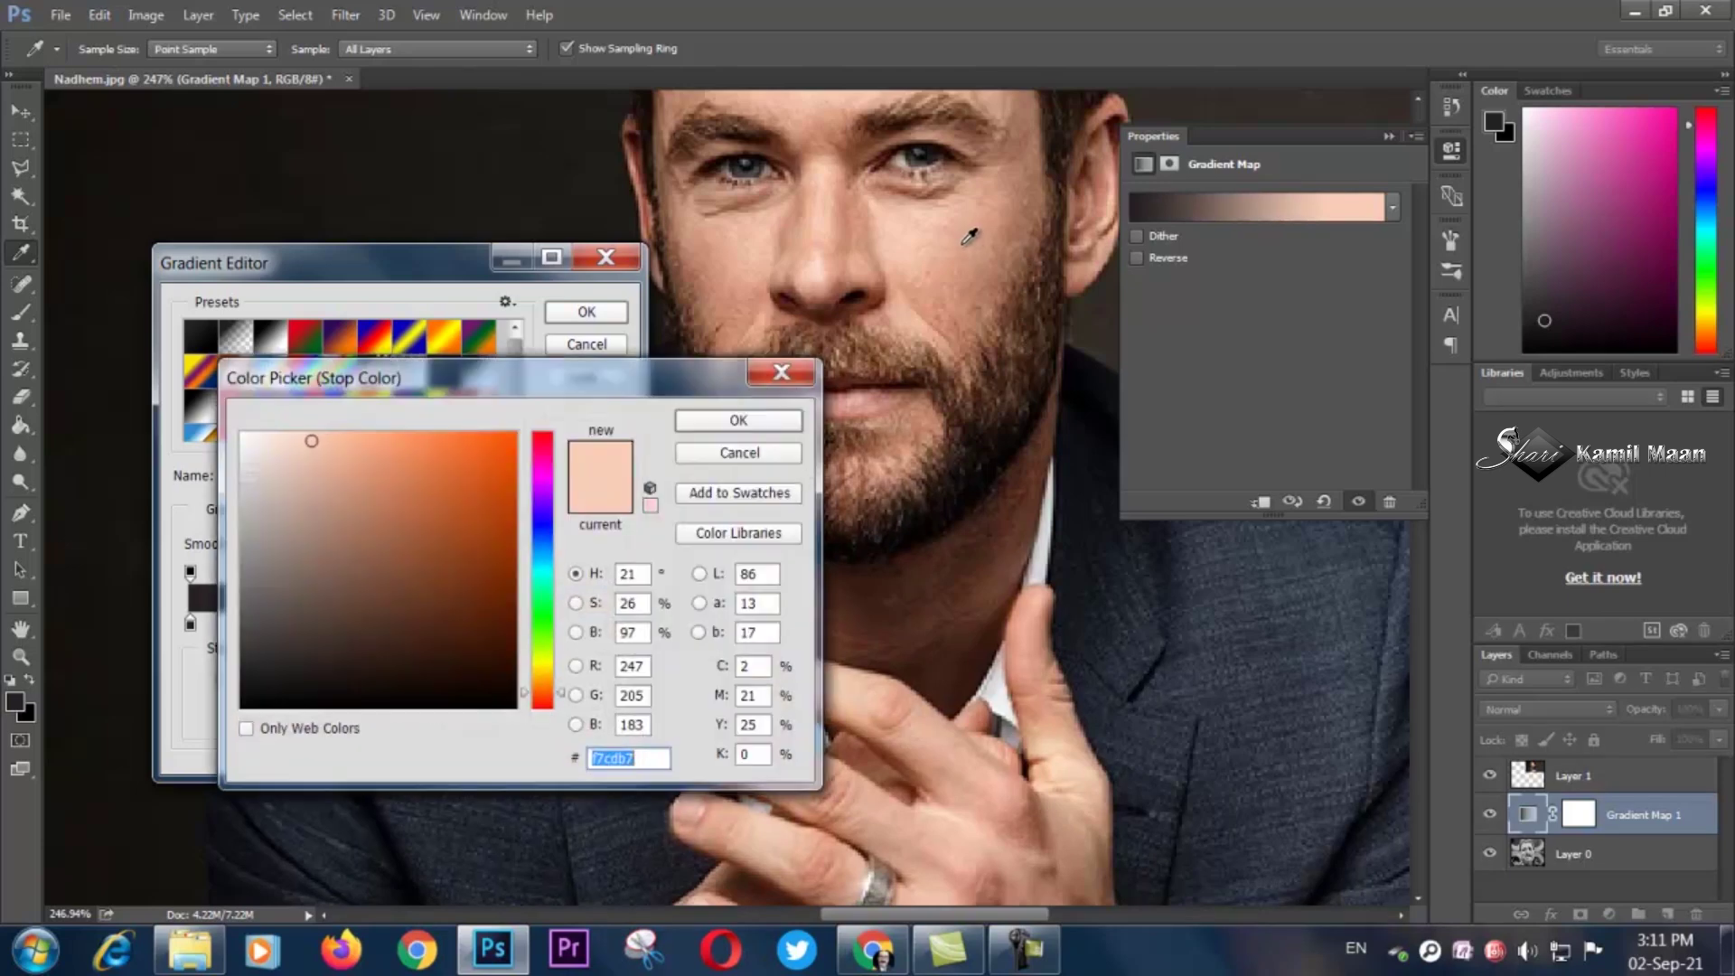
pyautogui.click(949, 242)
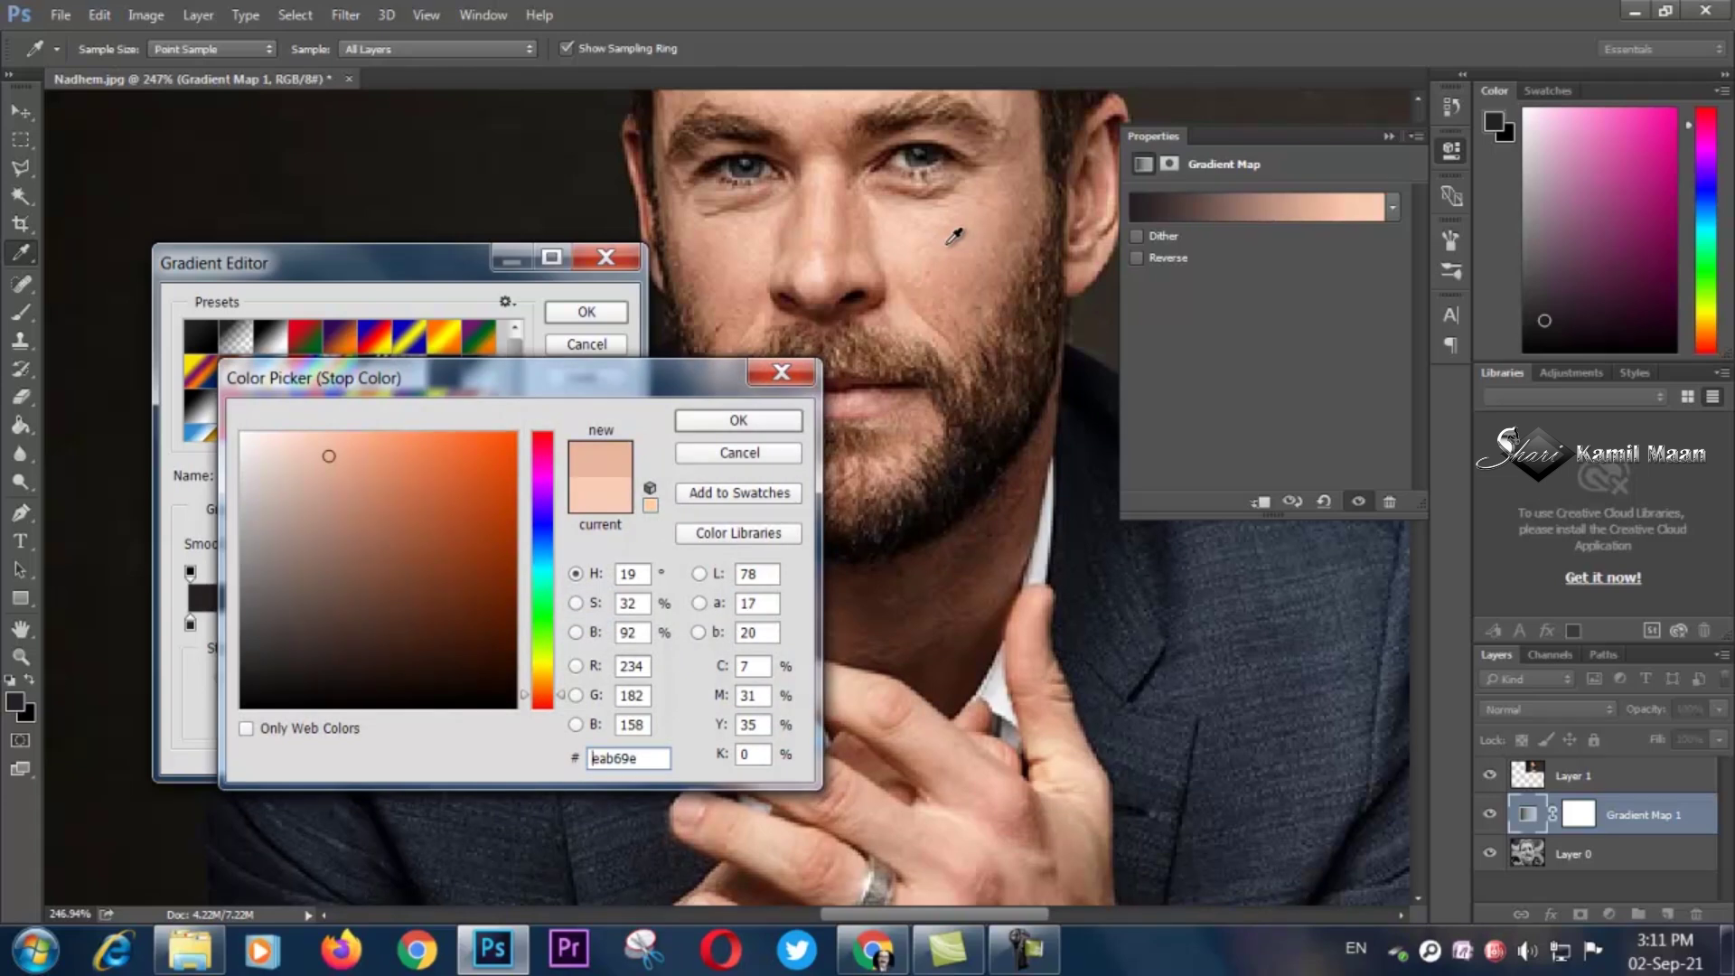
pyautogui.click(739, 423)
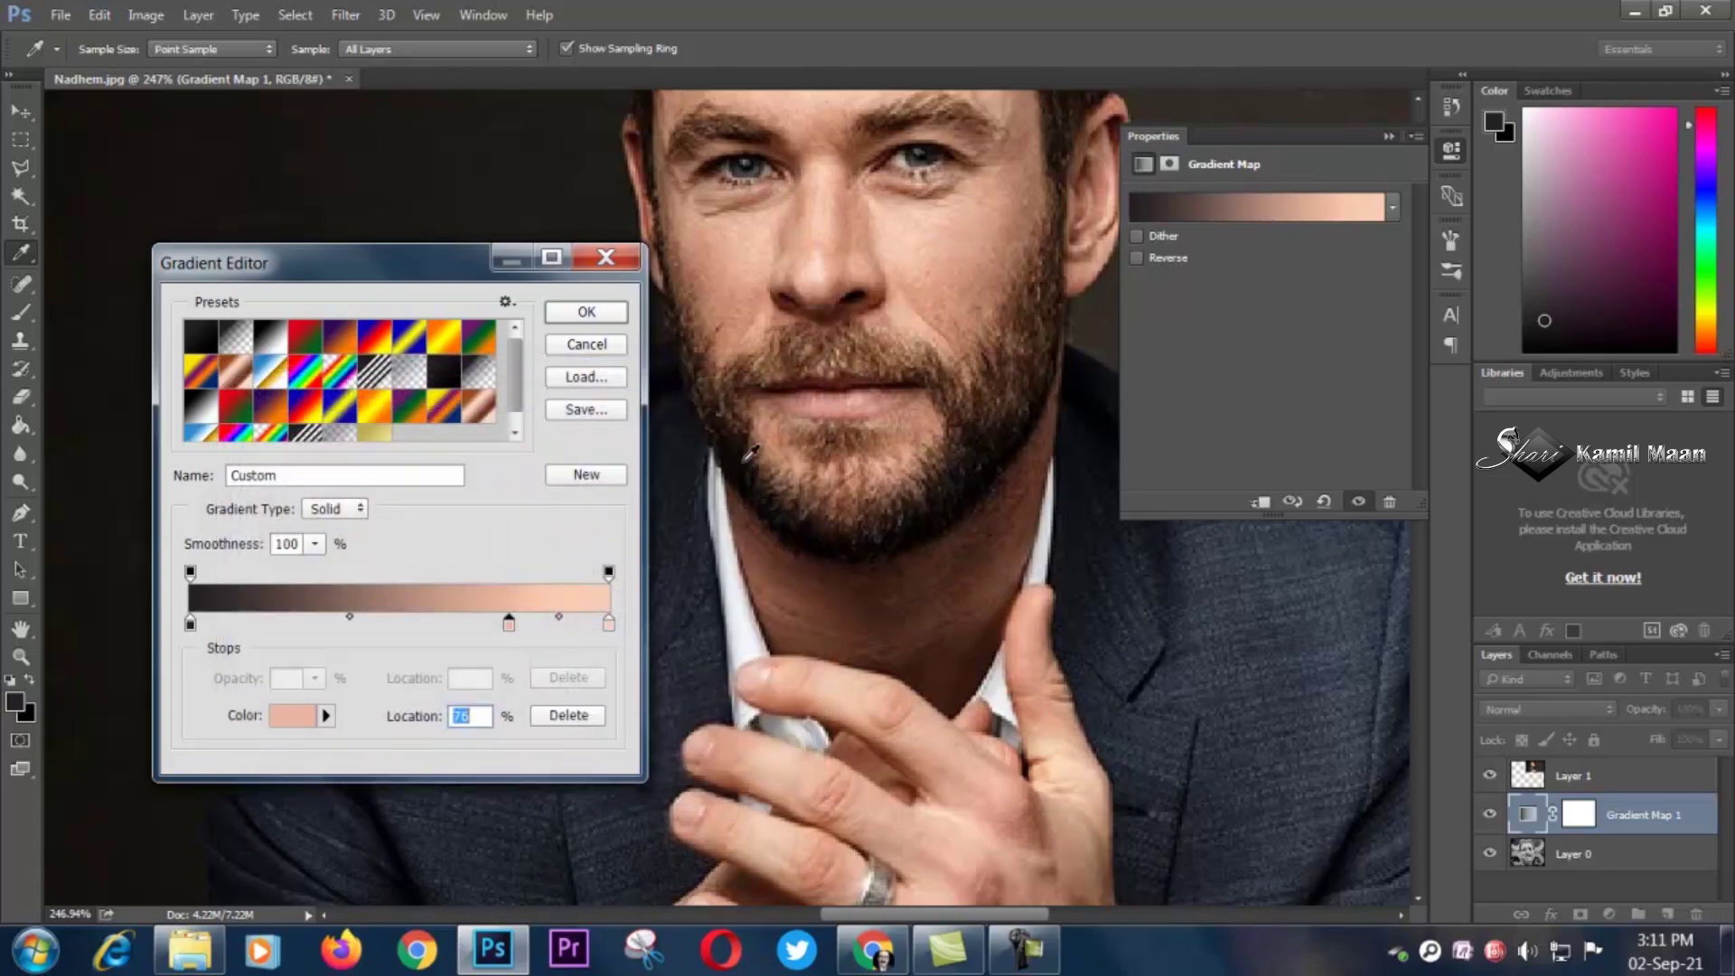
# Add a colour stop at 51% with a darker skin tone sampled from the lower cheek, and accept the gradient.
pyautogui.click(405, 622)
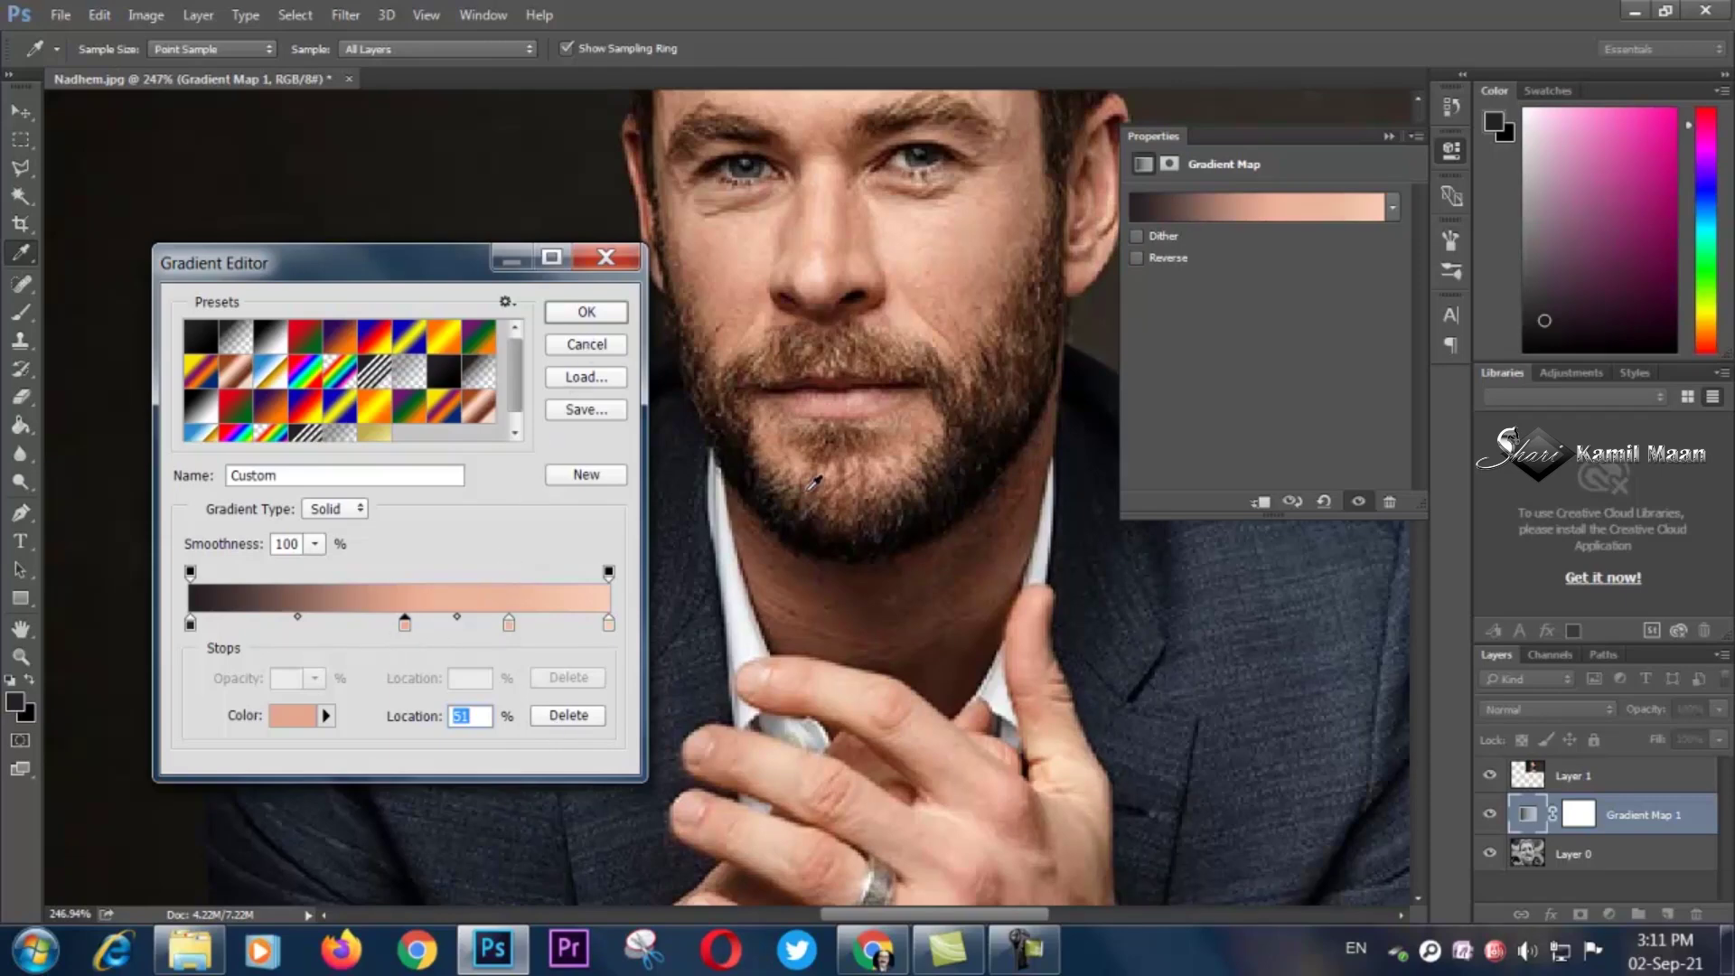
pyautogui.click(961, 300)
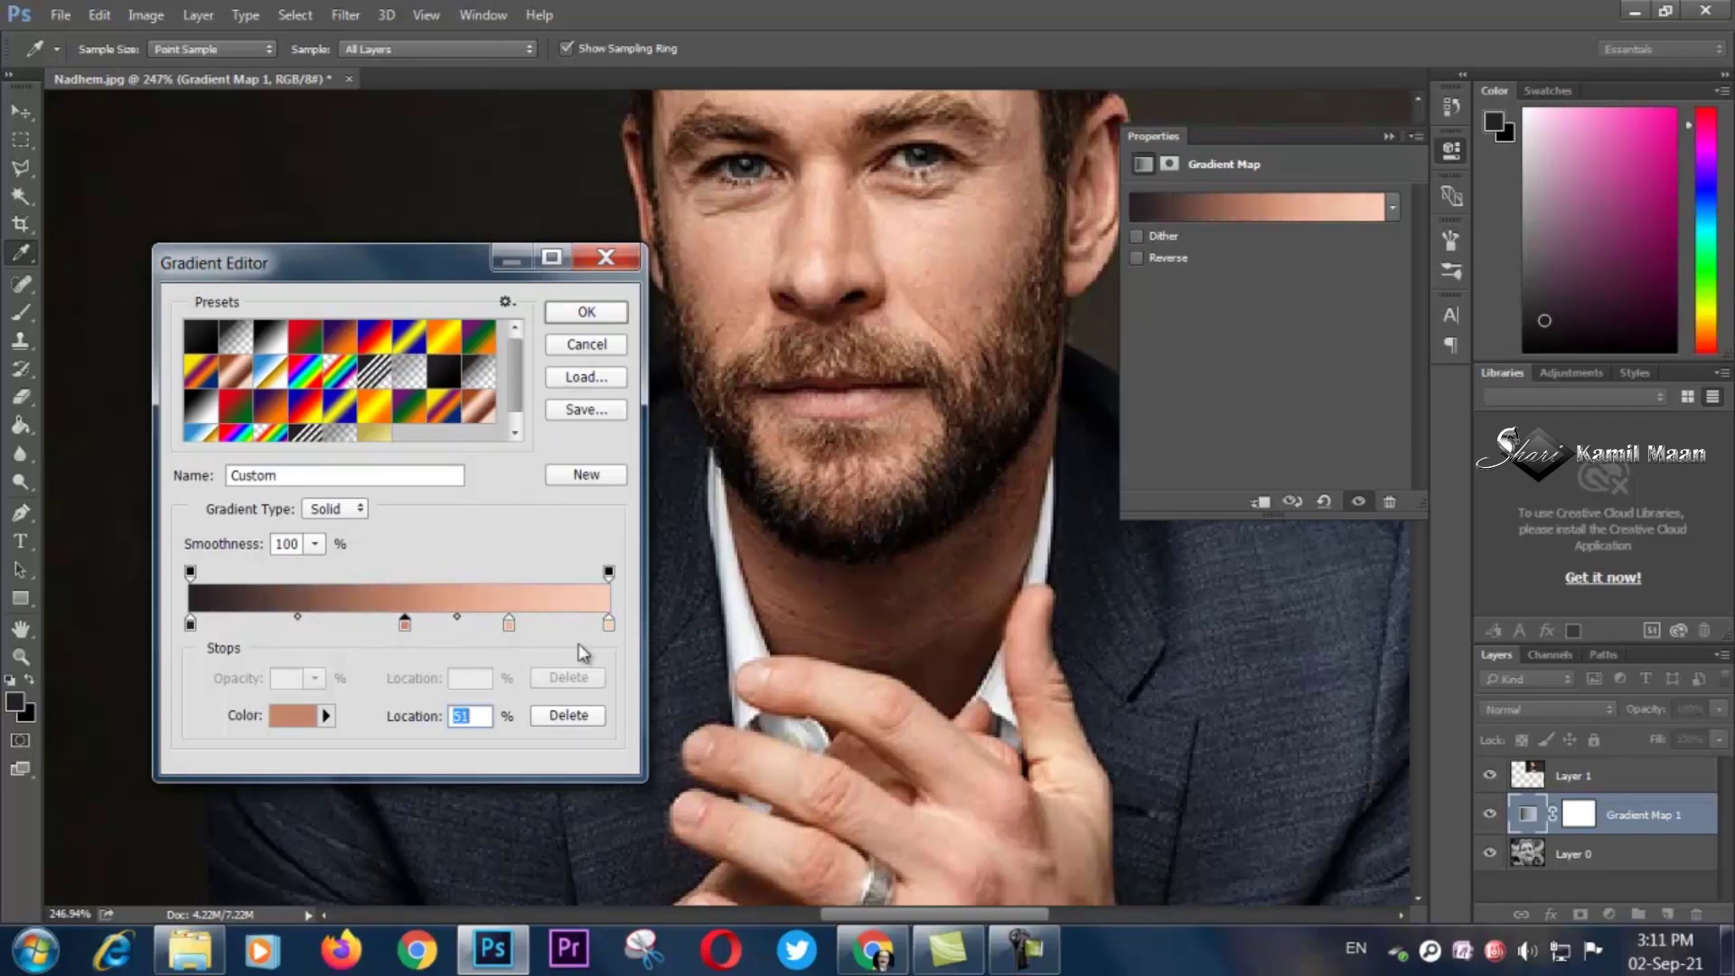
pyautogui.click(573, 313)
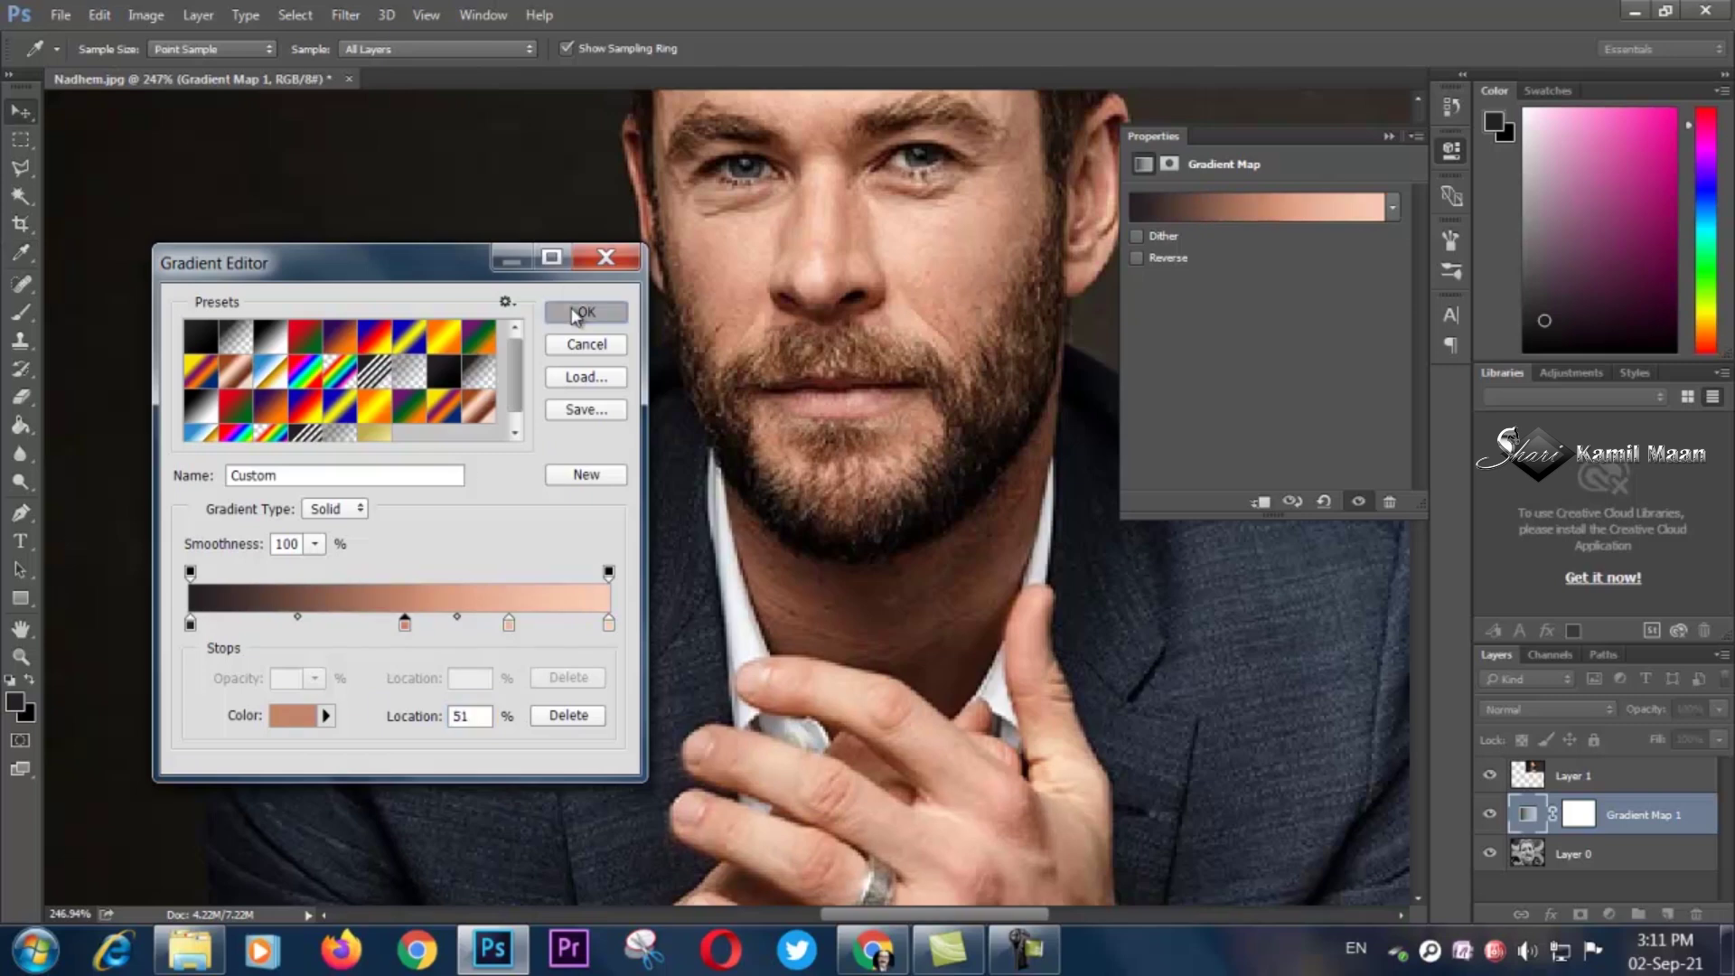
# Reopen the gradient and add a stop at 25% with a dark brown skin shadow sampled beside the nose bridge, then accept it.
pyautogui.click(1233, 215)
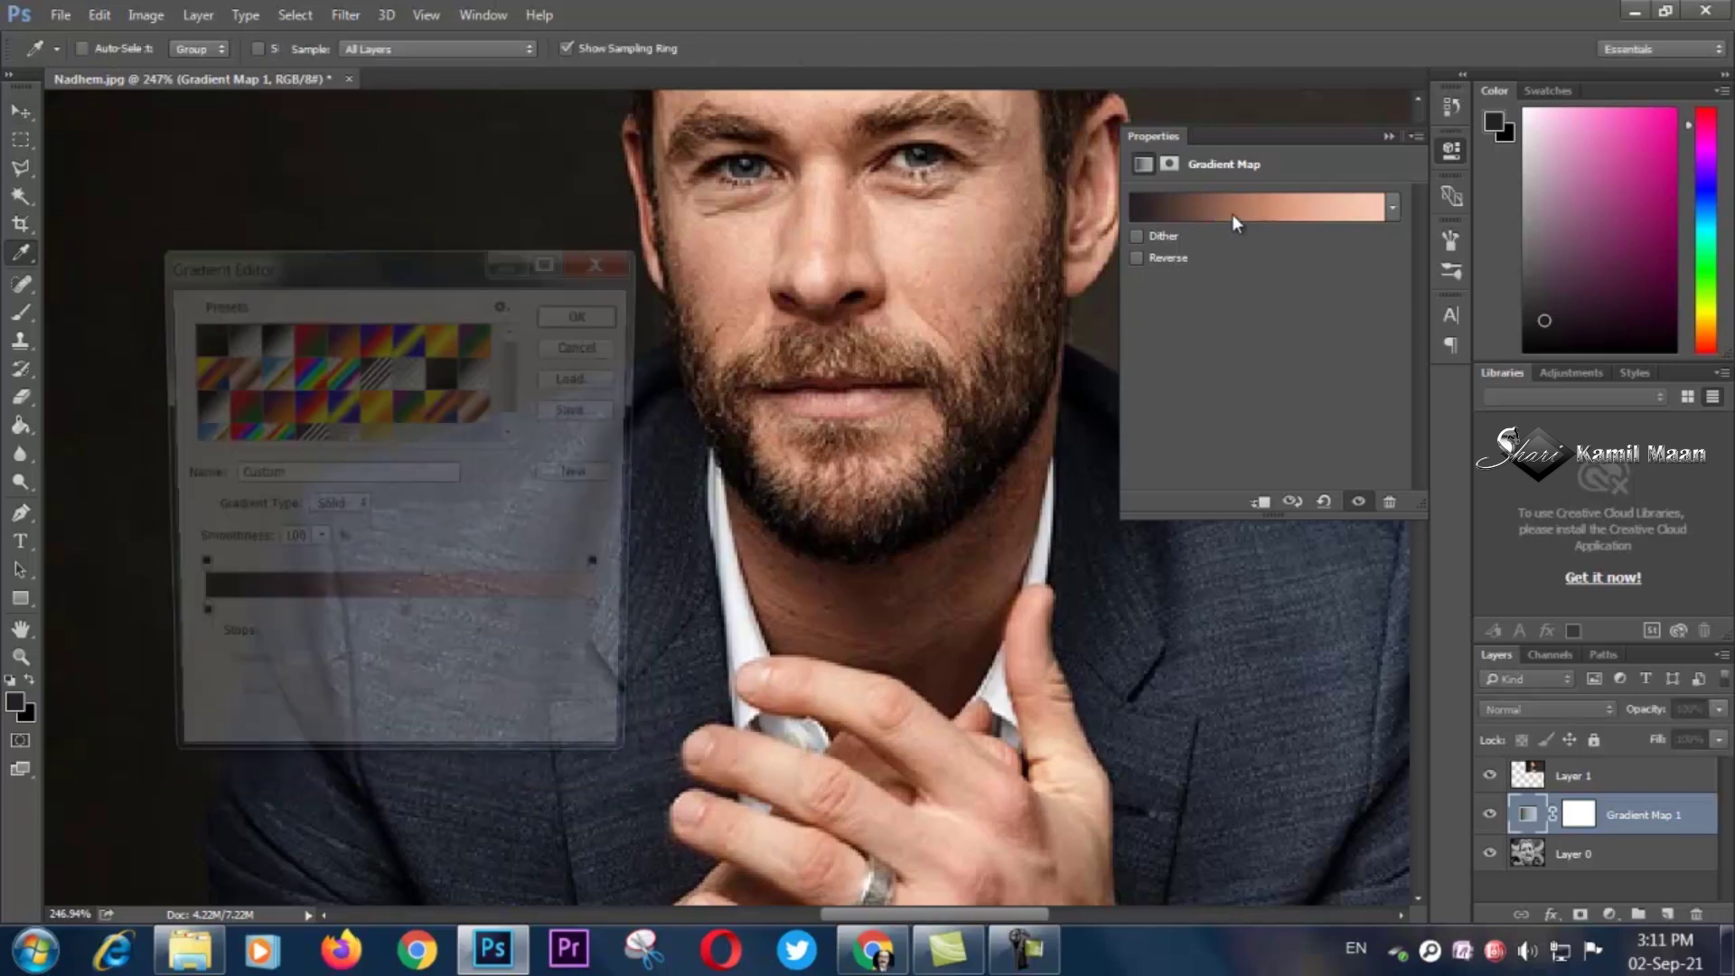
pyautogui.click(293, 621)
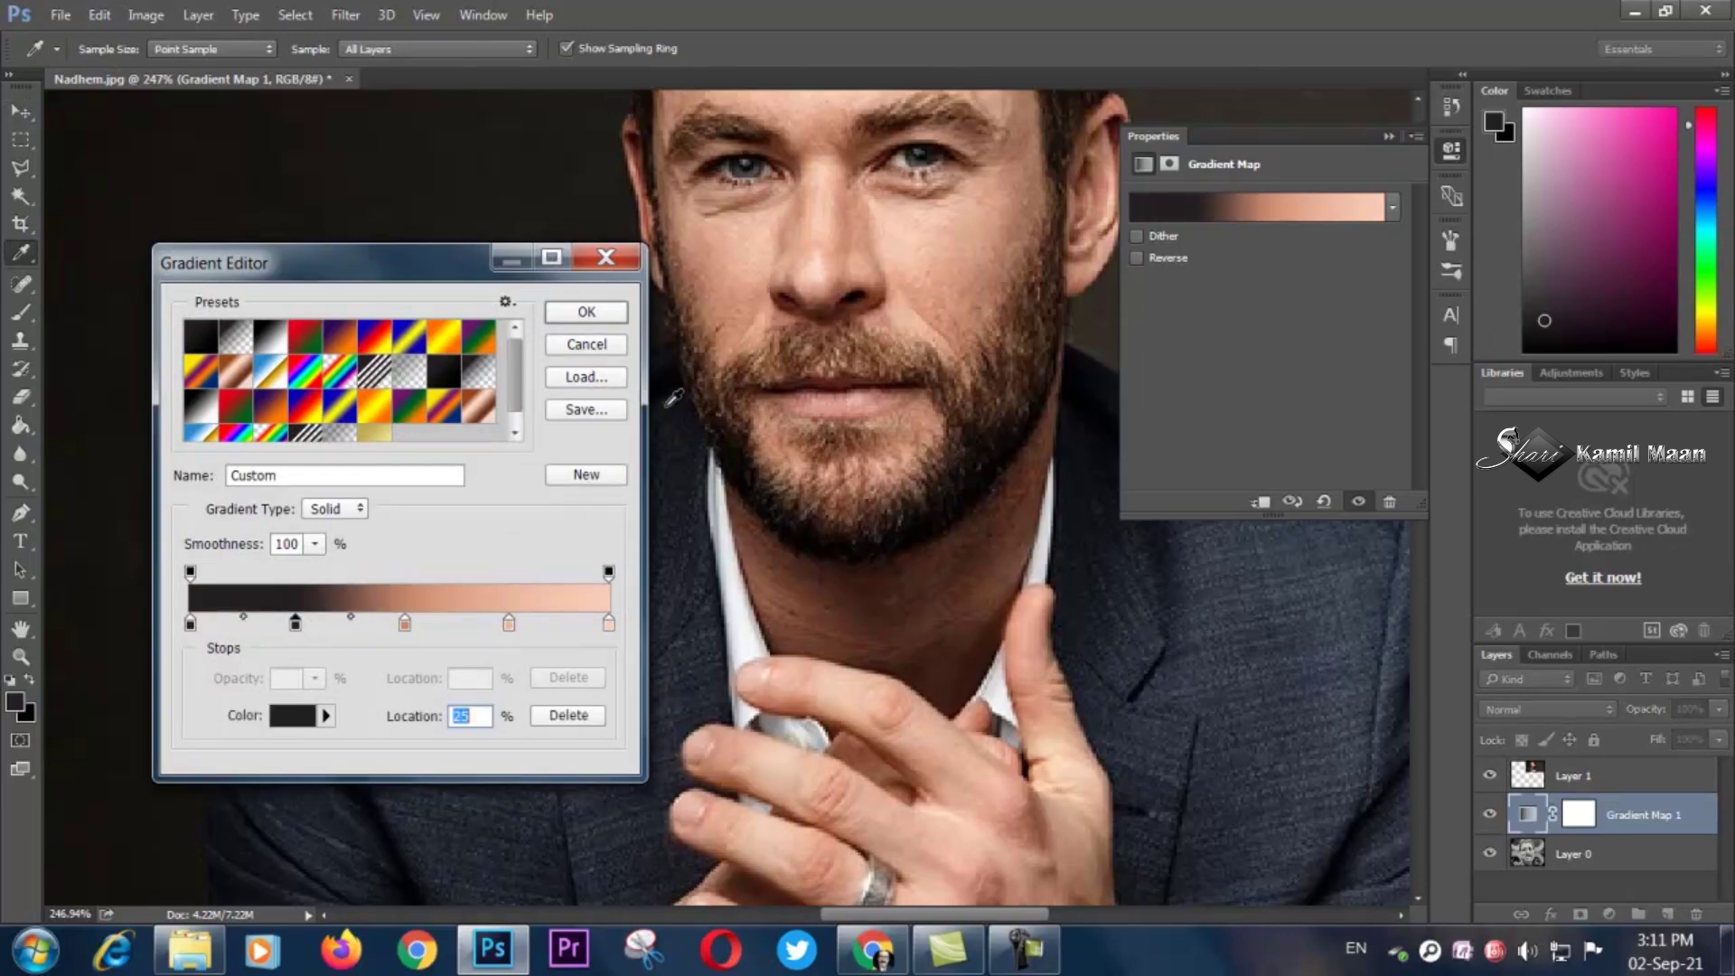
pyautogui.click(715, 292)
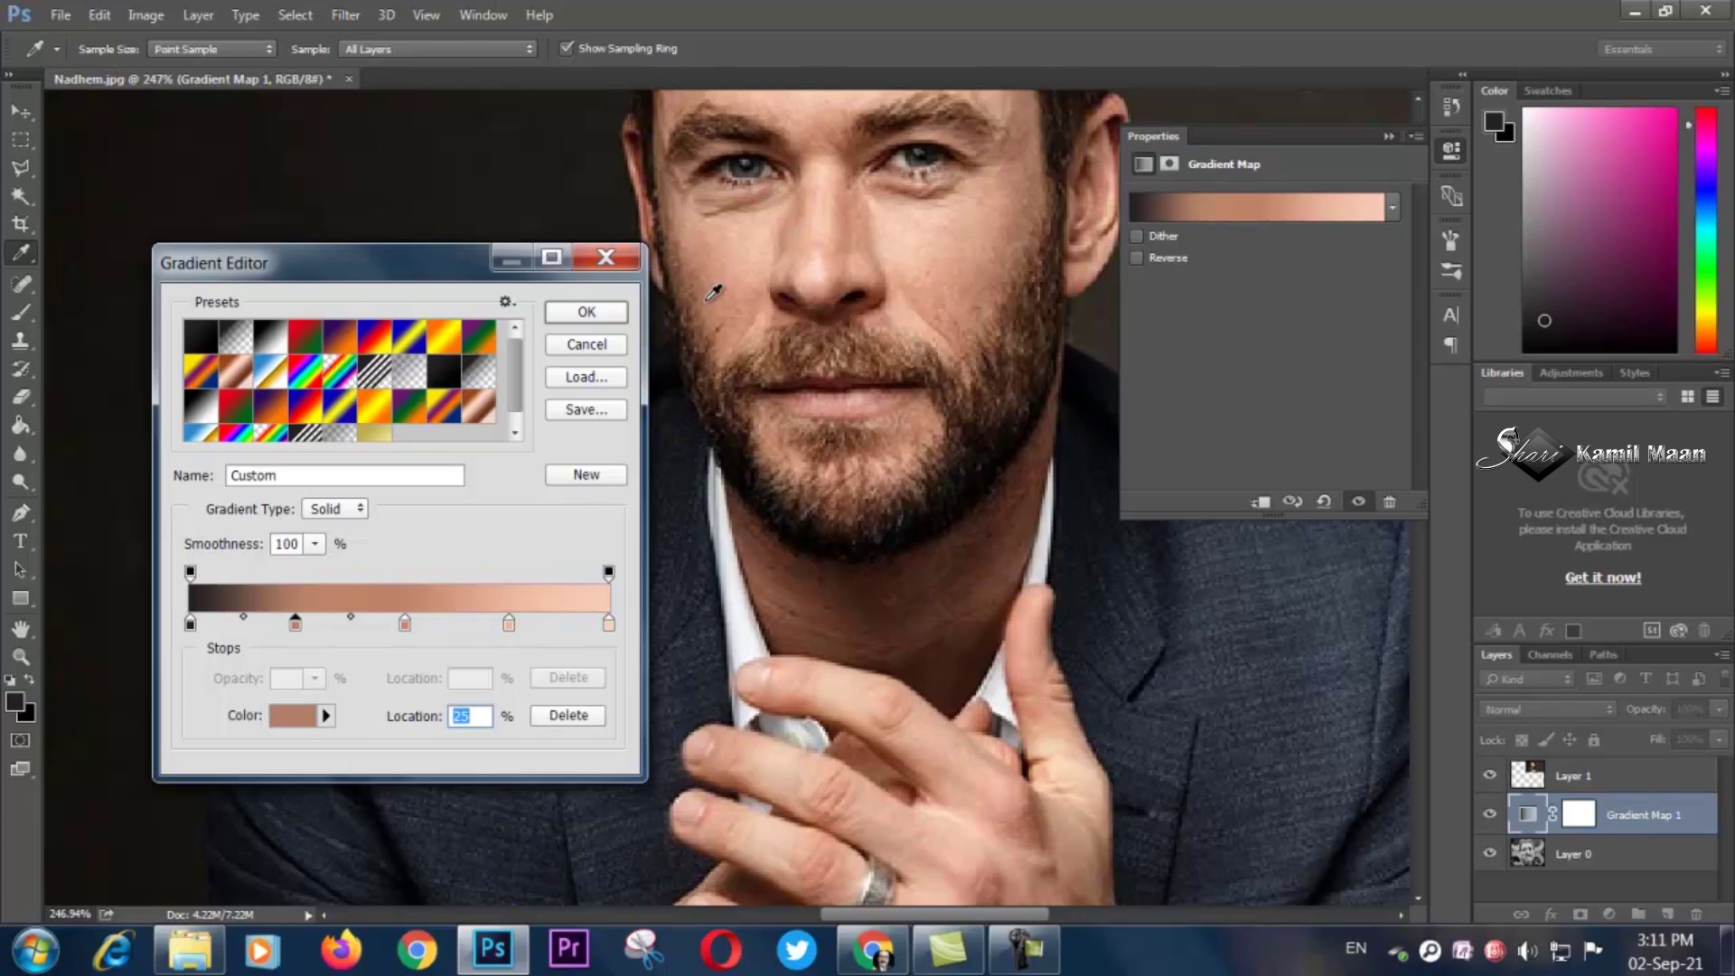
pyautogui.click(854, 169)
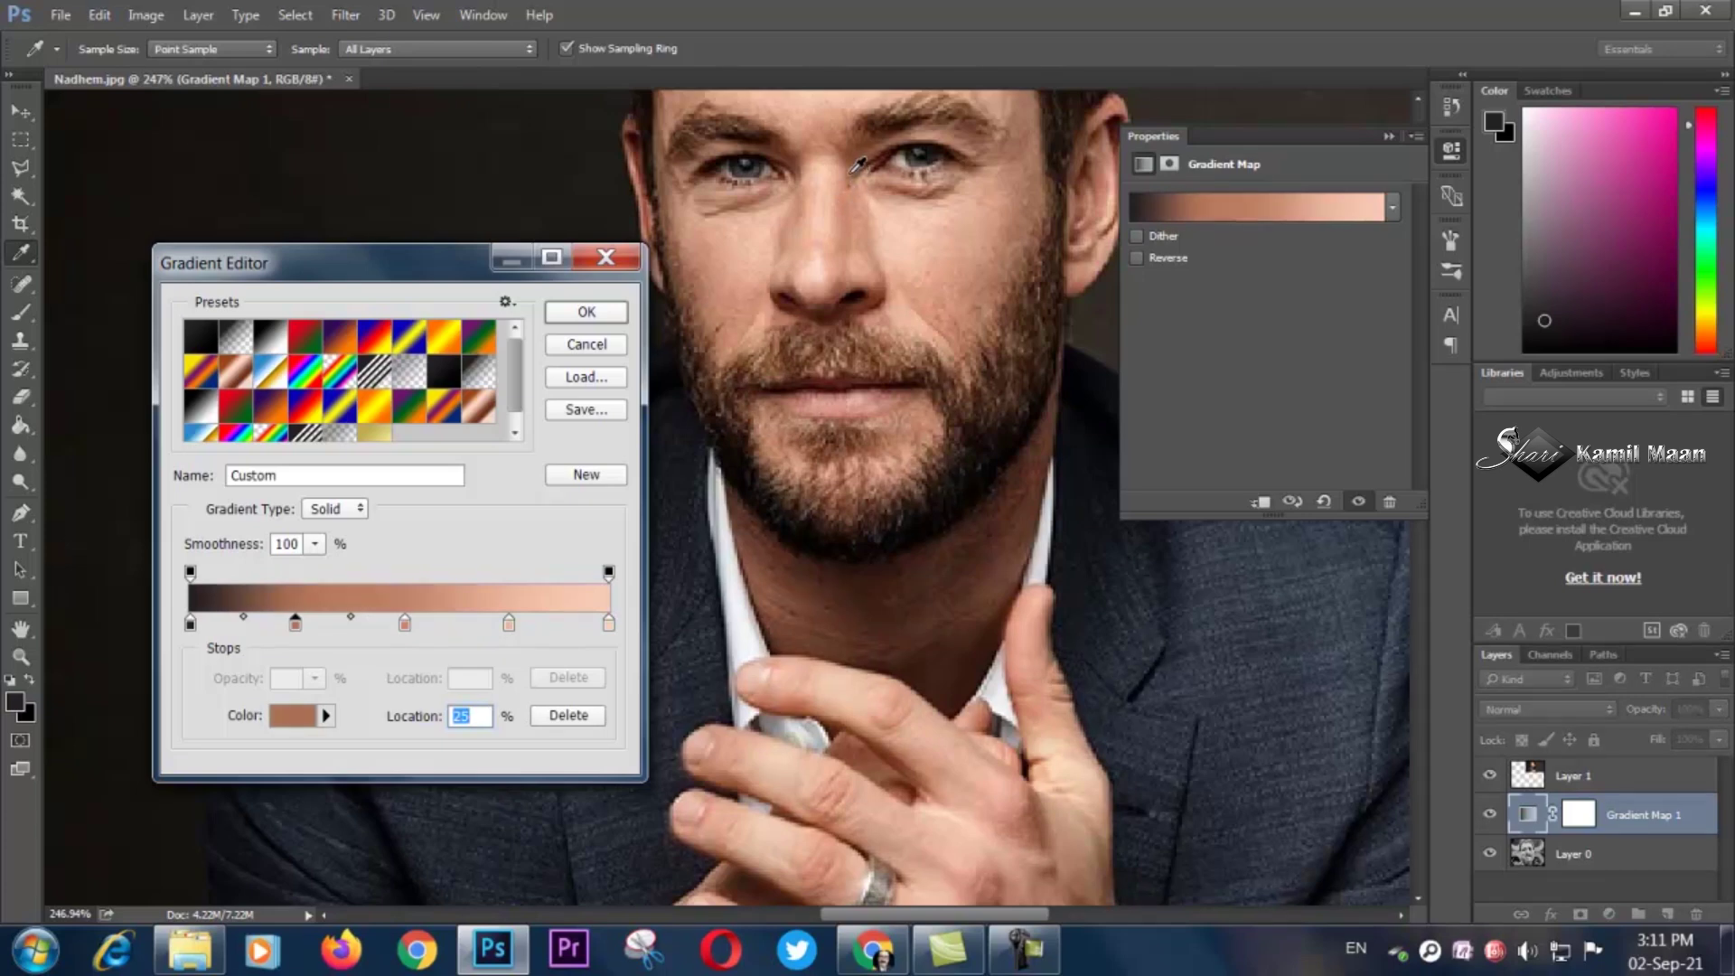
pyautogui.click(853, 162)
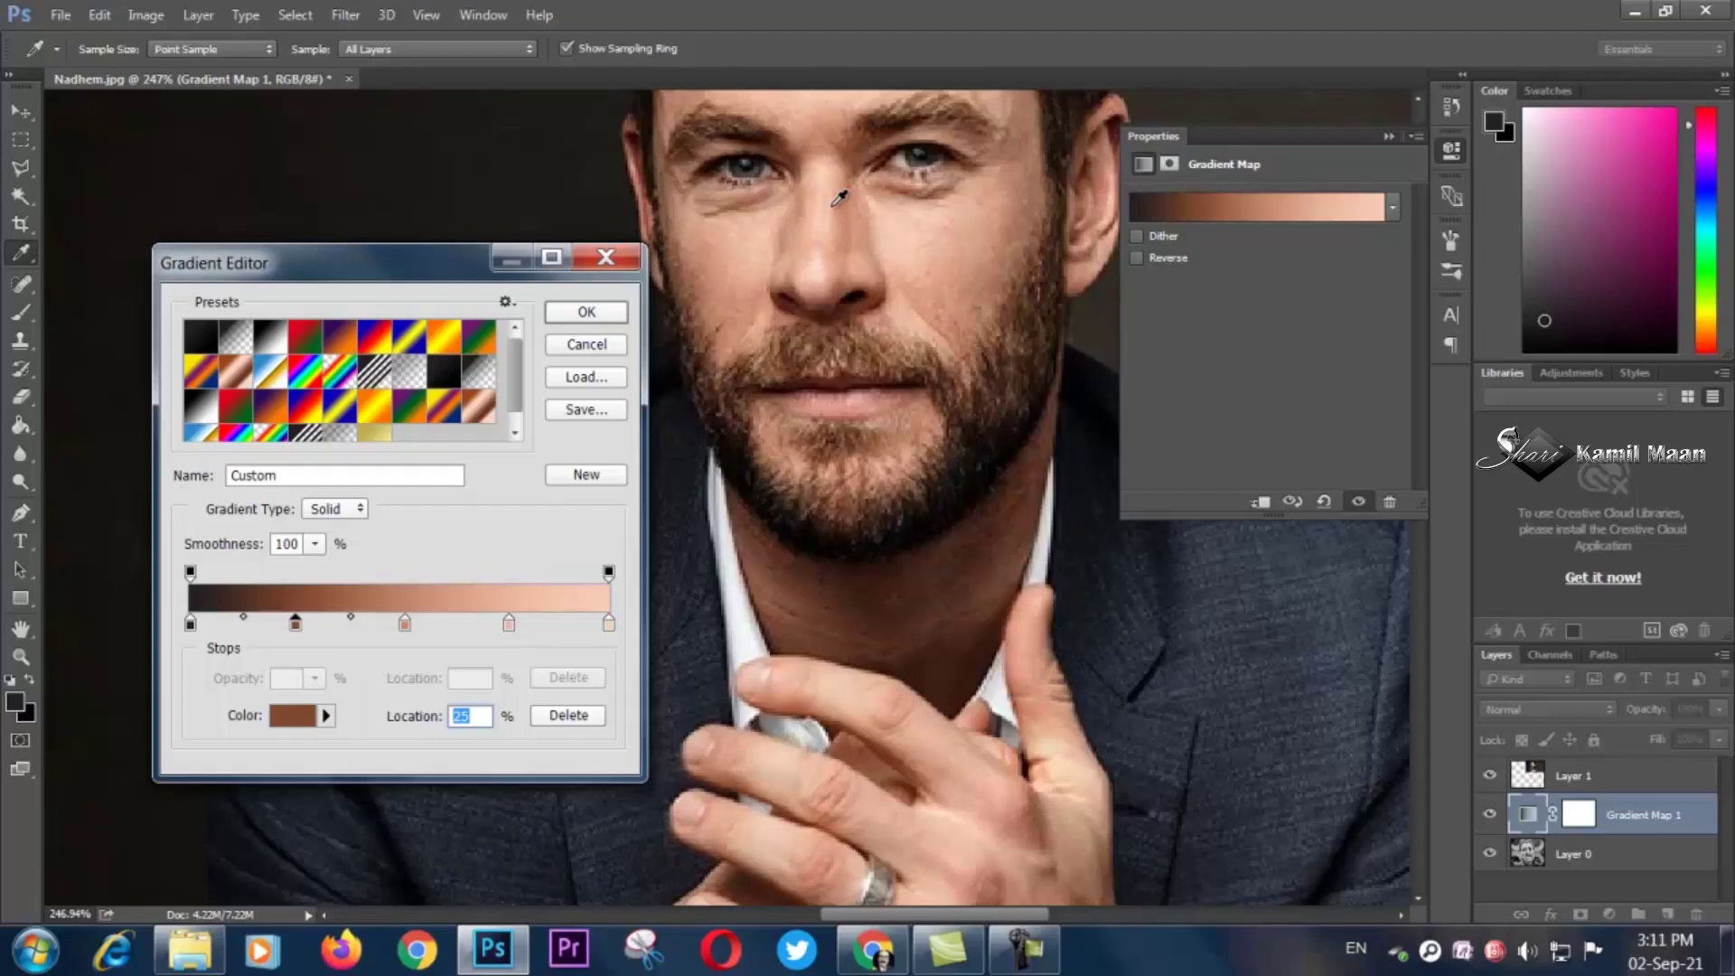
pyautogui.click(596, 313)
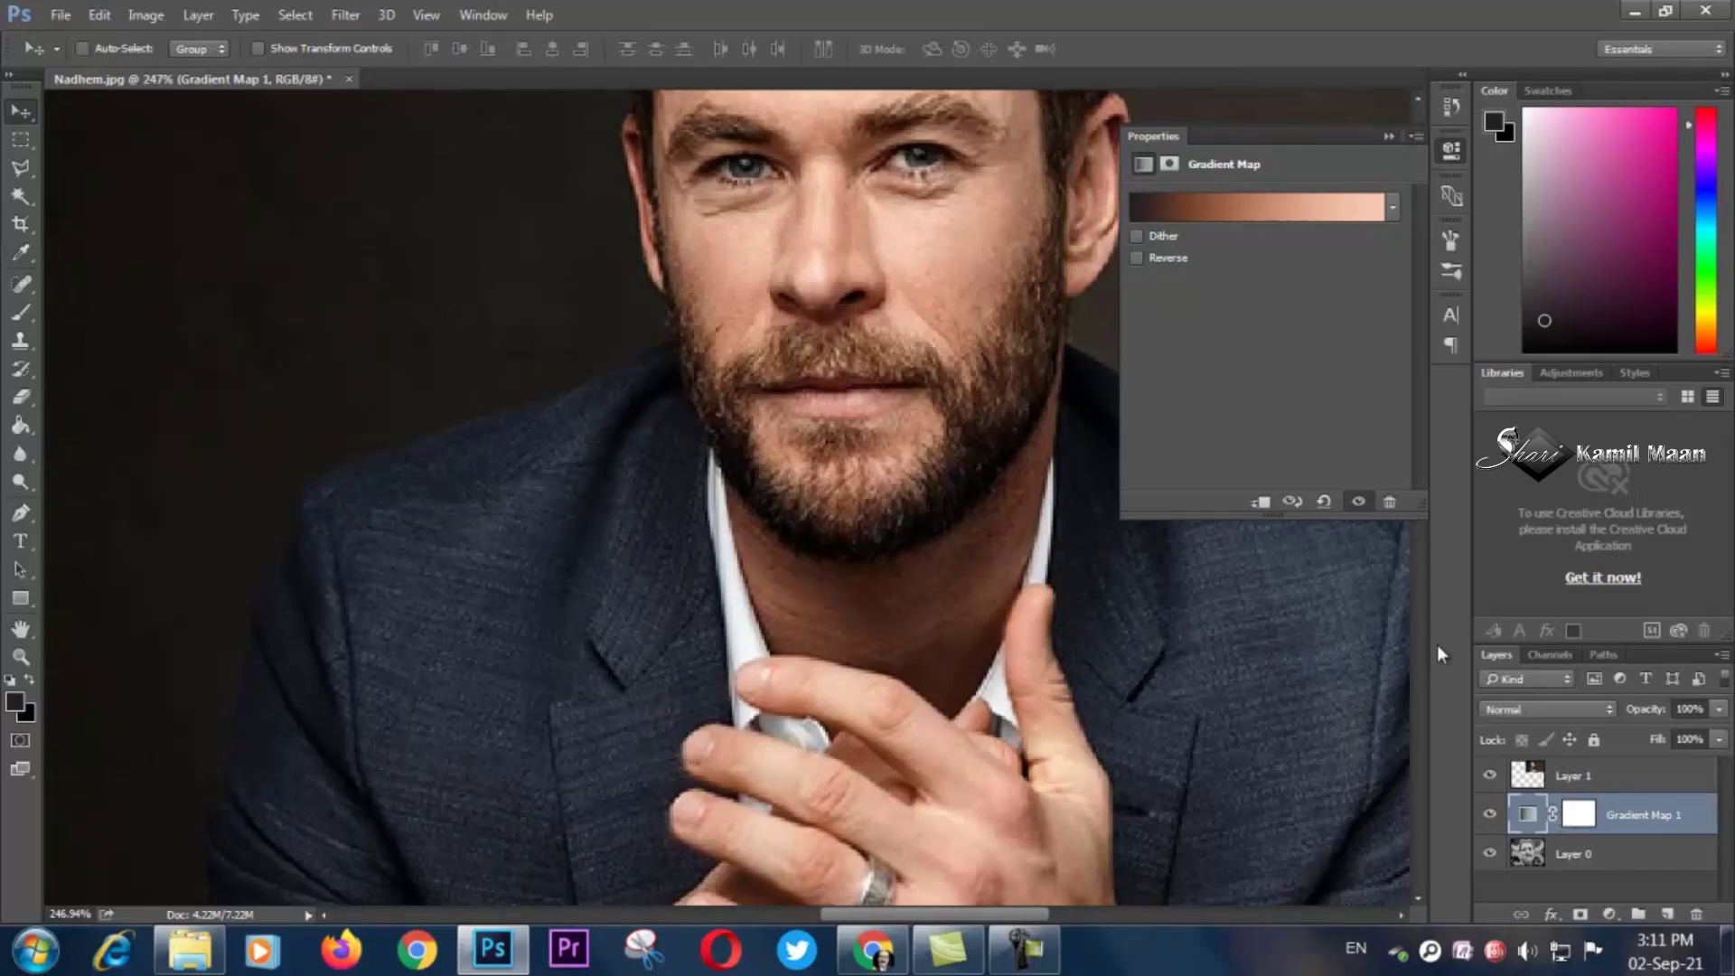
# Hide the colour reference photo layer and collapse the adjustment properties to reveal the whole tinted portrait.
pyautogui.click(1489, 778)
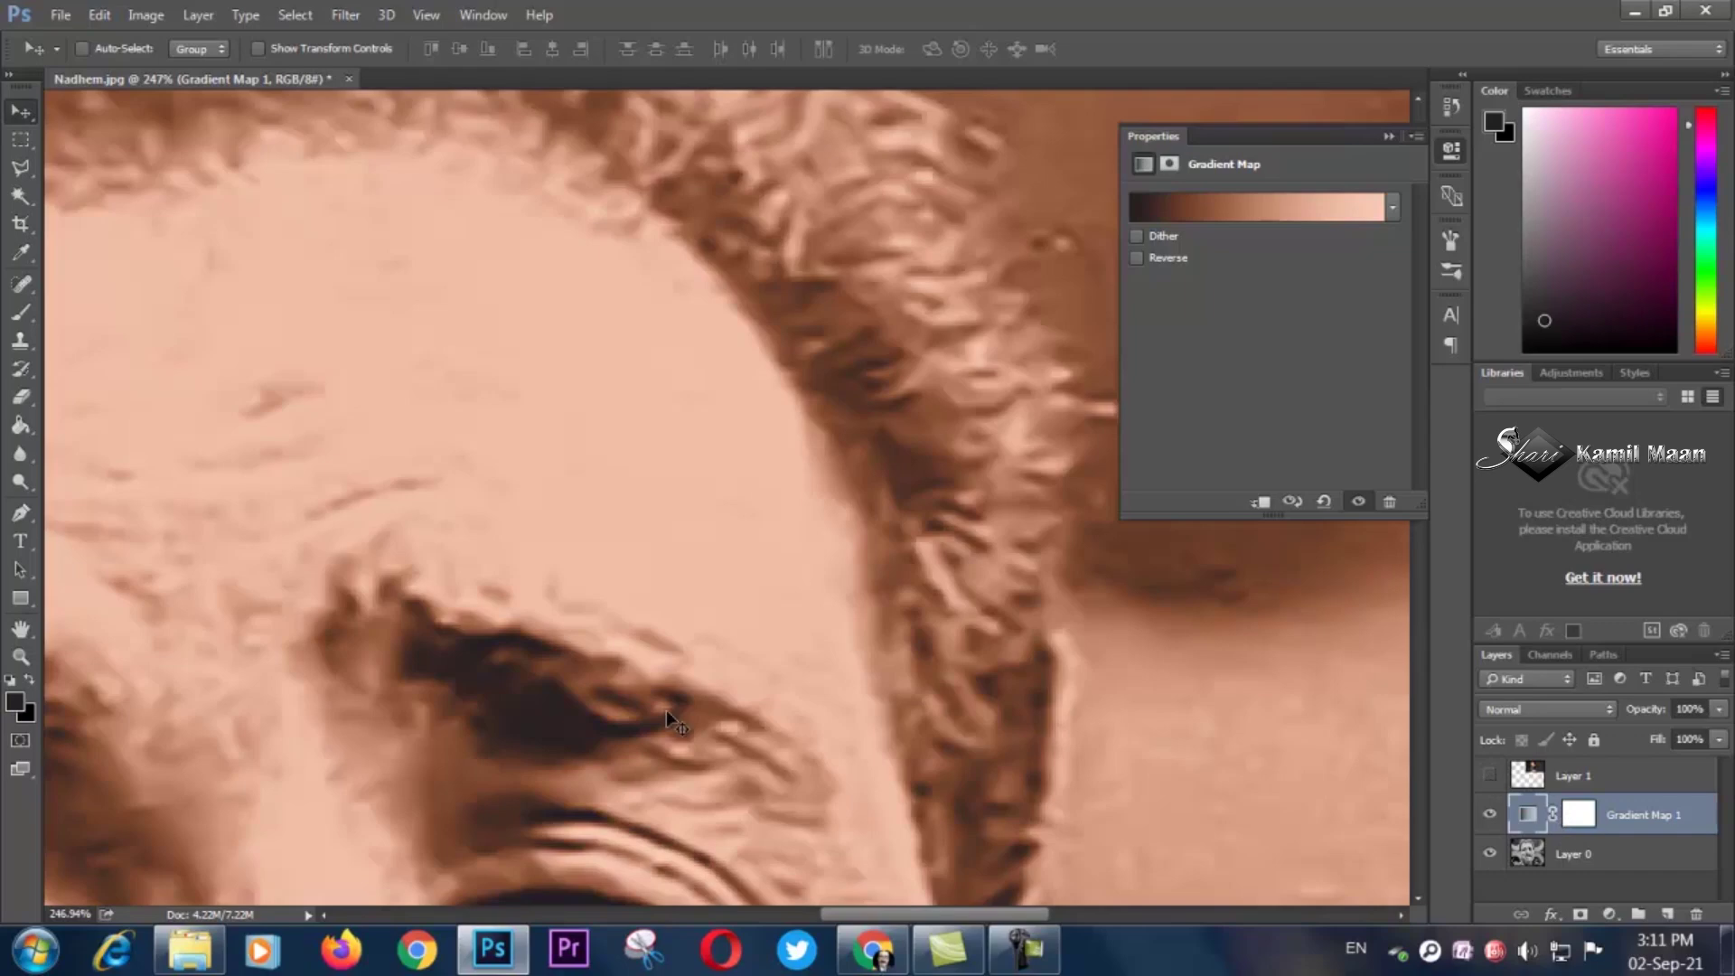
pyautogui.scroll(-4, 909, 746)
pyautogui.scroll(-5, 717, 692)
pyautogui.scroll(4, 759, 685)
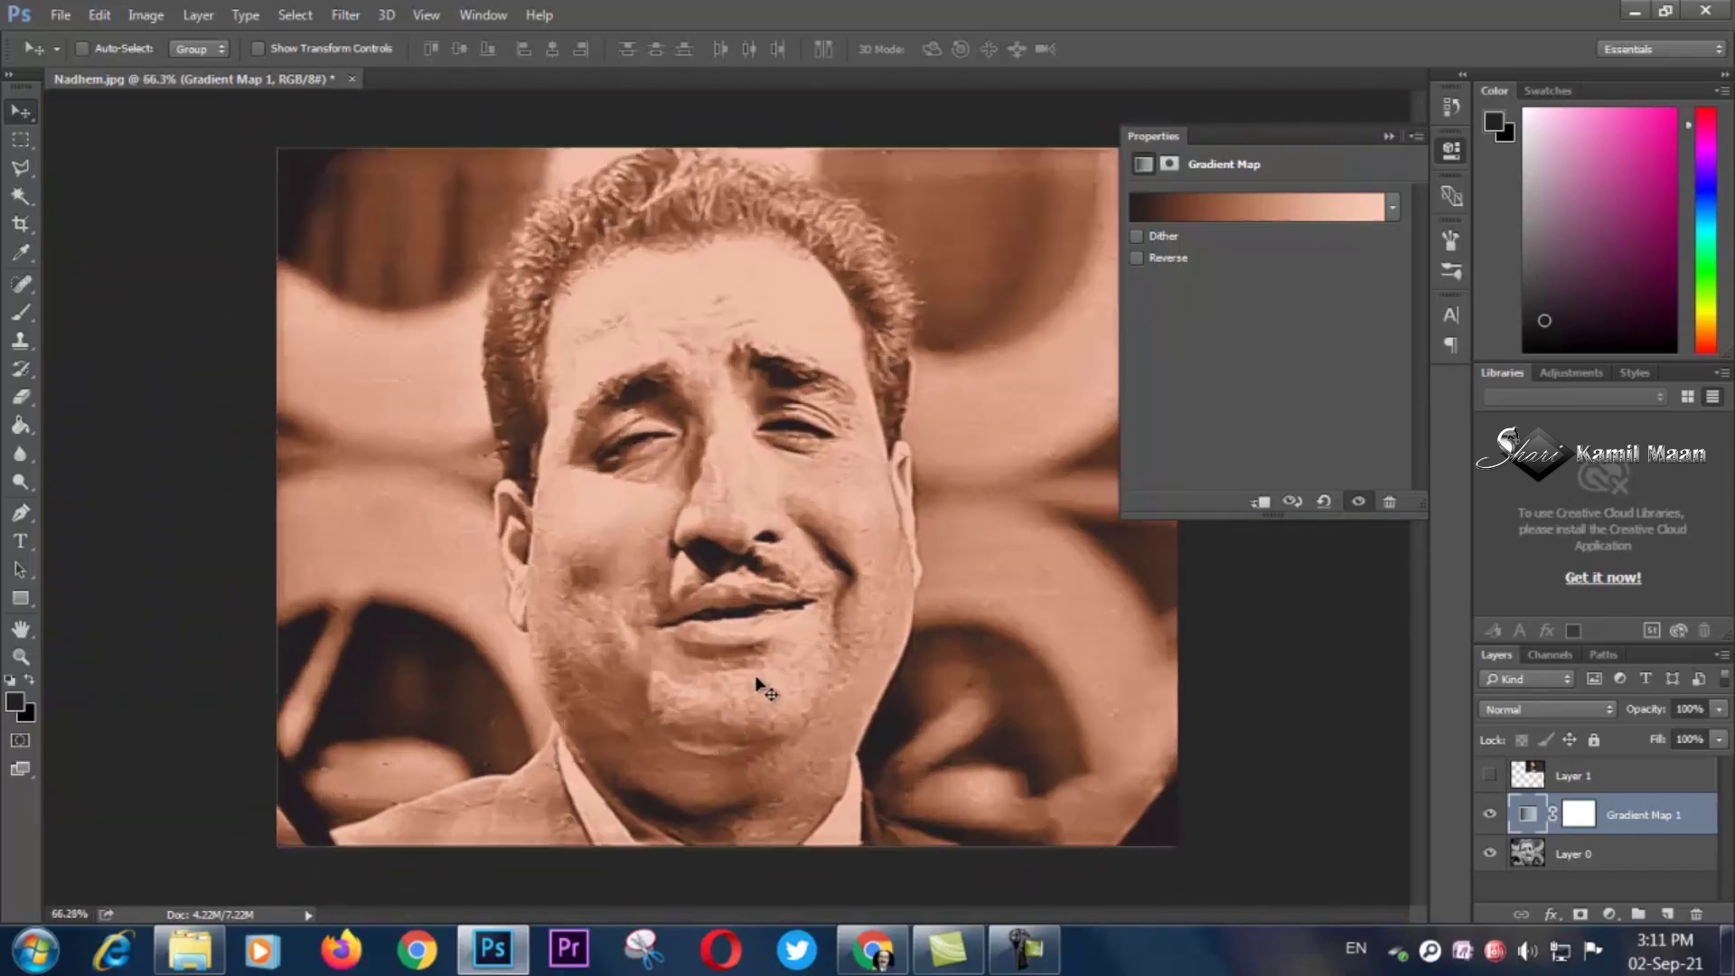
pyautogui.click(1388, 134)
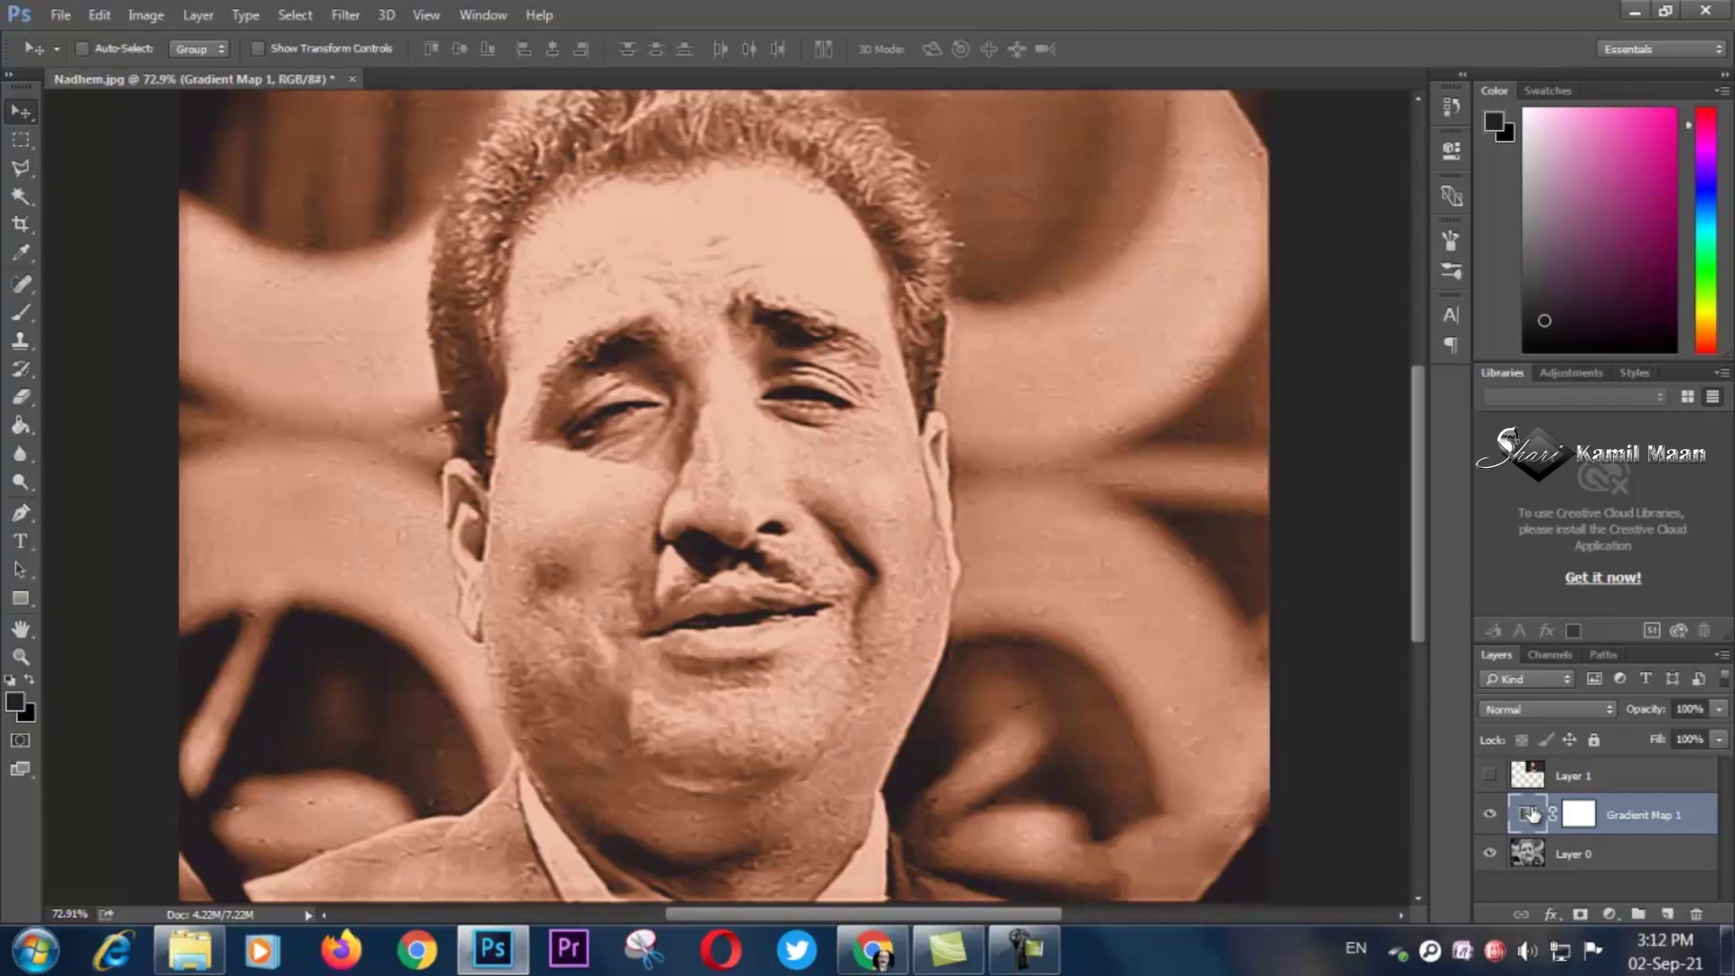
# Select the Gradient Map's layer mask and set up a soft round Brush with 0% hardness and a 27 px size.
pyautogui.click(1581, 820)
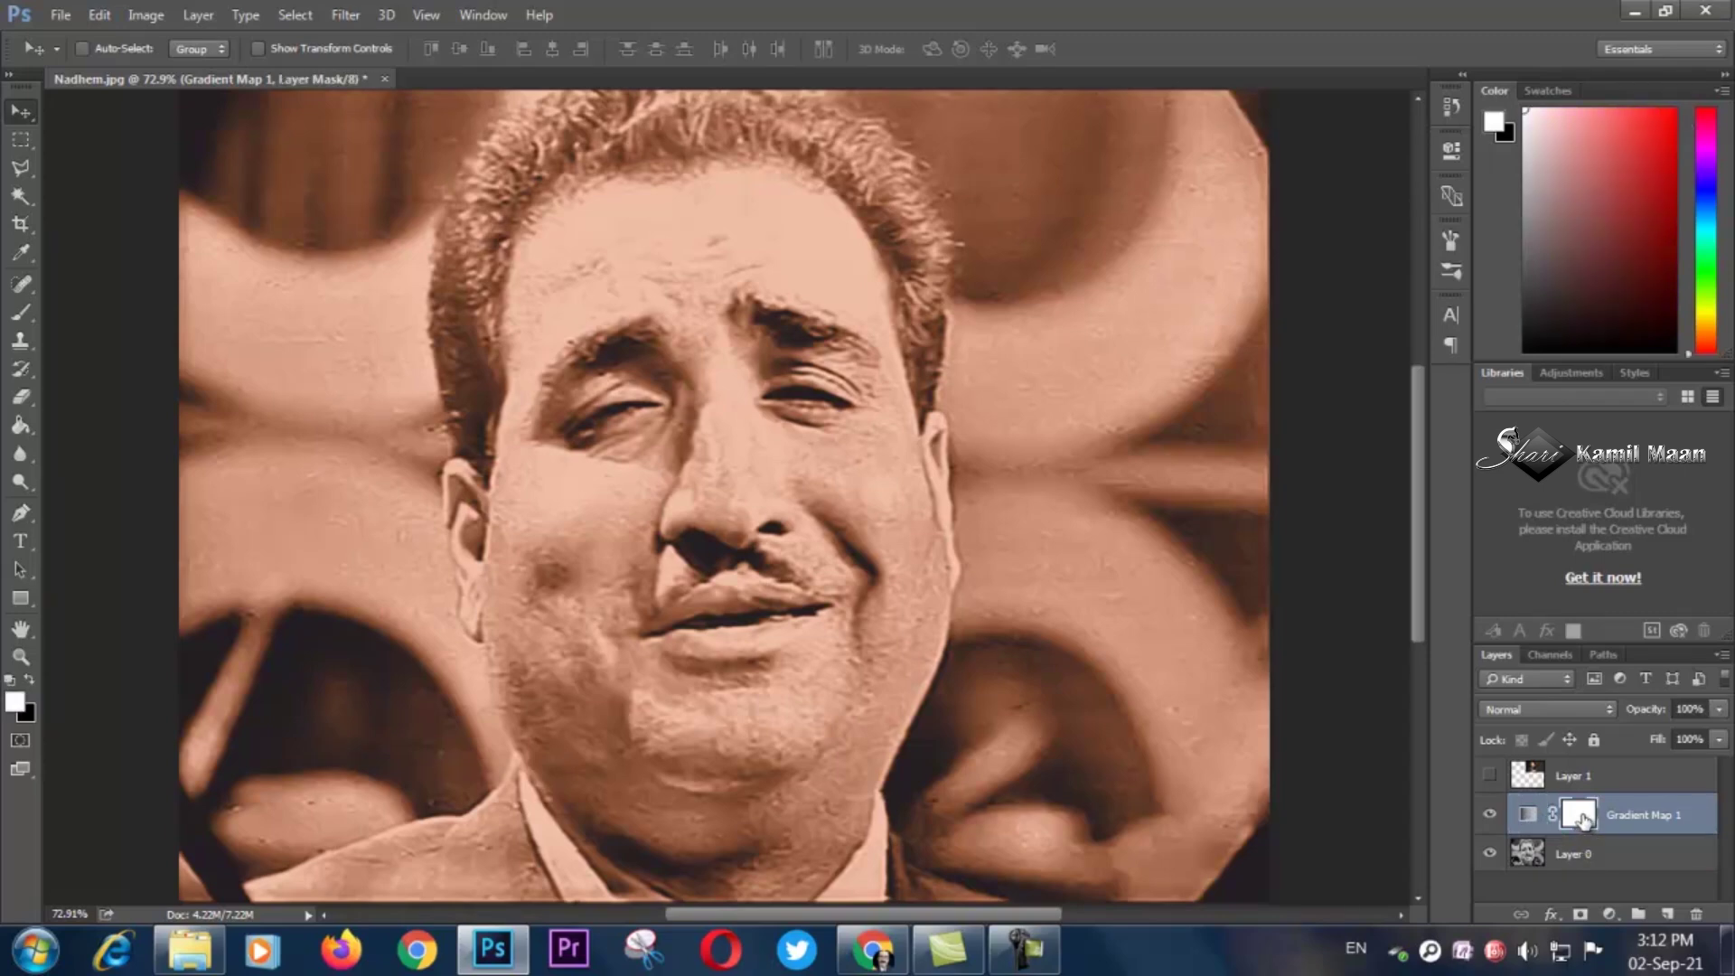
pyautogui.click(27, 312)
pyautogui.rightClick(682, 374)
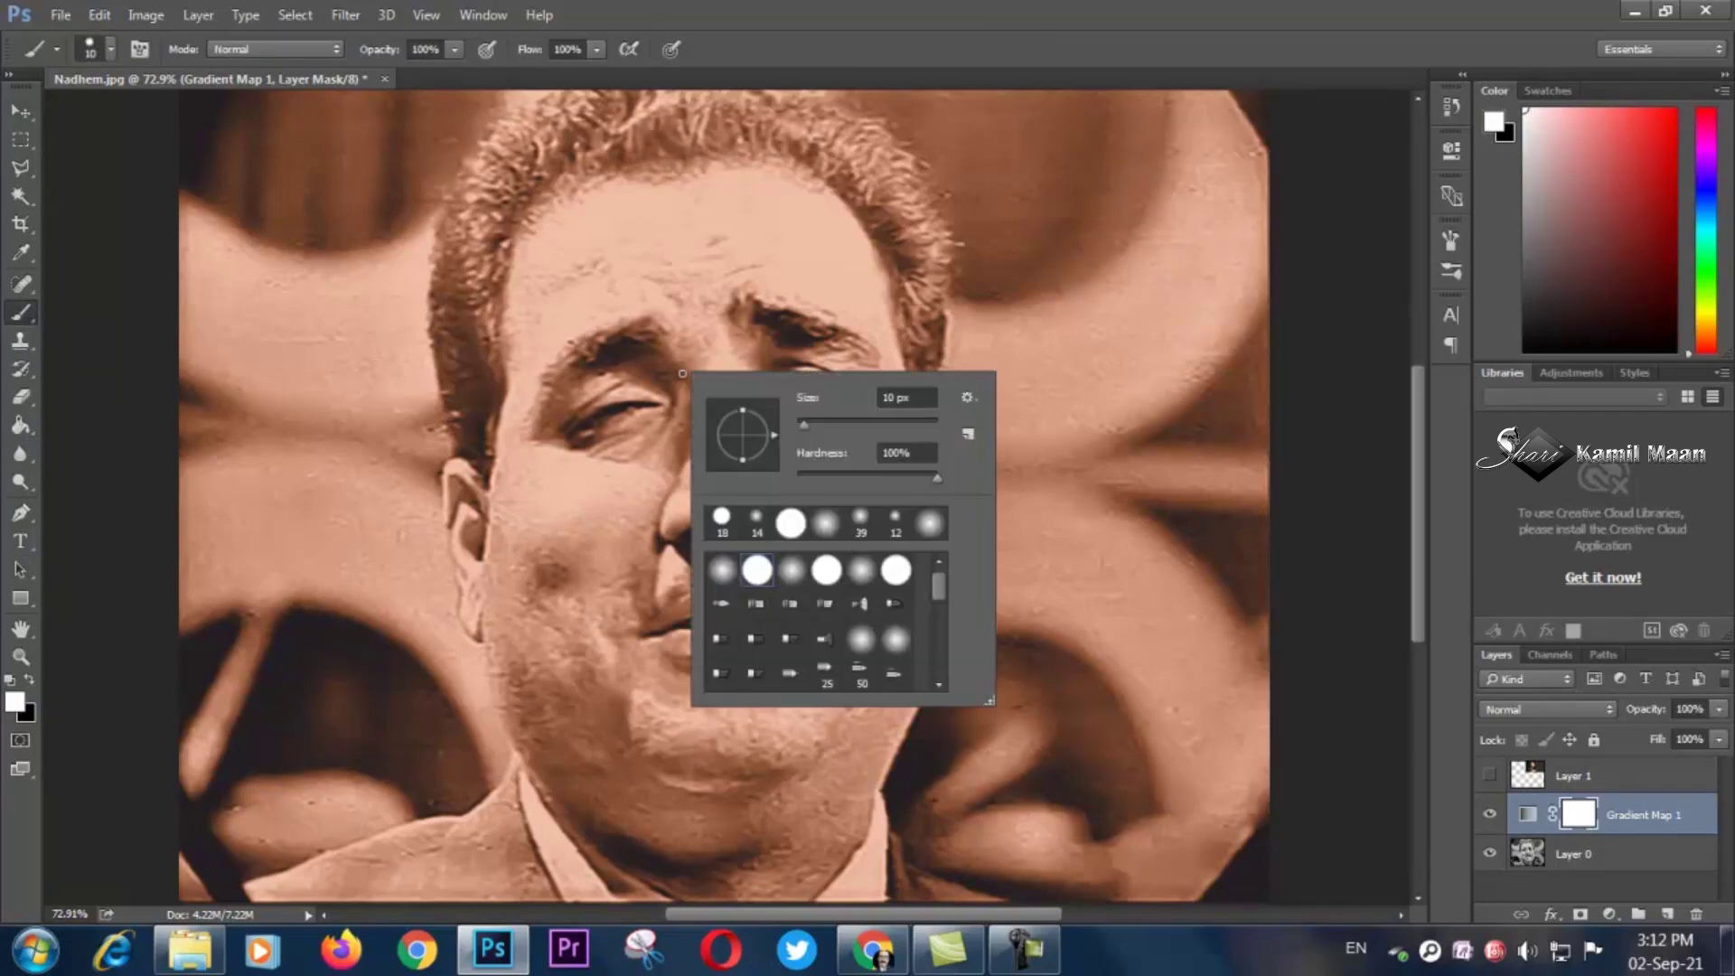
pyautogui.click(793, 571)
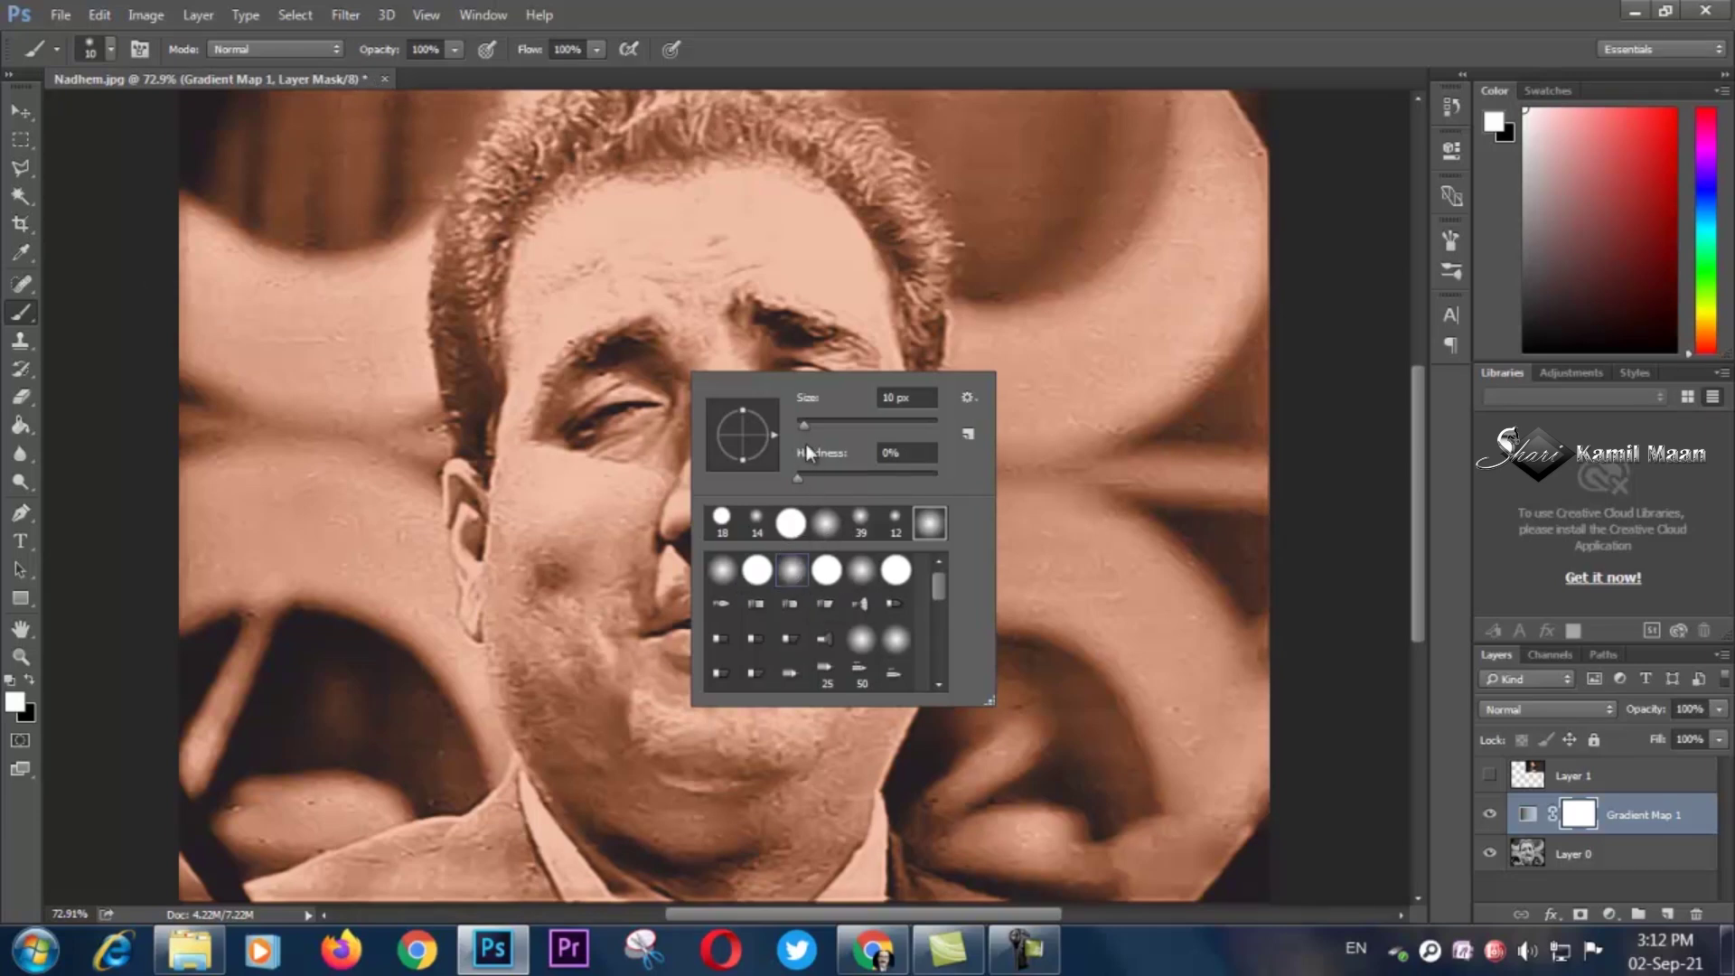
pyautogui.moveTo(805, 425); pyautogui.dragTo(817, 426)
pyautogui.press('Return')
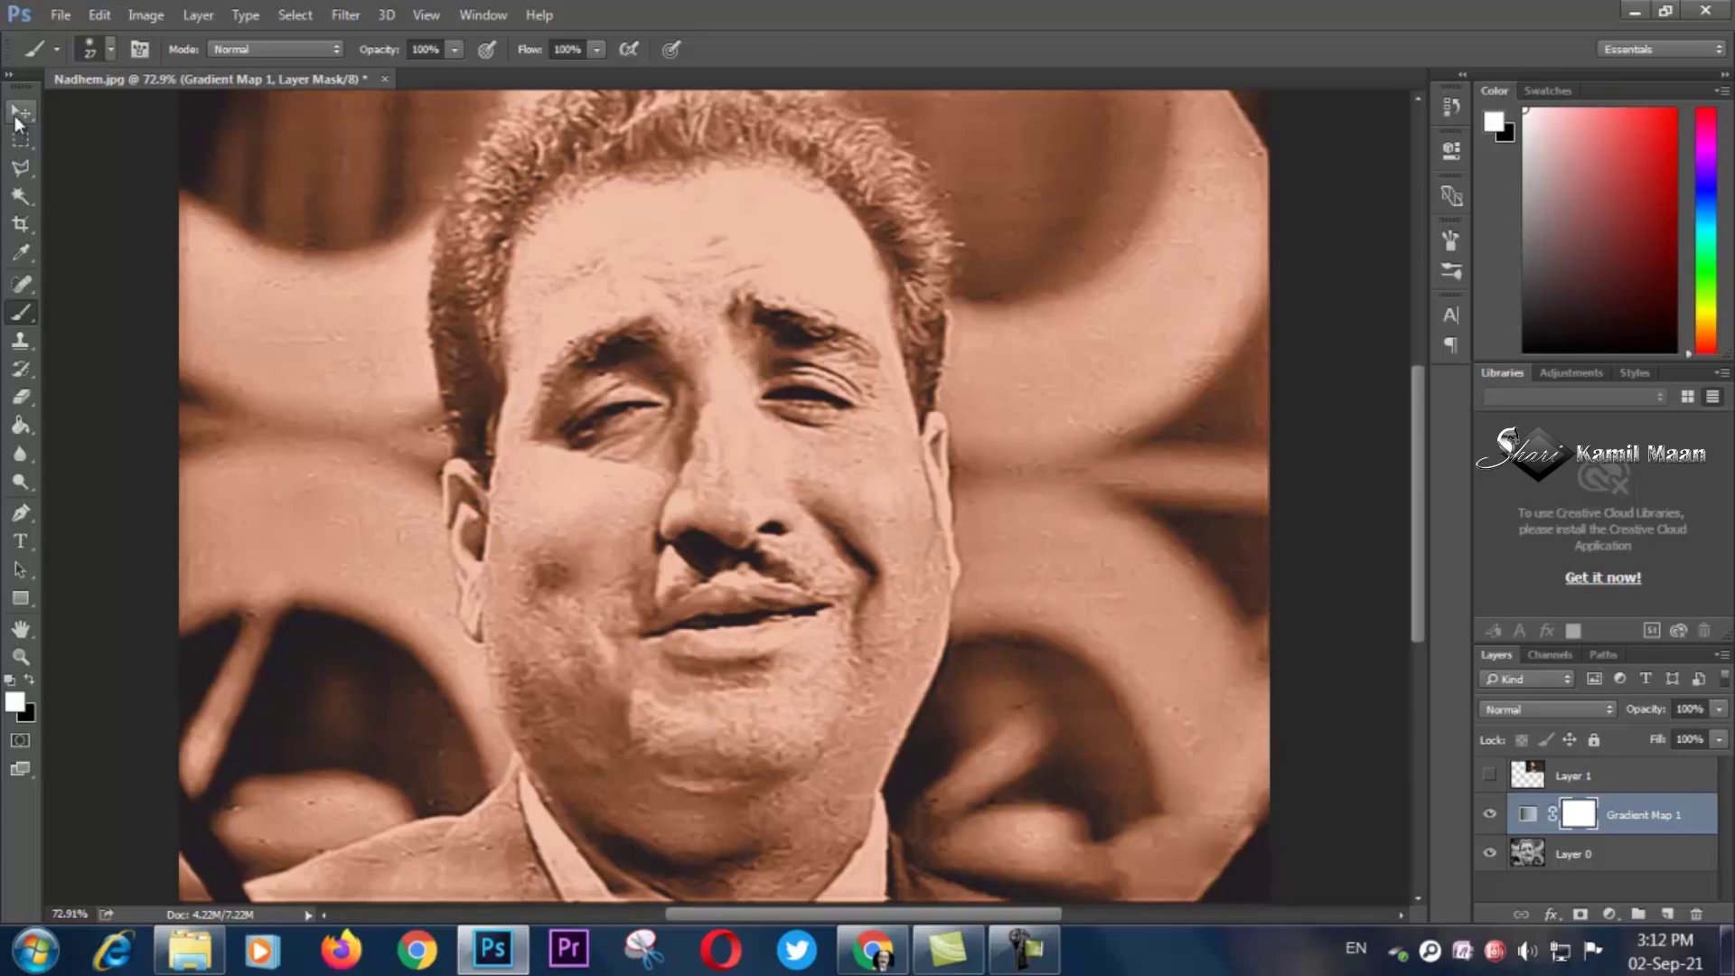
# Enlarge the soft round Brush to 69 px, keeping the hardness at 0%.
pyautogui.rightClick(21, 315)
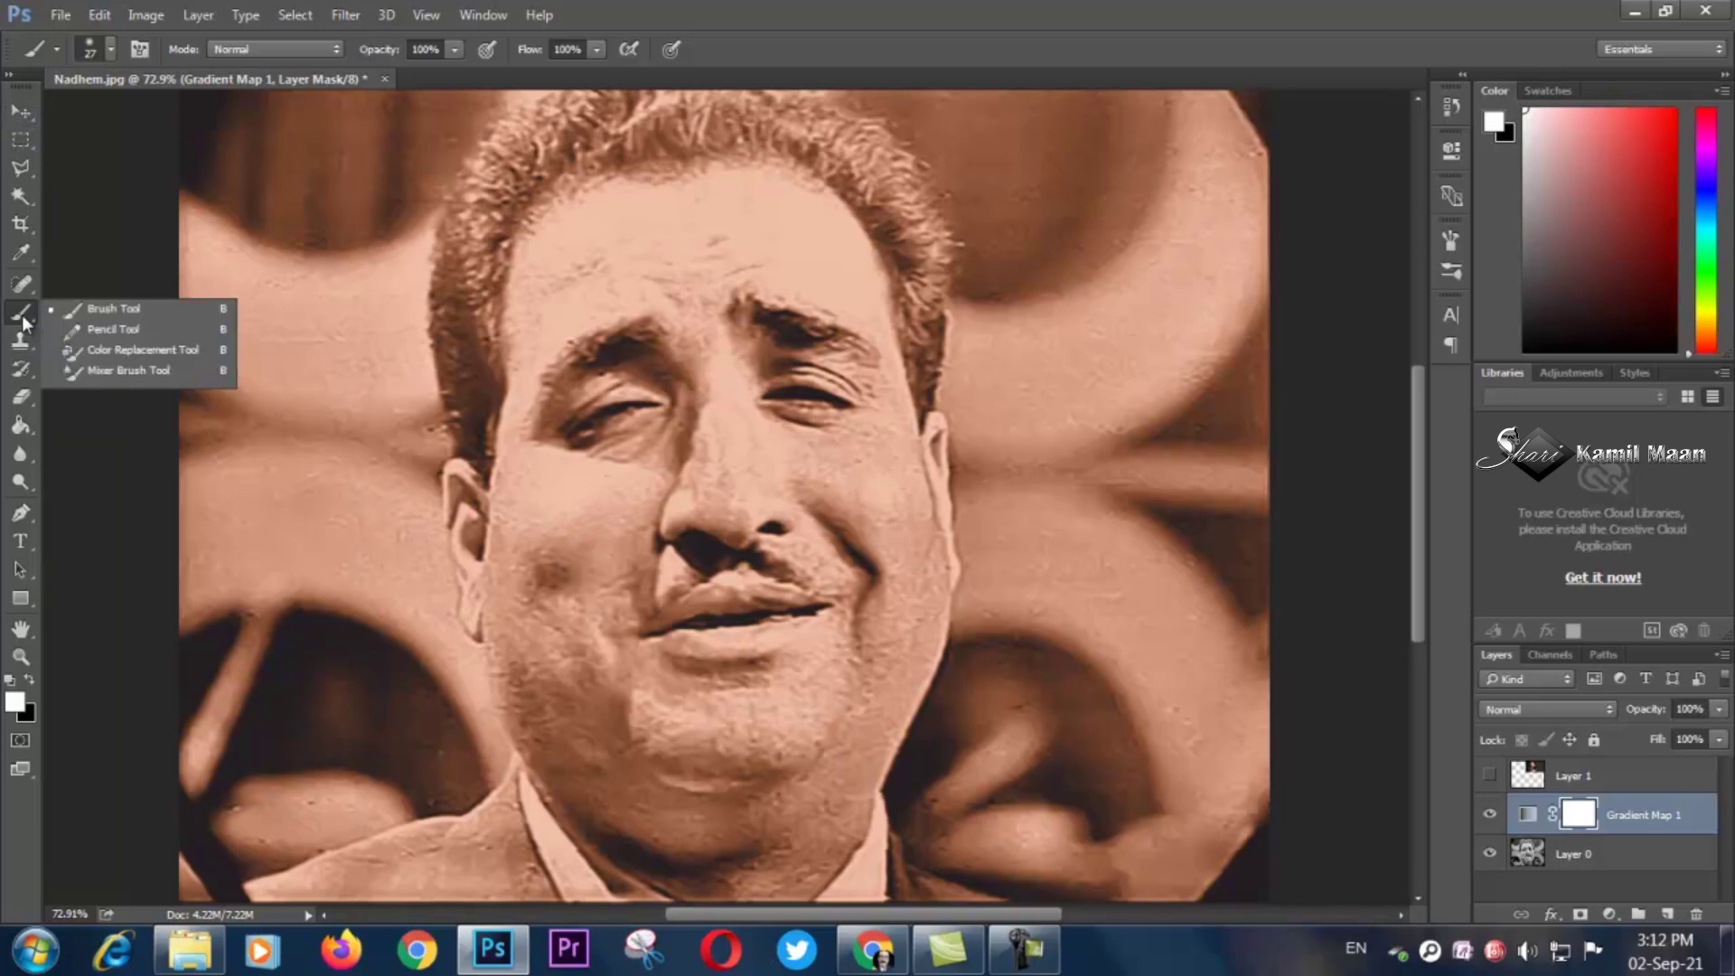
pyautogui.click(80, 316)
pyautogui.rightClick(756, 455)
pyautogui.moveTo(938, 503); pyautogui.dragTo(918, 500)
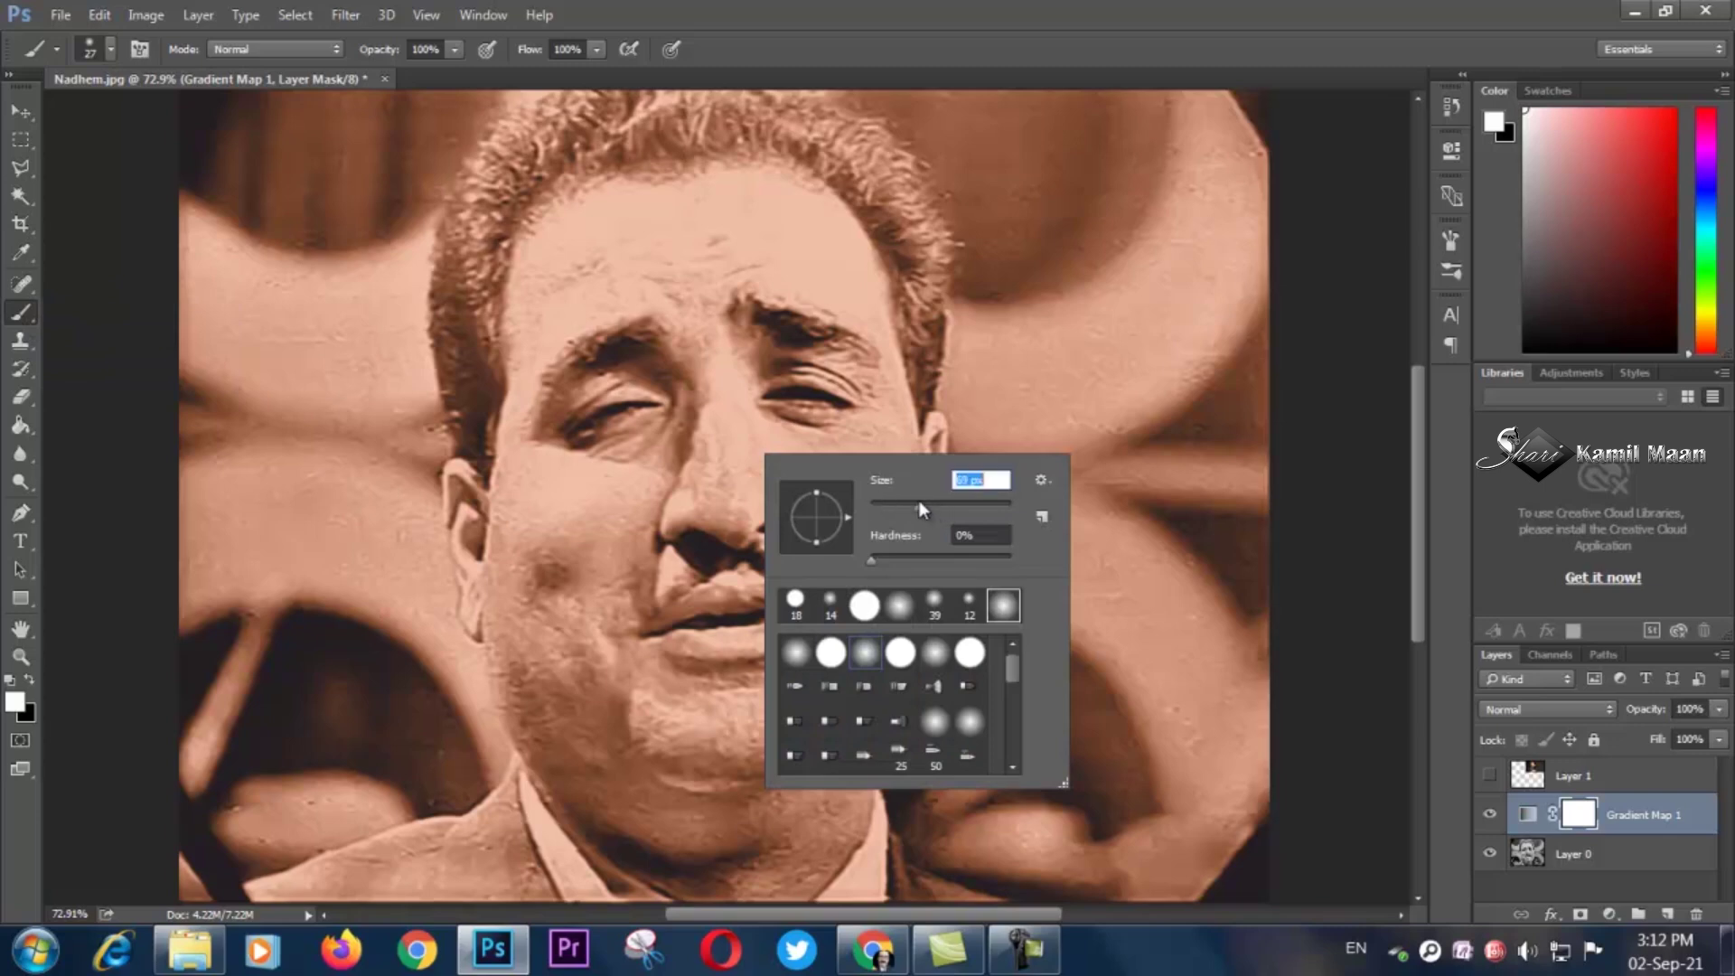
pyautogui.click(848, 56)
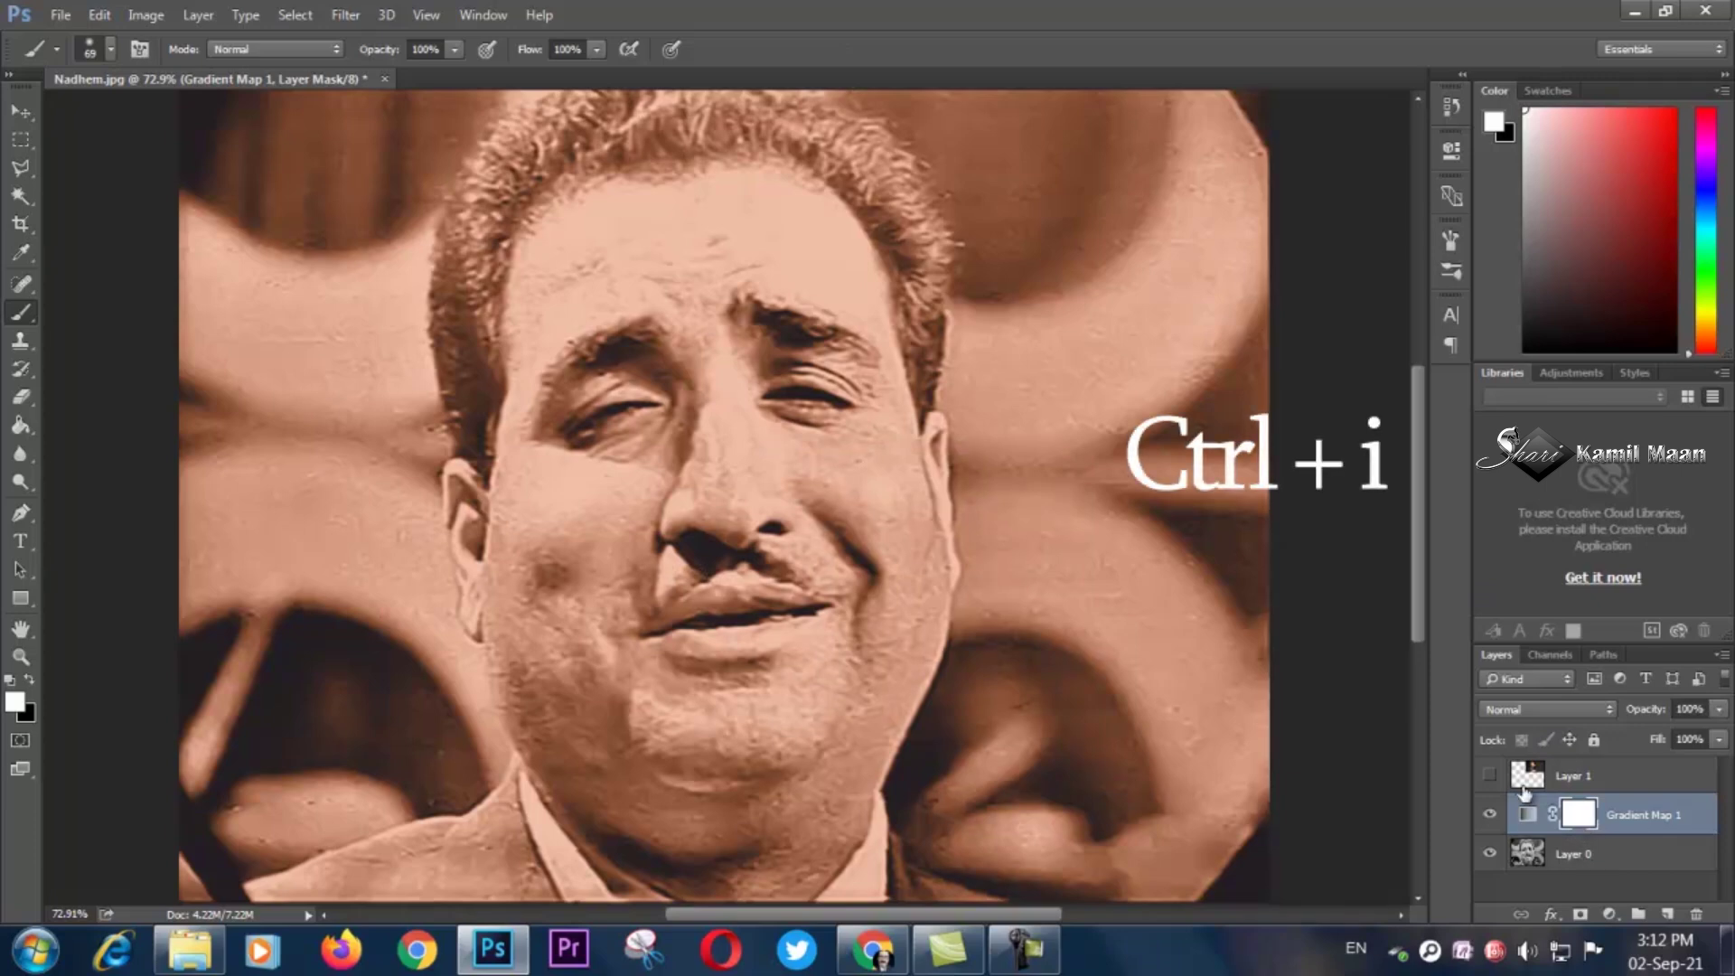
# Invert the Gradient Map's layer mask to black and set the layer's blend mode to Color.
pyautogui.hotkey('ctrl', 'i')
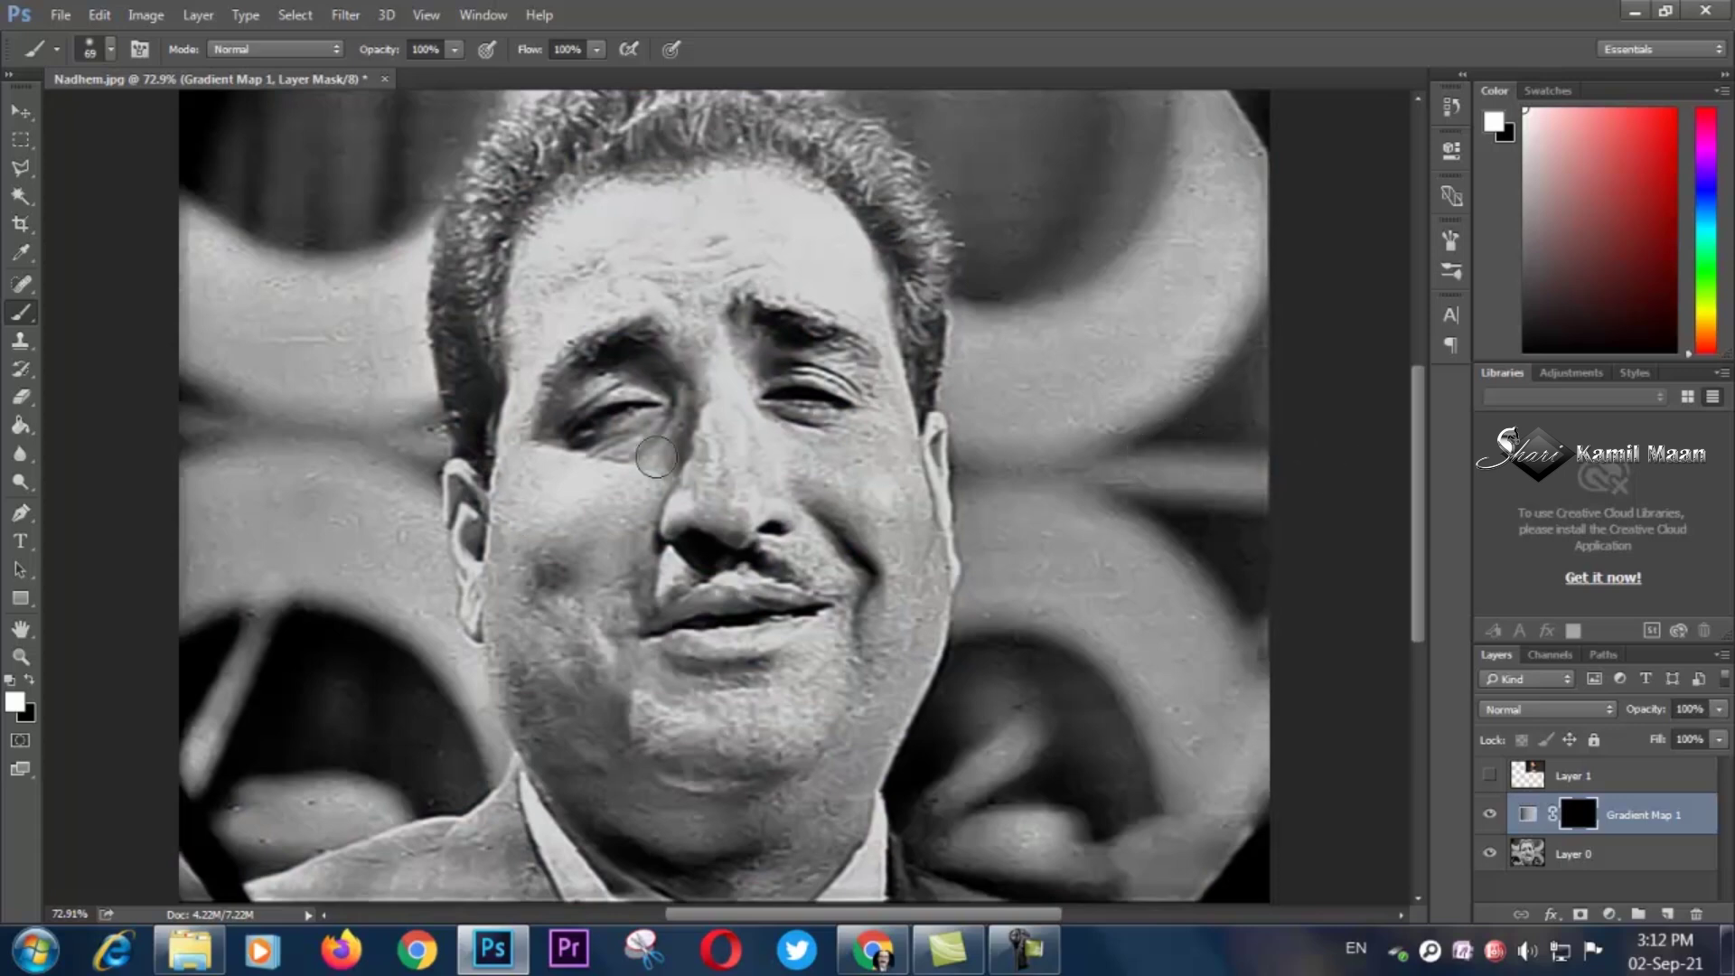
pyautogui.click(1543, 713)
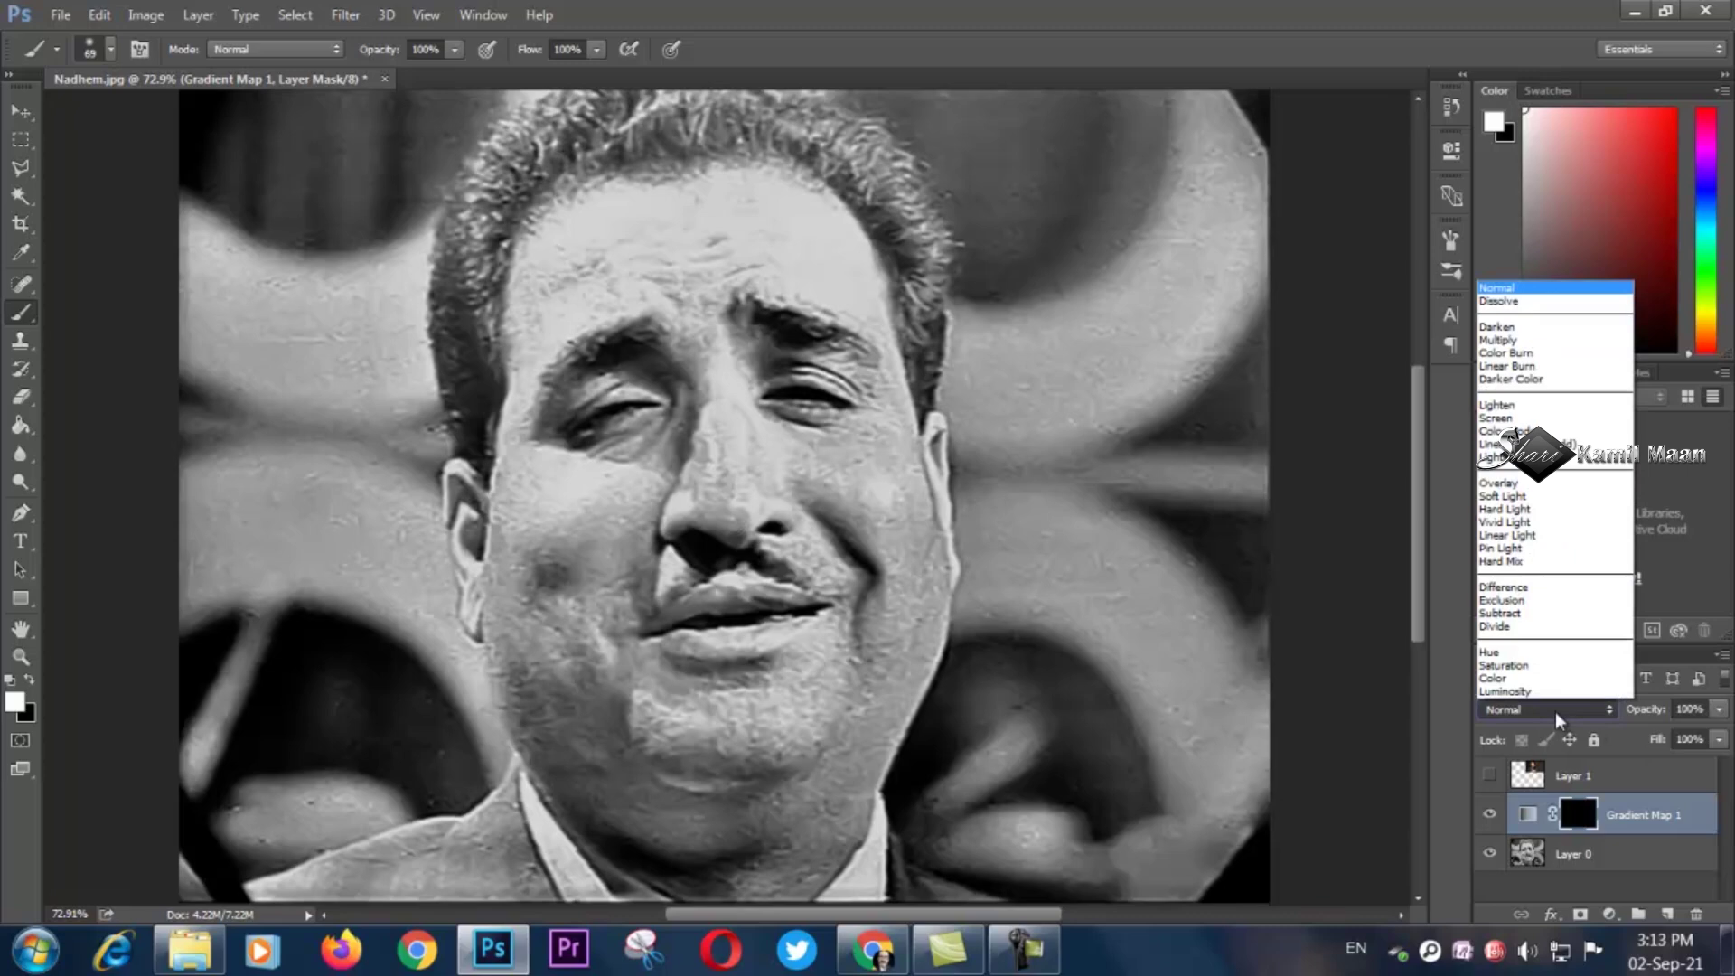
pyautogui.click(1500, 678)
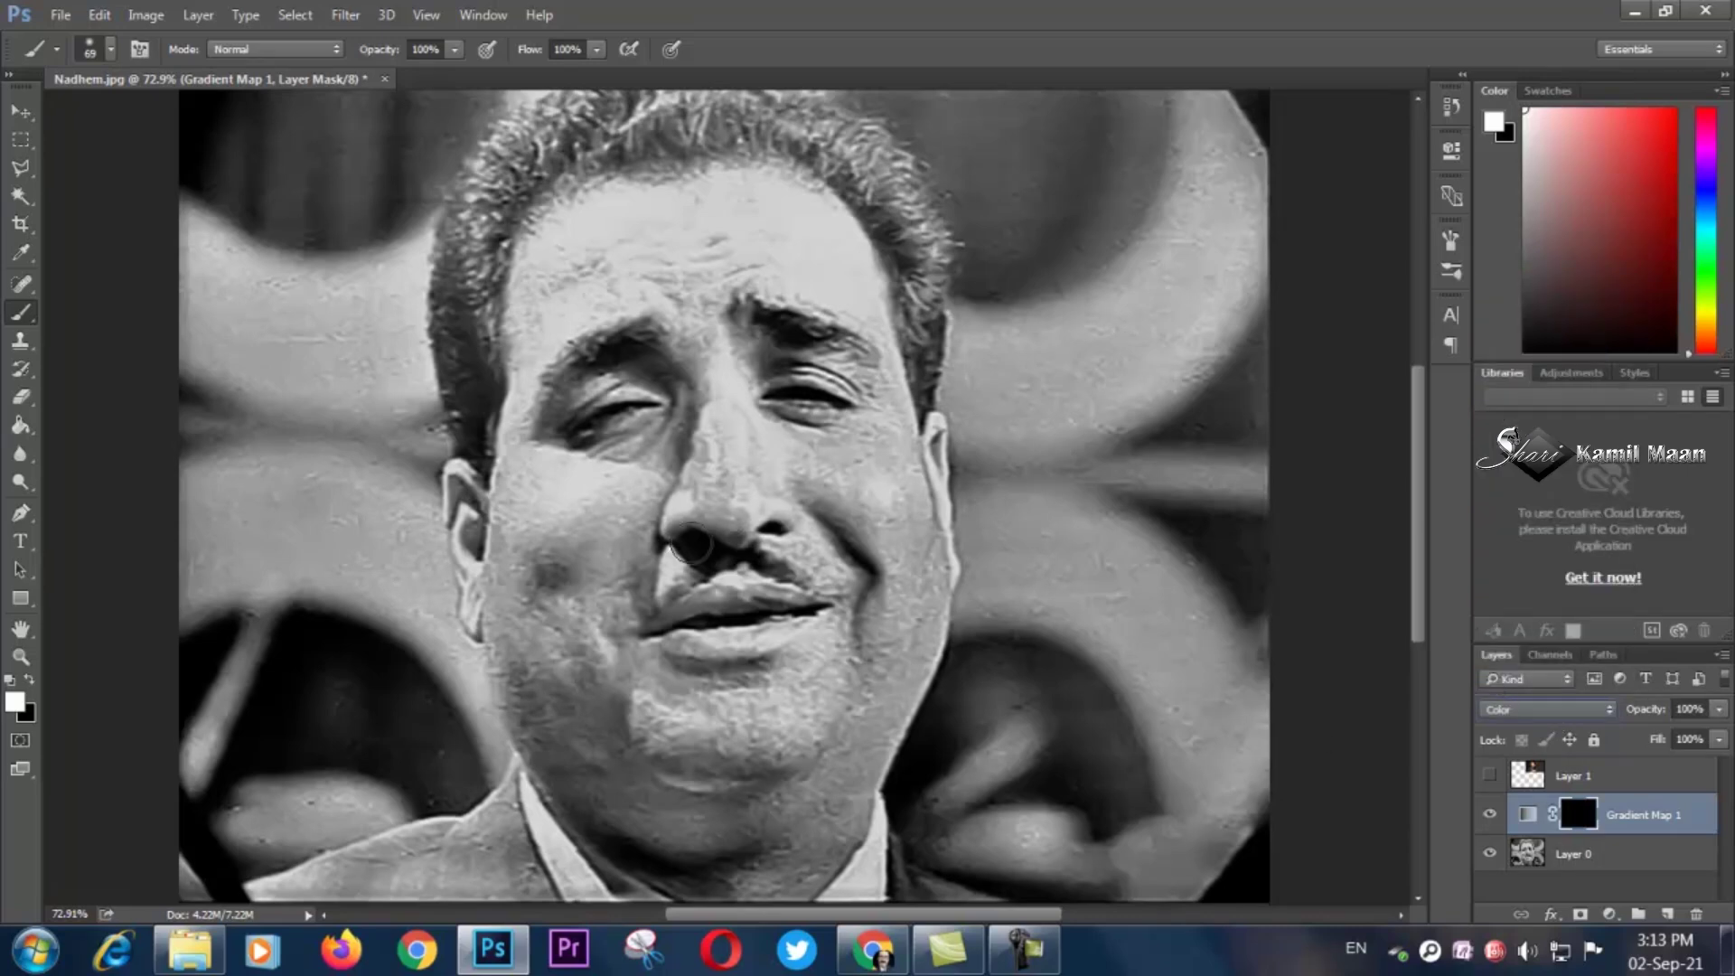
# Paint white on the mask over the cheek beside the nose and mouth to reveal the skin colour there.
pyautogui.moveTo(795, 479)
pyautogui.mouseDown()
pyautogui.moveTo(859, 496)
pyautogui.moveTo(876, 543)
pyautogui.moveTo(843, 474)
pyautogui.moveTo(895, 540)
pyautogui.moveTo(884, 620)
pyautogui.mouseUp()
pyautogui.moveTo(831, 568); pyautogui.dragTo(854, 556)
pyautogui.moveTo(820, 680)
pyautogui.mouseDown()
pyautogui.moveTo(848, 627)
pyautogui.moveTo(789, 686)
pyautogui.moveTo(881, 649)
pyautogui.mouseUp()
# Try the Normal blend mode on the Gradient Map layer for comparison and return it to Color.
pyautogui.click(1543, 710)
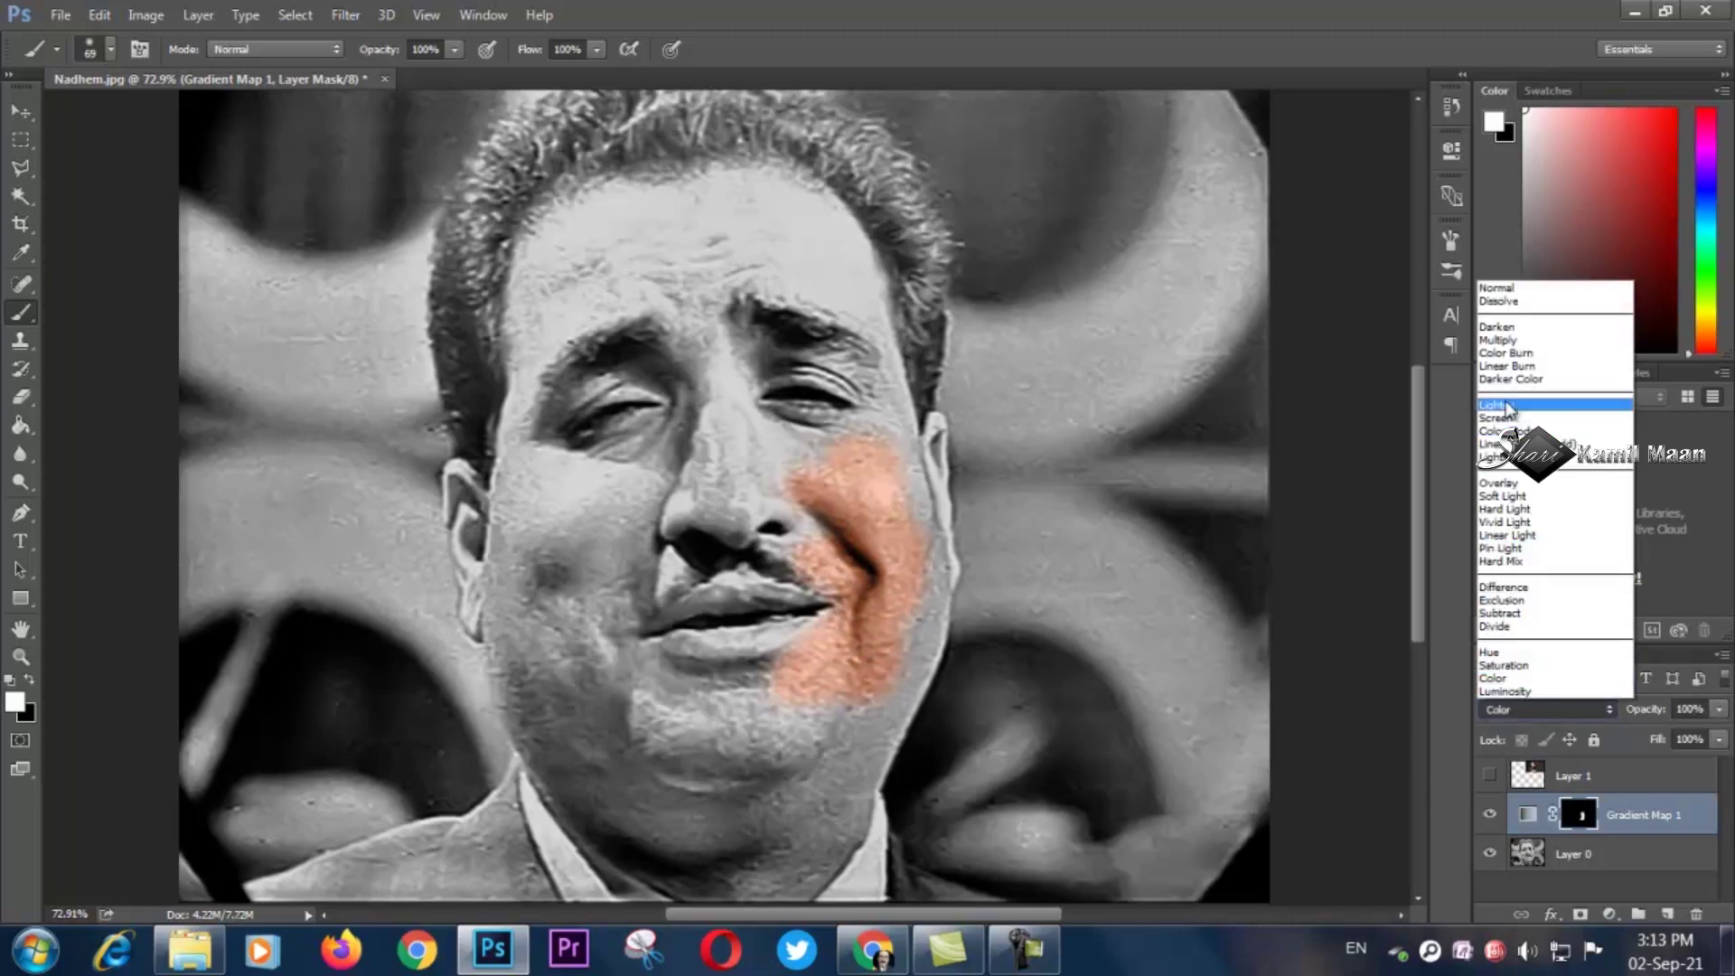
pyautogui.click(1514, 289)
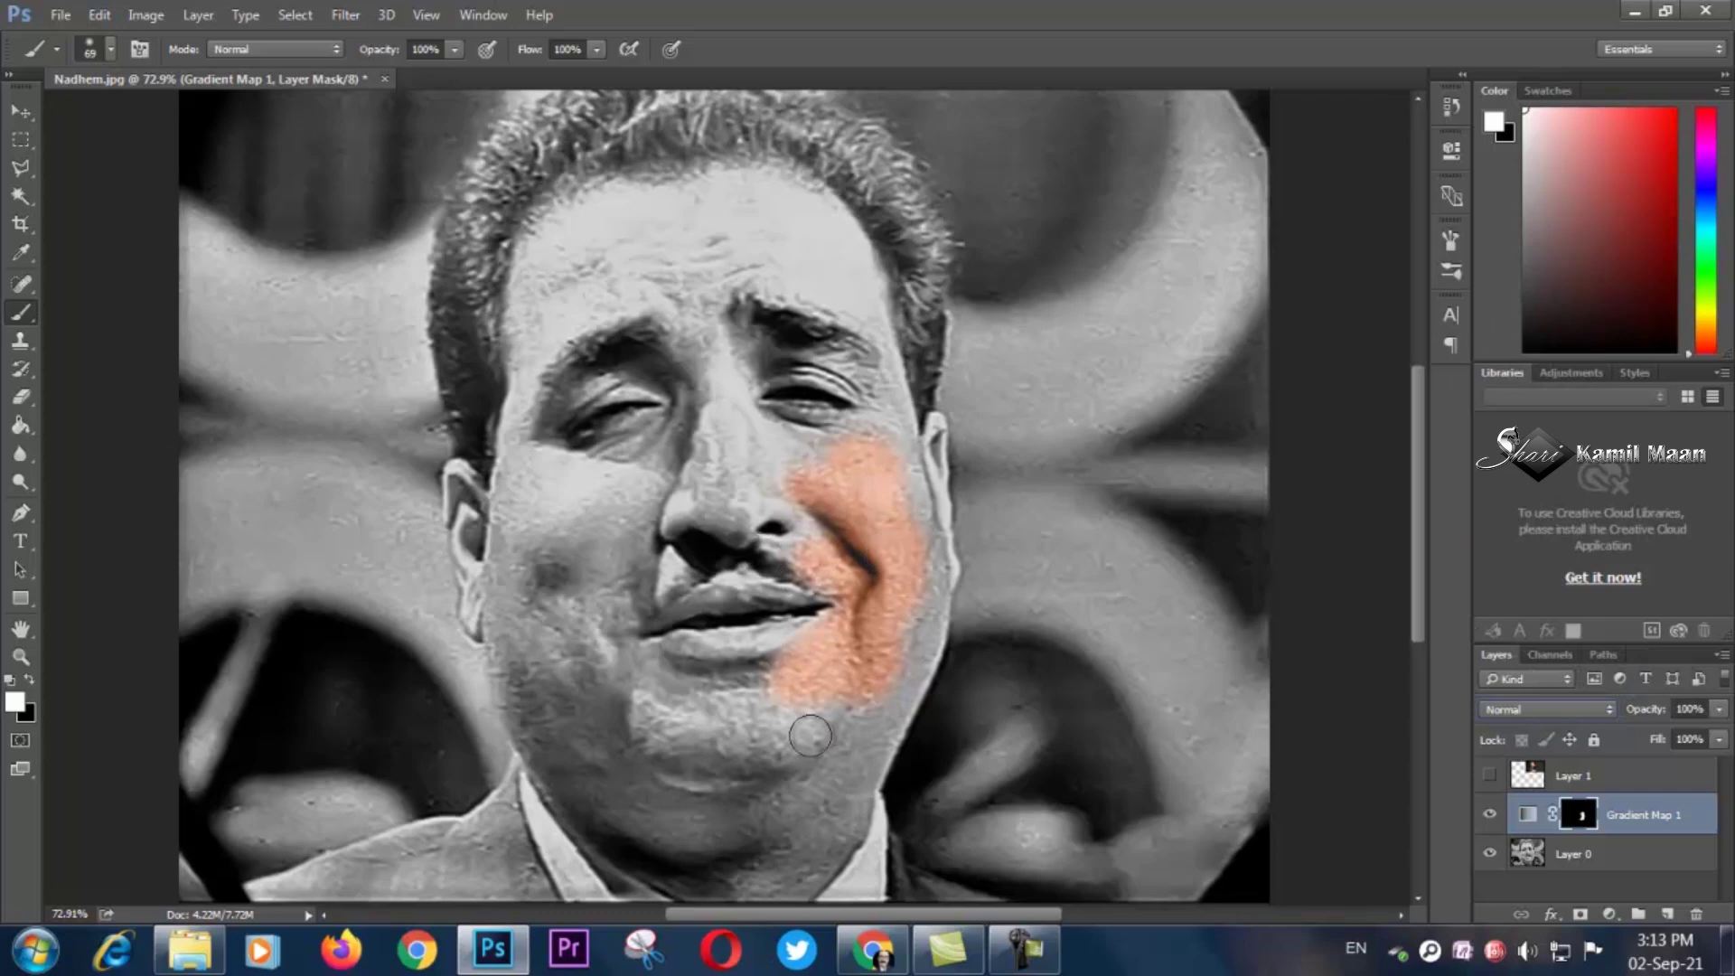
pyautogui.click(1554, 708)
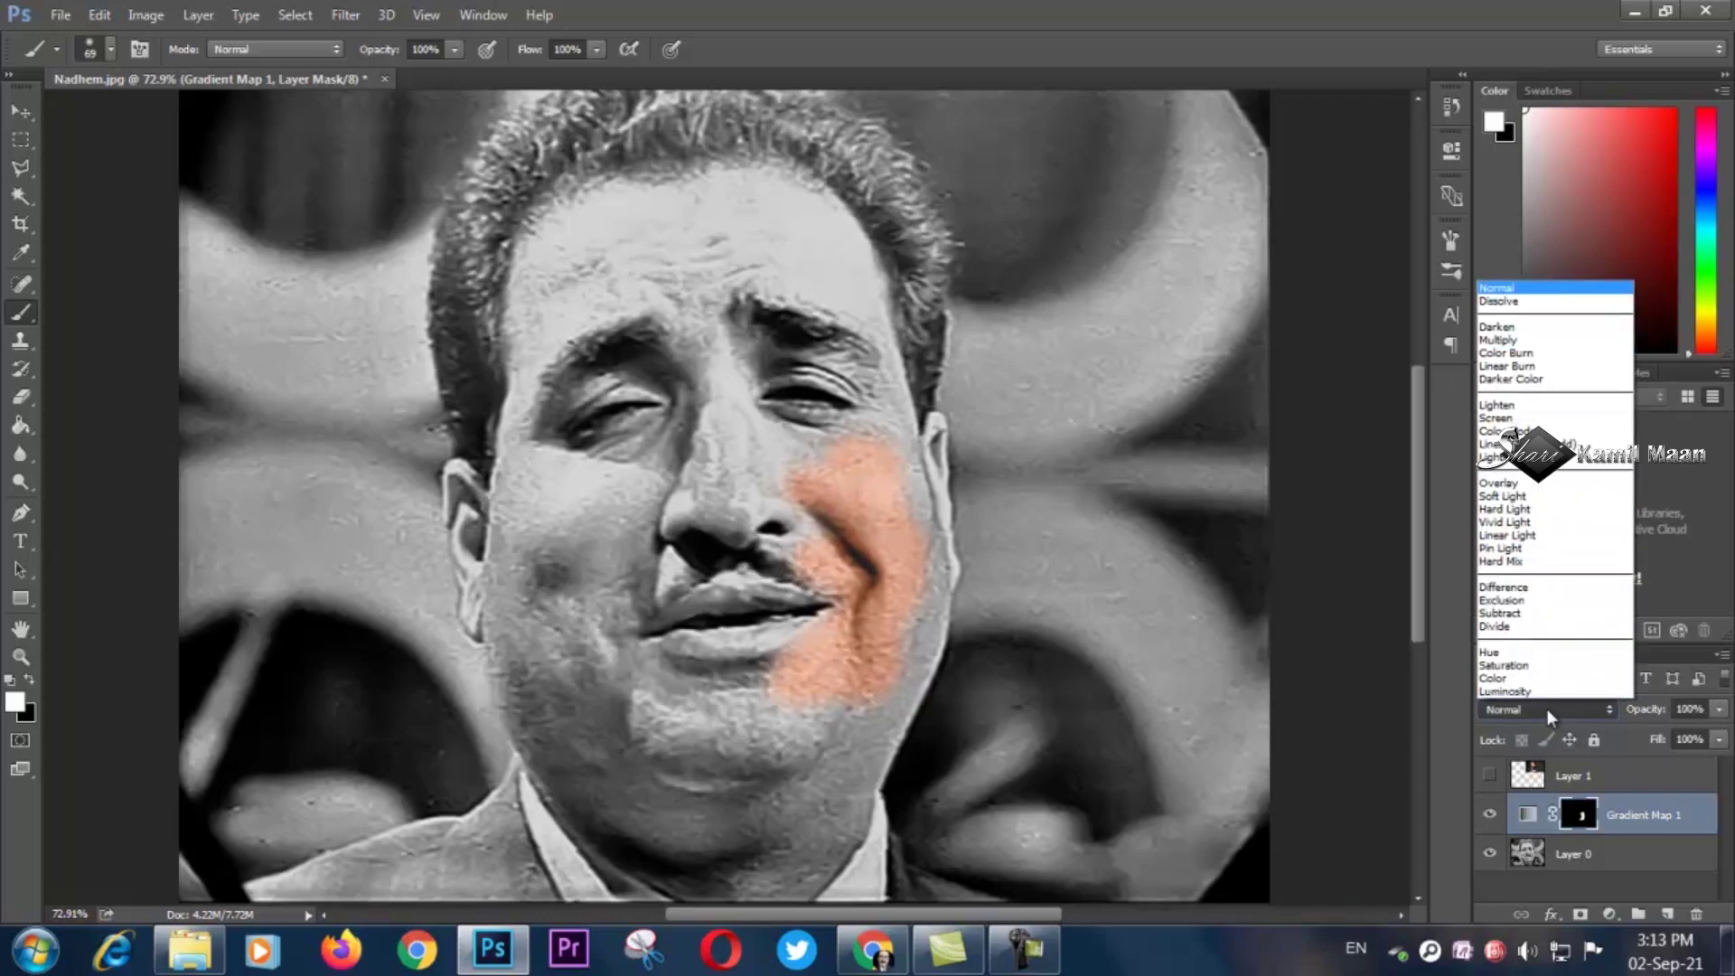
pyautogui.click(1511, 678)
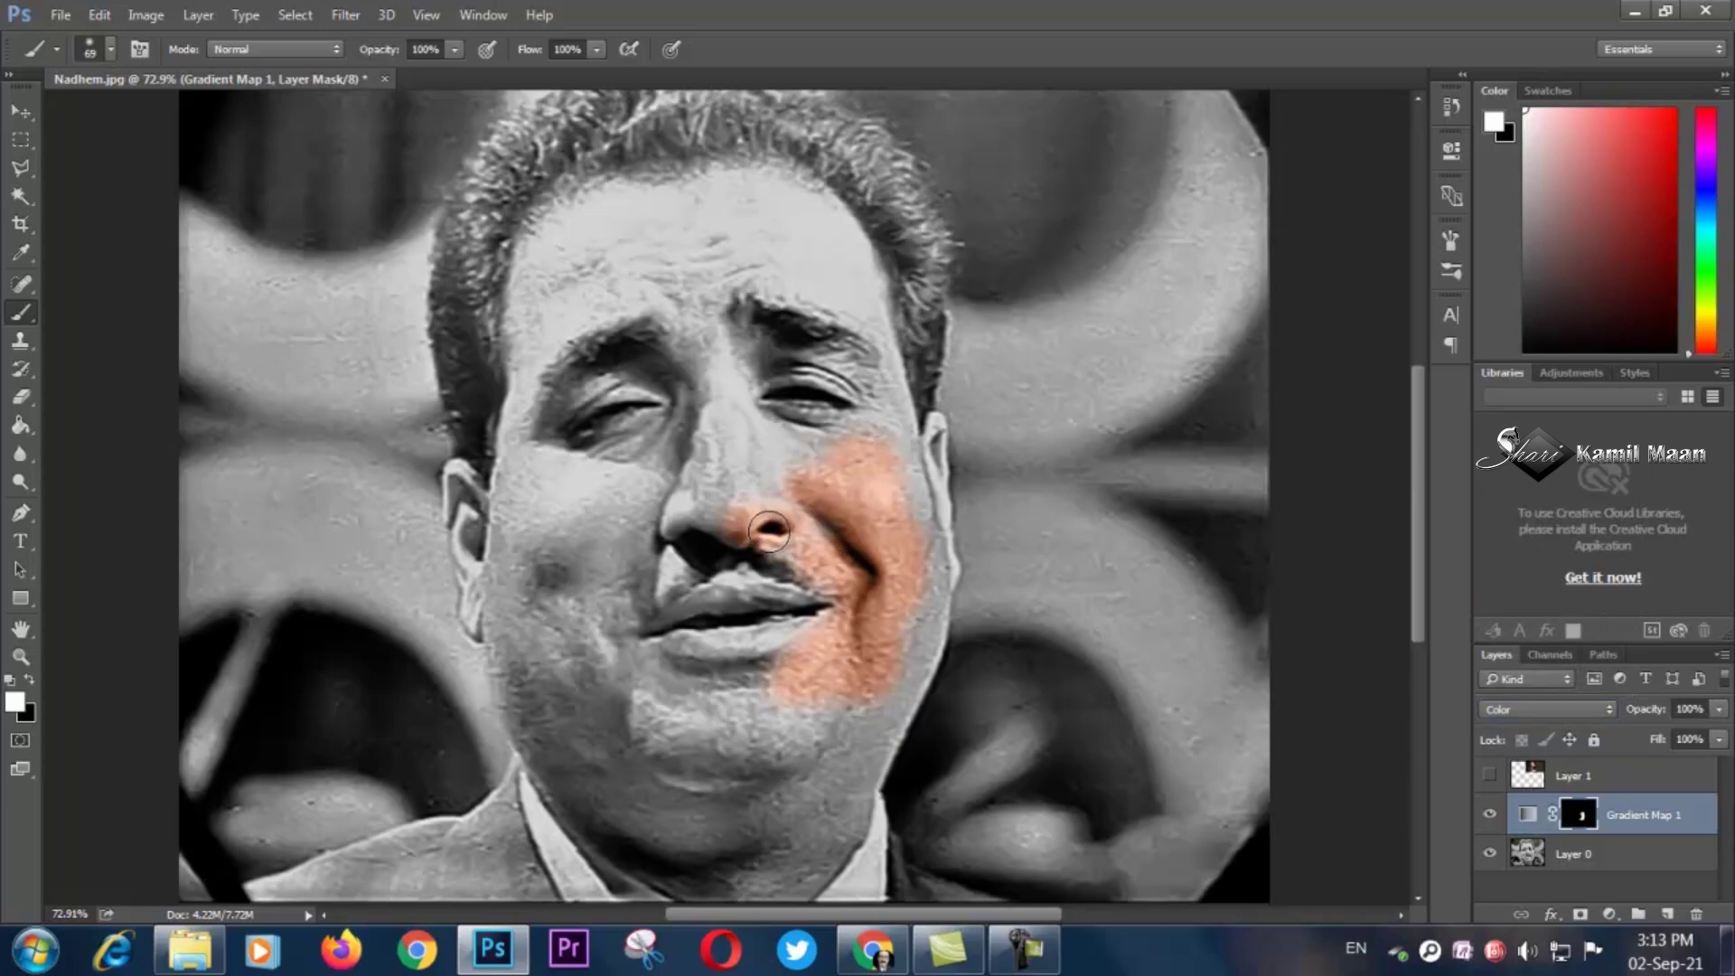
# Paint white on the Gradient Map mask over the nose, the cheek and ear on the portrait's left side, and the jaw below.
pyautogui.moveTo(769, 531)
pyautogui.mouseDown()
pyautogui.moveTo(717, 527)
pyautogui.moveTo(670, 509)
pyautogui.mouseUp()
pyautogui.moveTo(679, 434)
pyautogui.mouseDown()
pyautogui.moveTo(598, 470)
pyautogui.moveTo(675, 432)
pyautogui.moveTo(553, 462)
pyautogui.moveTo(542, 425)
pyautogui.moveTo(562, 588)
pyautogui.moveTo(527, 550)
pyautogui.moveTo(516, 603)
pyautogui.moveTo(523, 487)
pyautogui.moveTo(518, 554)
pyautogui.mouseUp()
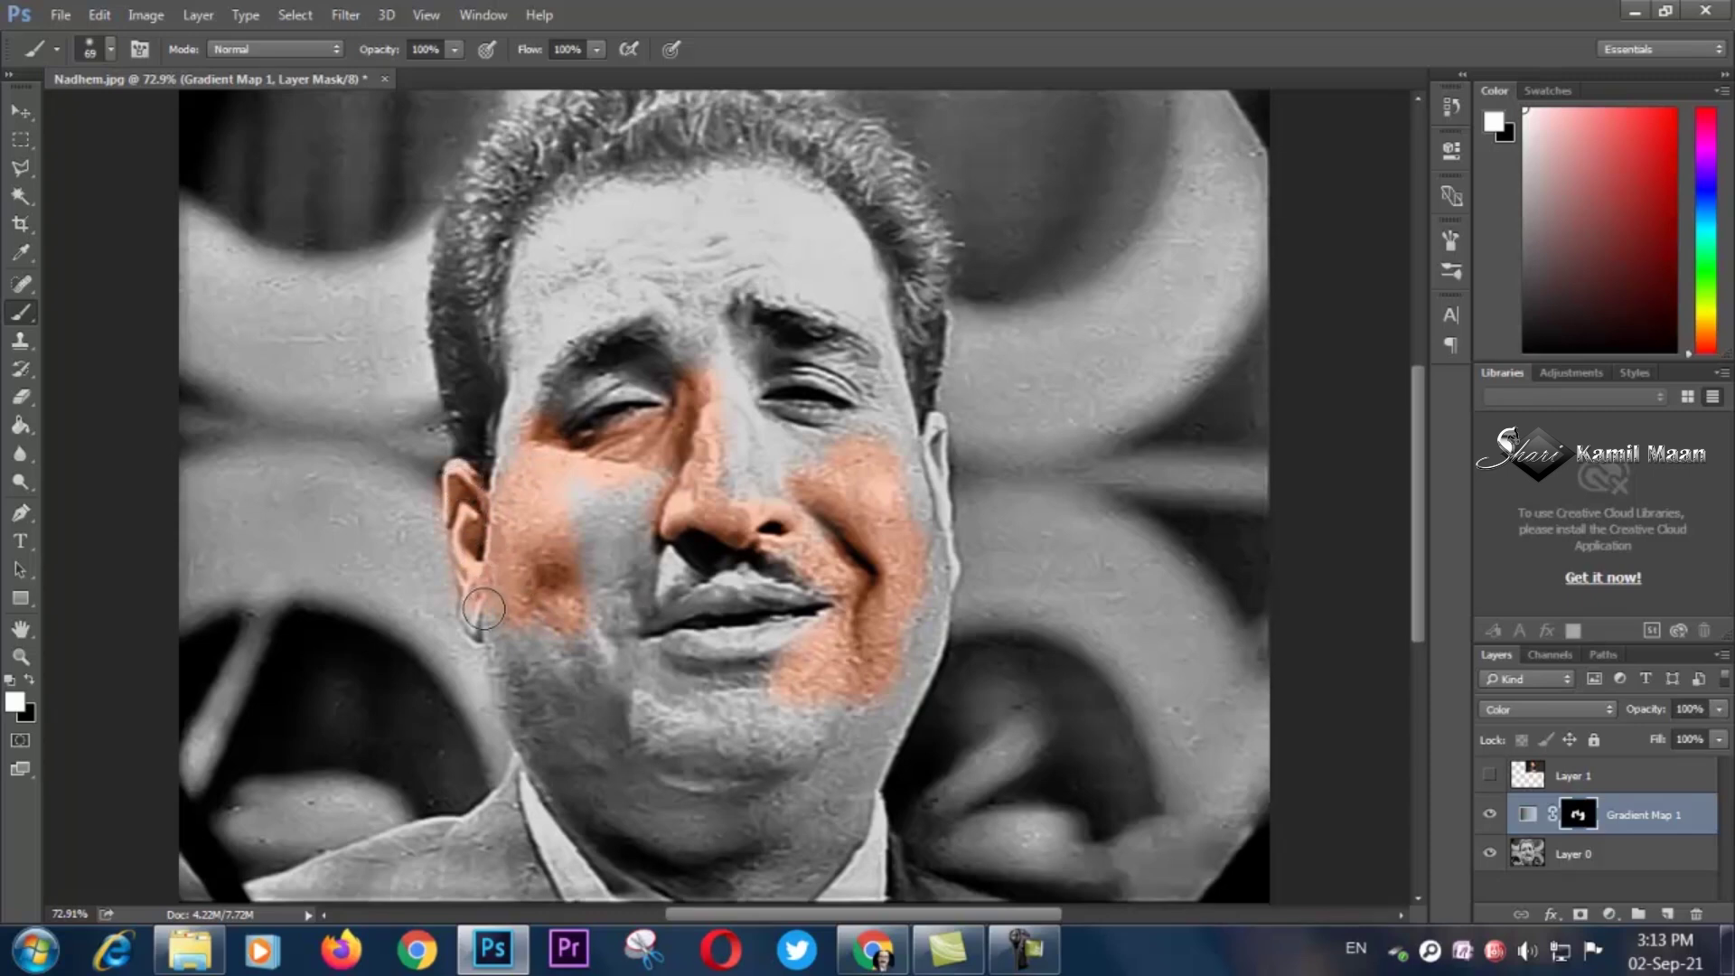
pyautogui.moveTo(477, 613); pyautogui.dragTo(504, 630)
pyautogui.scroll(-2, 693, 797)
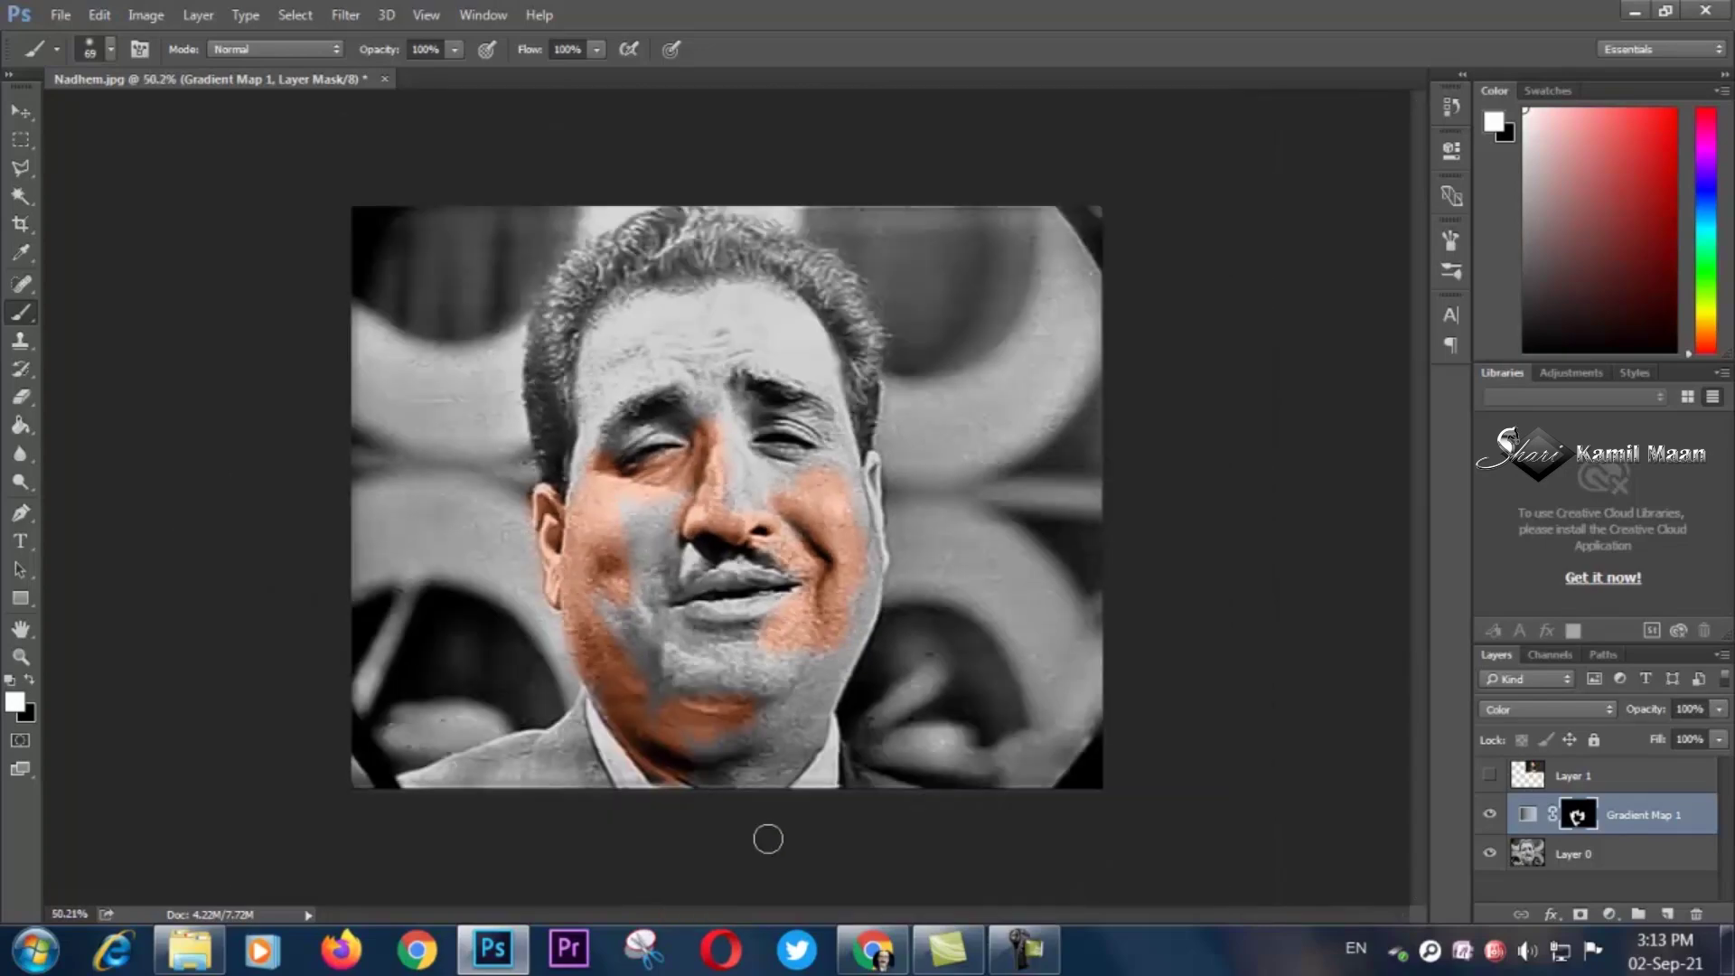
# Paint white on the mask over the neck, chin, lips and both sides of the jaw.
pyautogui.scroll(4, 766, 836)
pyautogui.moveTo(1424, 546); pyautogui.dragTo(1408, 600)
pyautogui.moveTo(586, 683)
pyautogui.mouseDown()
pyautogui.moveTo(830, 687)
pyautogui.moveTo(909, 597)
pyautogui.moveTo(922, 533)
pyautogui.moveTo(714, 623)
pyautogui.moveTo(588, 607)
pyautogui.moveTo(817, 535)
pyautogui.moveTo(538, 475)
pyautogui.moveTo(653, 551)
pyautogui.moveTo(715, 449)
pyautogui.moveTo(676, 440)
pyautogui.moveTo(805, 501)
pyautogui.moveTo(944, 442)
pyautogui.moveTo(927, 556)
pyautogui.moveTo(771, 651)
pyautogui.moveTo(968, 426)
pyautogui.mouseUp()
pyautogui.moveTo(1032, 345)
pyautogui.mouseDown()
pyautogui.moveTo(1056, 213)
pyautogui.moveTo(1045, 267)
pyautogui.moveTo(984, 347)
pyautogui.moveTo(980, 287)
pyautogui.moveTo(871, 412)
pyautogui.moveTo(660, 395)
pyautogui.moveTo(797, 347)
pyautogui.moveTo(708, 357)
pyautogui.moveTo(709, 329)
pyautogui.moveTo(883, 271)
pyautogui.moveTo(594, 315)
pyautogui.moveTo(625, 284)
pyautogui.moveTo(743, 210)
pyautogui.moveTo(905, 226)
pyautogui.moveTo(649, 217)
pyautogui.moveTo(633, 164)
pyautogui.moveTo(525, 318)
pyautogui.moveTo(536, 302)
pyautogui.moveTo(628, 390)
pyautogui.moveTo(594, 308)
pyautogui.moveTo(617, 413)
pyautogui.moveTo(572, 438)
pyautogui.moveTo(447, 277)
pyautogui.moveTo(479, 489)
pyautogui.moveTo(464, 506)
pyautogui.moveTo(410, 419)
pyautogui.moveTo(374, 289)
pyautogui.moveTo(618, 272)
pyautogui.moveTo(491, 319)
pyautogui.moveTo(459, 267)
pyautogui.moveTo(582, 149)
pyautogui.mouseUp()
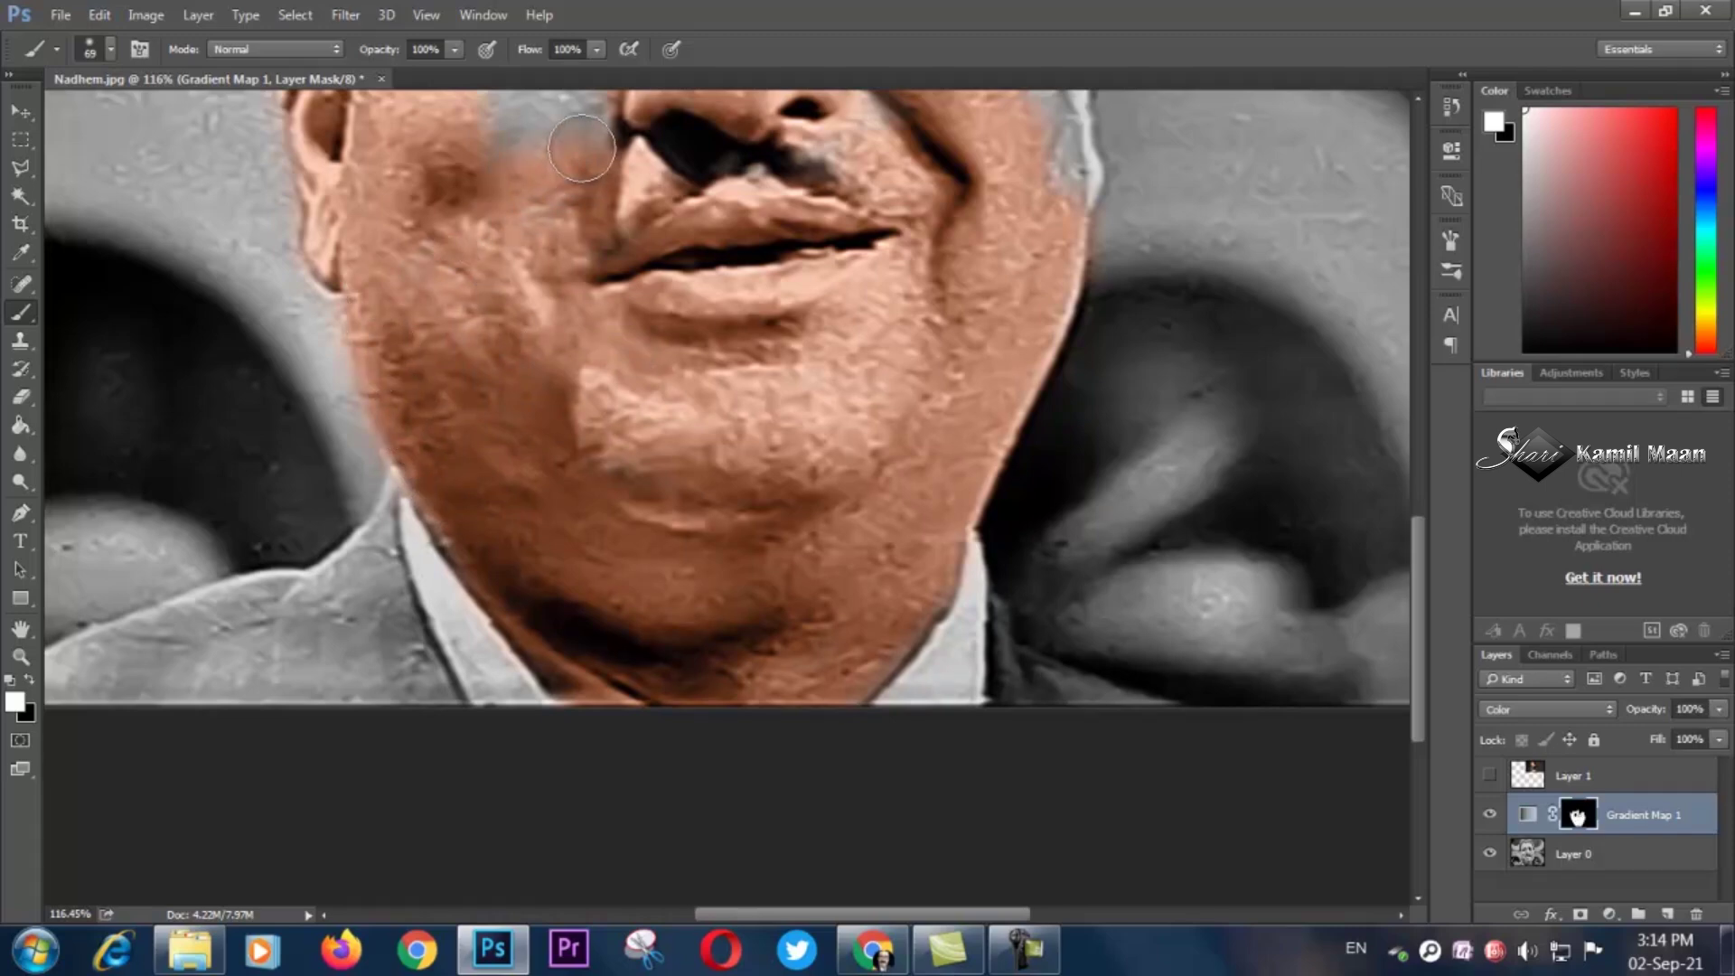
# Paint white on the mask over the remaining cheek areas, eyes, forehead and the ear on the portrait's right side.
pyautogui.scroll(-5, 582, 148)
pyautogui.scroll(2, 821, 419)
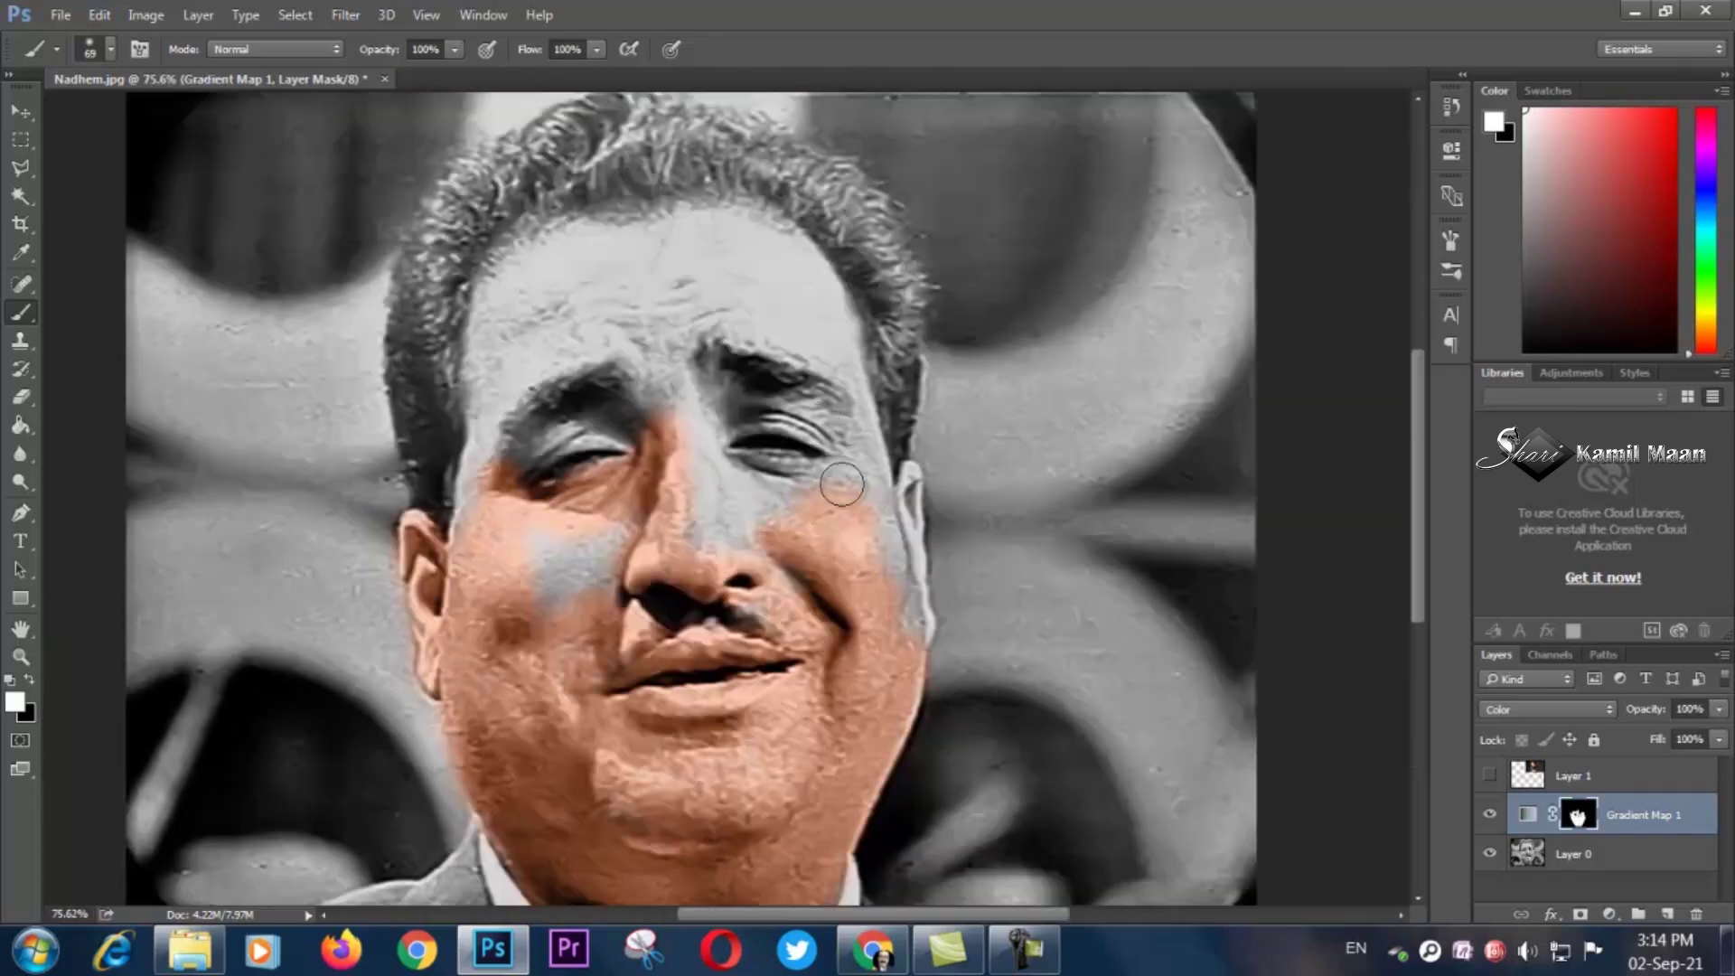
pyautogui.moveTo(892, 488)
pyautogui.mouseDown()
pyautogui.moveTo(914, 628)
pyautogui.moveTo(798, 512)
pyautogui.moveTo(761, 686)
pyautogui.mouseUp()
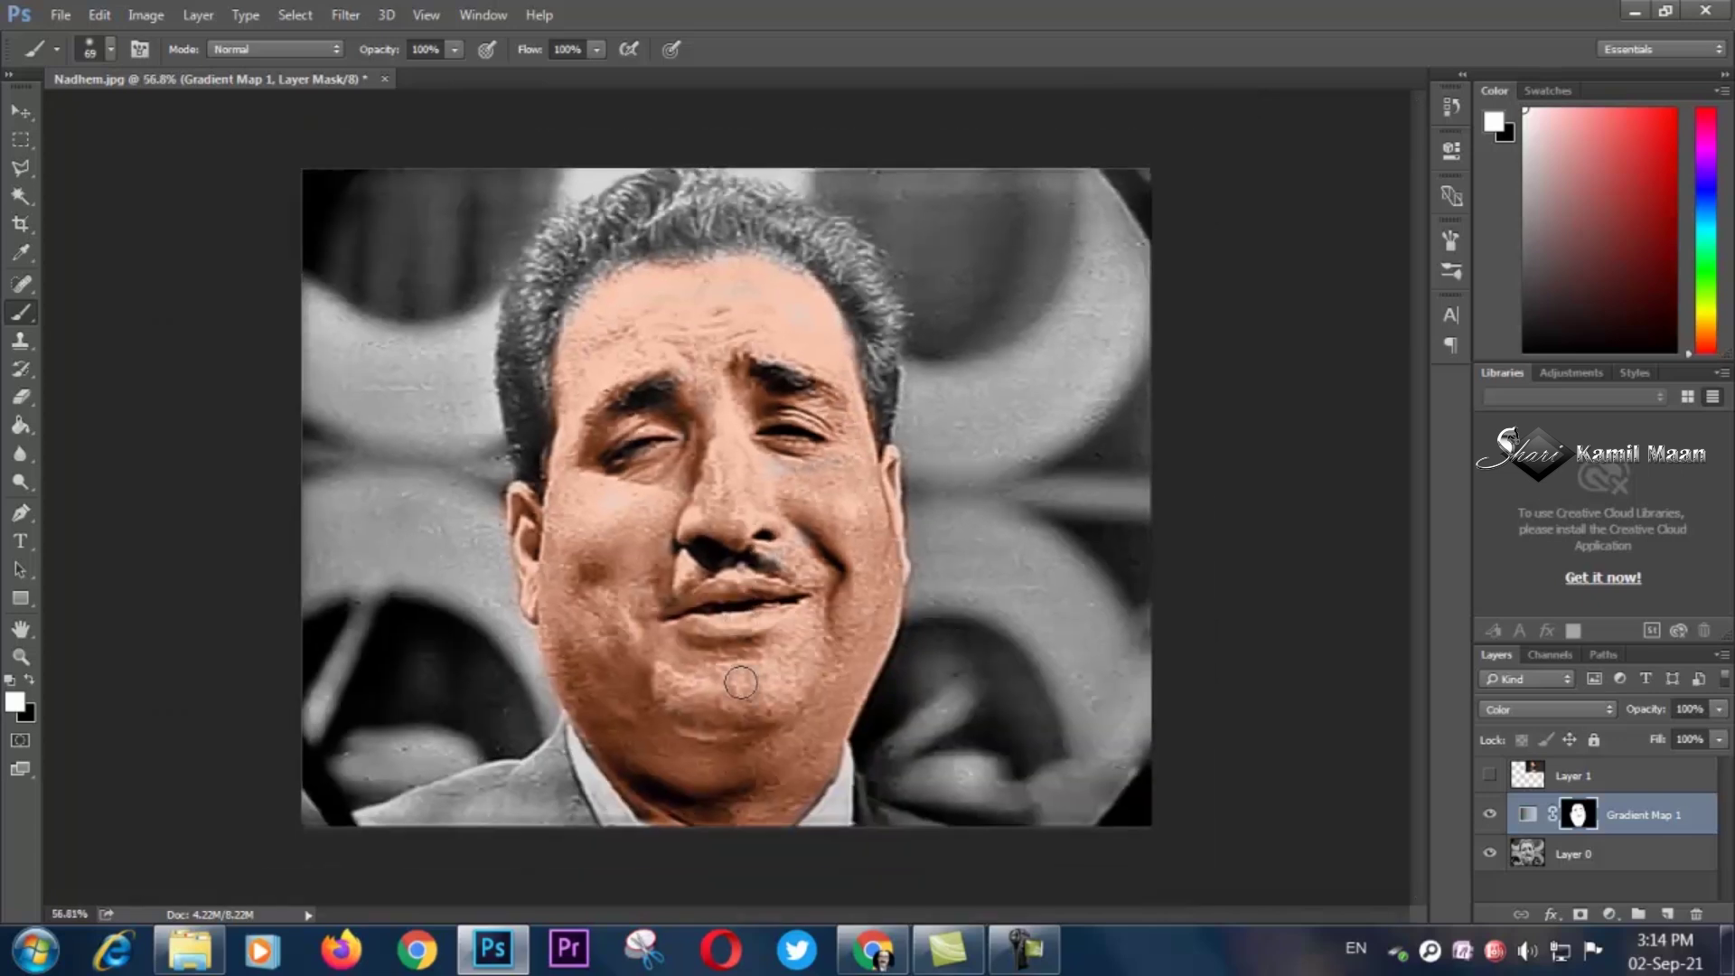
# Reduce the Brush to 43 px and lower its opacity to 21% and its flow to 22%.
pyautogui.scroll(1, 735, 680)
pyautogui.scroll(-4, 755, 657)
pyautogui.scroll(5, 777, 615)
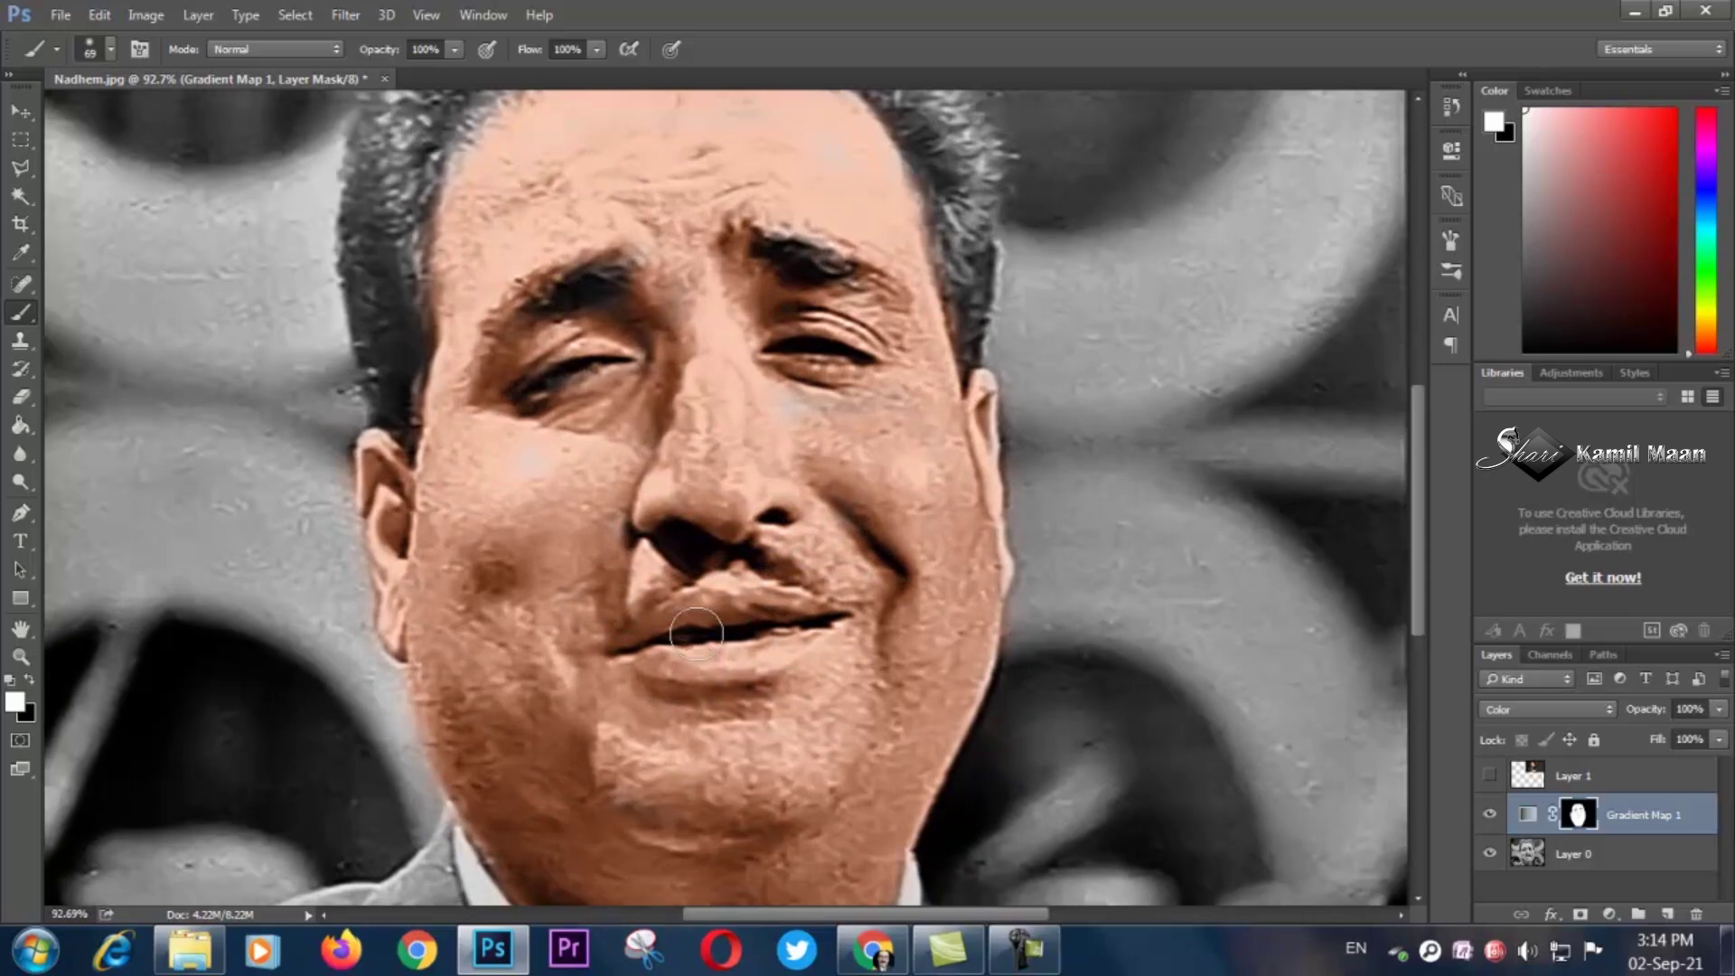
pyautogui.scroll(-2, 696, 632)
pyautogui.scroll(4, 949, 260)
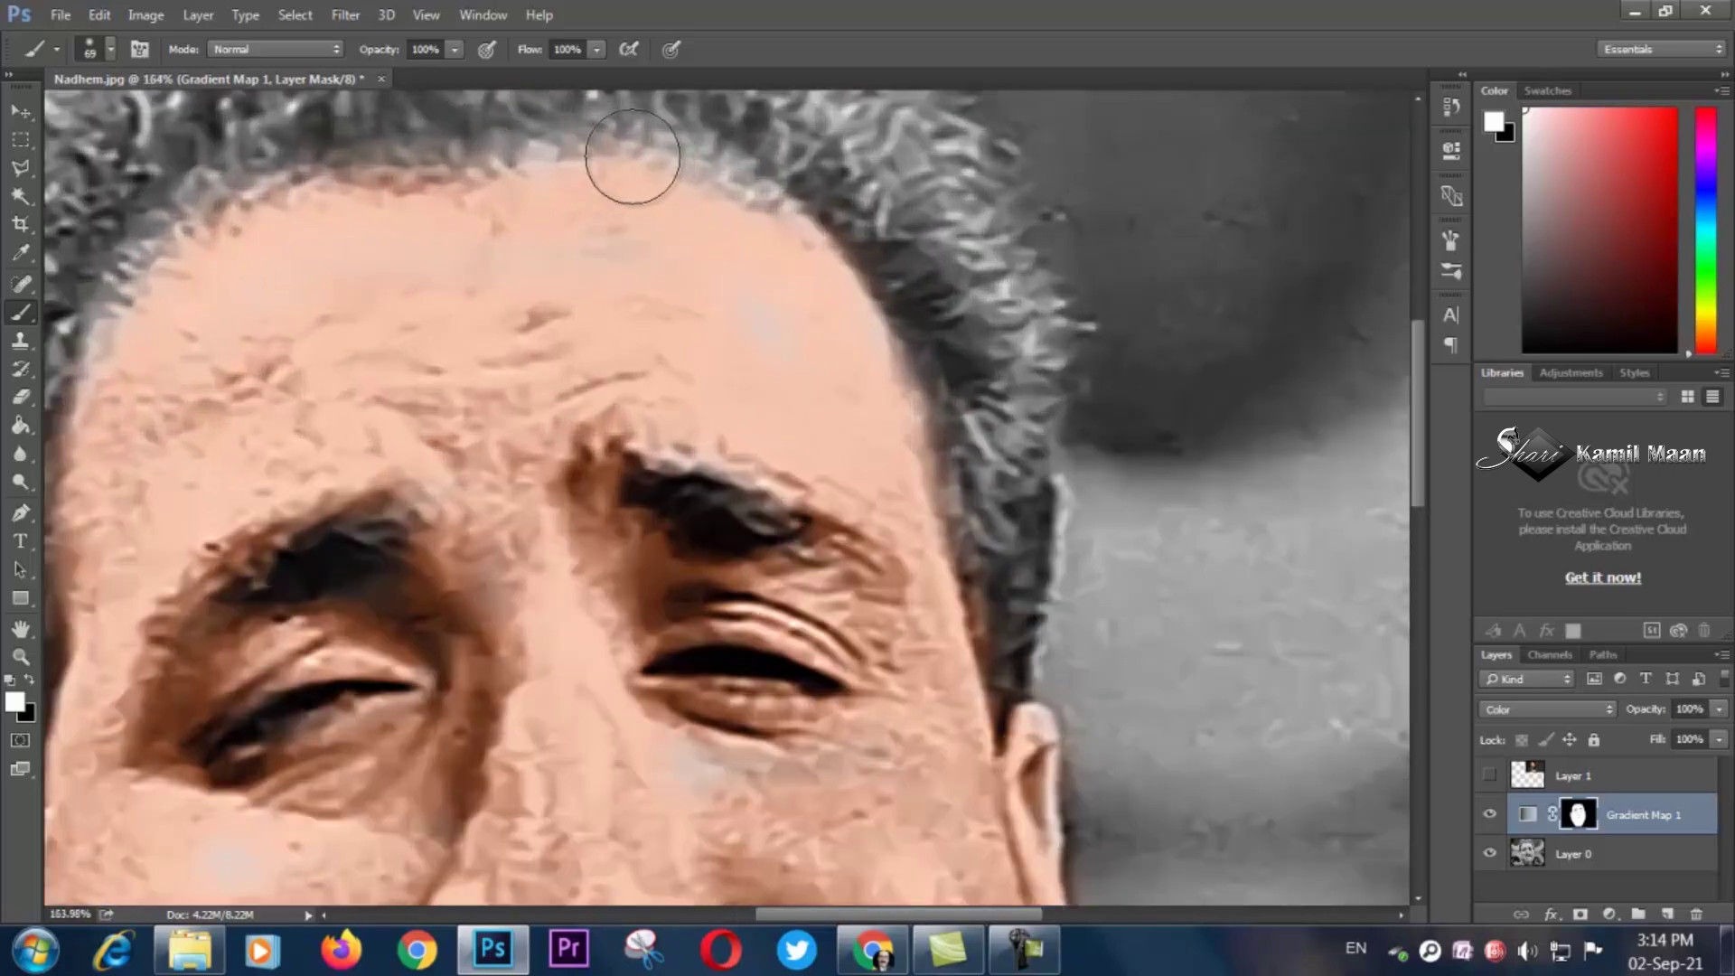
pyautogui.scroll(2, 714, 168)
pyautogui.moveTo(1414, 403); pyautogui.dragTo(1415, 362)
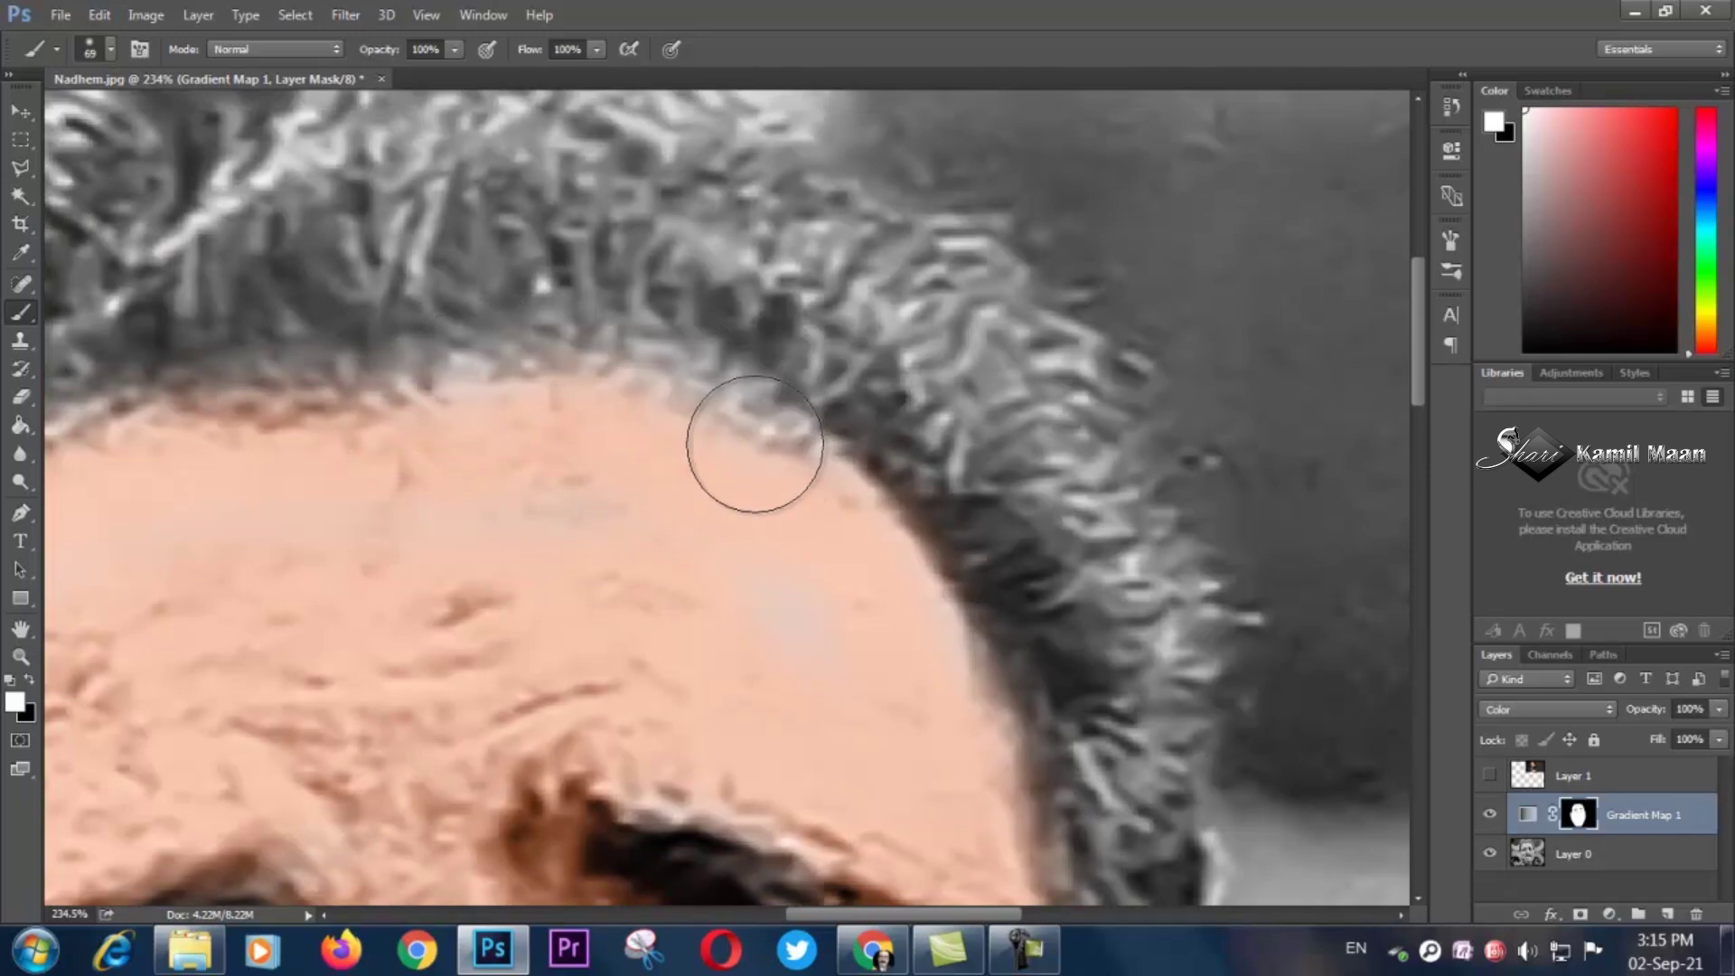
pyautogui.scroll(-1, 666, 463)
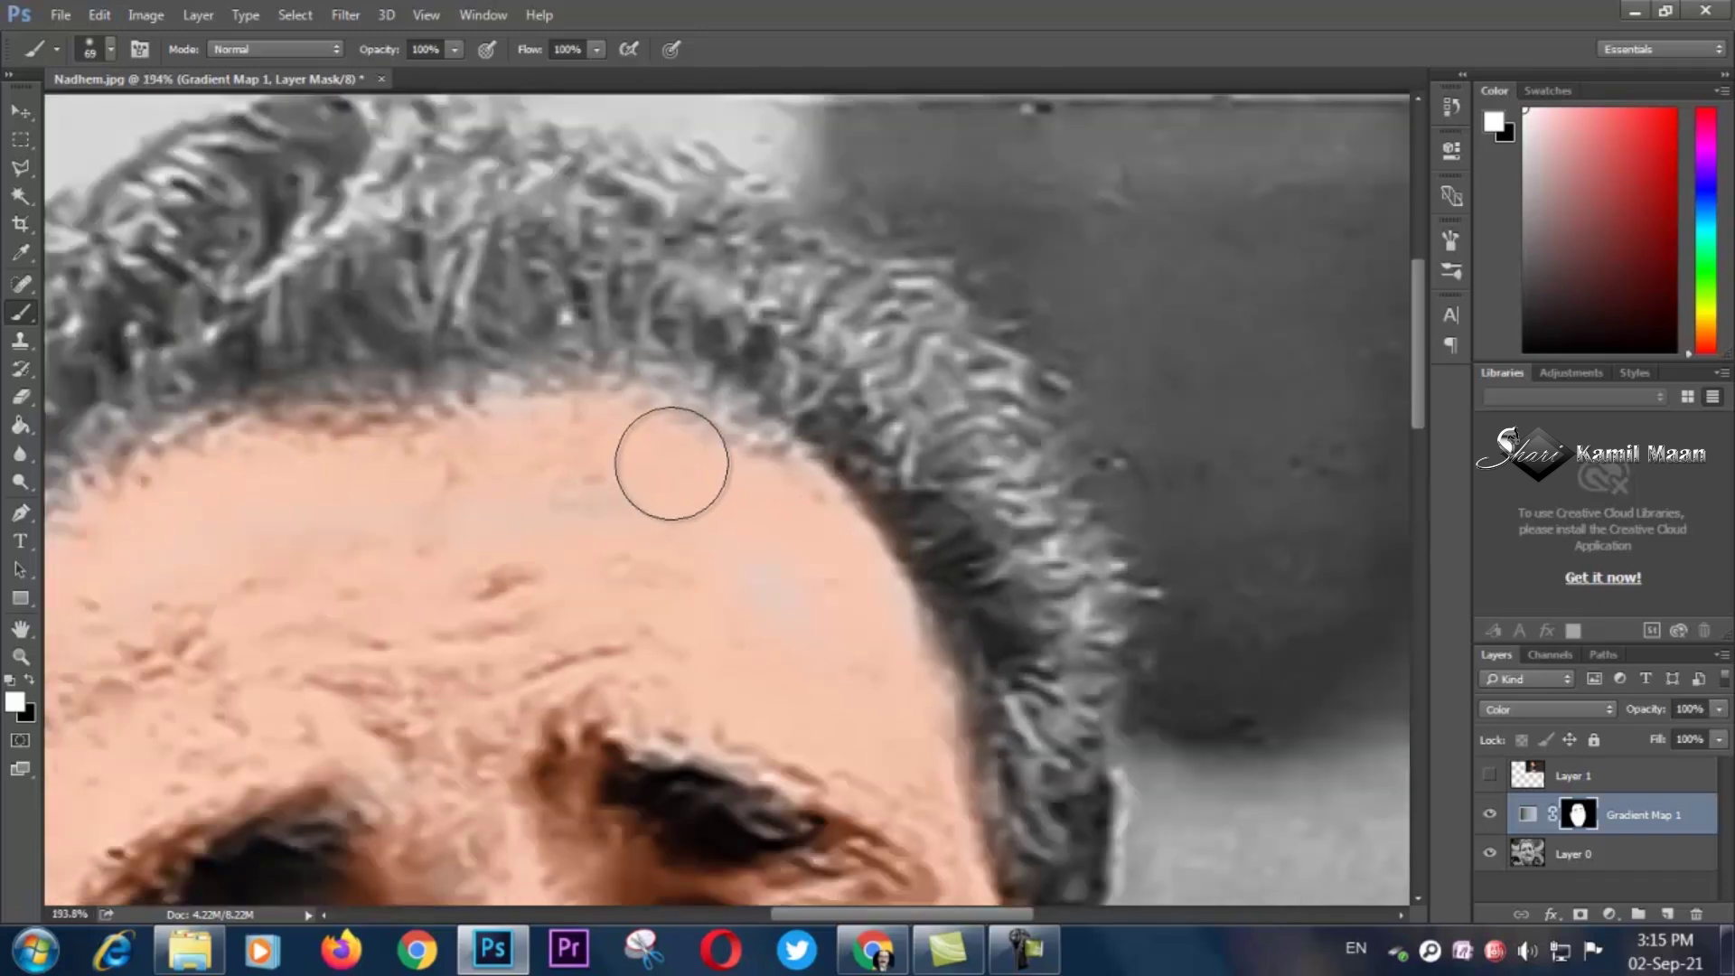
pyautogui.click(452, 52)
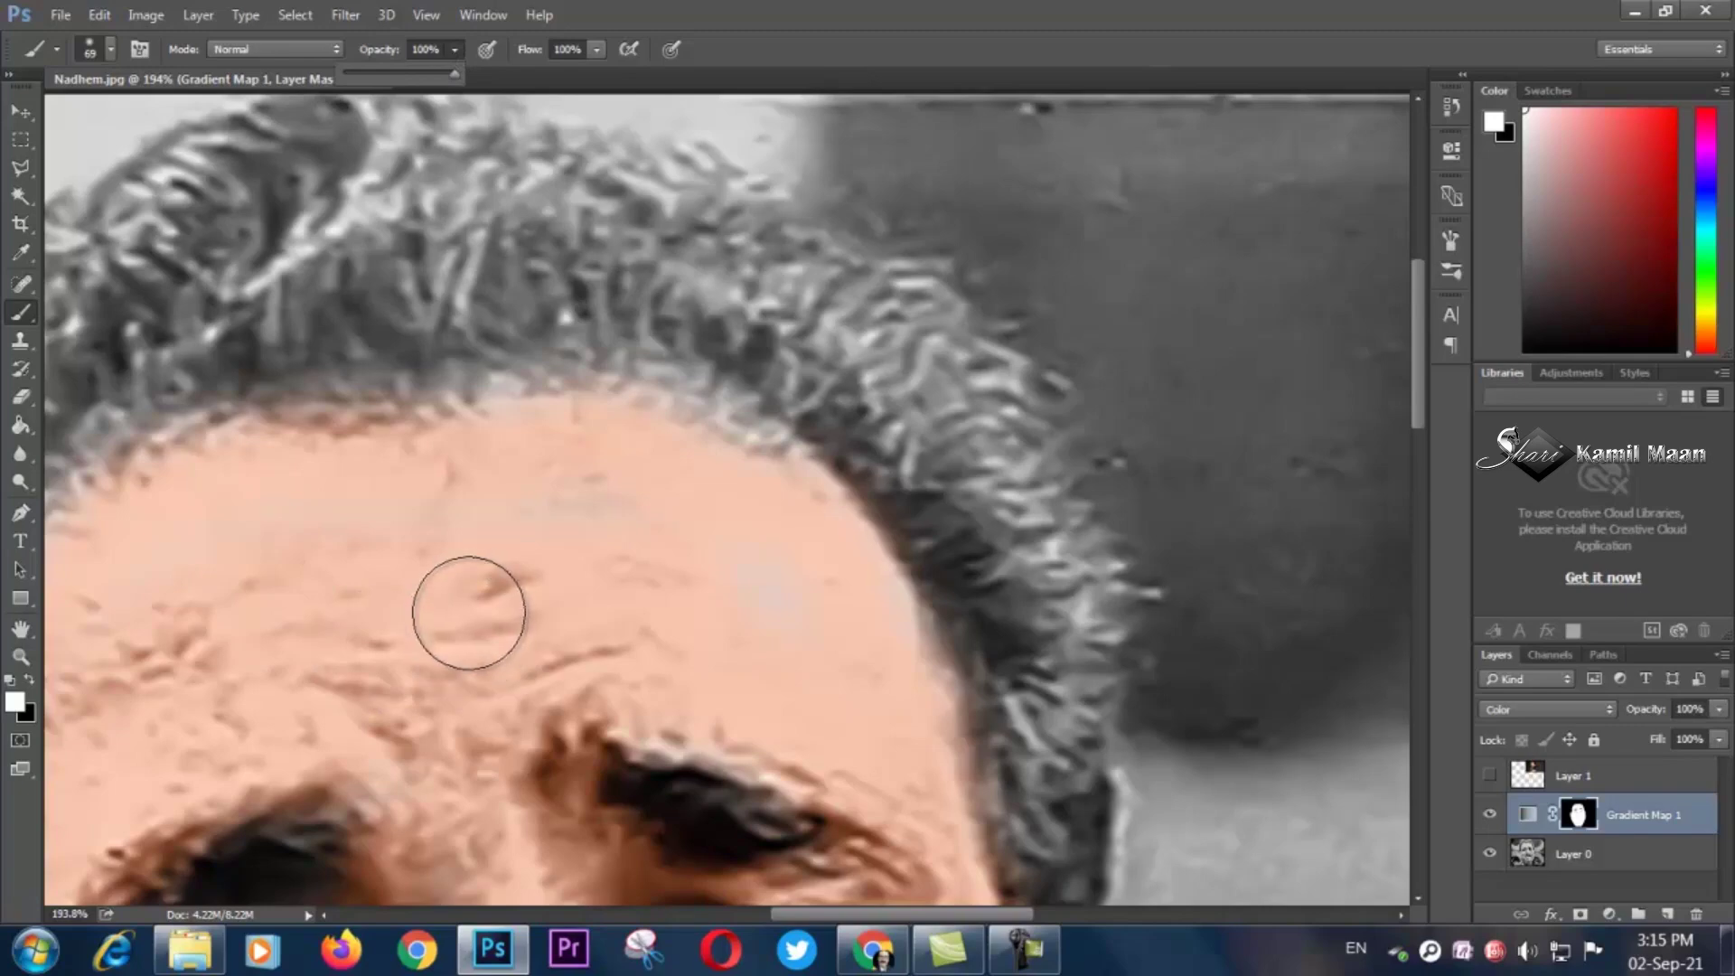
pyautogui.rightClick(537, 551)
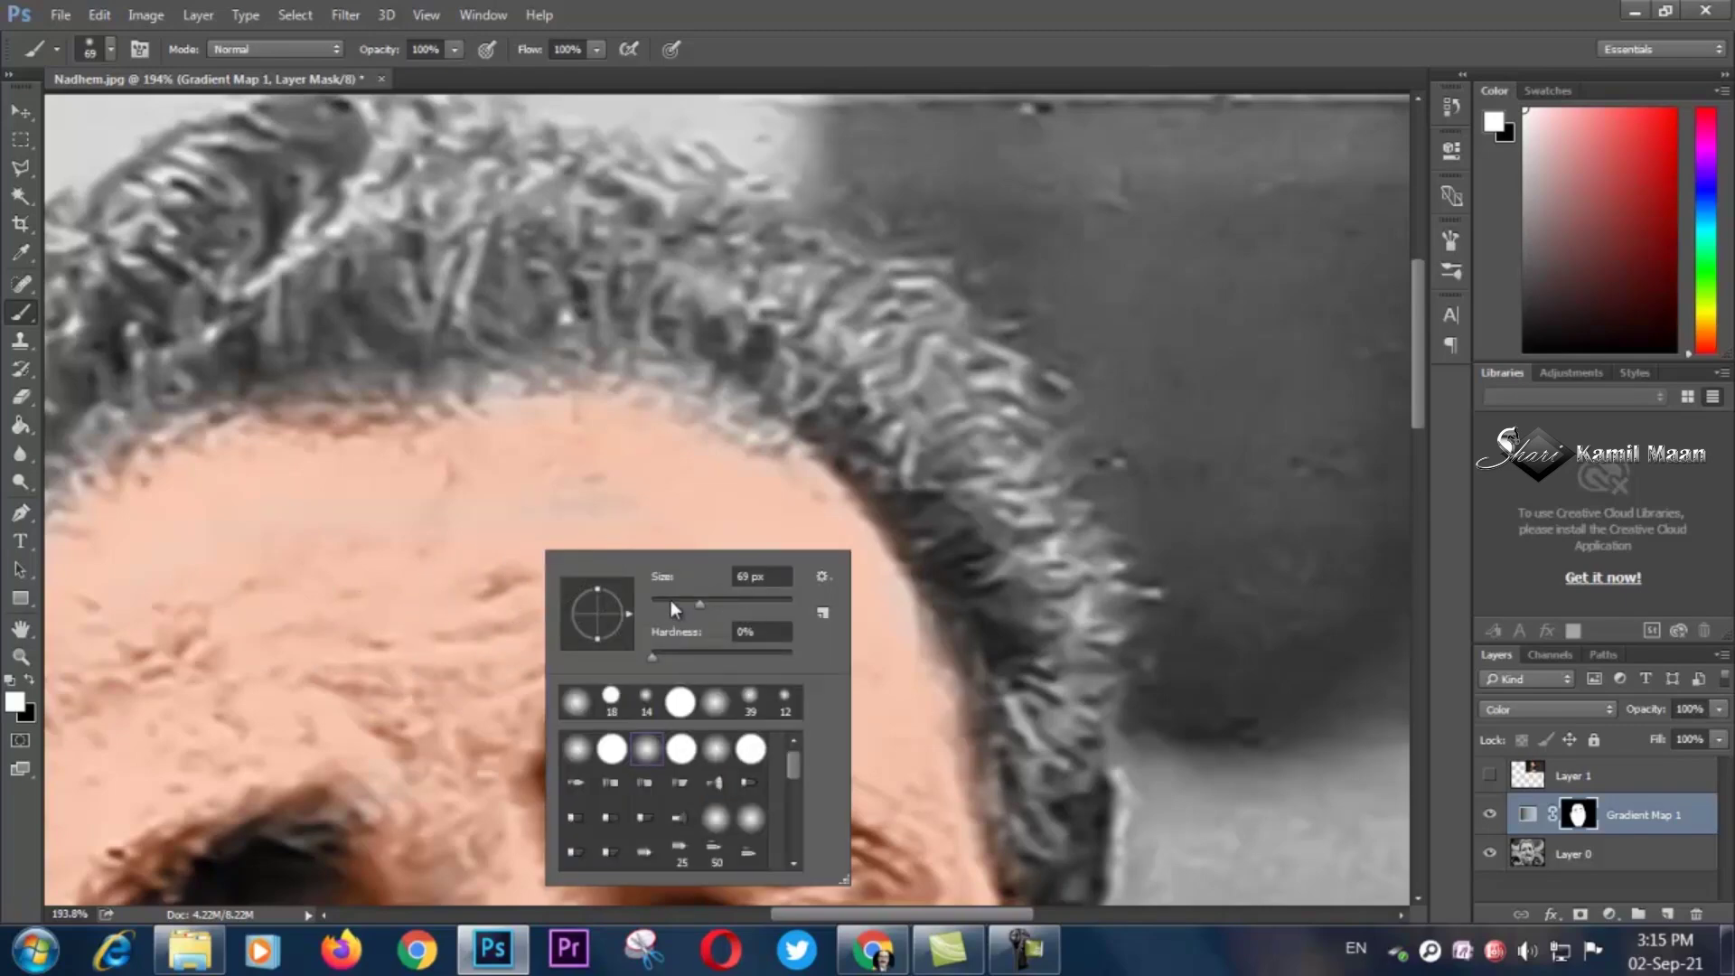
pyautogui.click(671, 600)
pyautogui.click(452, 51)
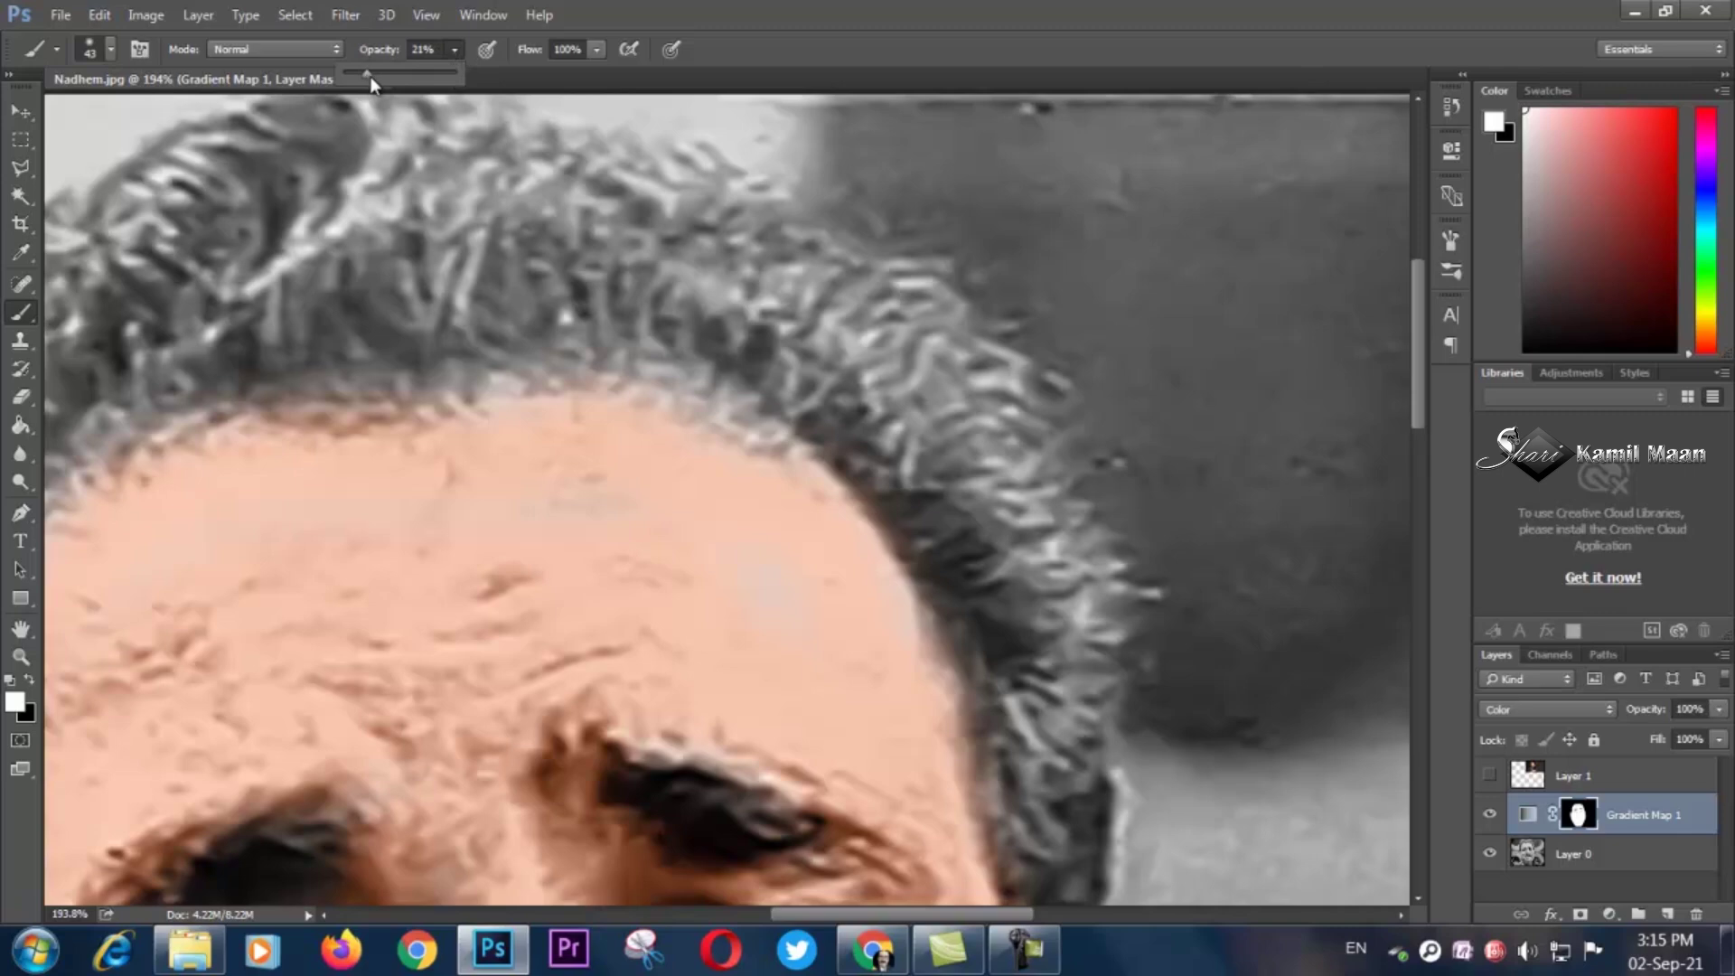
pyautogui.moveTo(596, 52); pyautogui.dragTo(524, 73)
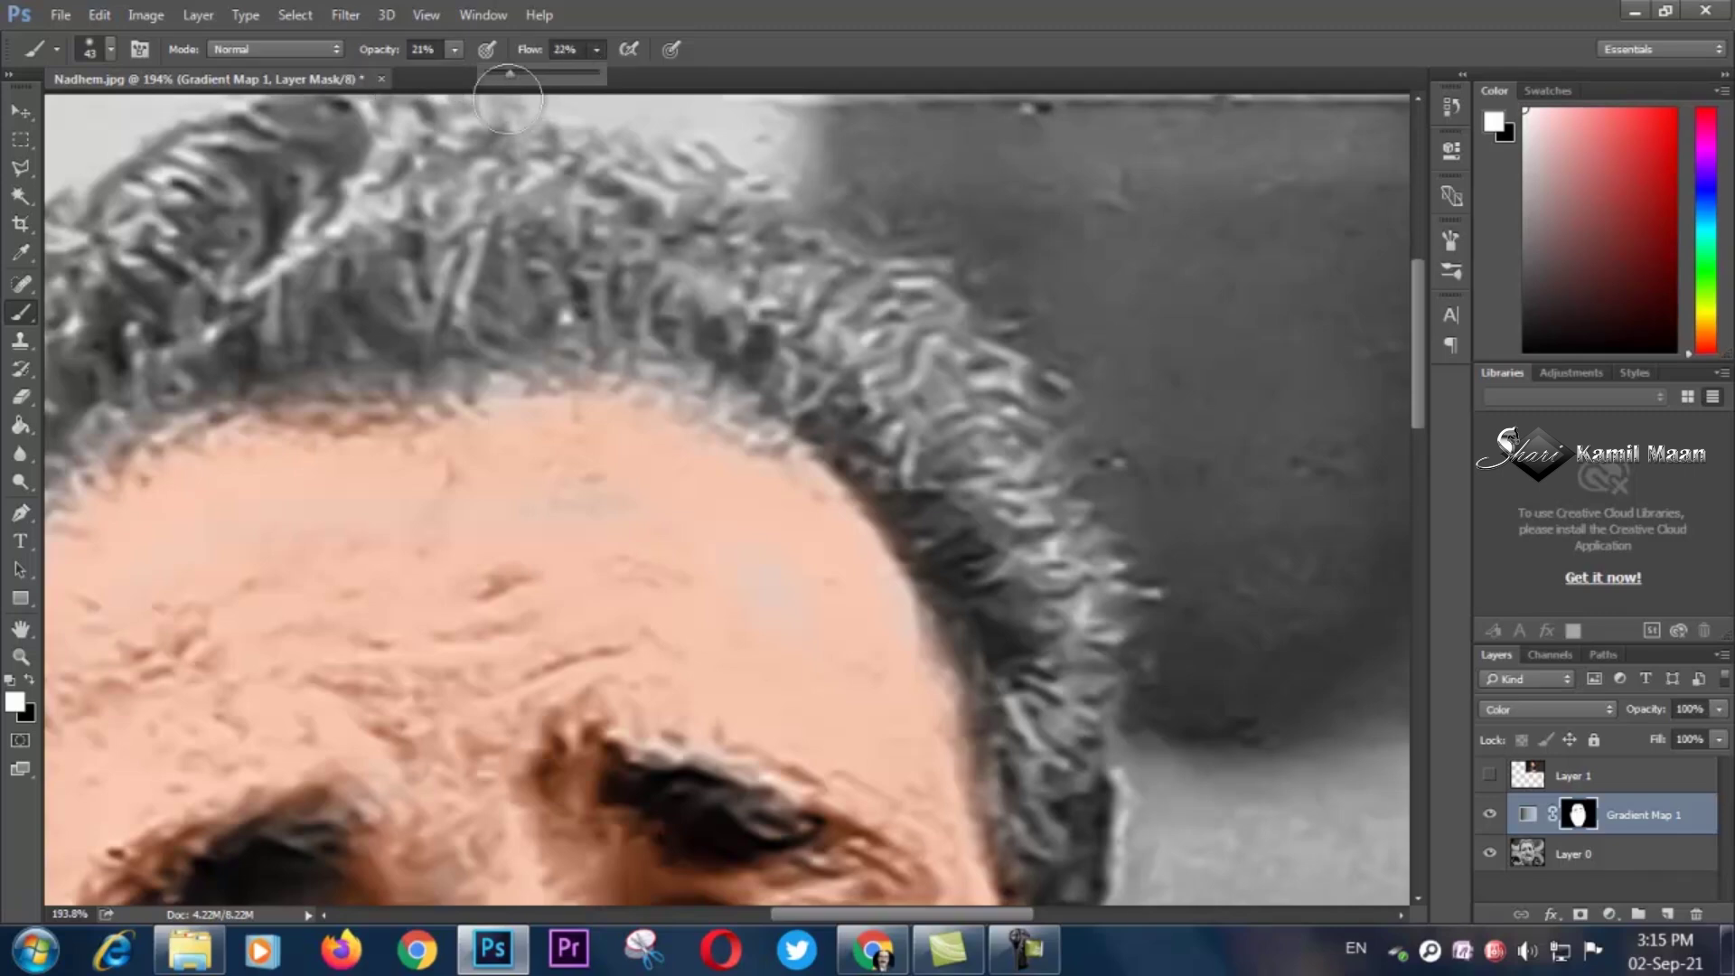
# Softly paint white on the mask along the hairline and temple to blend the skin colour into the hair.
pyautogui.click(478, 393)
pyautogui.moveTo(478, 393)
pyautogui.mouseDown()
pyautogui.moveTo(559, 372)
pyautogui.moveTo(462, 384)
pyautogui.moveTo(623, 357)
pyautogui.moveTo(721, 391)
pyautogui.moveTo(538, 349)
pyautogui.moveTo(695, 375)
pyautogui.moveTo(761, 422)
pyautogui.moveTo(651, 363)
pyautogui.moveTo(455, 377)
pyautogui.moveTo(414, 361)
pyautogui.moveTo(312, 388)
pyautogui.moveTo(429, 396)
pyautogui.moveTo(162, 420)
pyautogui.moveTo(82, 466)
pyautogui.moveTo(168, 434)
pyautogui.moveTo(374, 437)
pyautogui.moveTo(574, 488)
pyautogui.mouseUp()
pyautogui.scroll(-2, 600, 476)
pyautogui.moveTo(694, 432); pyautogui.dragTo(649, 433)
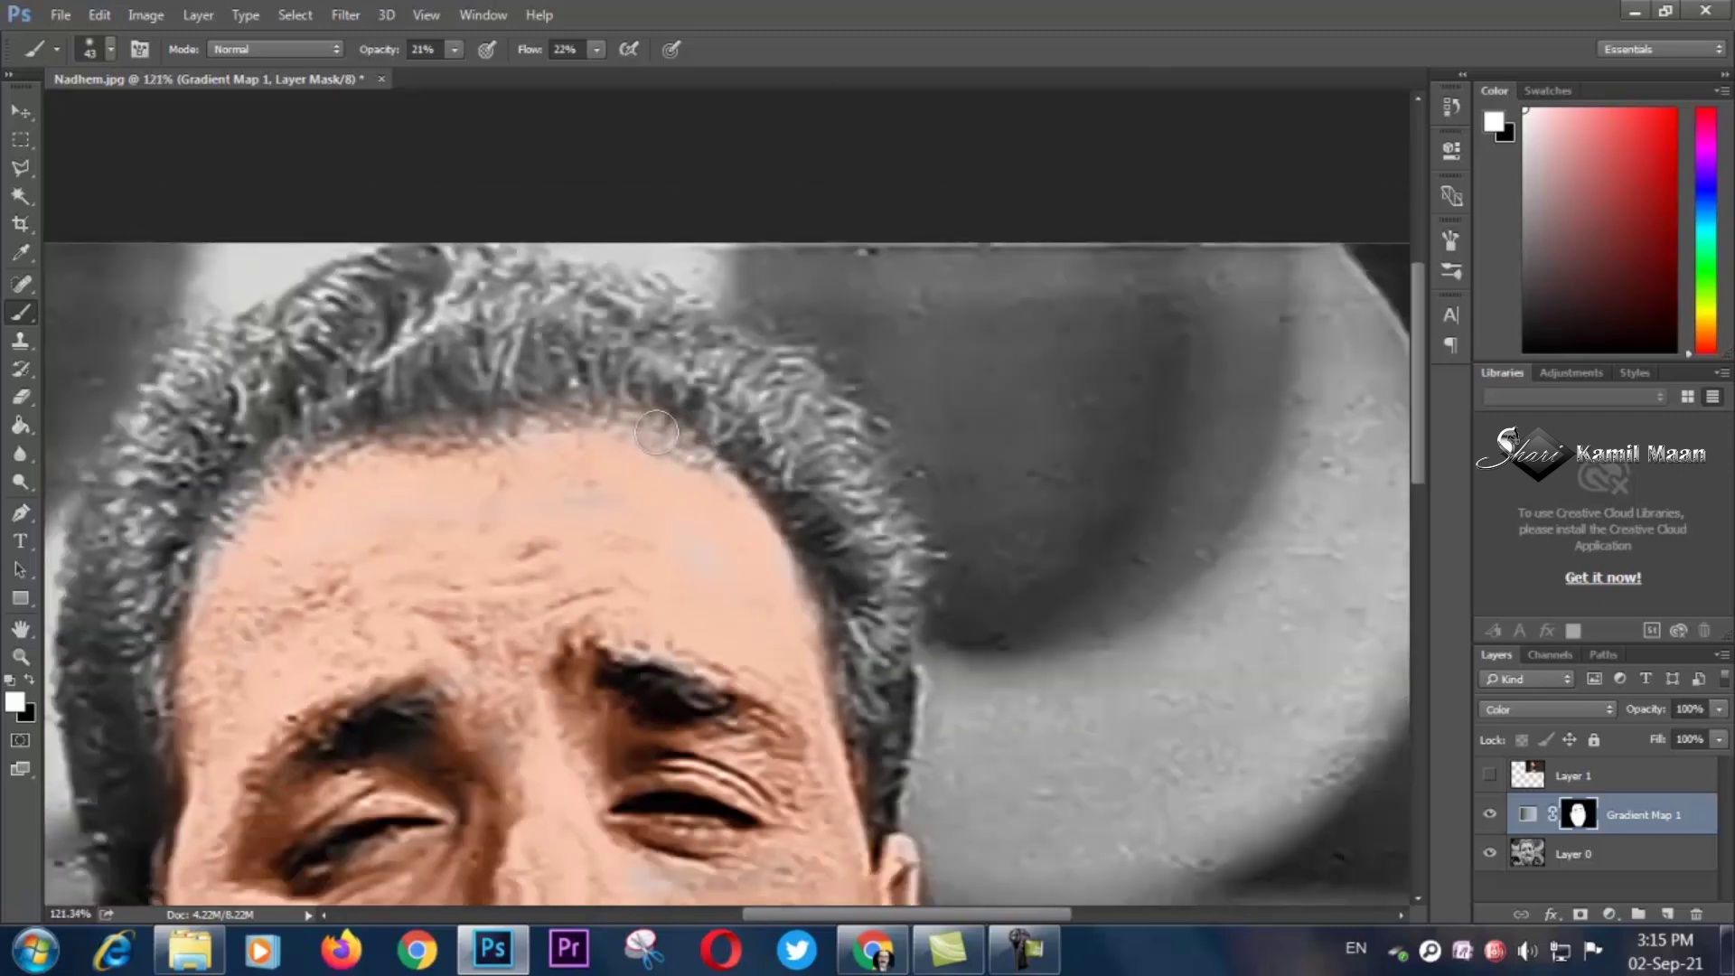
pyautogui.moveTo(214, 549)
pyautogui.mouseDown()
pyautogui.moveTo(279, 473)
pyautogui.moveTo(211, 560)
pyautogui.moveTo(206, 547)
pyautogui.moveTo(215, 658)
pyautogui.mouseUp()
pyautogui.scroll(-2, 253, 623)
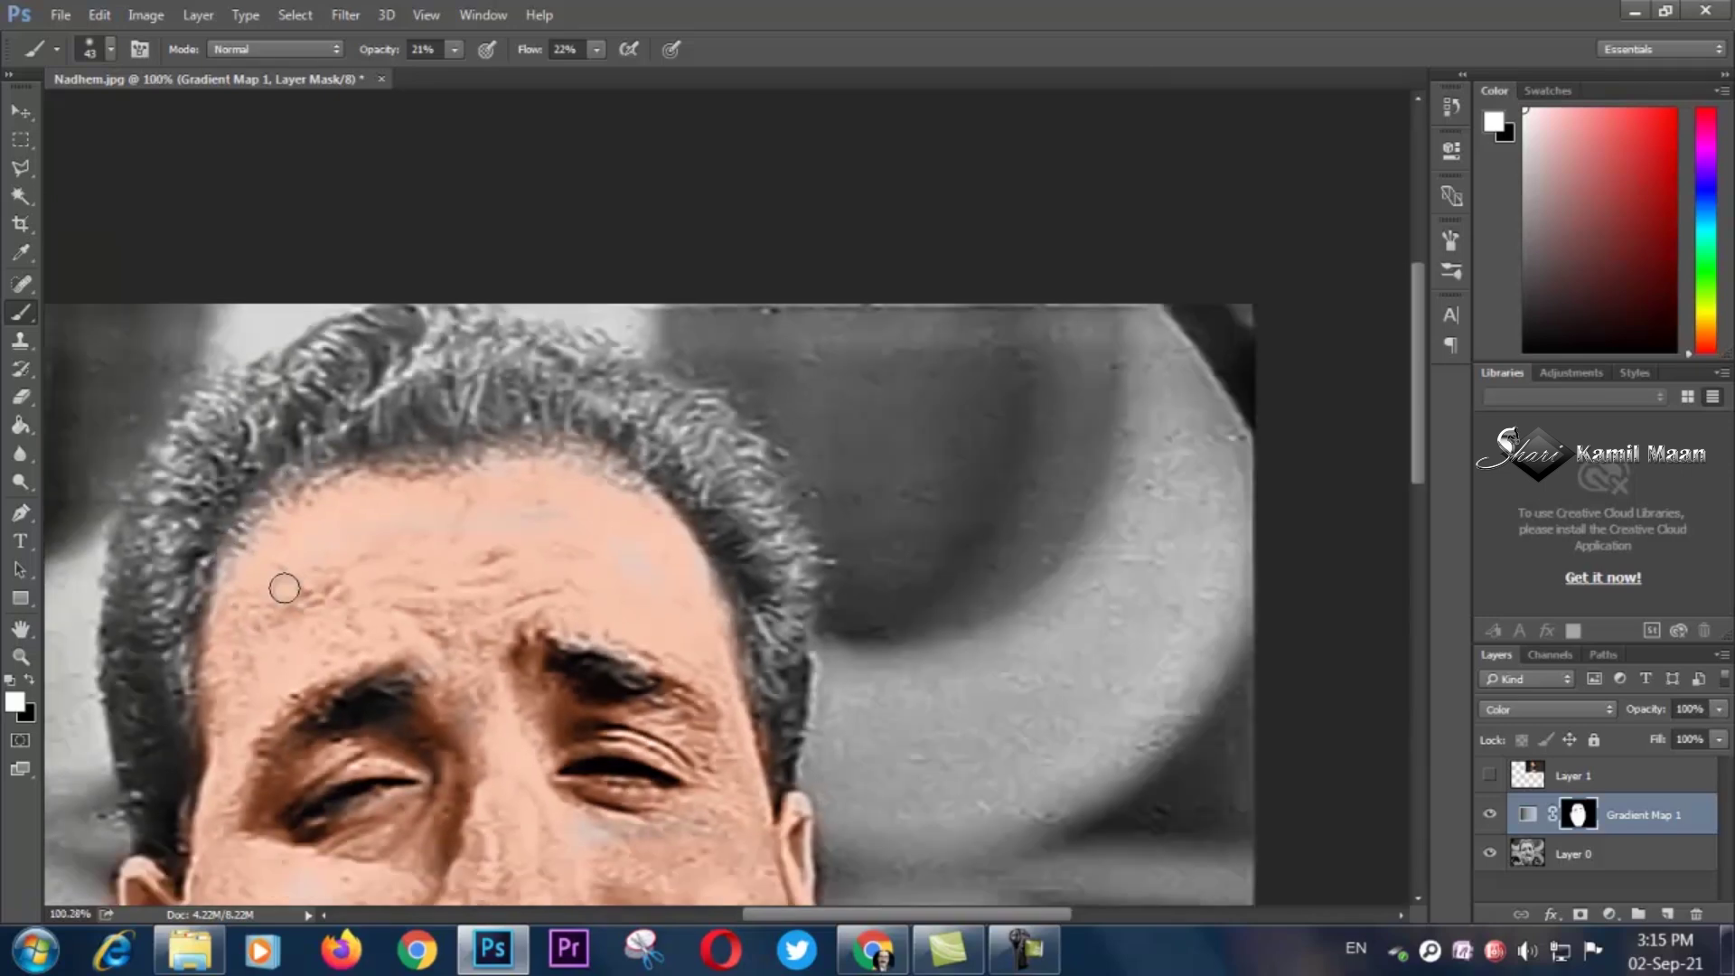
# Switch the painting colour to black and paint the mask over both eyebrows to remove the skin tint there.
pyautogui.scroll(4, 647, 791)
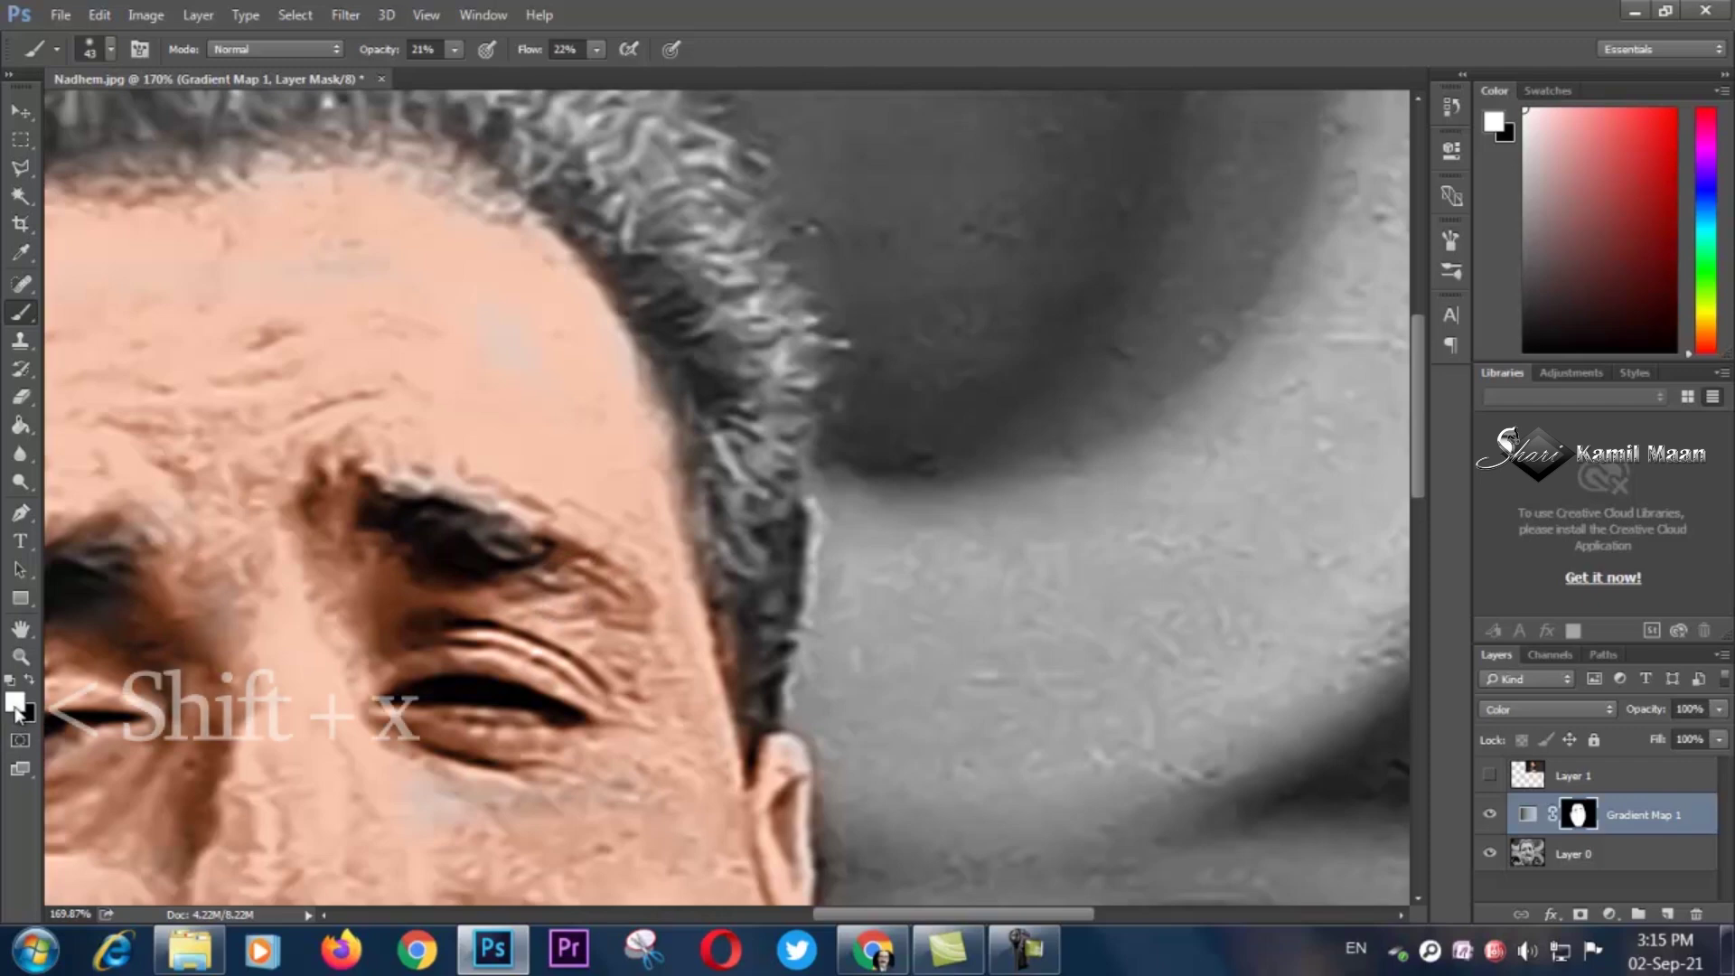
pyautogui.click(27, 681)
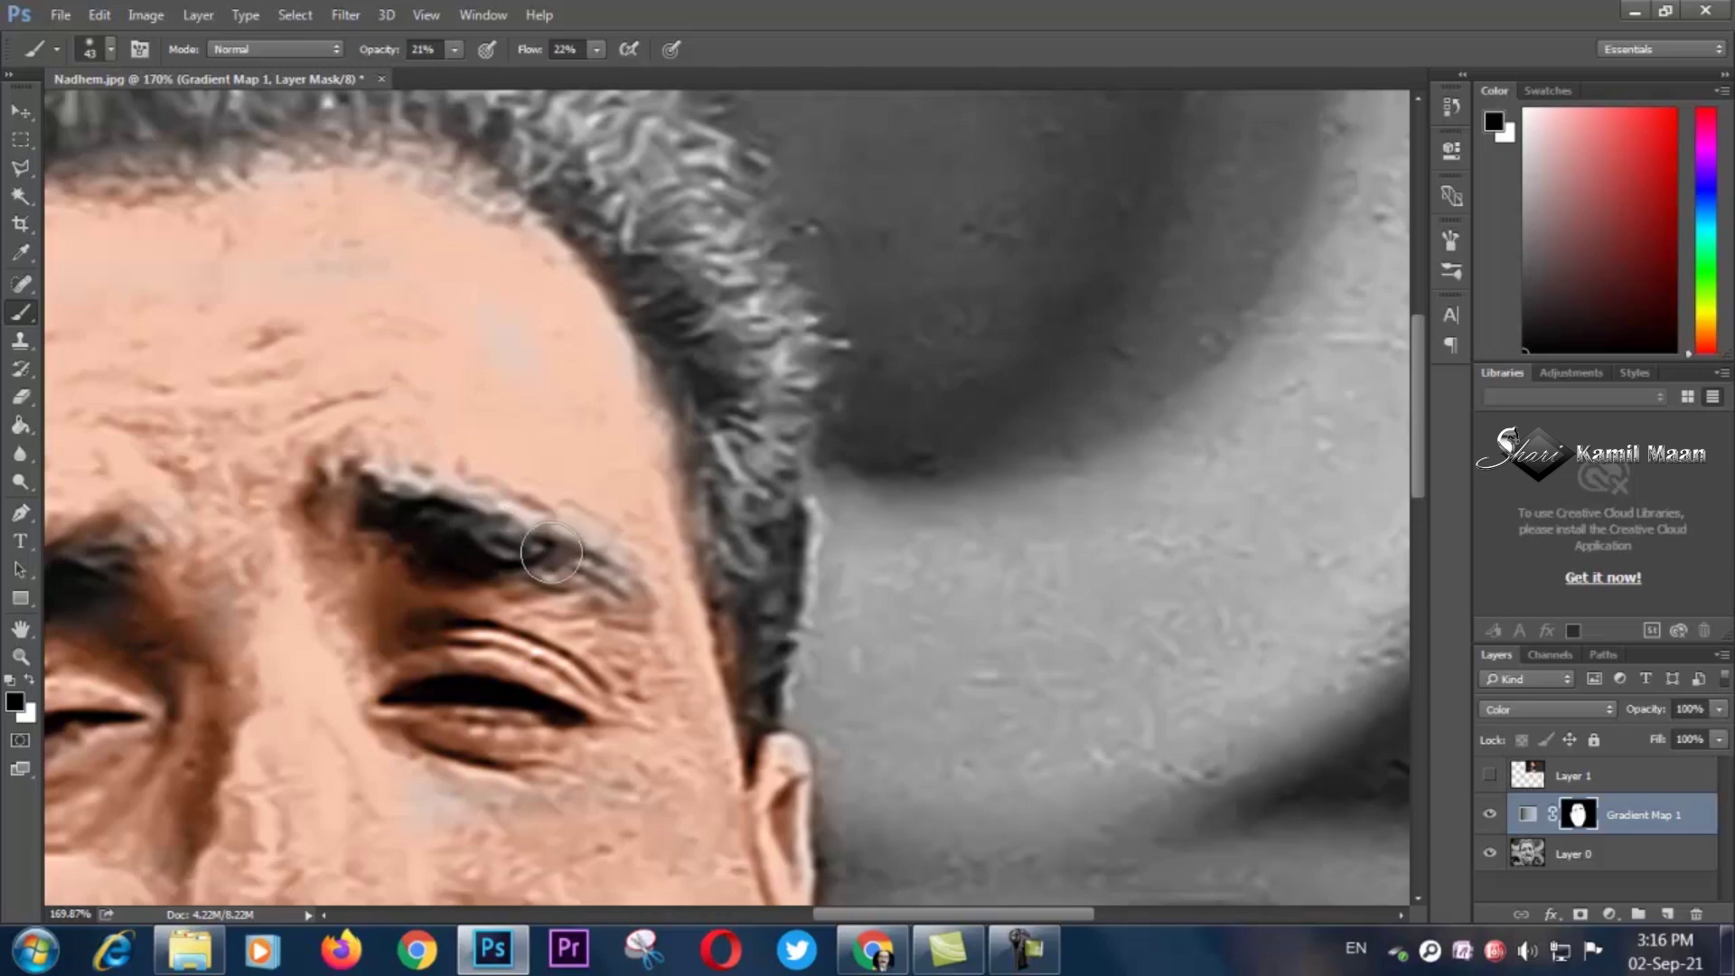
pyautogui.scroll(-3, 339, 513)
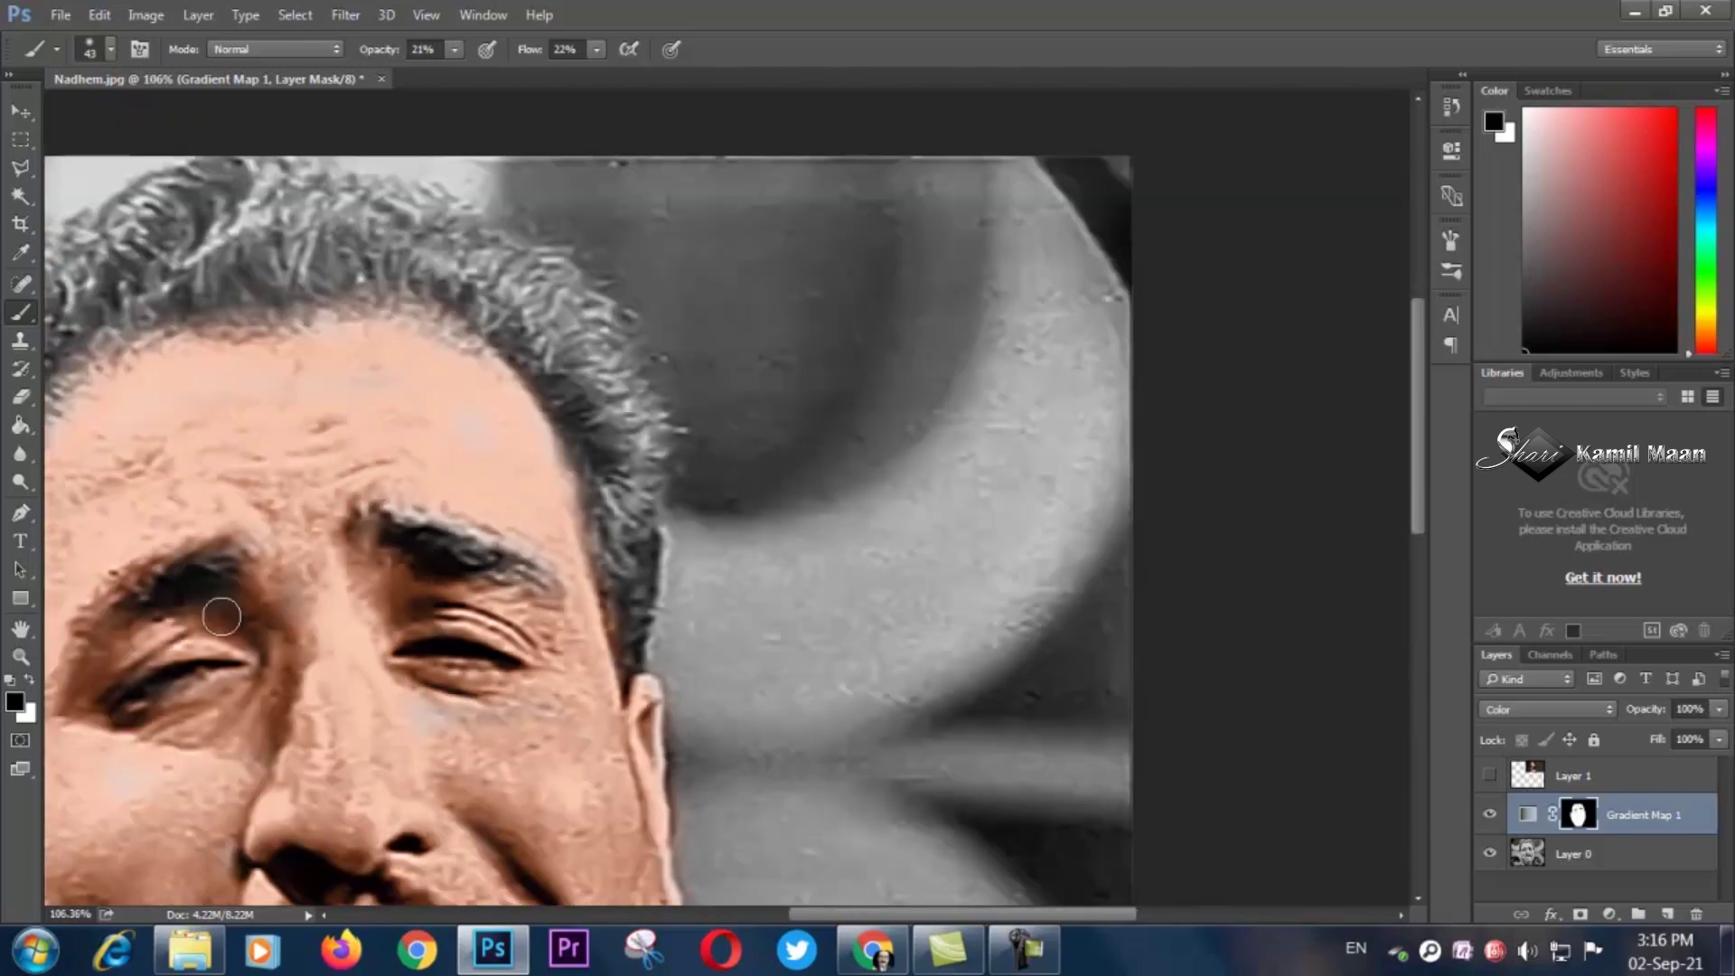
pyautogui.scroll(3, 127, 605)
pyautogui.moveTo(114, 611)
pyautogui.mouseDown()
pyautogui.moveTo(139, 586)
pyautogui.moveTo(55, 666)
pyautogui.moveTo(241, 558)
pyautogui.moveTo(62, 627)
pyautogui.moveTo(212, 567)
pyautogui.moveTo(117, 635)
pyautogui.moveTo(137, 605)
pyautogui.moveTo(256, 573)
pyautogui.mouseUp()
pyautogui.scroll(-3, 363, 593)
pyautogui.scroll(-2, 310, 631)
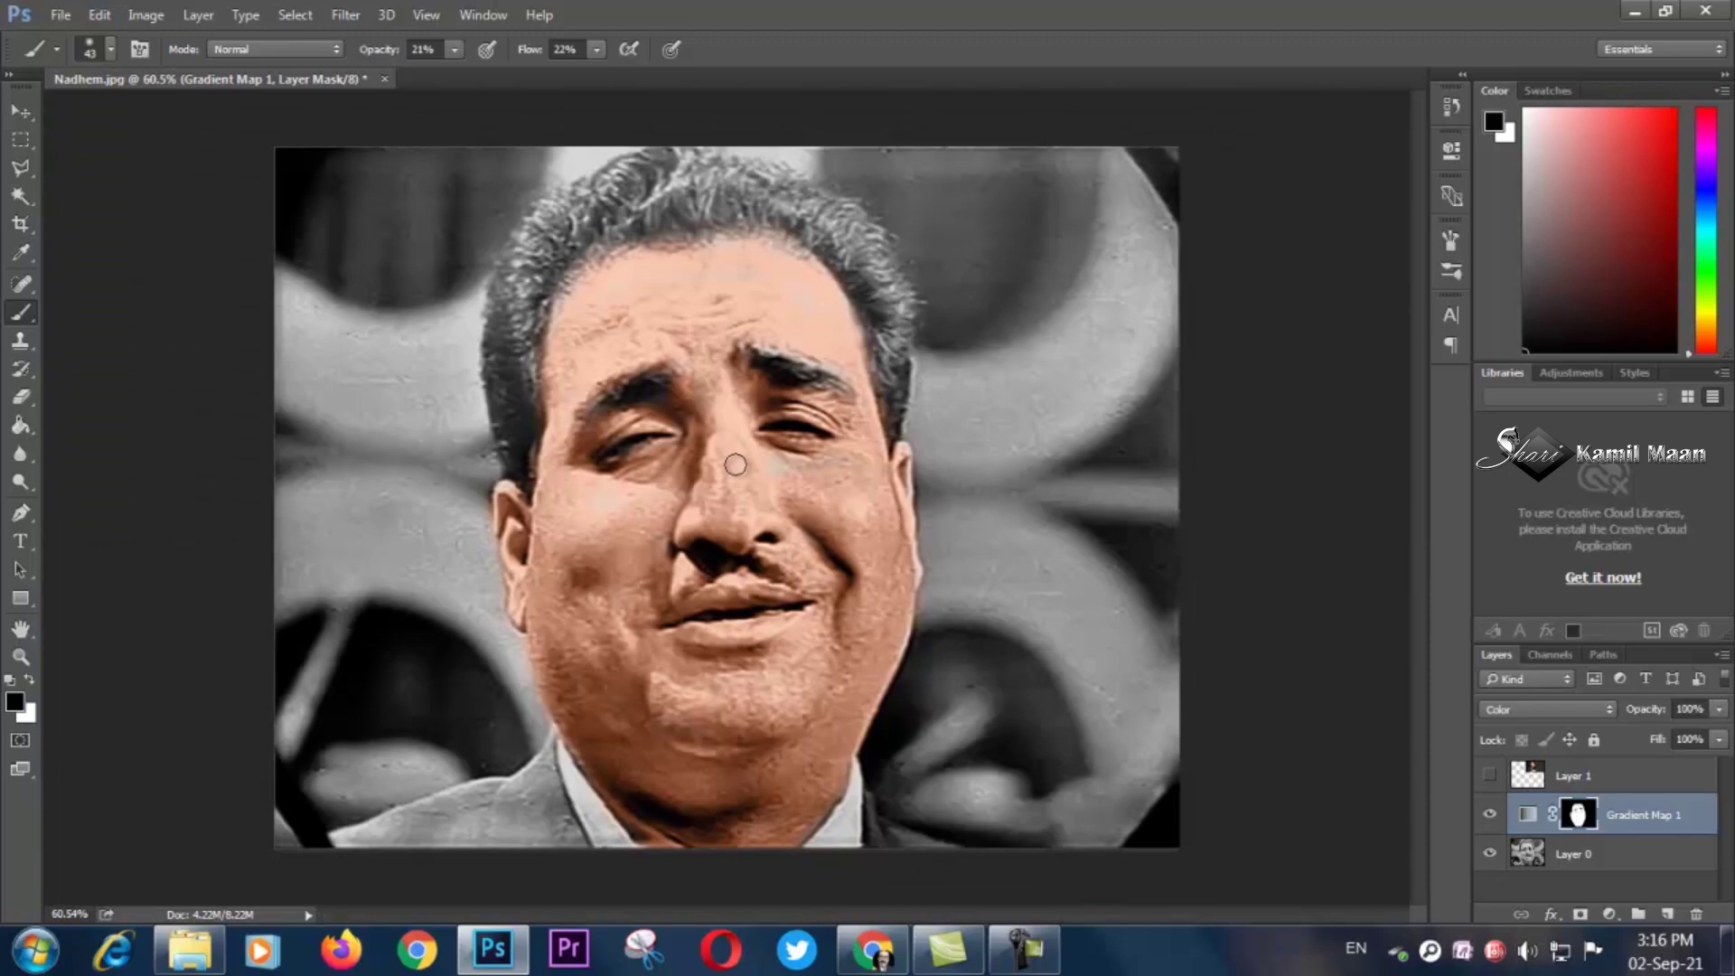
# Paint black on the mask over both eyes to take the skin colour off them.
pyautogui.scroll(2, 708, 453)
pyautogui.moveTo(608, 445)
pyautogui.mouseDown()
pyautogui.moveTo(476, 474)
pyautogui.moveTo(779, 385)
pyautogui.moveTo(897, 404)
pyautogui.moveTo(810, 412)
pyautogui.moveTo(825, 414)
pyautogui.moveTo(766, 449)
pyautogui.mouseUp()
pyautogui.scroll(-2, 766, 449)
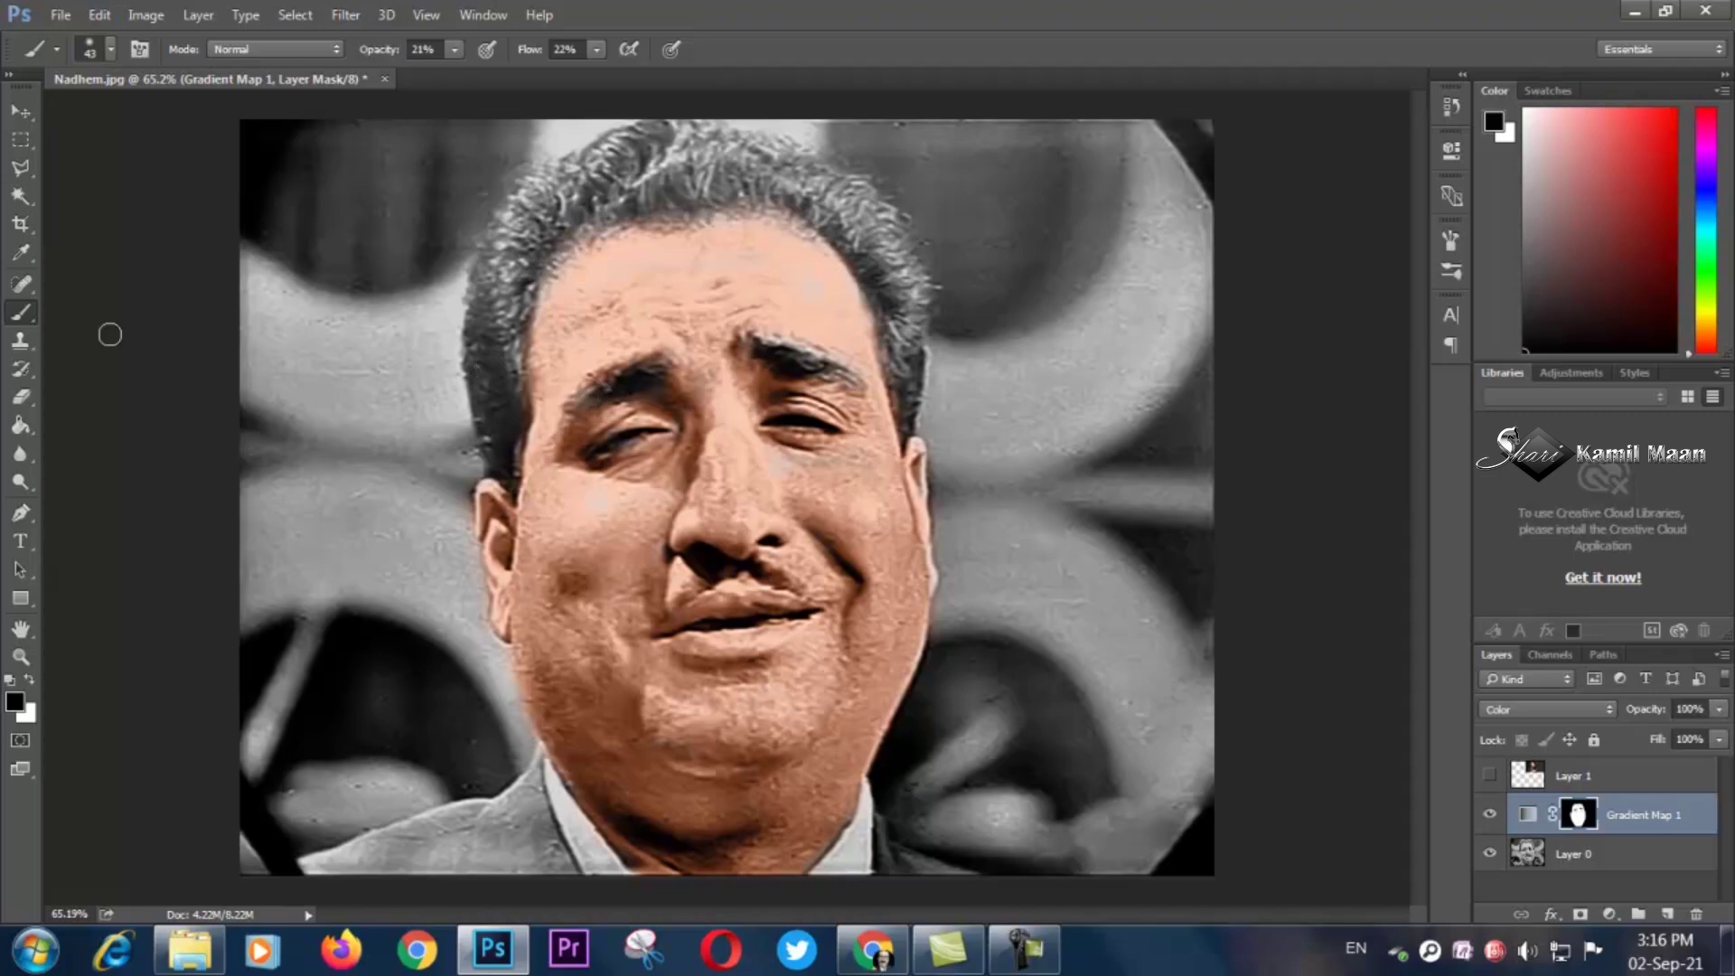
# Lower the Gradient Map layer's opacity with the Move tool active to make the skin colour subtler.
pyautogui.click(26, 114)
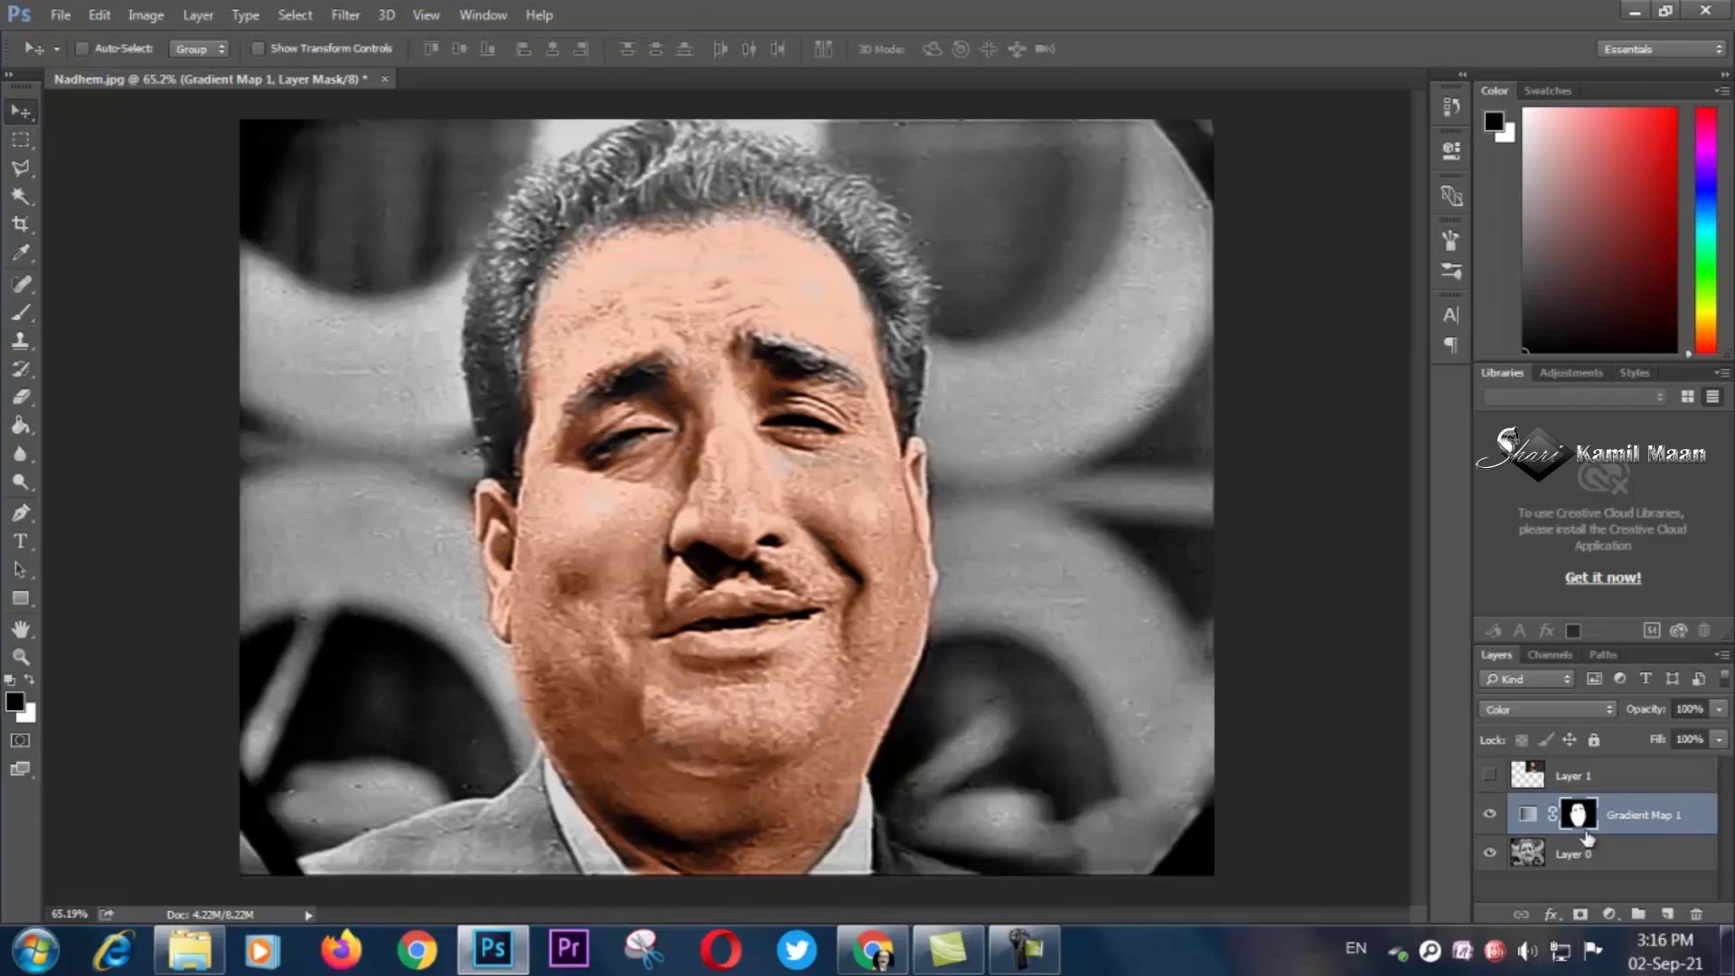
pyautogui.click(1719, 710)
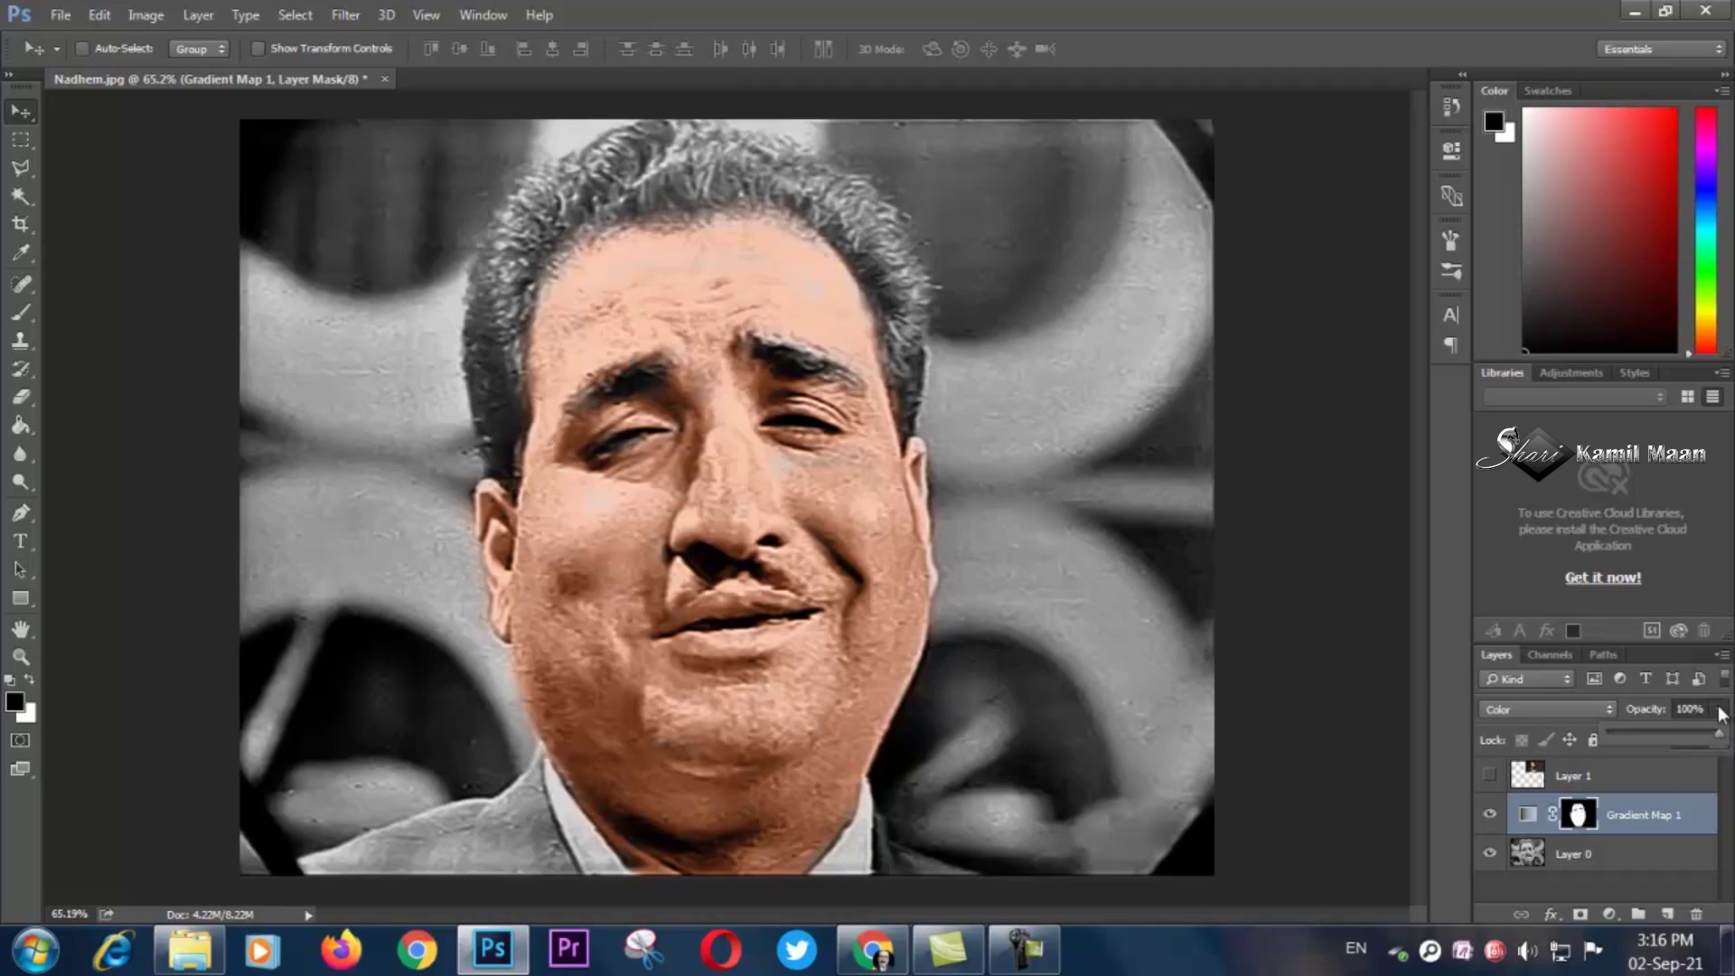
pyautogui.moveTo(1725, 739); pyautogui.dragTo(1709, 739)
pyautogui.click(1719, 710)
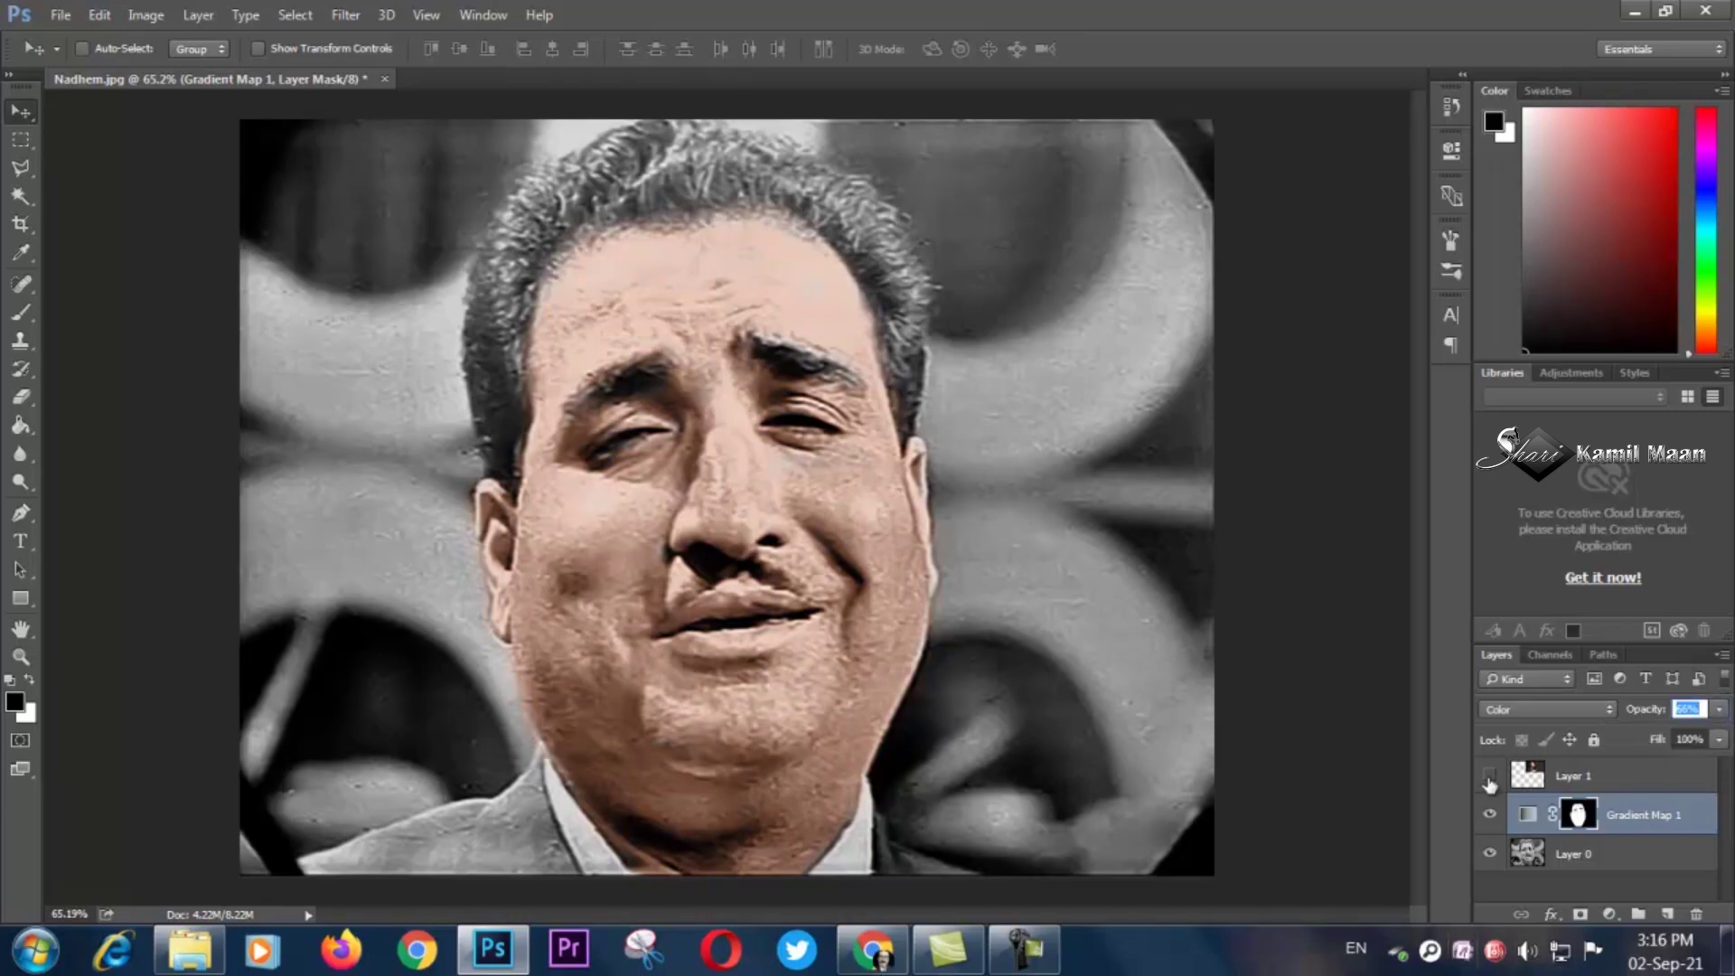
# Select Layer 0 and set the foreground colour to the near-black #0e0d0d sampled from the portrait near the eyebrow.
pyautogui.click(1530, 857)
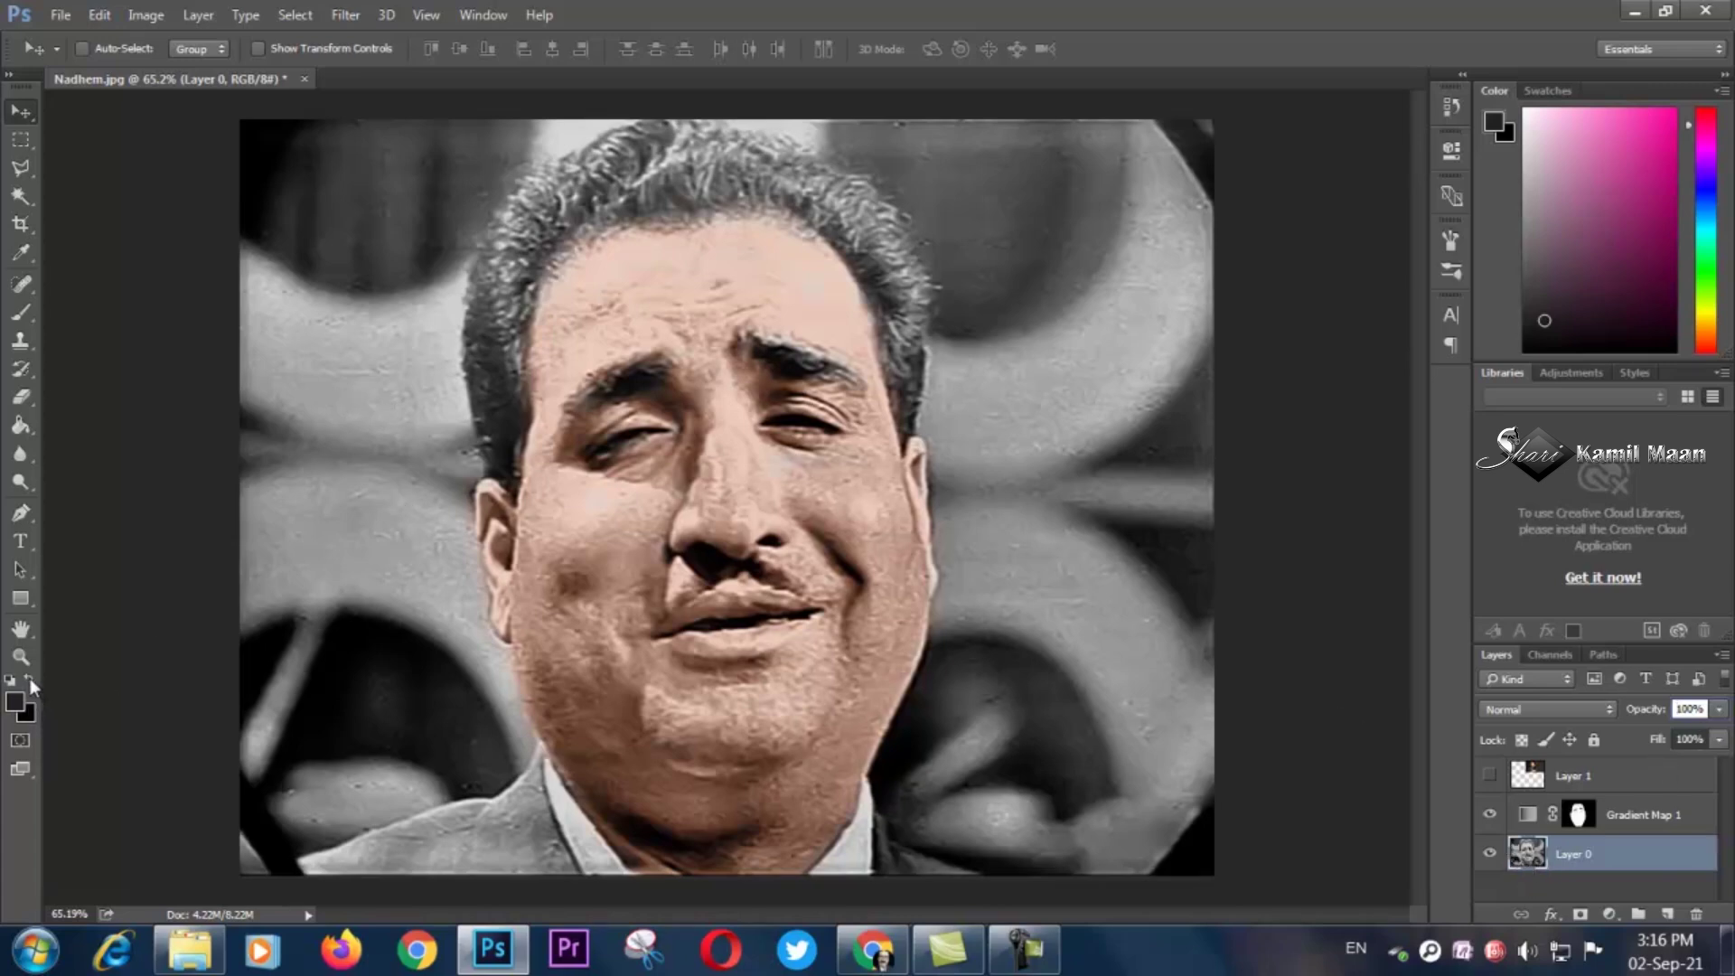
pyautogui.click(17, 709)
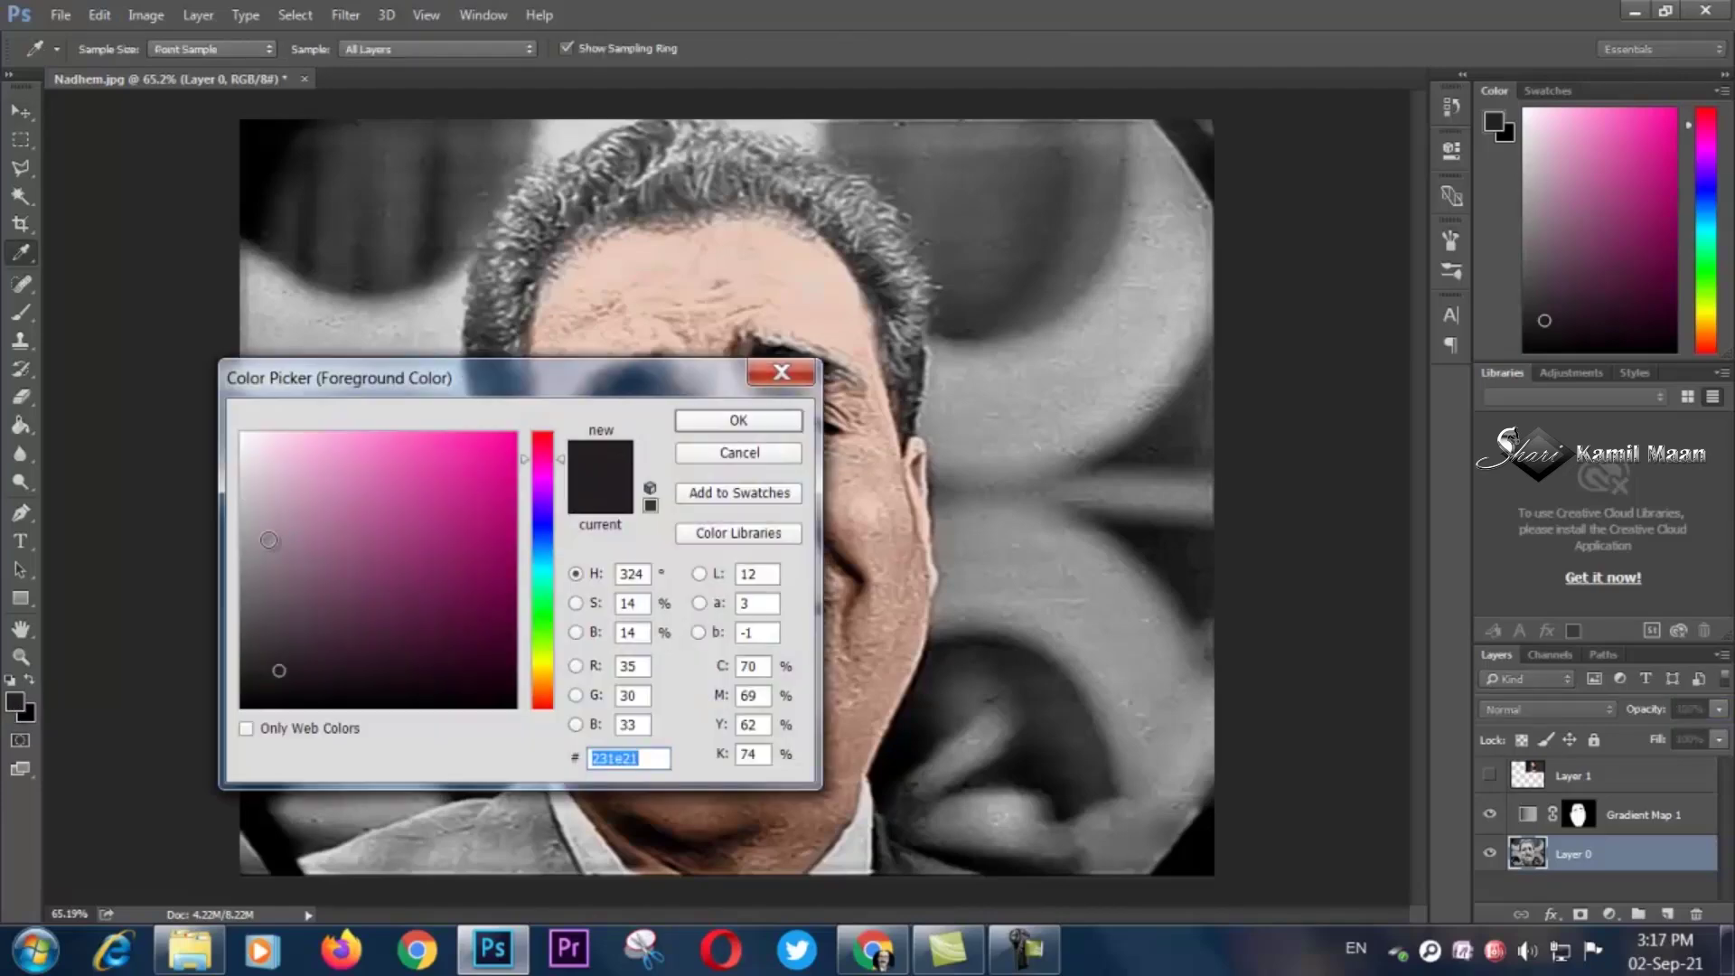
pyautogui.moveTo(546, 371); pyautogui.dragTo(1241, 343)
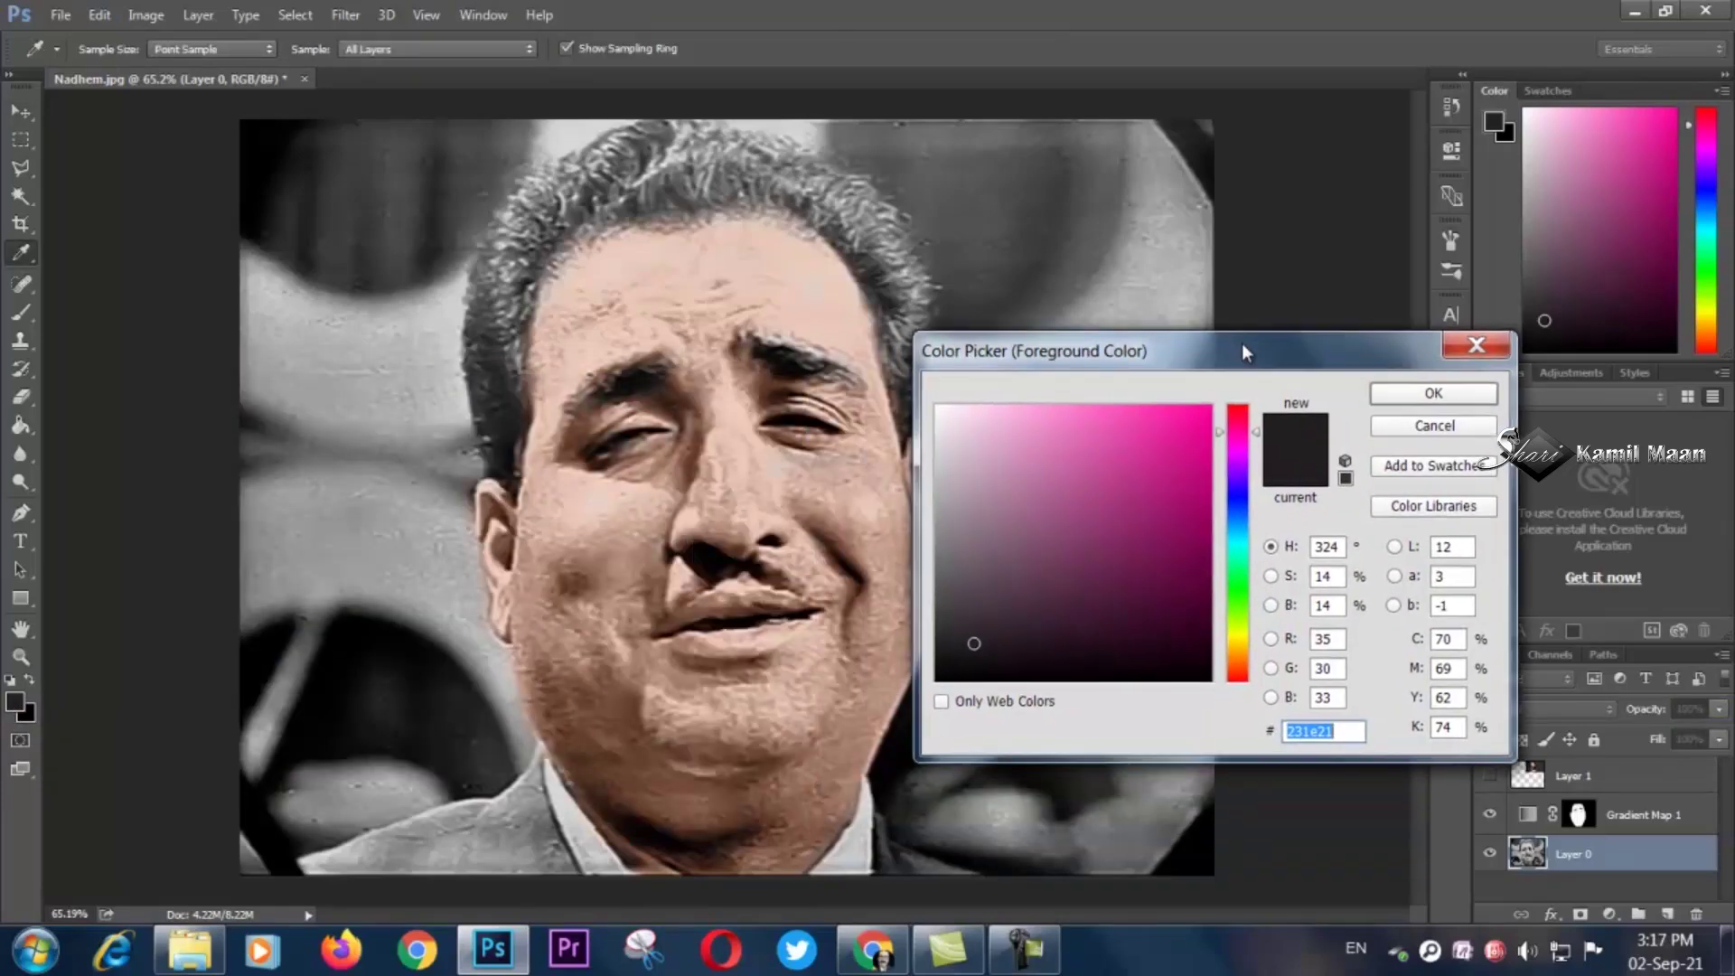
pyautogui.click(743, 395)
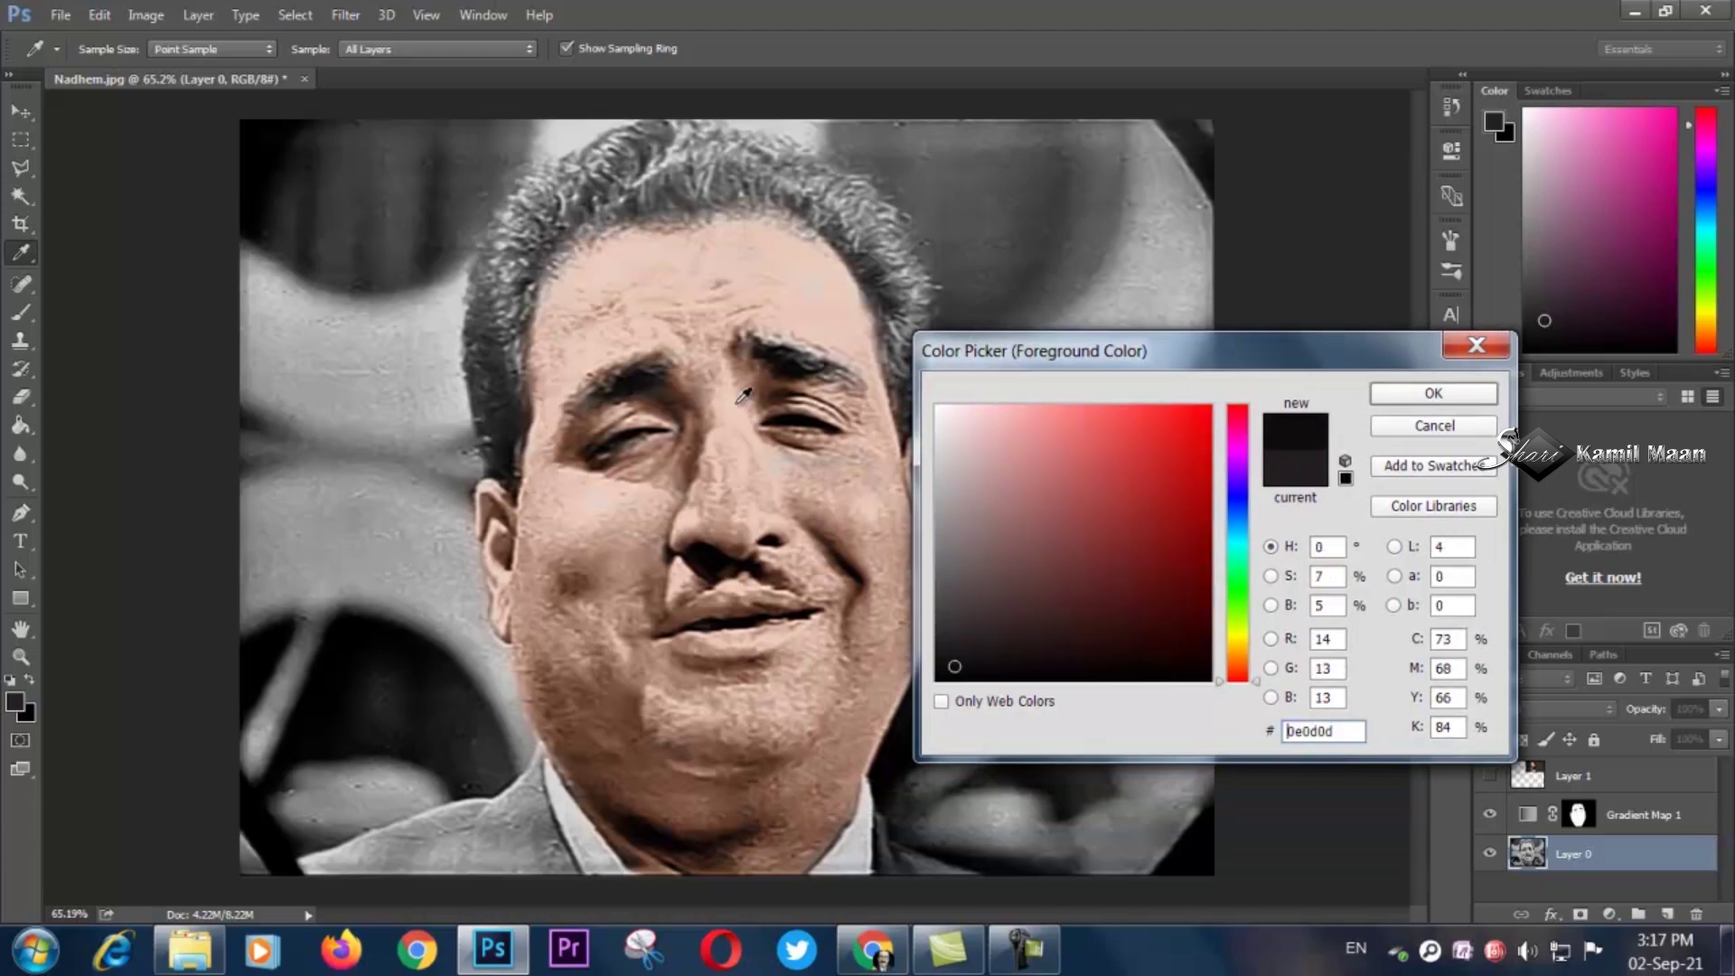
pyautogui.click(1433, 394)
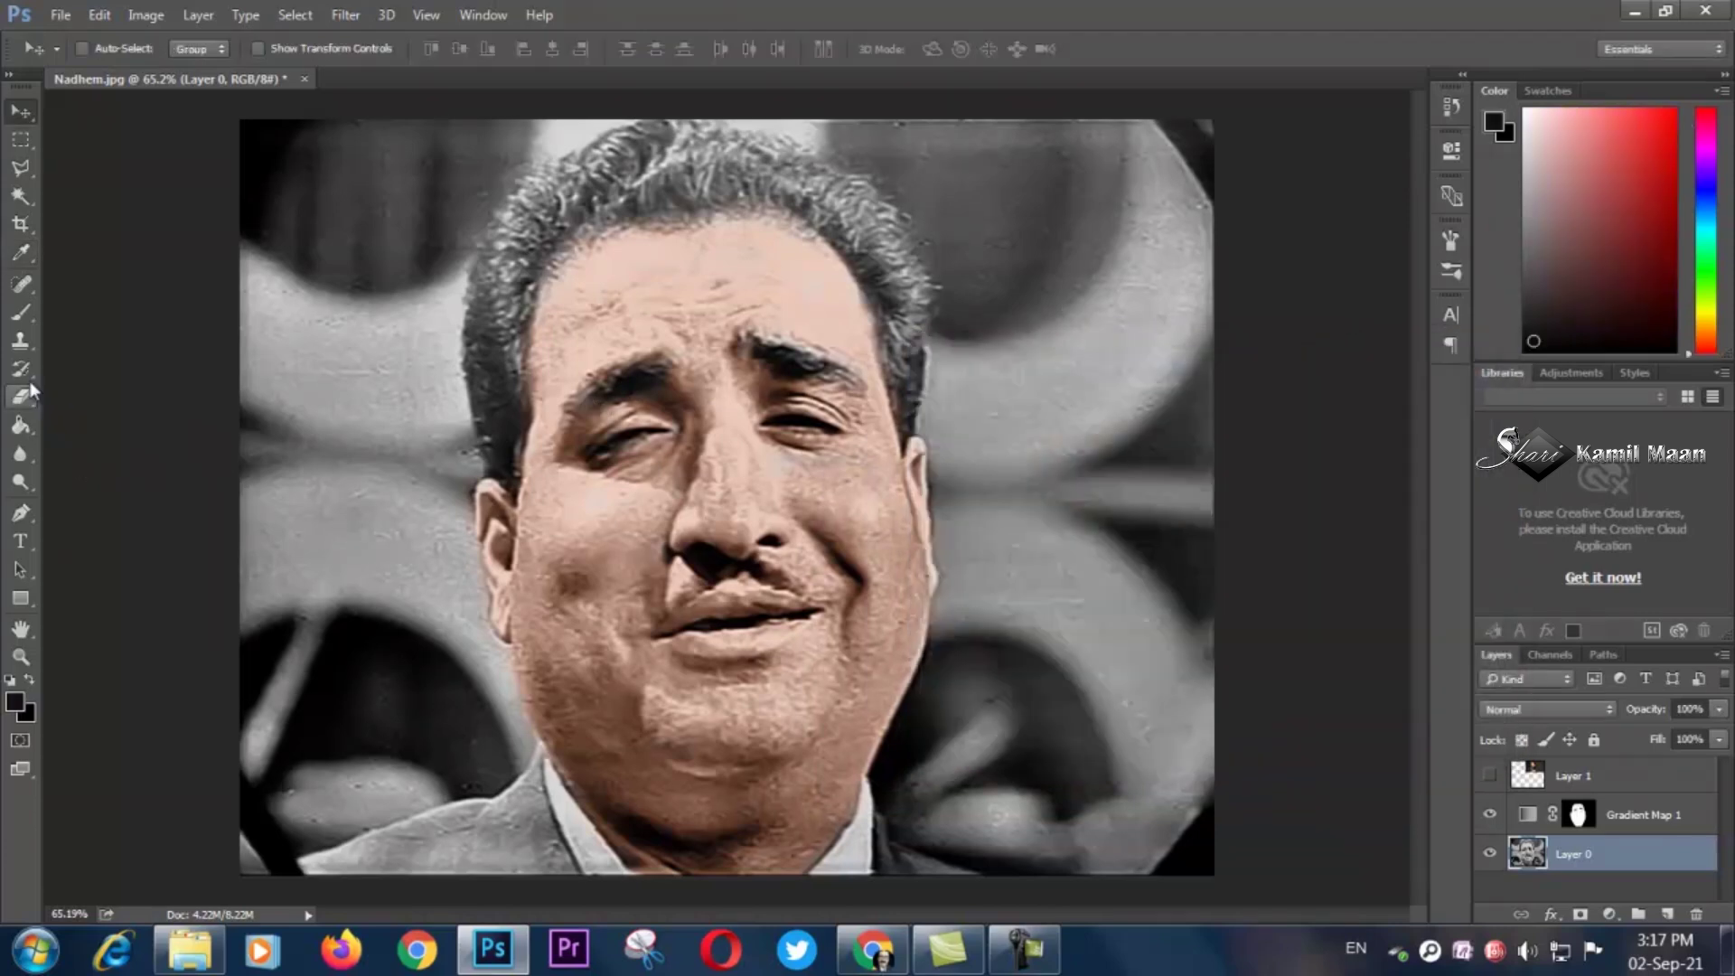
# Darken the hair on Layer 0 from one side to the other with a soft 43 px brush at 21% opacity and 22% flow.
pyautogui.click(19, 313)
pyautogui.scroll(2, 439, 268)
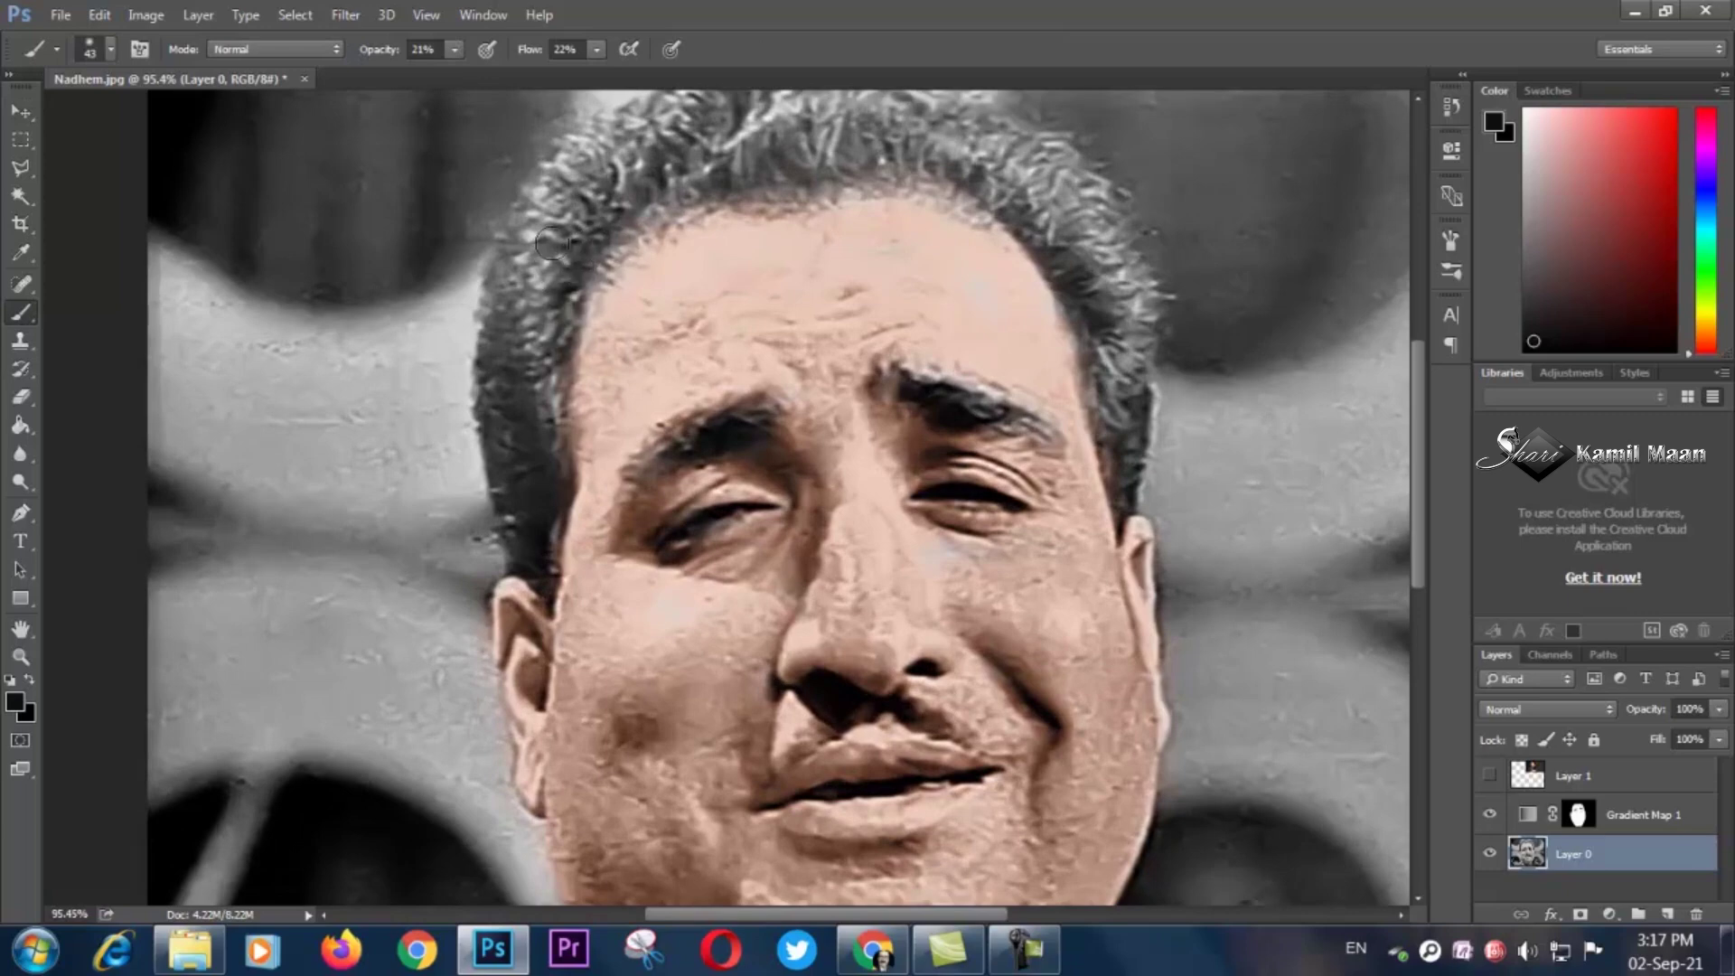
pyautogui.moveTo(518, 290)
pyautogui.mouseDown()
pyautogui.moveTo(548, 323)
pyautogui.moveTo(551, 521)
pyautogui.moveTo(507, 476)
pyautogui.moveTo(562, 402)
pyautogui.moveTo(534, 471)
pyautogui.moveTo(557, 551)
pyautogui.moveTo(507, 500)
pyautogui.moveTo(522, 532)
pyautogui.moveTo(520, 264)
pyautogui.moveTo(493, 412)
pyautogui.moveTo(507, 291)
pyautogui.mouseUp()
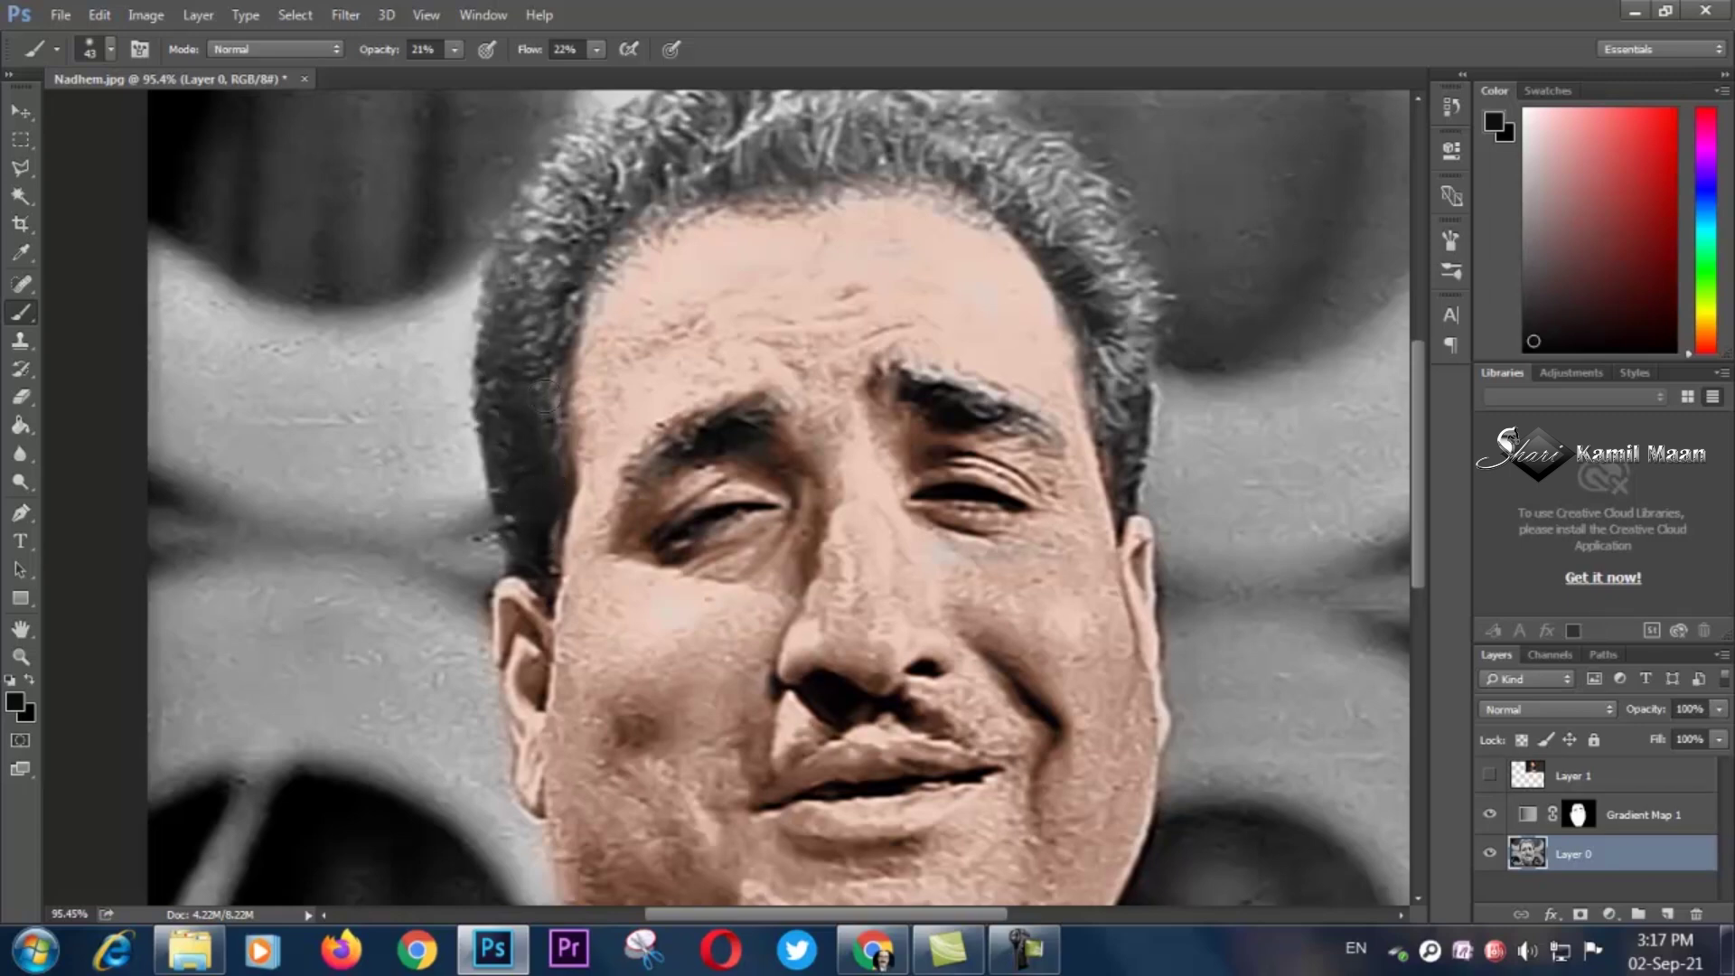
pyautogui.click(646, 218)
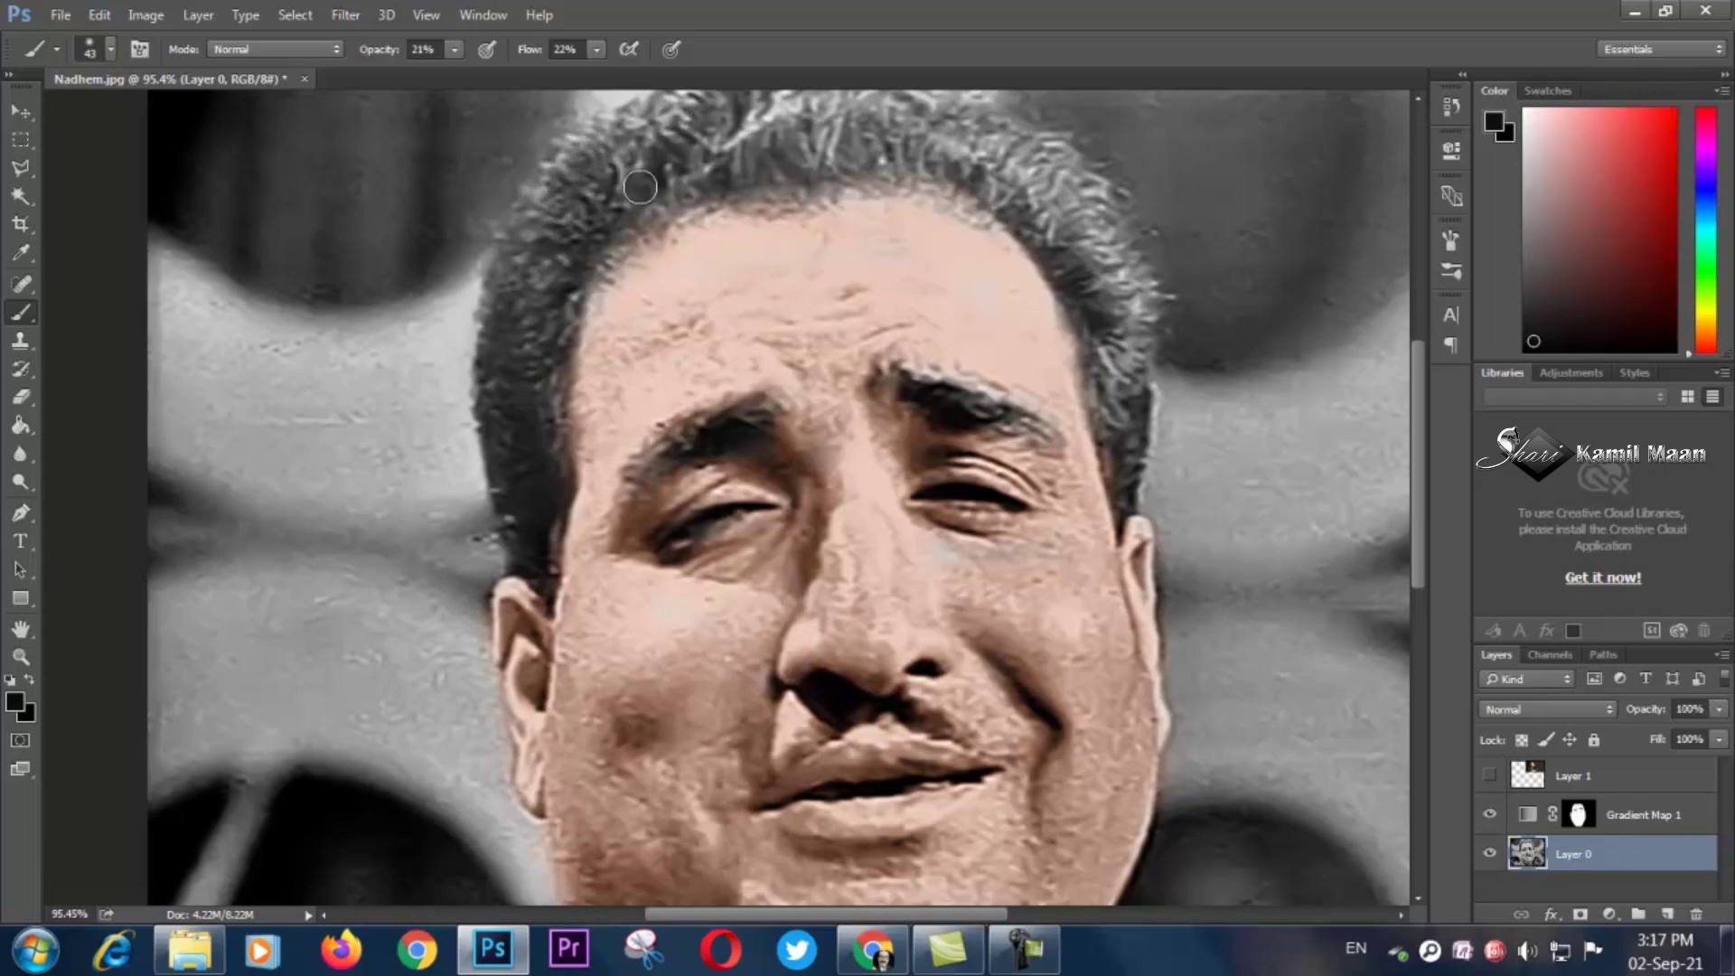
pyautogui.scroll(-5, 640, 187)
pyautogui.scroll(5, 615, 199)
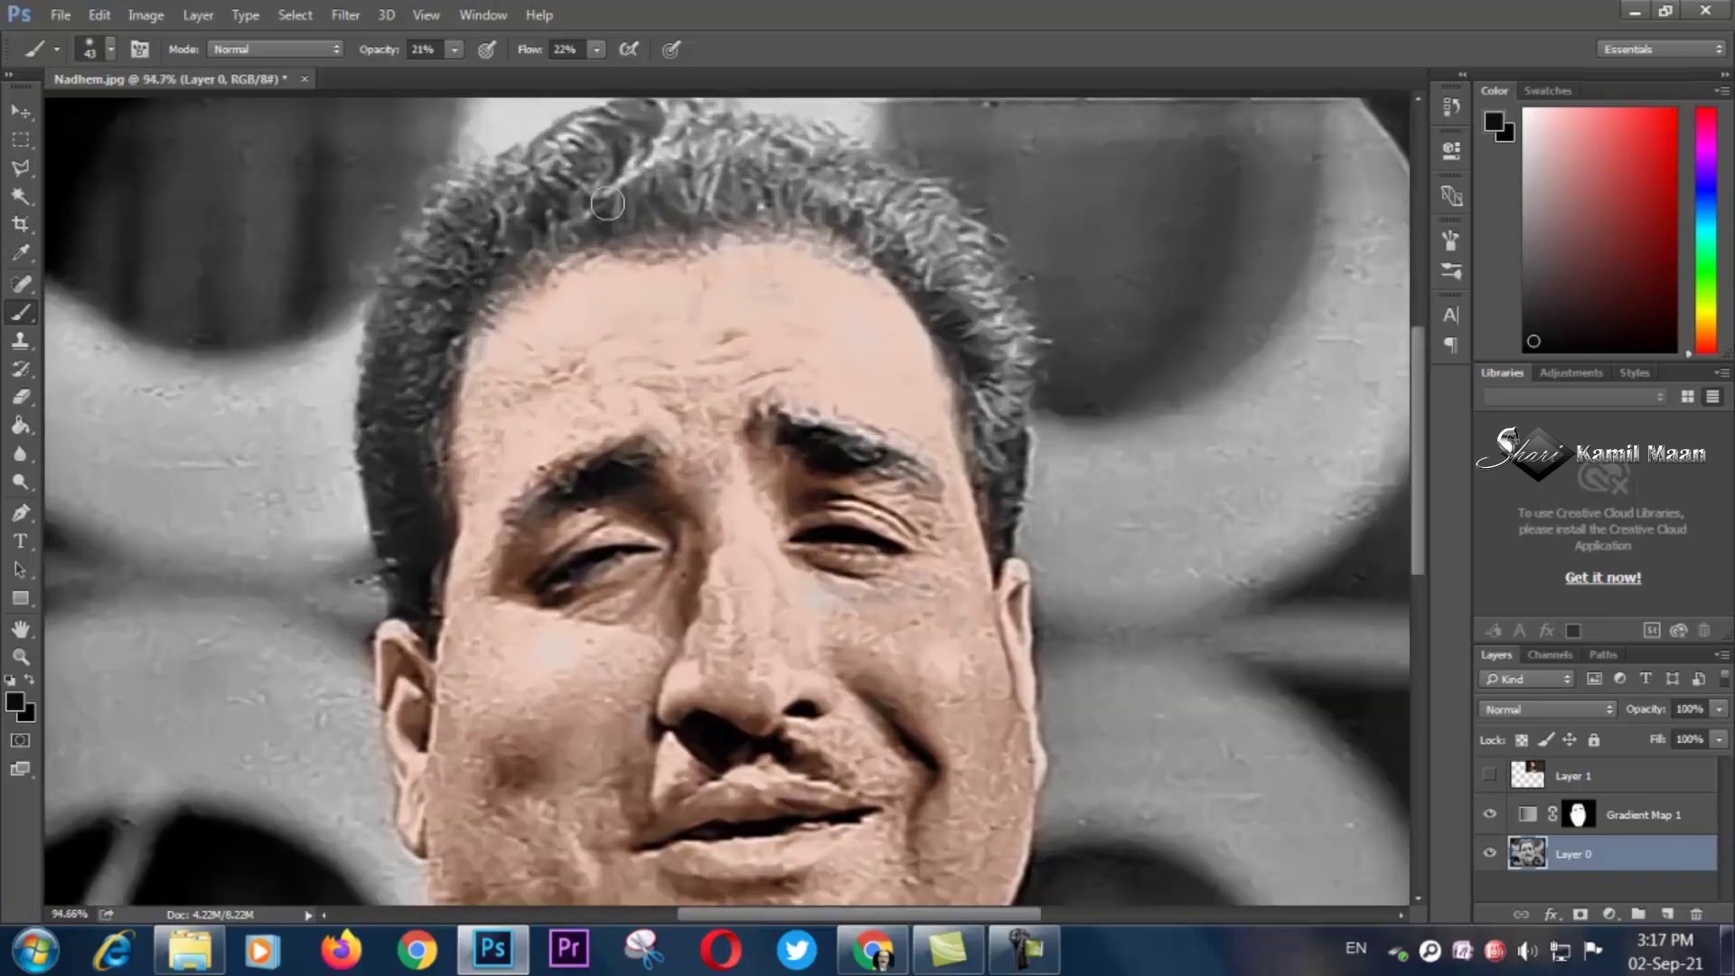
pyautogui.moveTo(759, 168)
pyautogui.mouseDown()
pyautogui.moveTo(587, 190)
pyautogui.moveTo(779, 186)
pyautogui.moveTo(634, 219)
pyautogui.moveTo(744, 153)
pyautogui.moveTo(618, 169)
pyautogui.moveTo(727, 135)
pyautogui.moveTo(604, 169)
pyautogui.mouseUp()
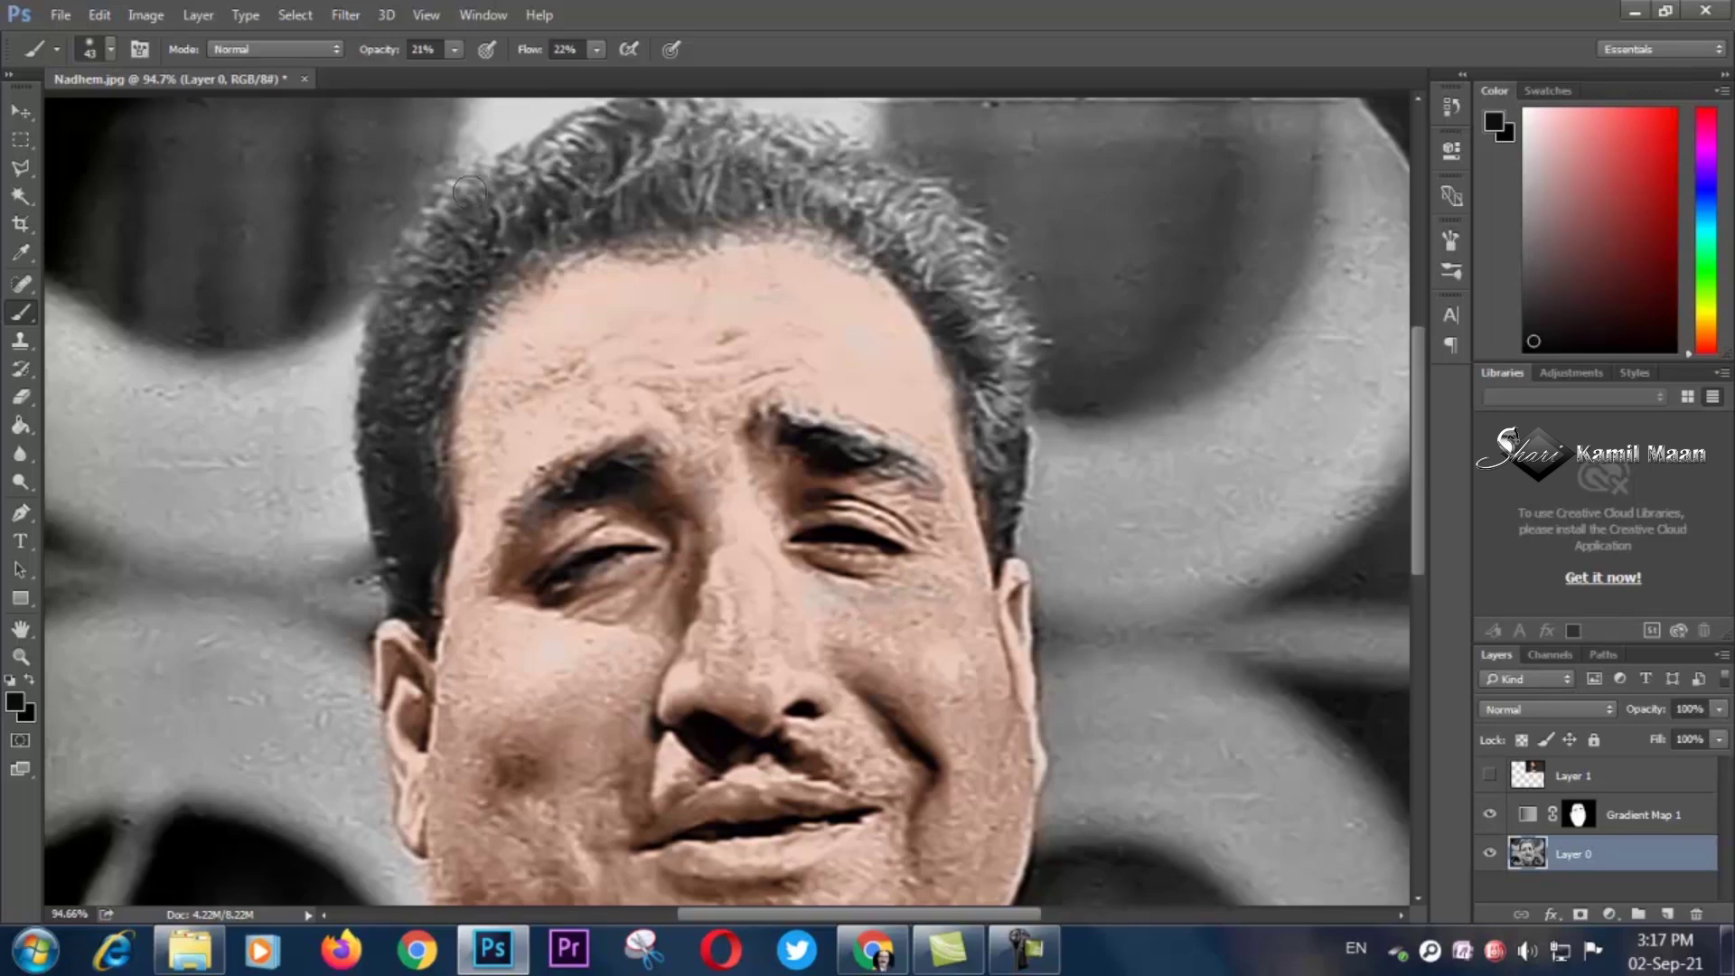
pyautogui.moveTo(676, 213)
pyautogui.mouseDown()
pyautogui.moveTo(809, 170)
pyautogui.moveTo(845, 206)
pyautogui.moveTo(811, 178)
pyautogui.moveTo(683, 159)
pyautogui.moveTo(808, 134)
pyautogui.moveTo(660, 142)
pyautogui.moveTo(666, 123)
pyautogui.moveTo(636, 171)
pyautogui.moveTo(745, 110)
pyautogui.moveTo(833, 143)
pyautogui.moveTo(946, 258)
pyautogui.moveTo(841, 240)
pyautogui.moveTo(860, 226)
pyautogui.moveTo(919, 267)
pyautogui.moveTo(892, 219)
pyautogui.moveTo(997, 363)
pyautogui.moveTo(976, 255)
pyautogui.moveTo(1019, 343)
pyautogui.moveTo(946, 199)
pyautogui.moveTo(899, 211)
pyautogui.moveTo(968, 257)
pyautogui.moveTo(976, 369)
pyautogui.moveTo(1012, 471)
pyautogui.moveTo(1029, 356)
pyautogui.moveTo(1010, 447)
pyautogui.moveTo(990, 459)
pyautogui.moveTo(994, 406)
pyautogui.moveTo(999, 462)
pyautogui.moveTo(984, 418)
pyautogui.moveTo(992, 501)
pyautogui.moveTo(963, 380)
pyautogui.moveTo(996, 523)
pyautogui.moveTo(993, 378)
pyautogui.moveTo(1005, 486)
pyautogui.moveTo(1012, 362)
pyautogui.mouseUp()
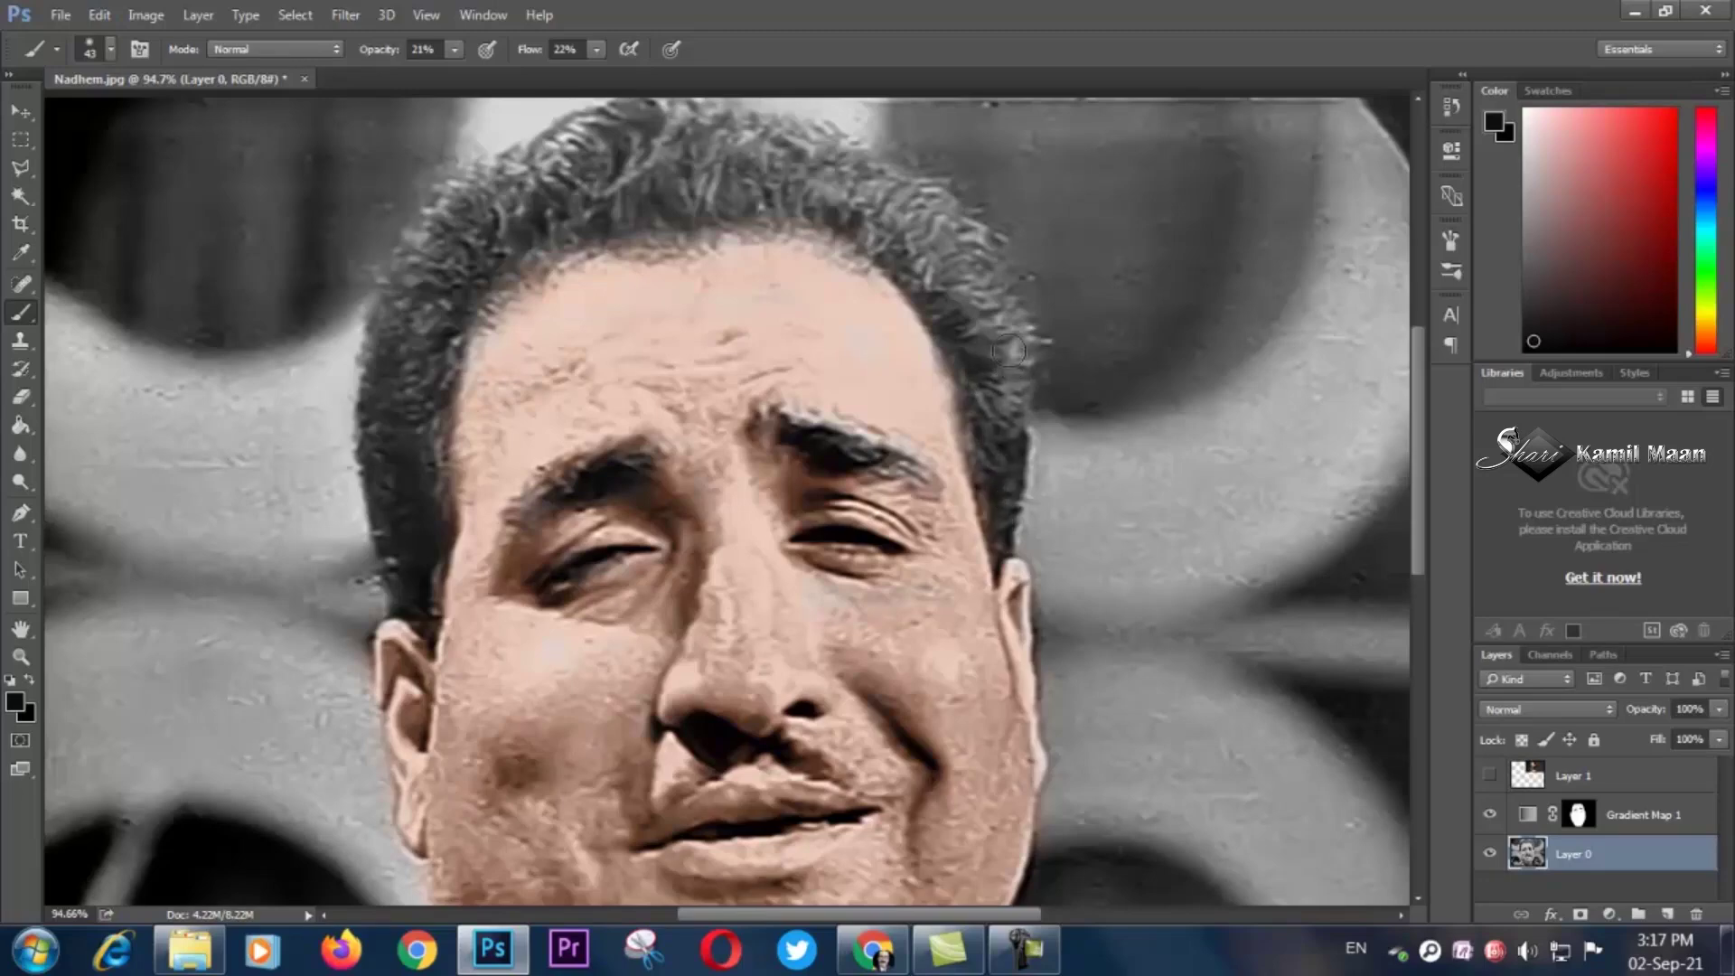
# Darken the eyebrows and moustache on Layer 0, reducing the brush size to 23 px for the finer areas.
pyautogui.moveTo(781, 440)
pyautogui.mouseDown()
pyautogui.moveTo(831, 457)
pyautogui.moveTo(824, 433)
pyautogui.moveTo(767, 419)
pyautogui.moveTo(832, 458)
pyautogui.moveTo(934, 469)
pyautogui.mouseUp()
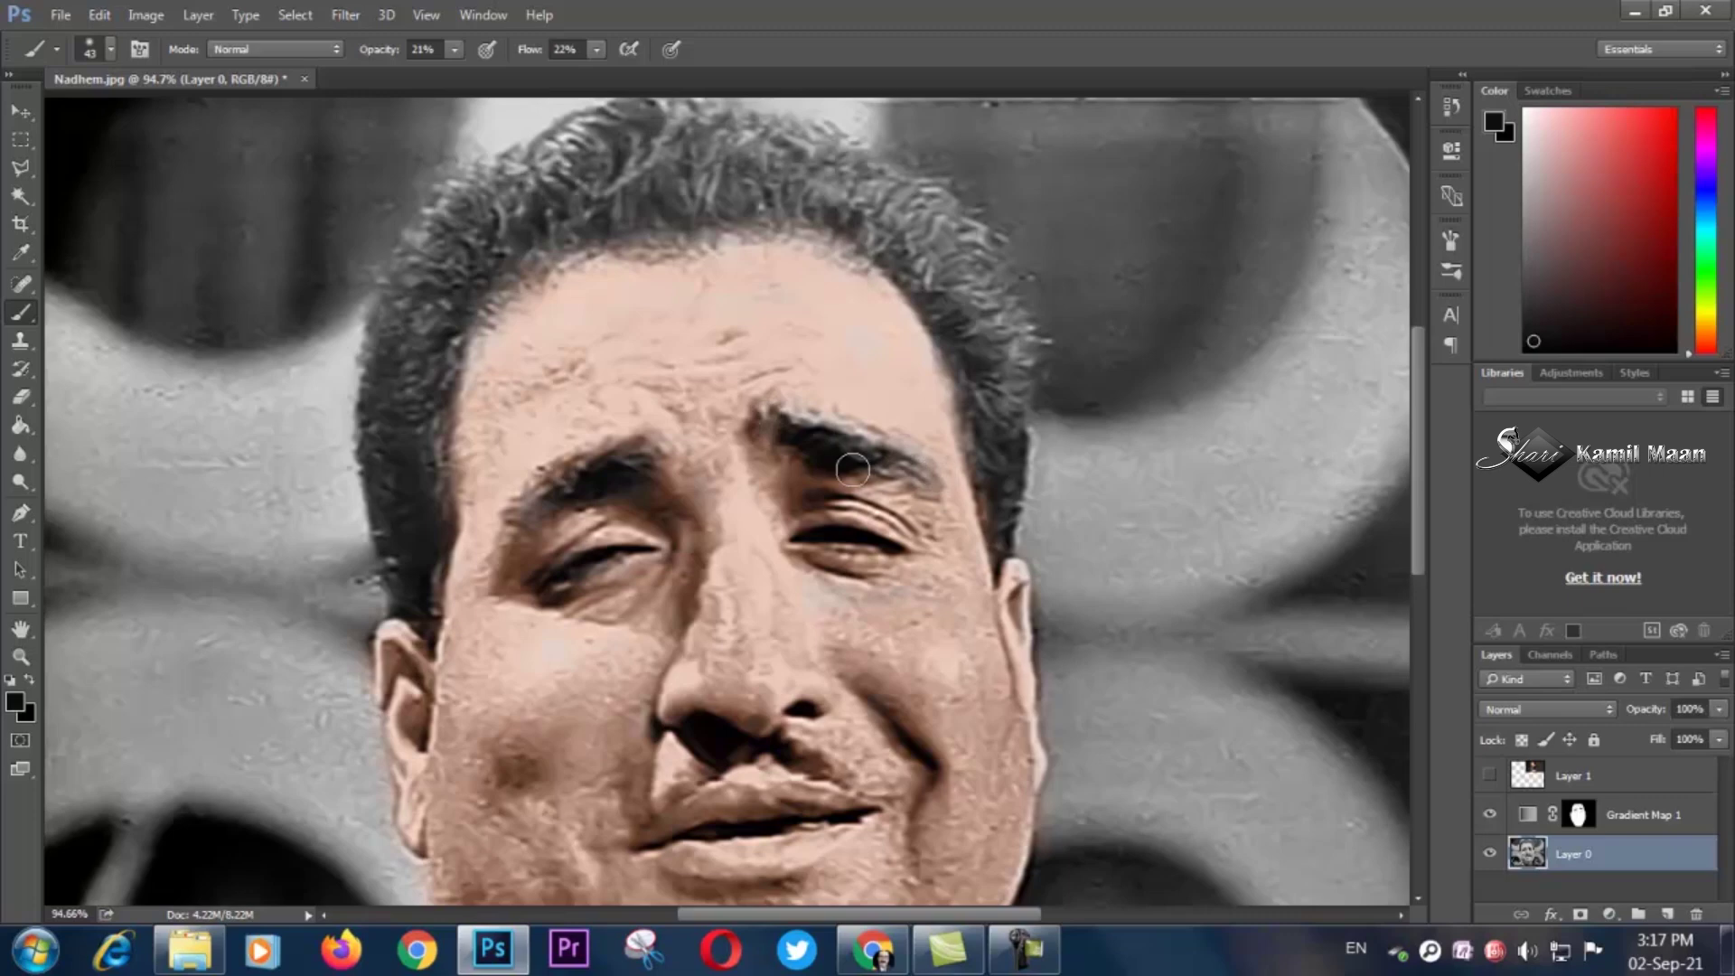
pyautogui.rightClick(637, 466)
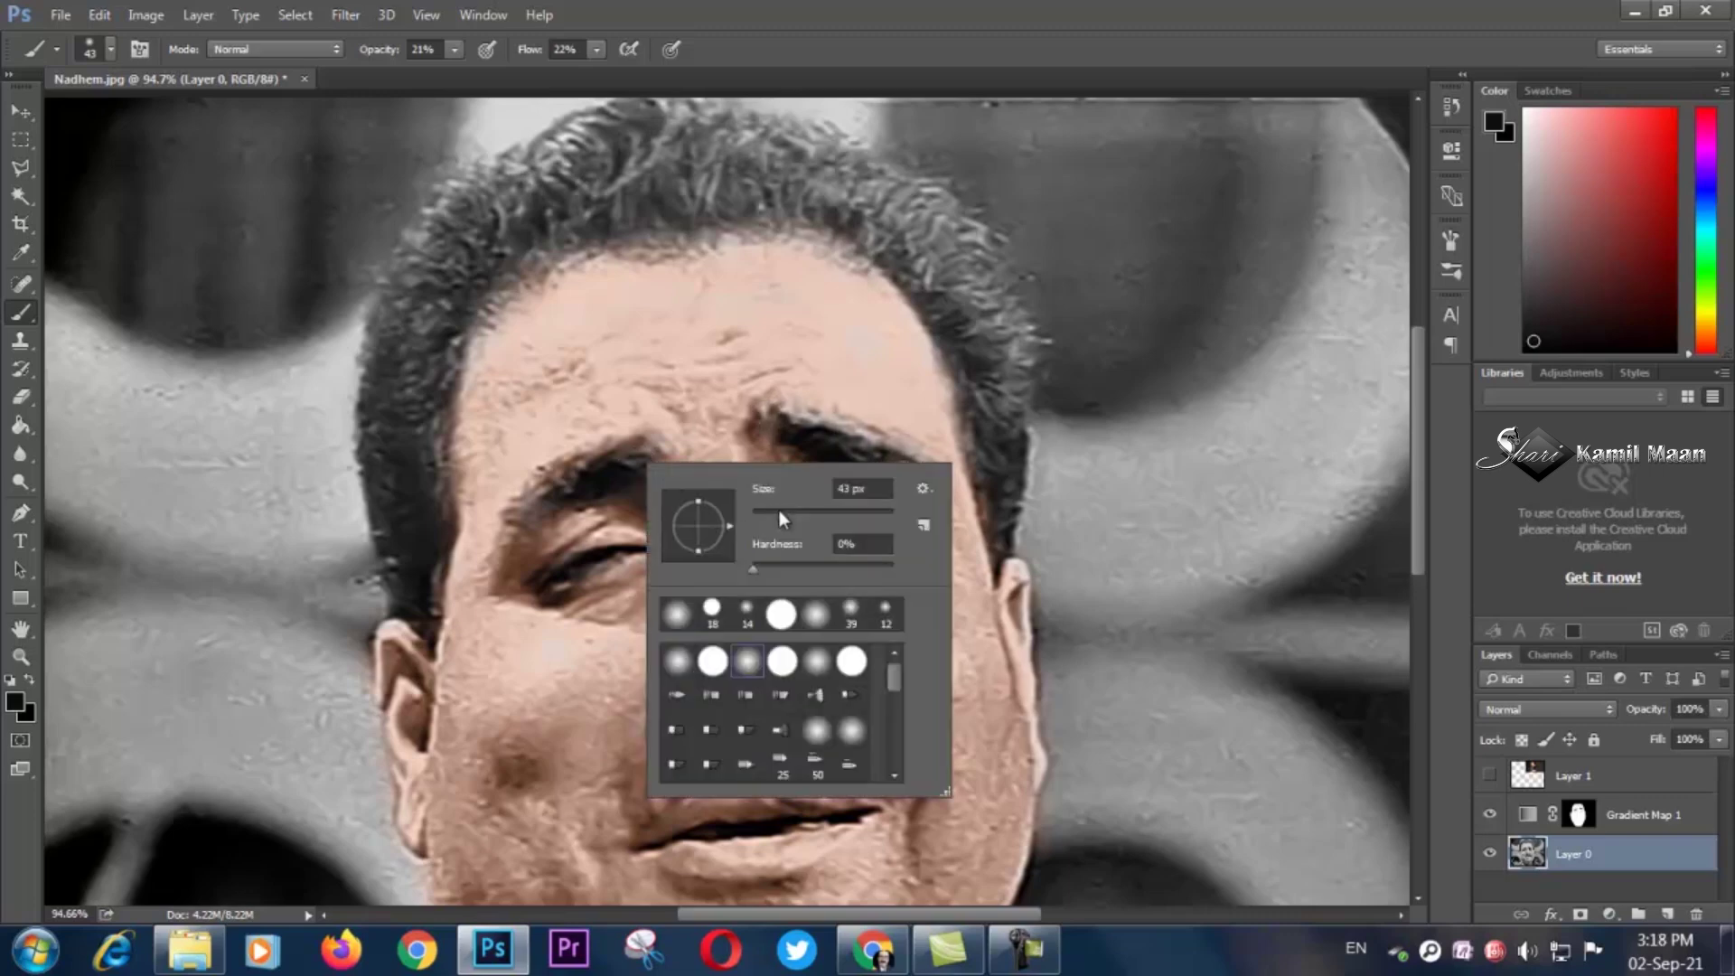
pyautogui.moveTo(779, 510); pyautogui.dragTo(768, 508)
pyautogui.click(639, 467)
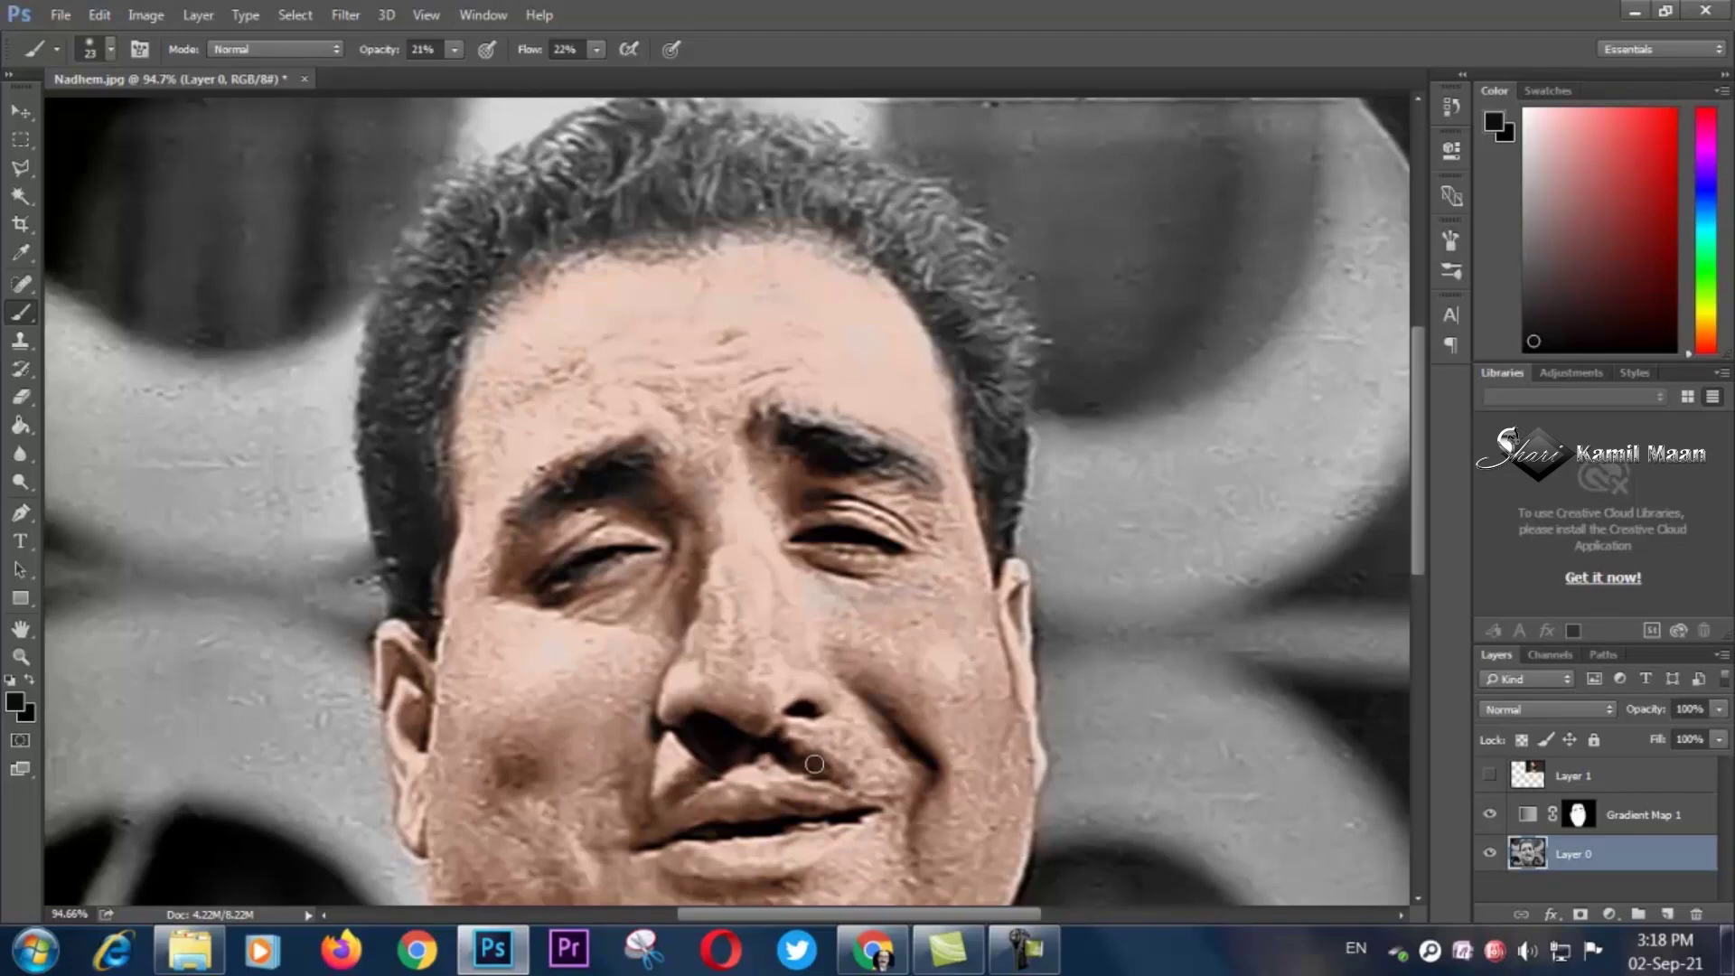
pyautogui.scroll(-3, 727, 737)
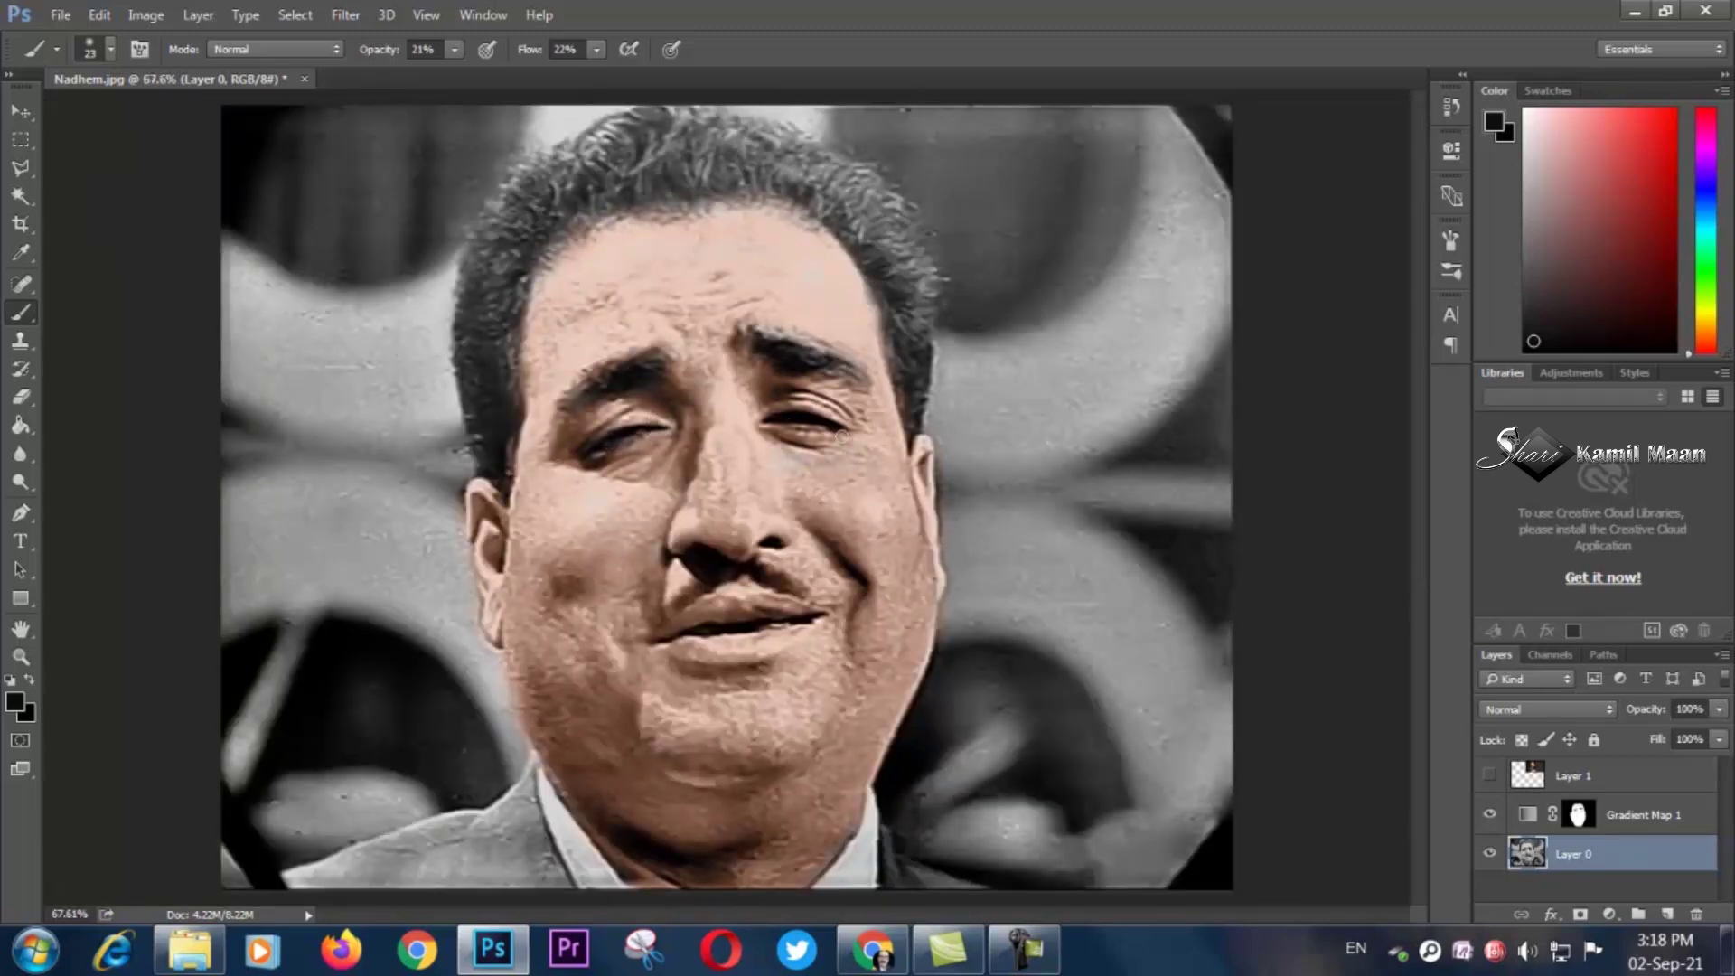
pyautogui.scroll(-3, 730, 494)
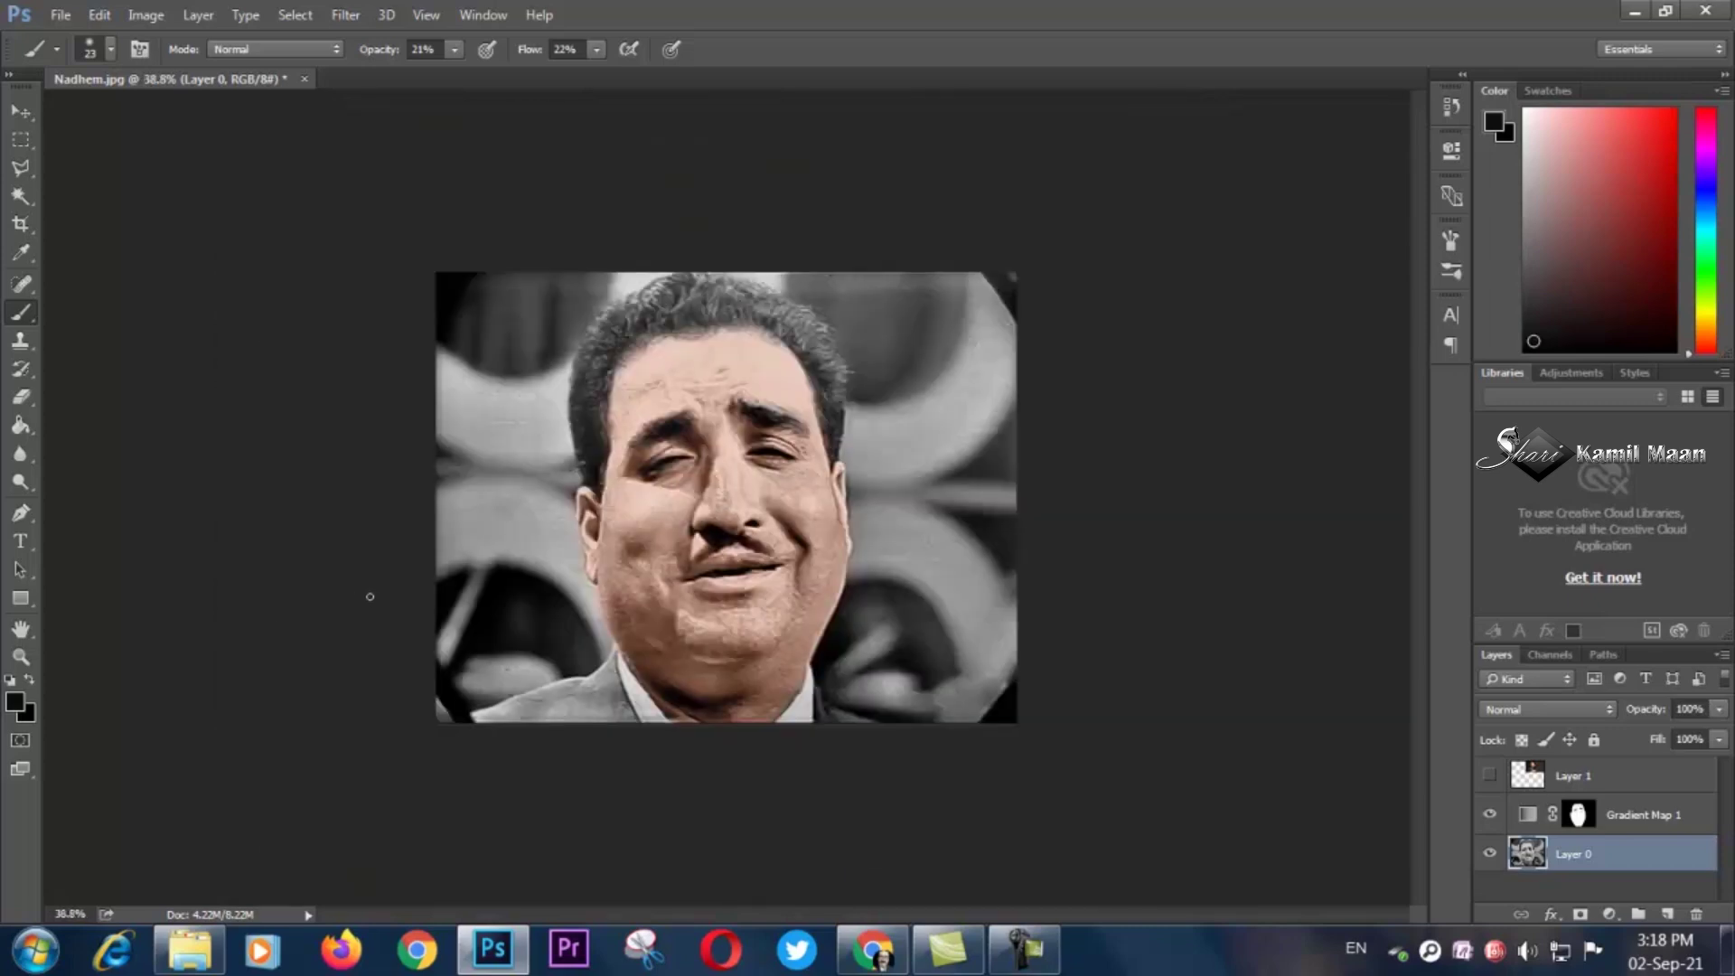
pyautogui.scroll(2, 521, 451)
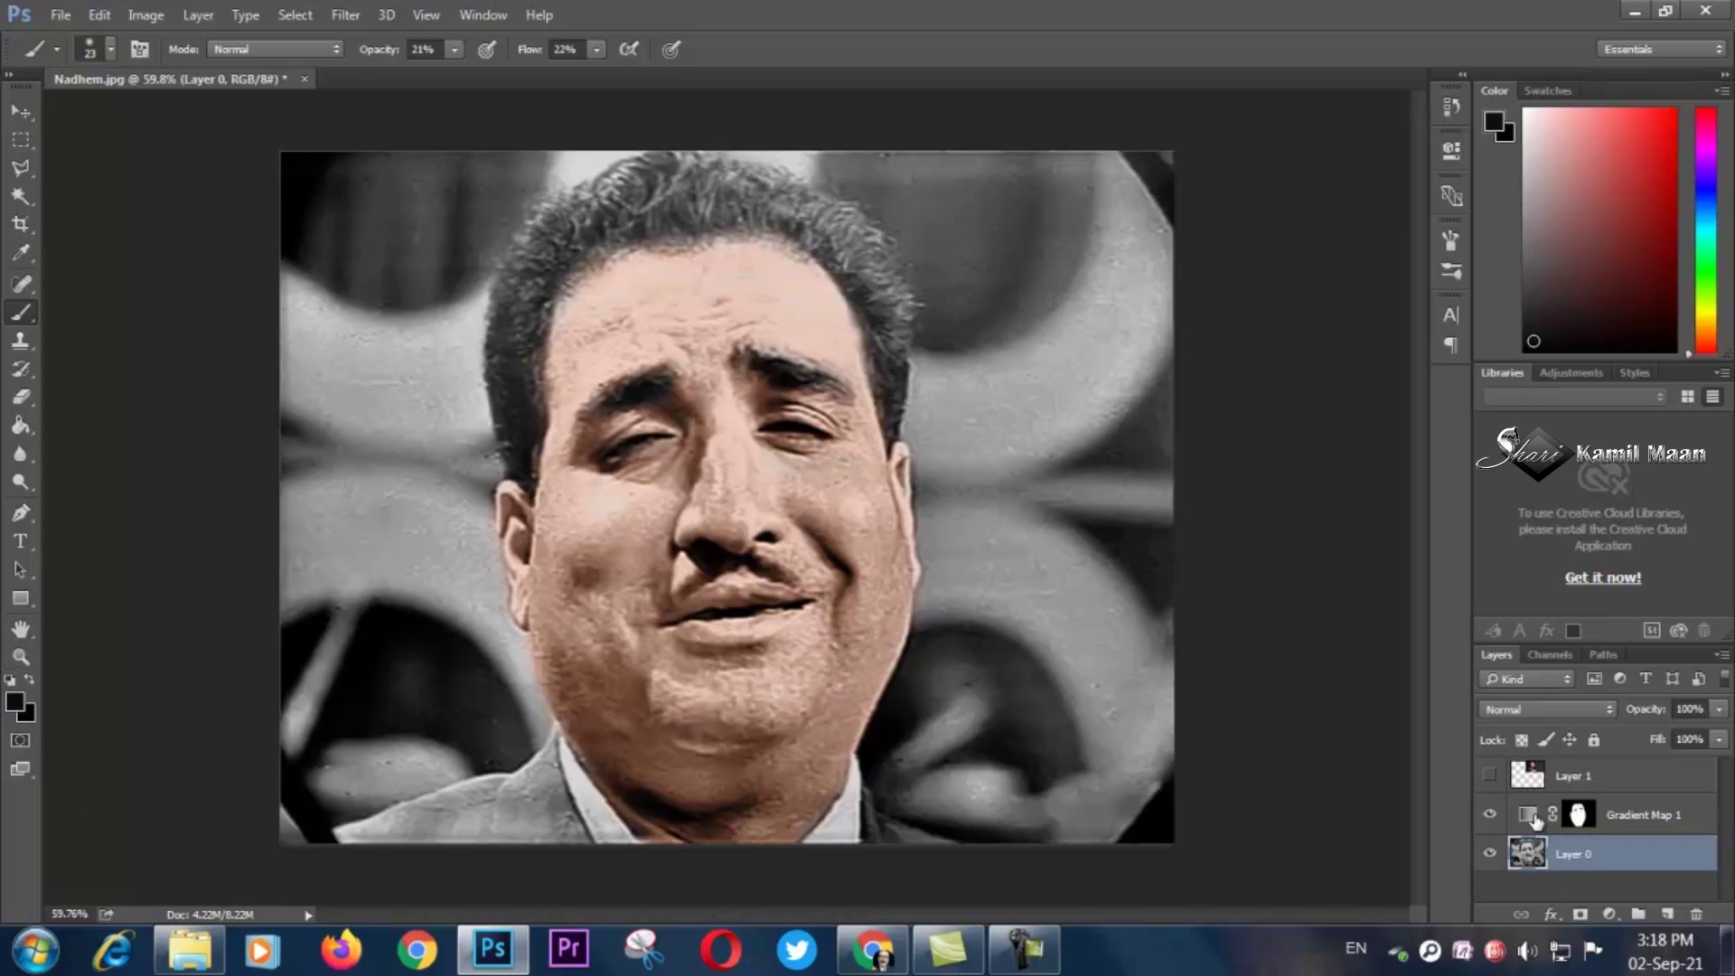
# Add a Hue/Saturation adjustment above Gradient Map 1, colorize it with hue 92, and invert its mask to black.
pyautogui.click(1588, 819)
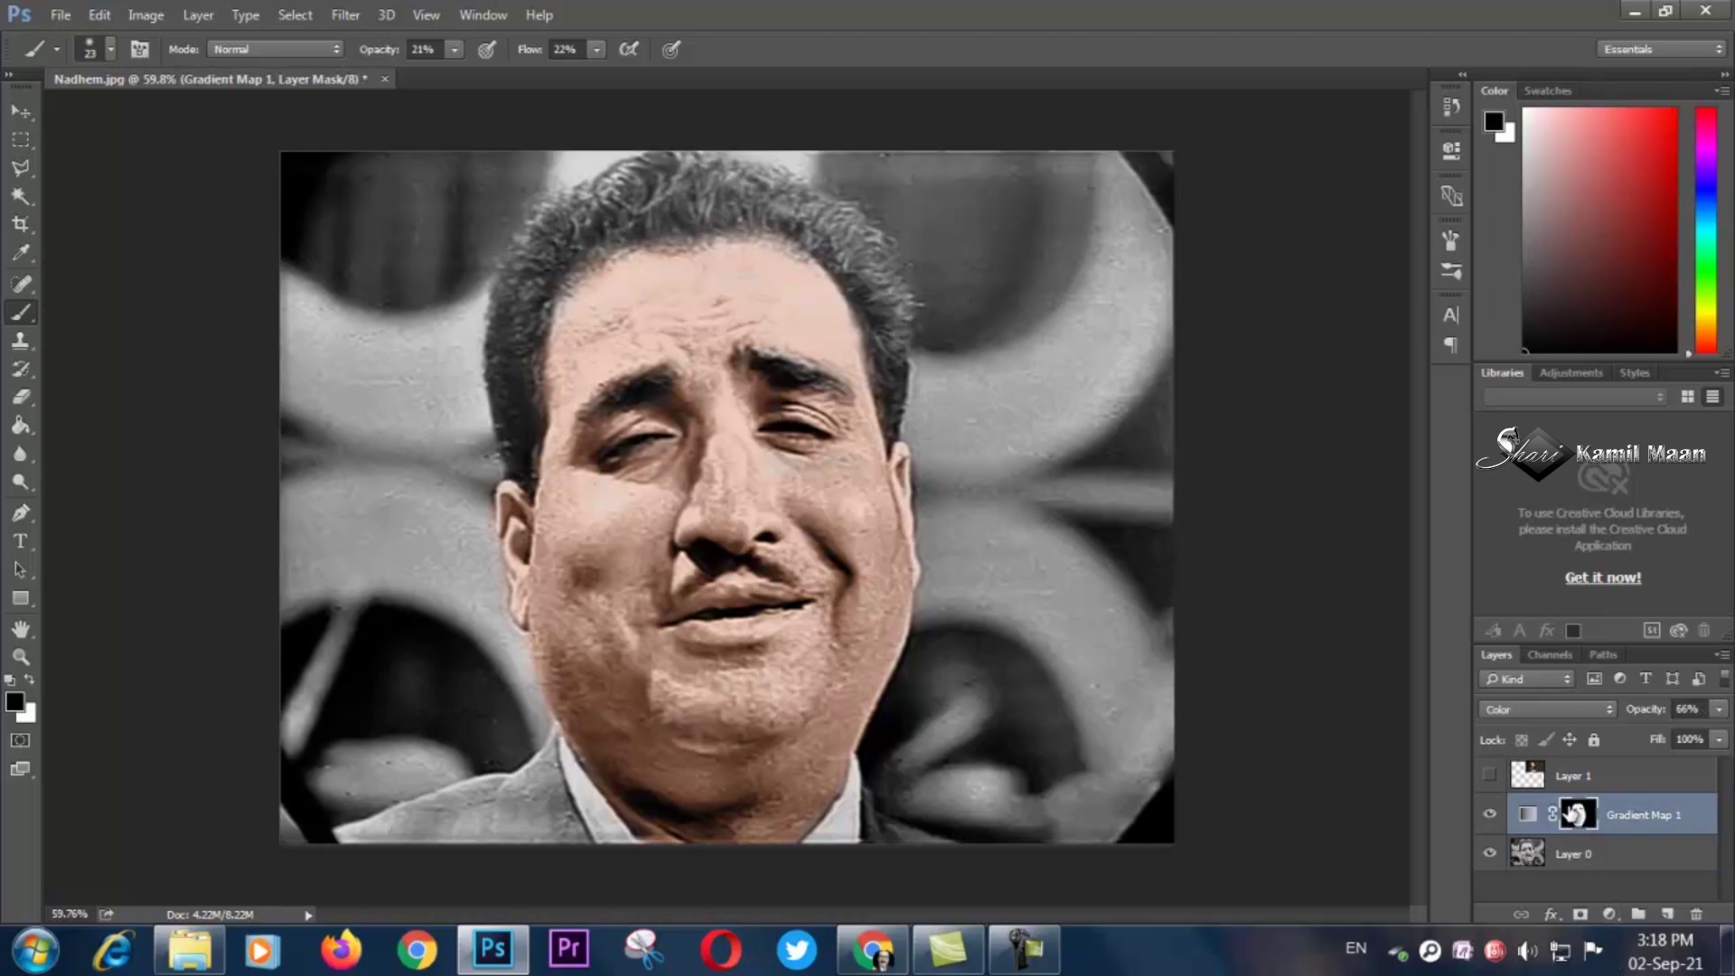
pyautogui.click(1608, 913)
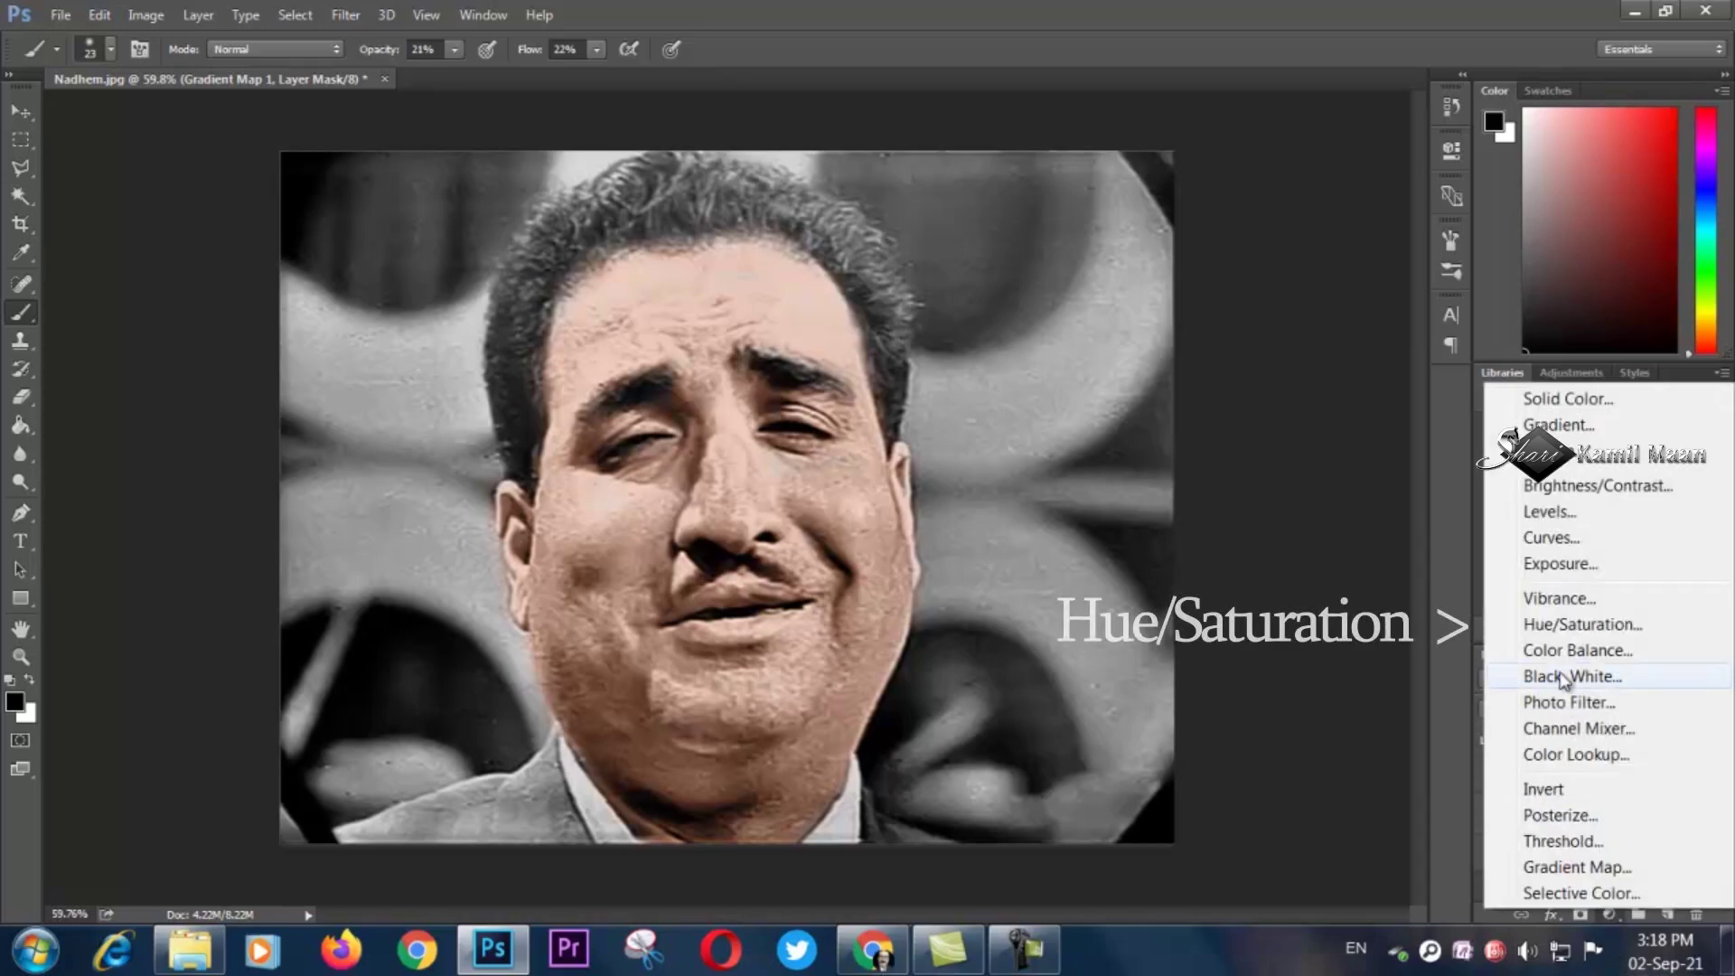
pyautogui.click(1559, 623)
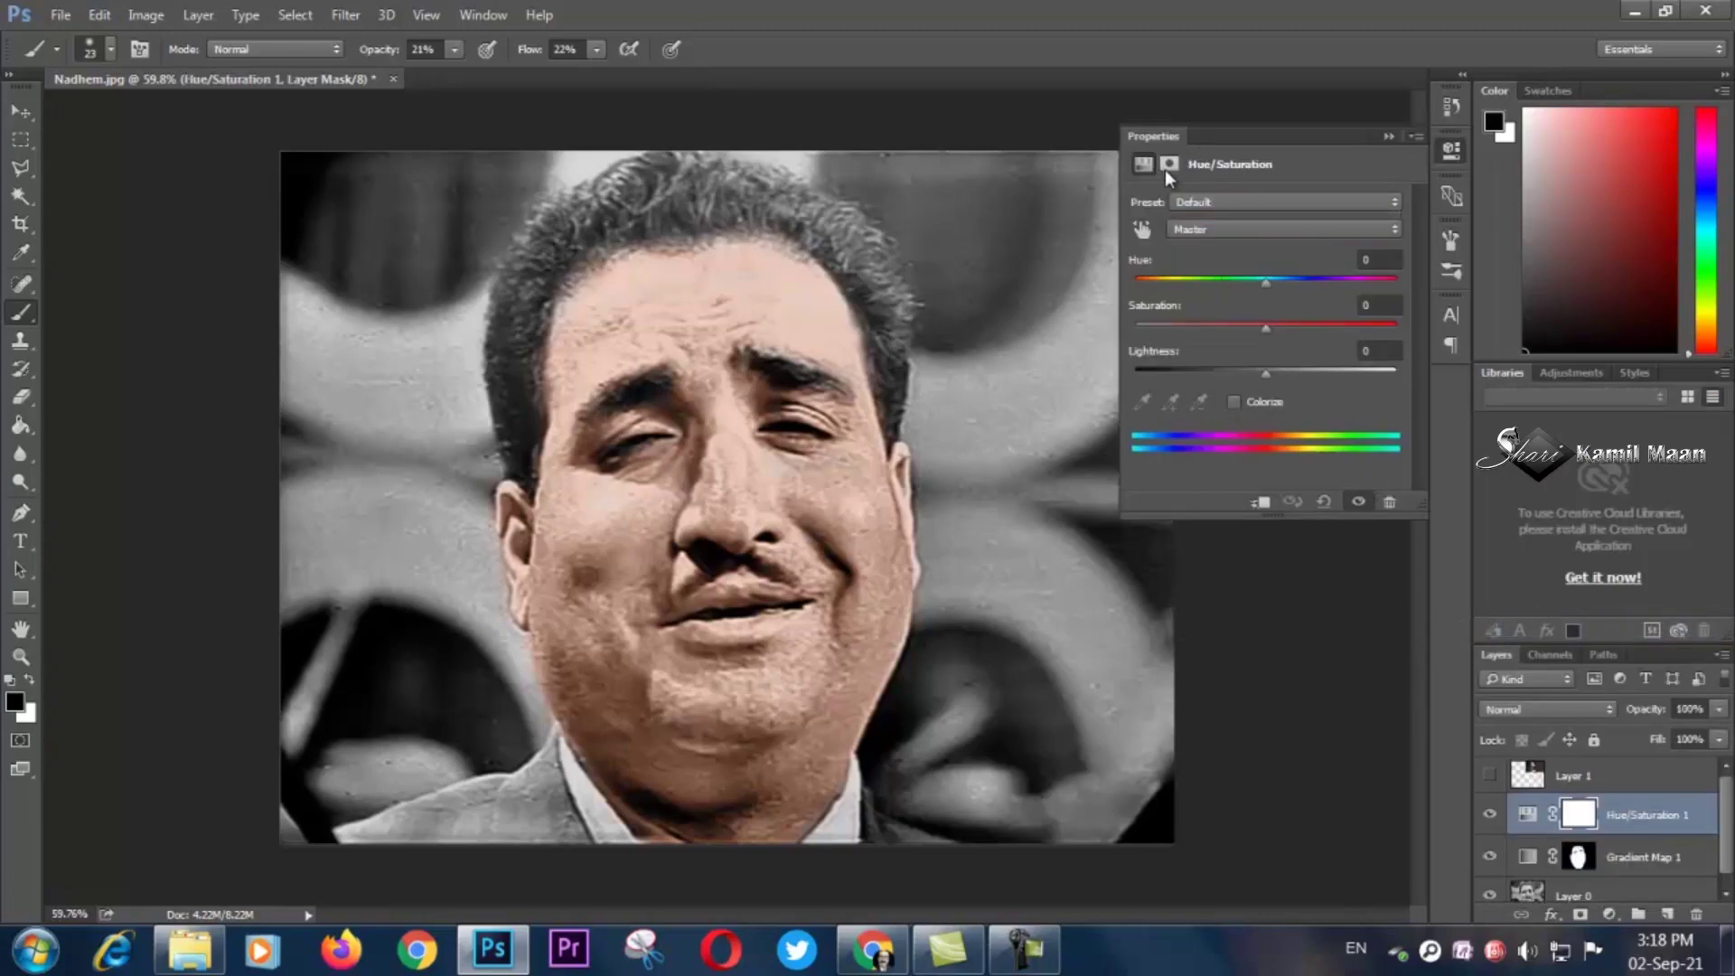
pyautogui.click(1233, 401)
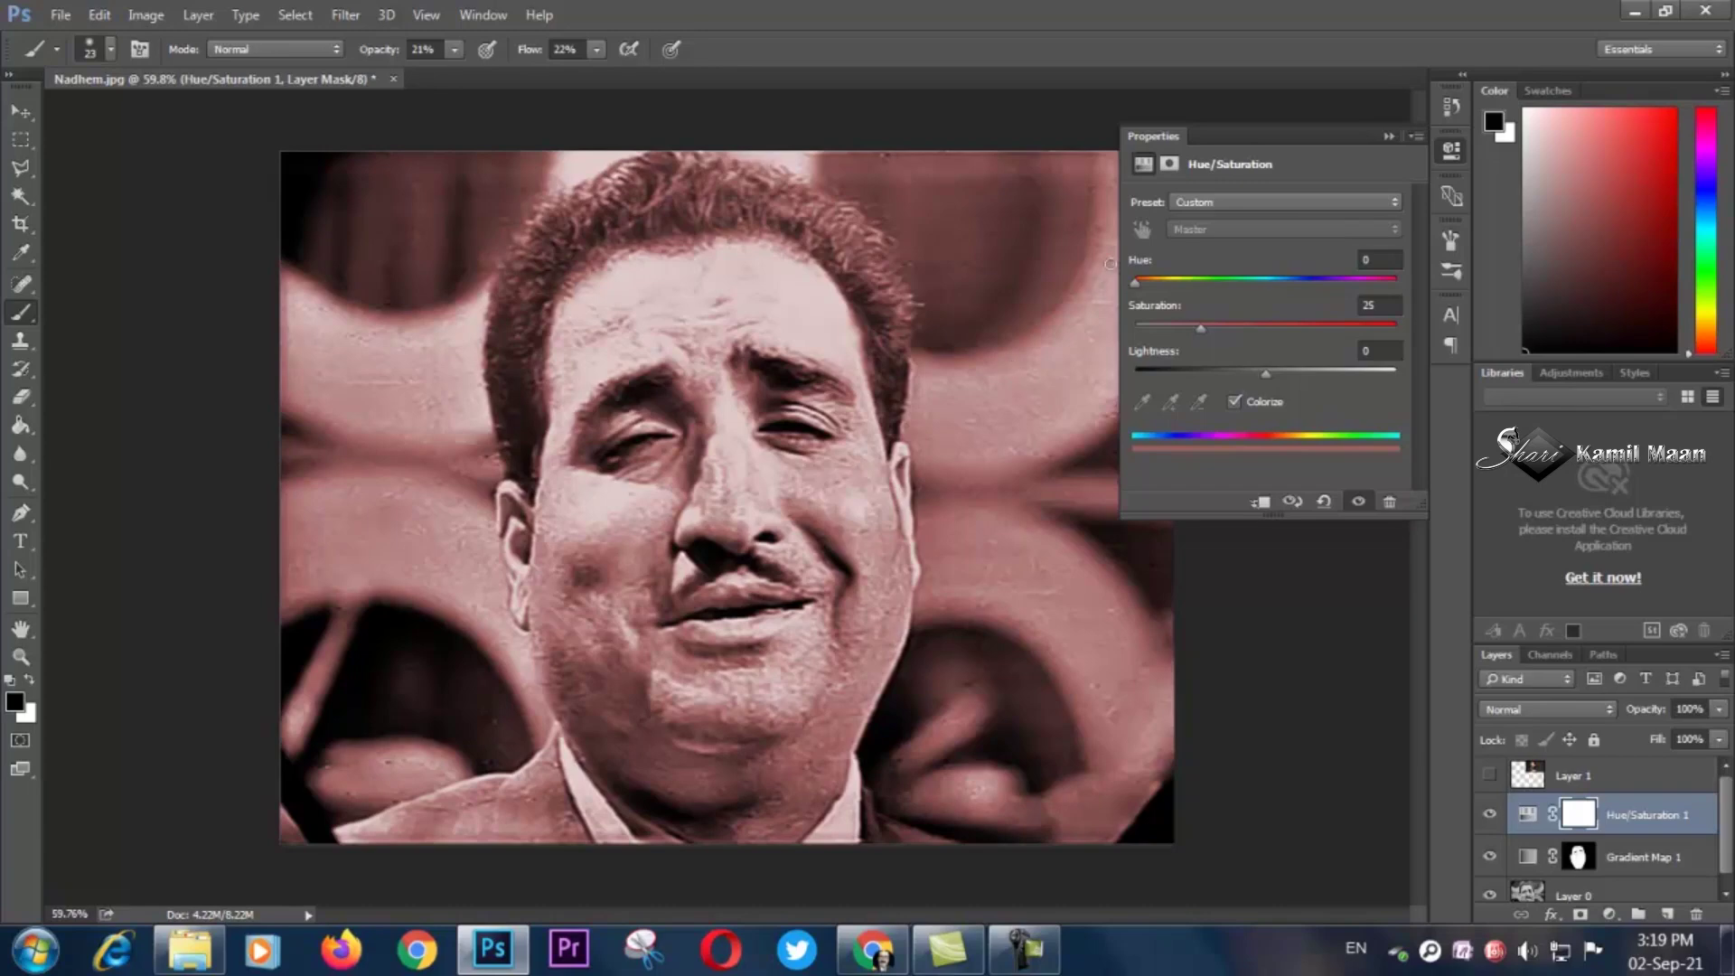
pyautogui.moveTo(1136, 281); pyautogui.dragTo(1202, 281)
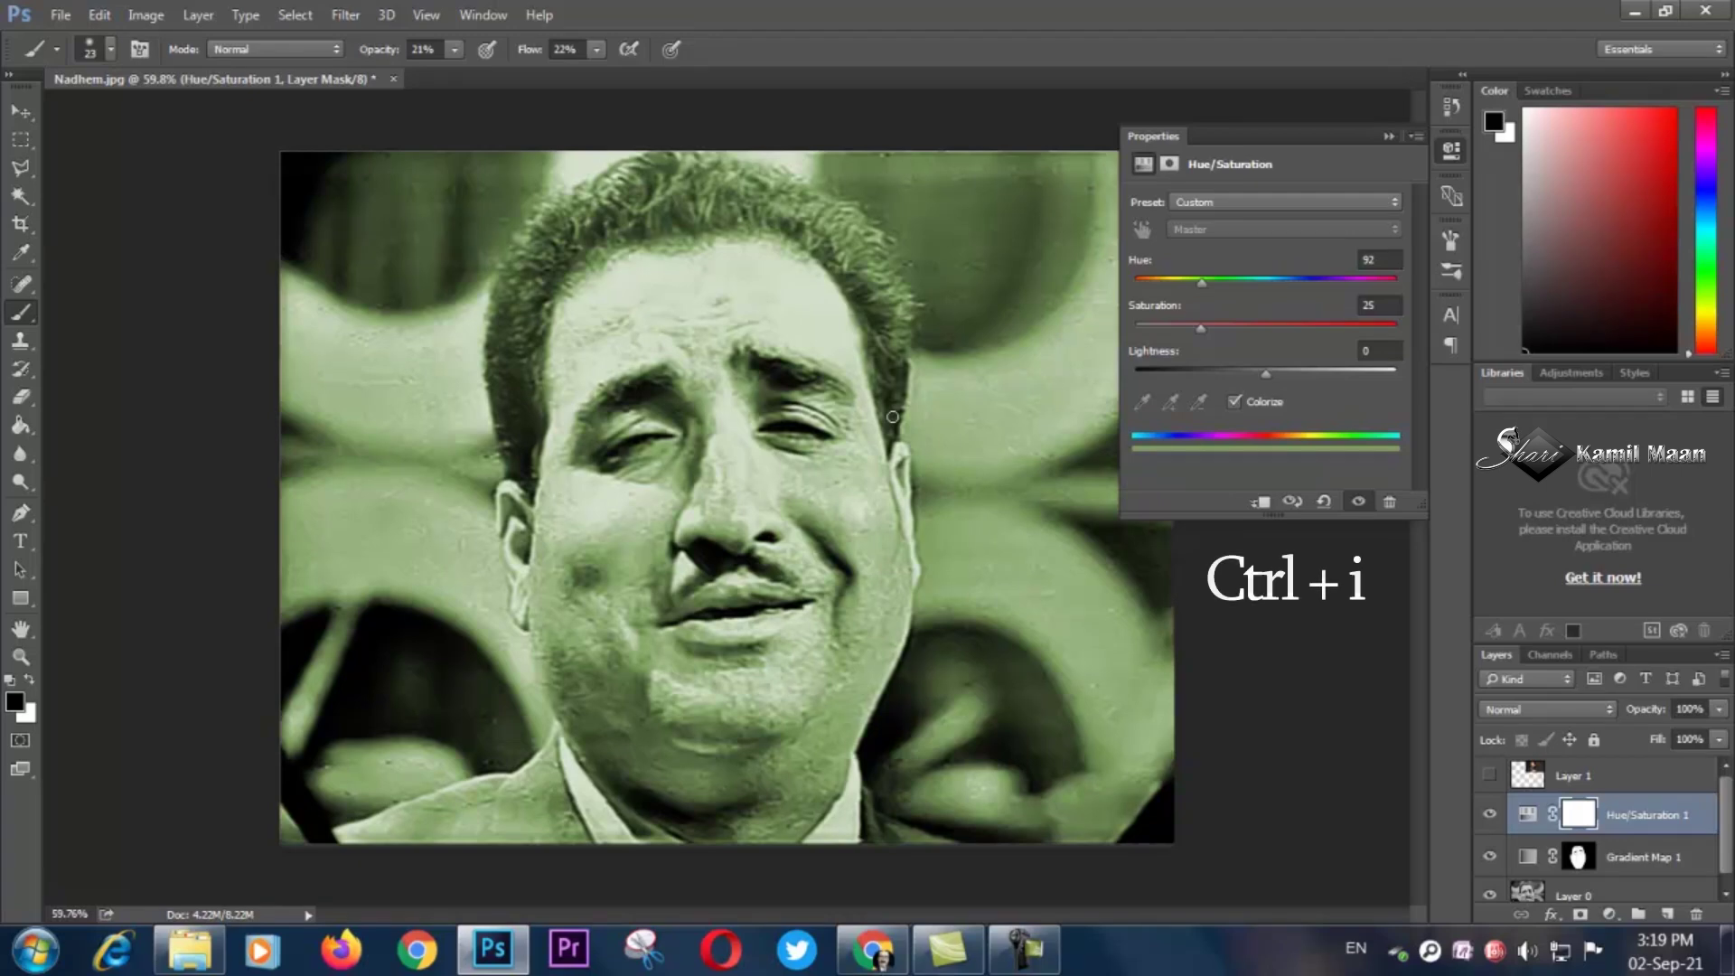
pyautogui.hotkey('ctrl', 'i')
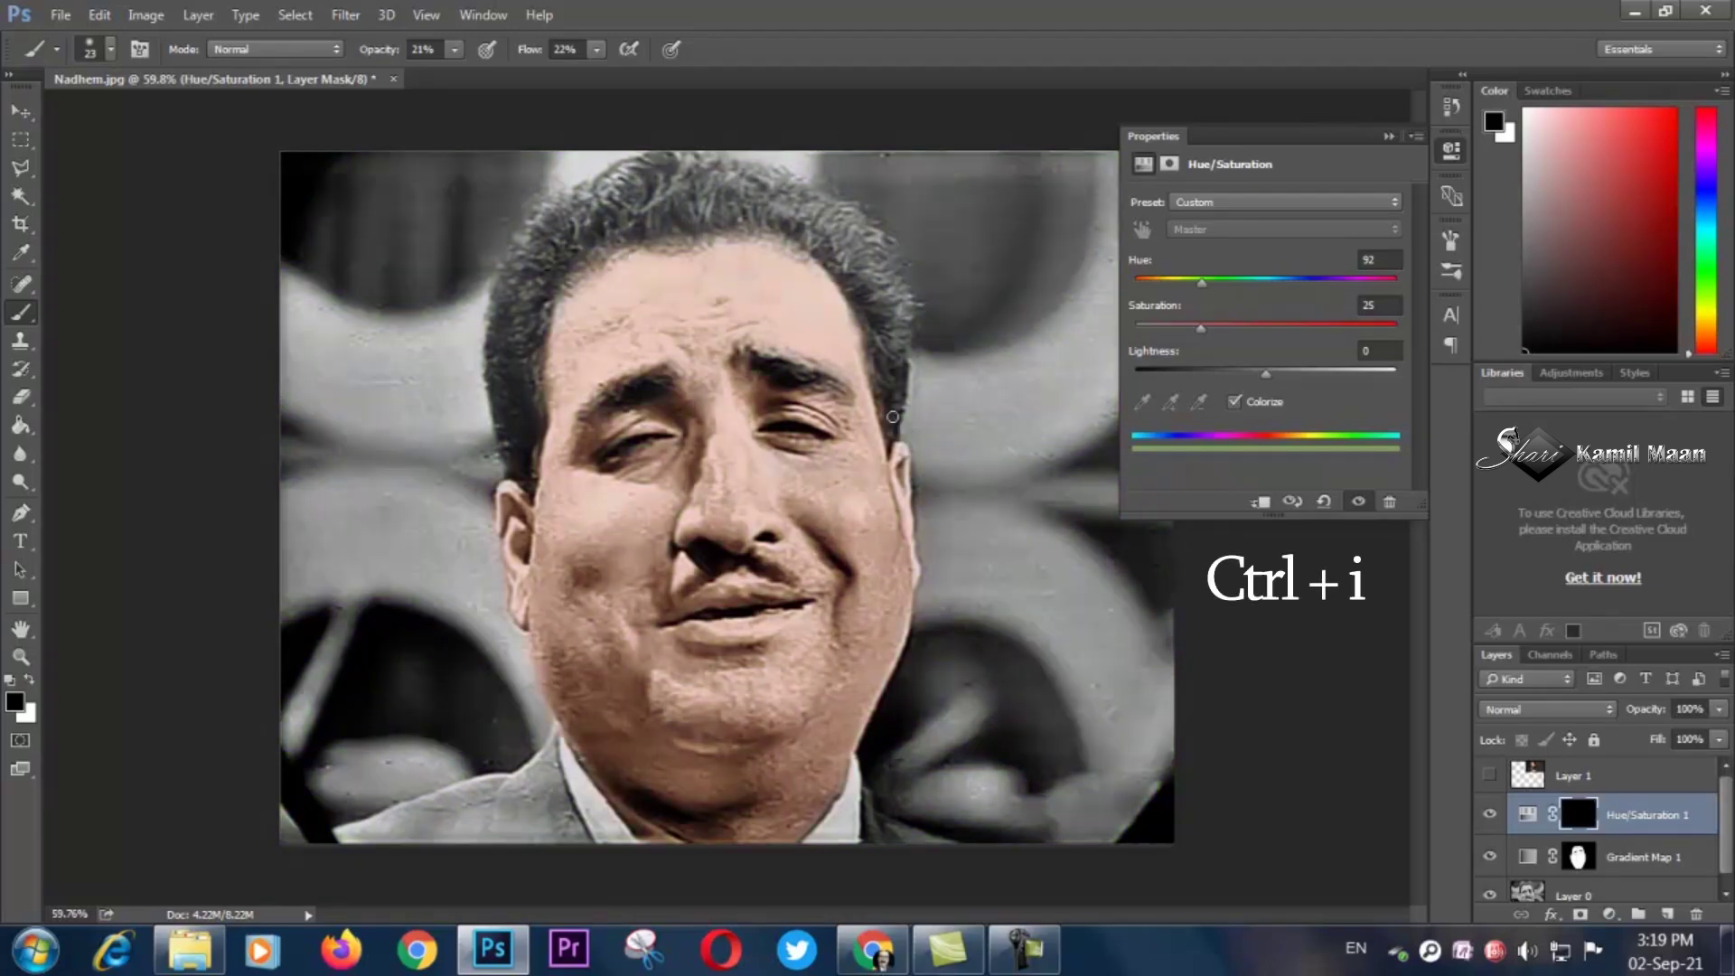
pyautogui.click(1389, 136)
# Paint white on the Hue/Saturation mask over the background around the man, using a soft 182 px brush at 100% opacity and flow.
pyautogui.rightClick(525, 522)
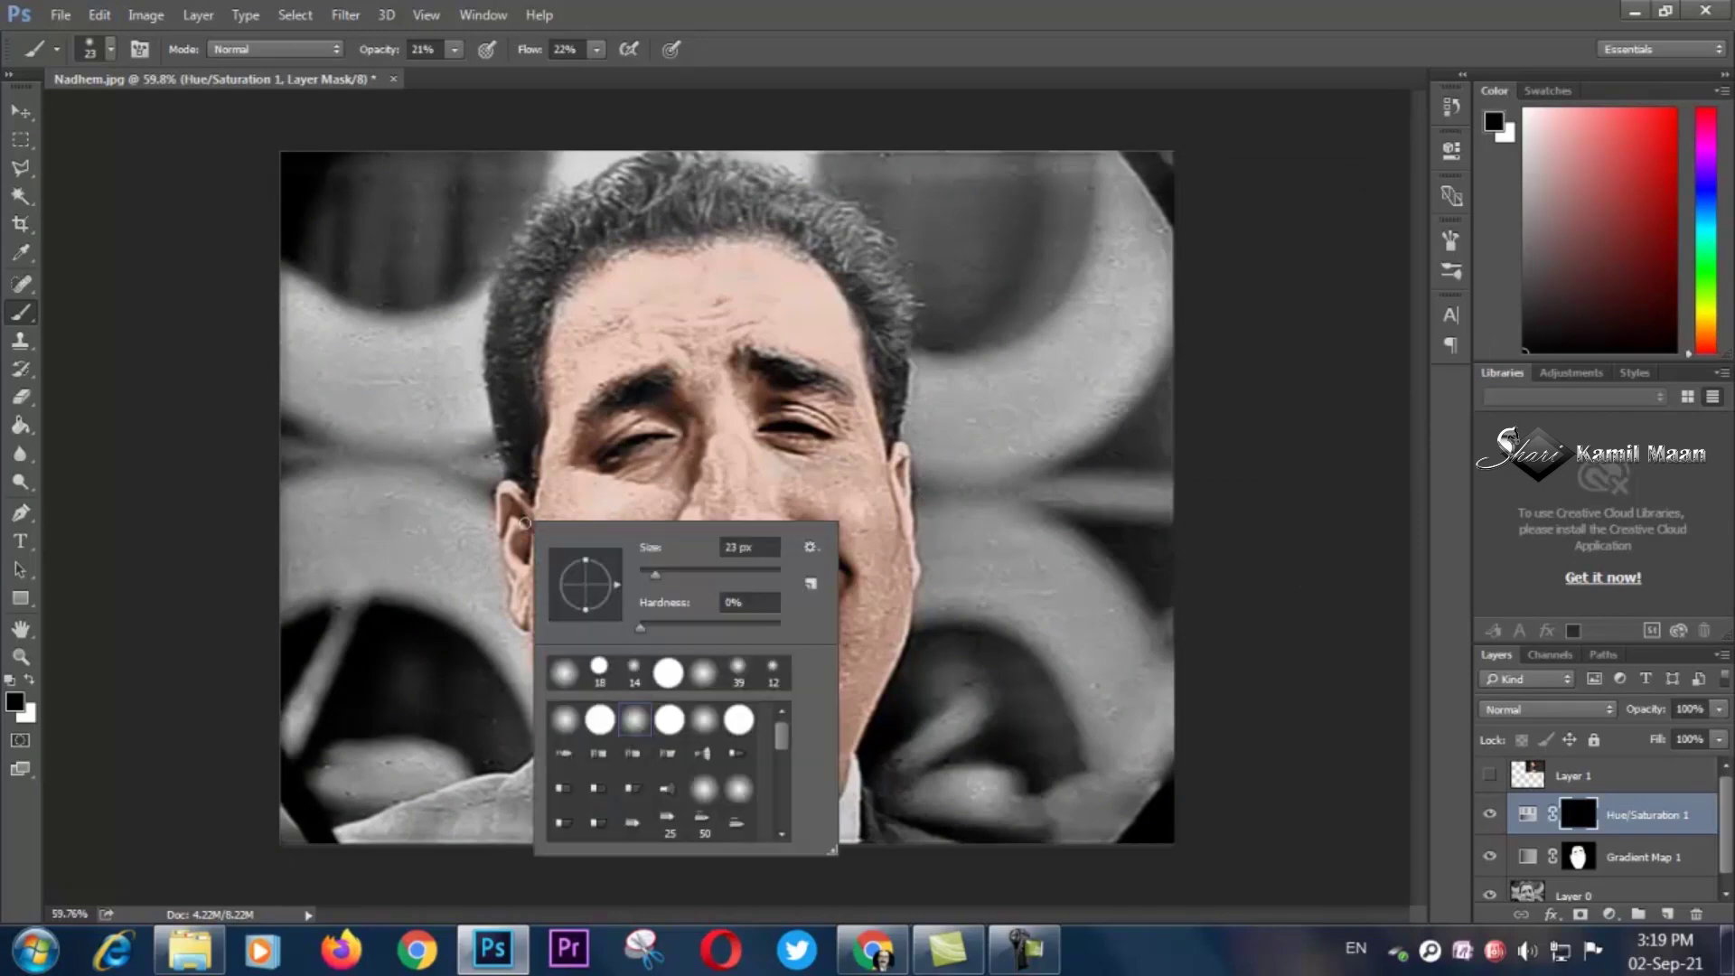
pyautogui.click(695, 573)
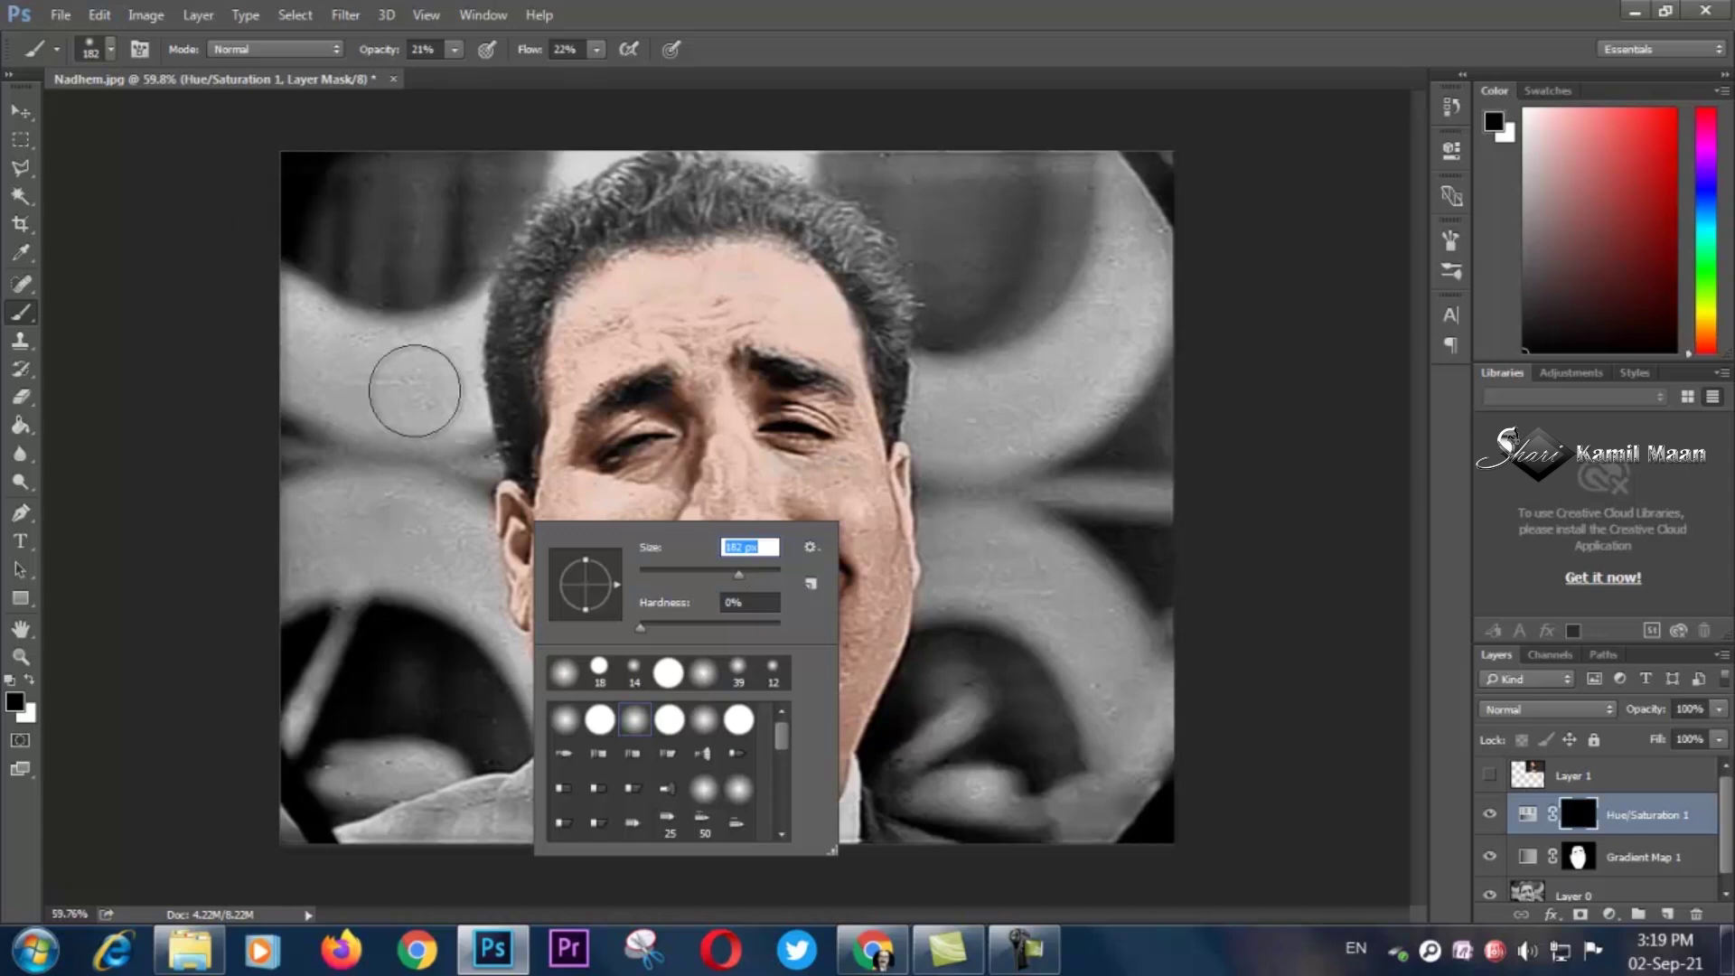
pyautogui.click(370, 412)
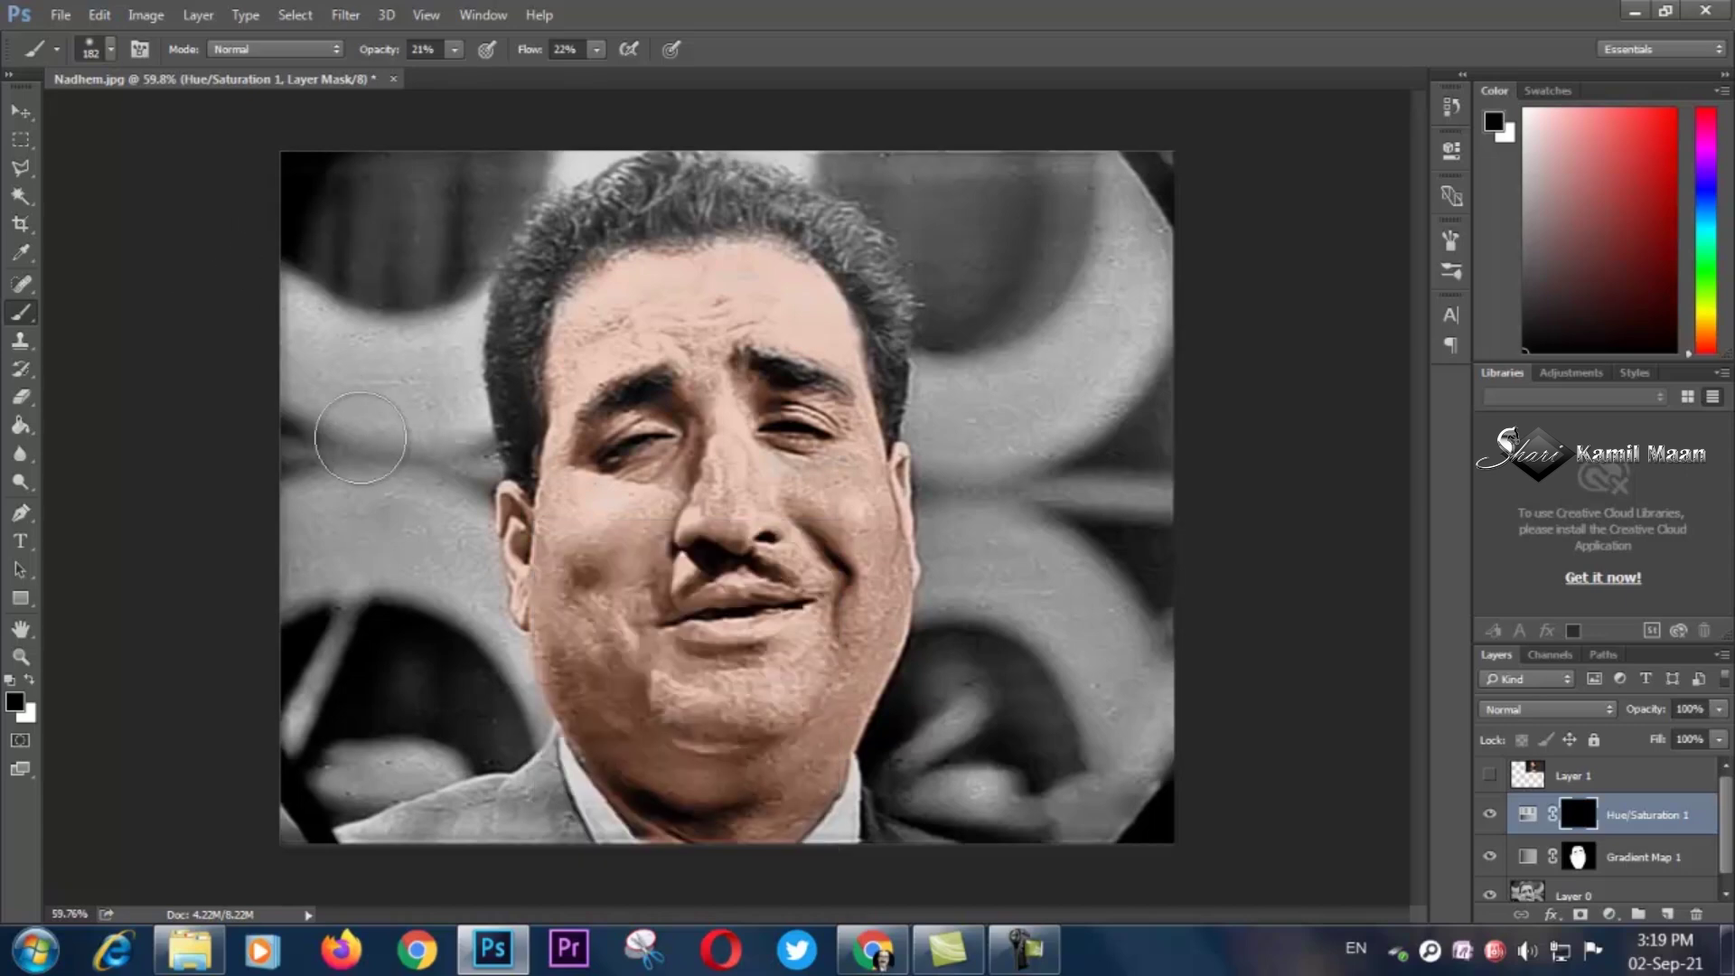
pyautogui.click(455, 51)
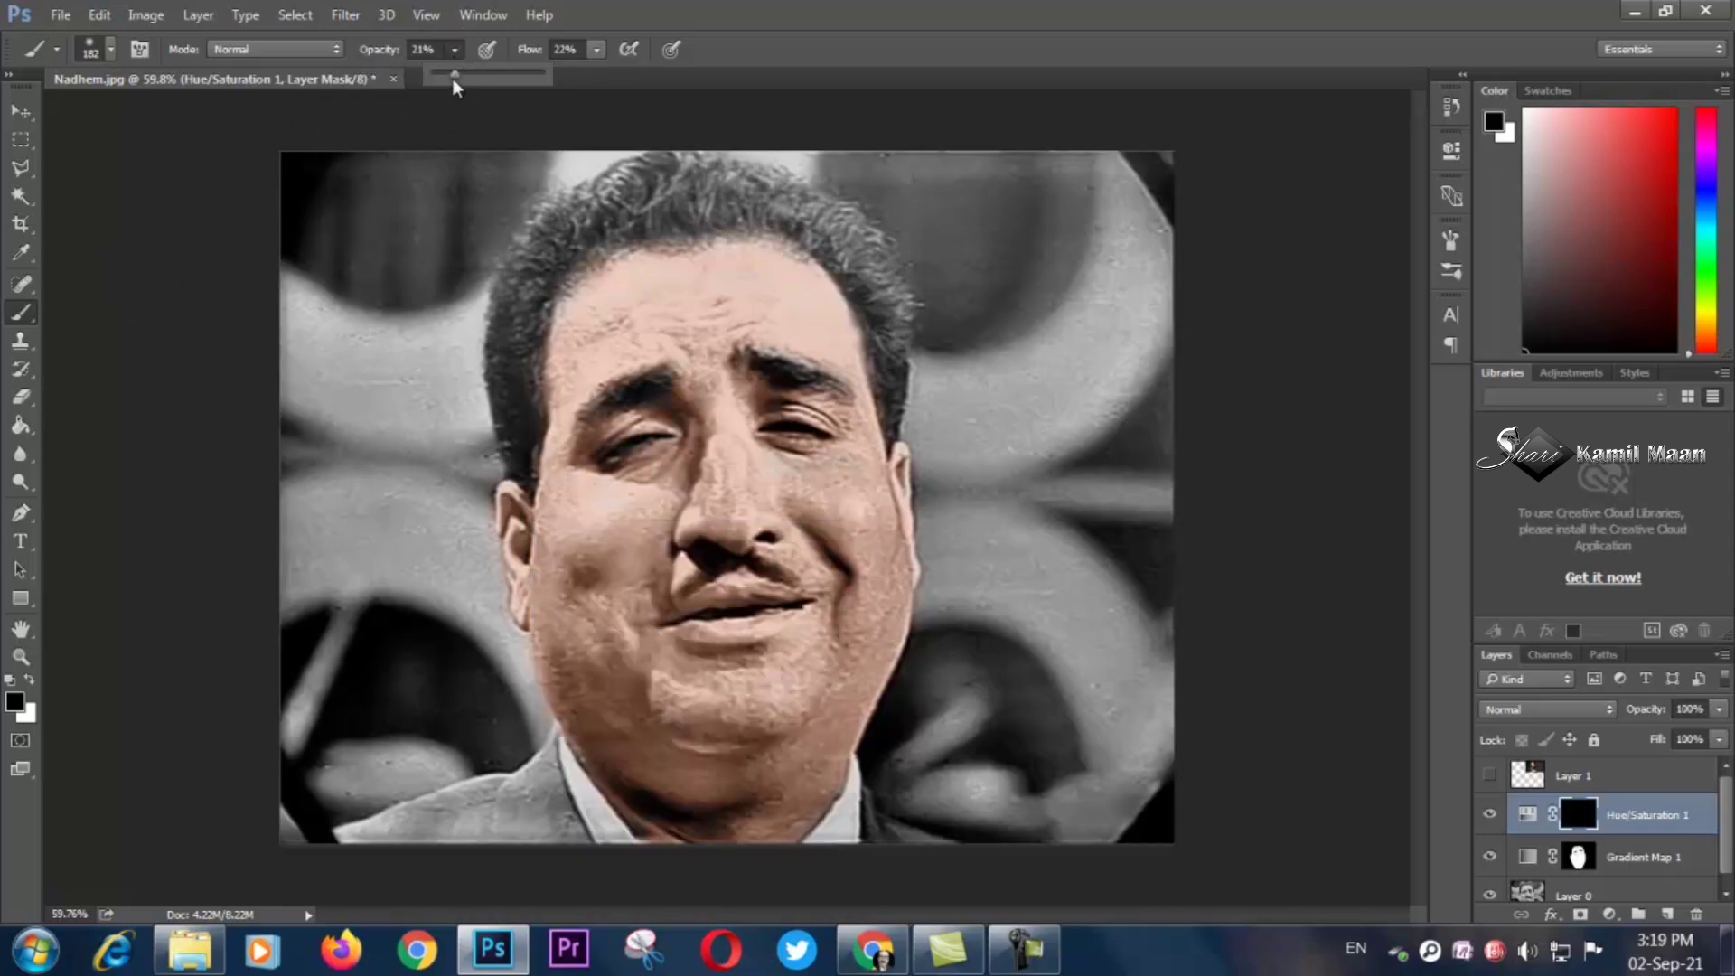
pyautogui.click(598, 49)
pyautogui.click(386, 260)
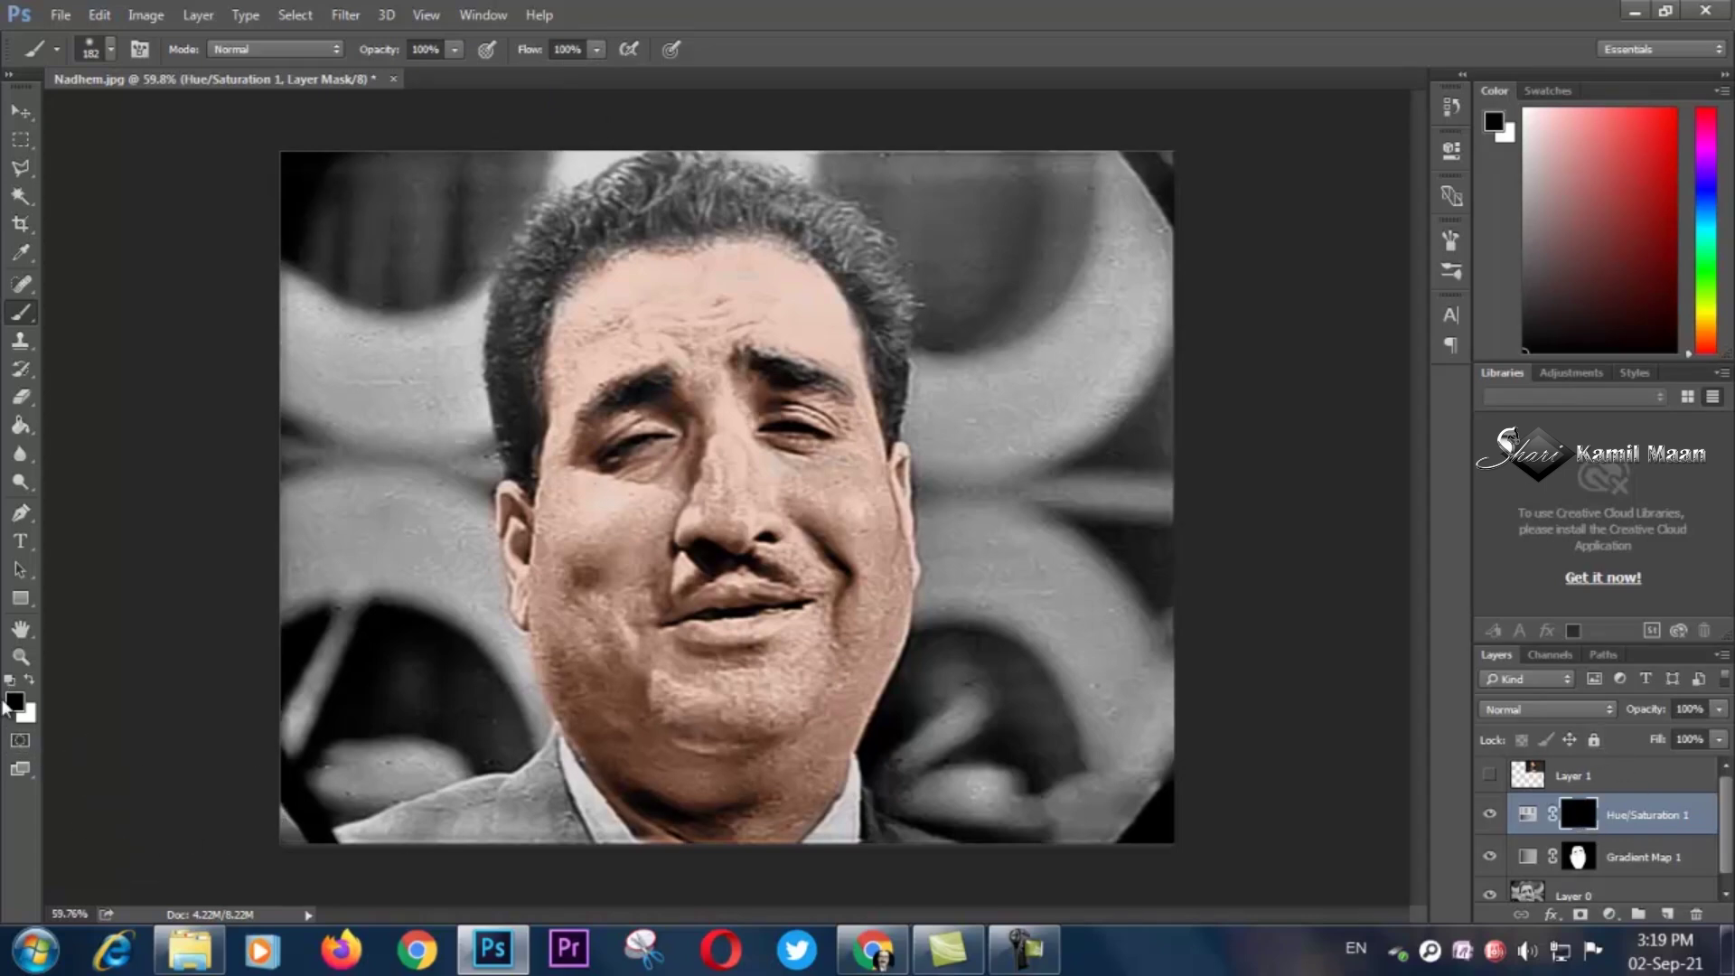
pyautogui.click(31, 679)
pyautogui.moveTo(283, 387)
pyautogui.mouseDown()
pyautogui.moveTo(304, 433)
pyautogui.moveTo(306, 169)
pyautogui.moveTo(313, 247)
pyautogui.moveTo(369, 220)
pyautogui.moveTo(388, 251)
pyautogui.moveTo(439, 206)
pyautogui.moveTo(429, 303)
pyautogui.moveTo(525, 151)
pyautogui.moveTo(384, 247)
pyautogui.moveTo(363, 436)
pyautogui.moveTo(366, 308)
pyautogui.moveTo(297, 366)
pyautogui.moveTo(318, 665)
pyautogui.moveTo(299, 582)
pyautogui.moveTo(305, 787)
pyautogui.moveTo(276, 810)
pyautogui.moveTo(361, 746)
pyautogui.moveTo(443, 735)
pyautogui.moveTo(334, 753)
pyautogui.moveTo(491, 711)
pyautogui.moveTo(435, 606)
pyautogui.moveTo(417, 538)
pyautogui.moveTo(452, 613)
pyautogui.moveTo(421, 485)
pyautogui.moveTo(389, 481)
pyautogui.moveTo(363, 634)
pyautogui.moveTo(330, 551)
pyautogui.moveTo(411, 352)
pyautogui.moveTo(437, 482)
pyautogui.moveTo(435, 280)
pyautogui.mouseUp()
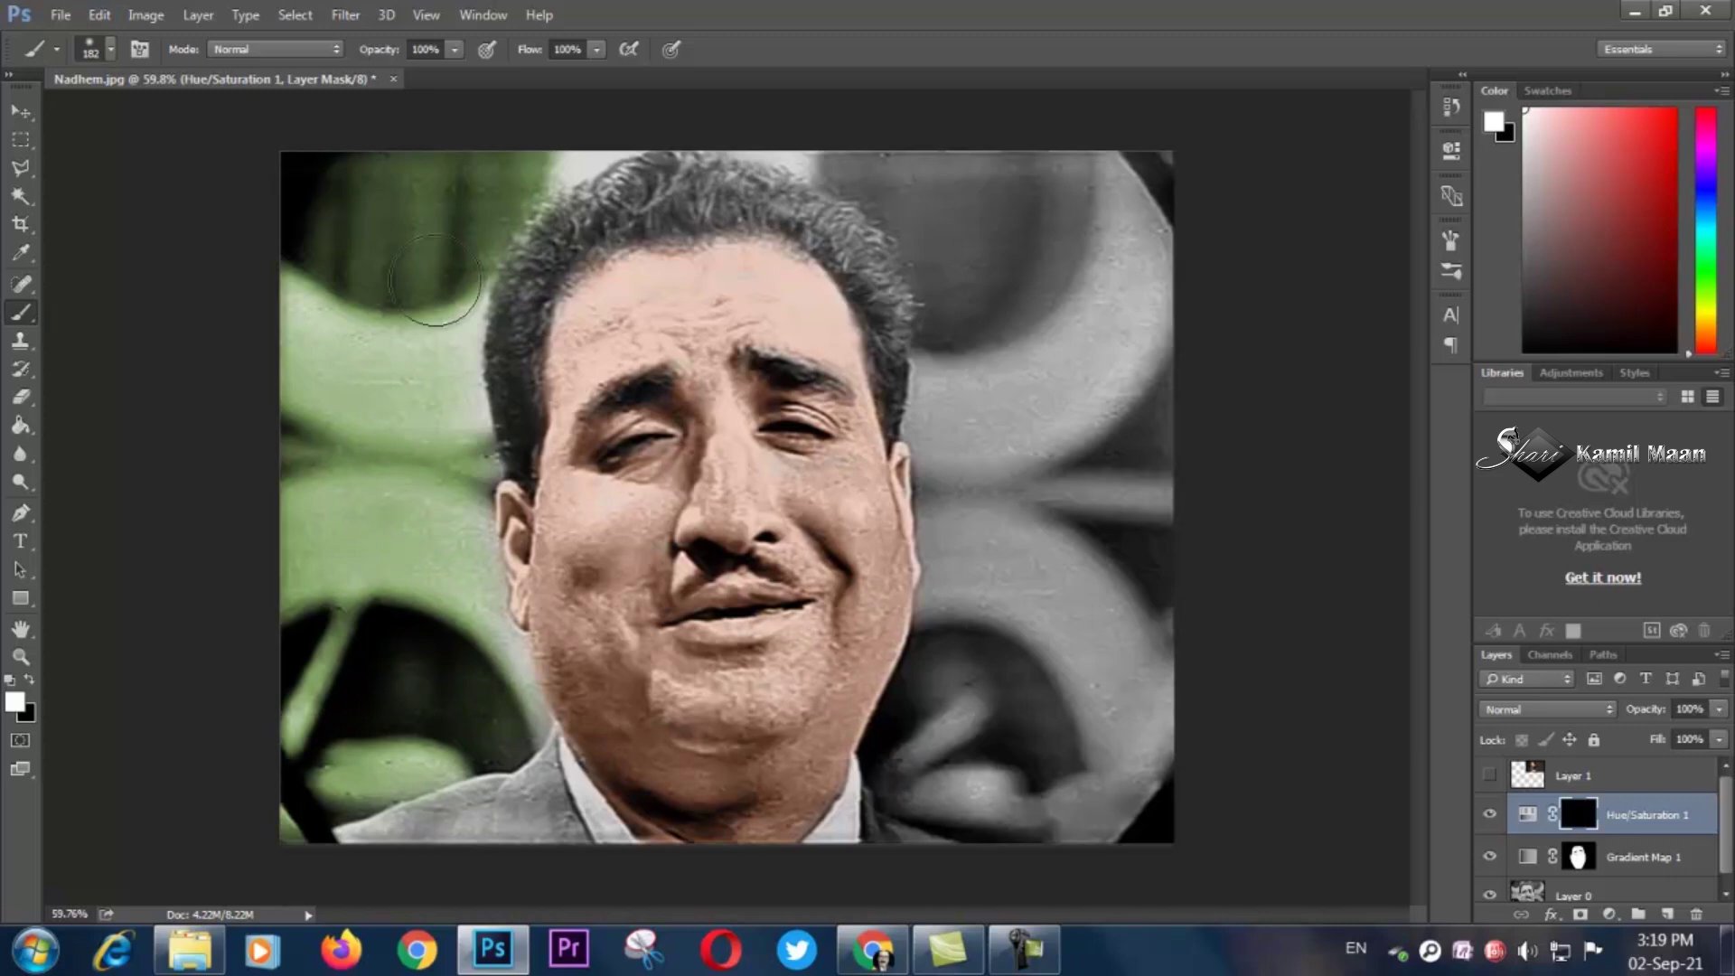
pyautogui.moveTo(482, 161); pyautogui.dragTo(579, 135)
pyautogui.moveTo(778, 128)
pyautogui.mouseDown()
pyautogui.moveTo(1019, 204)
pyautogui.moveTo(1174, 154)
pyautogui.mouseUp()
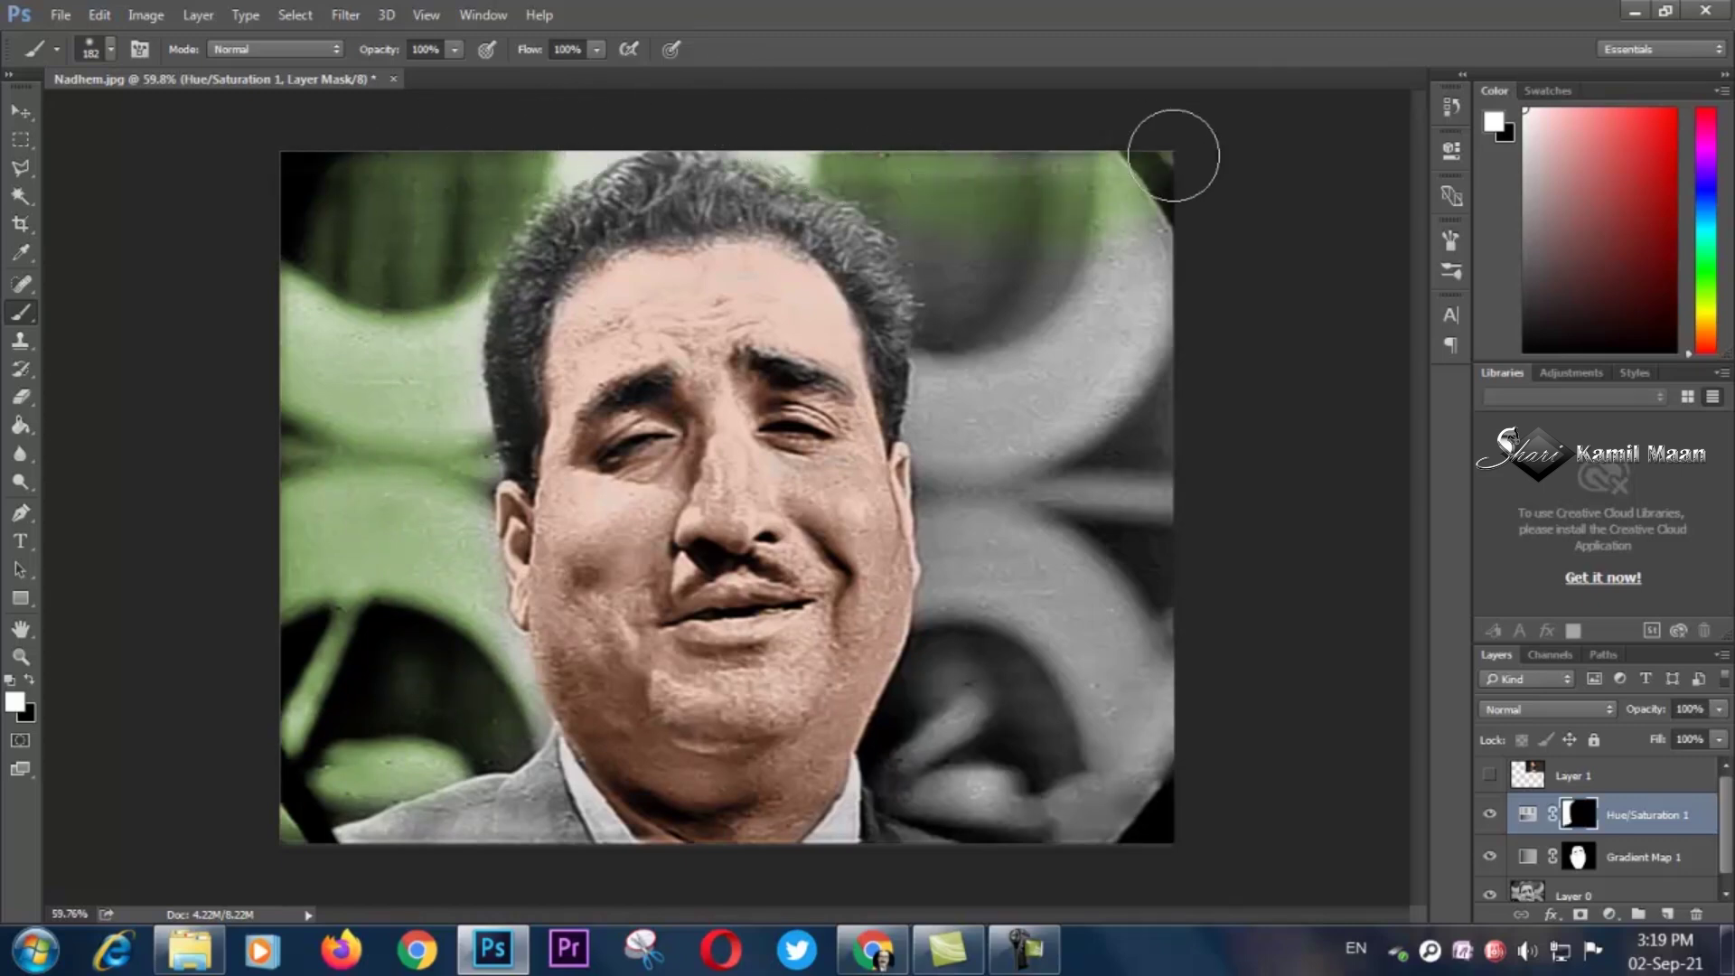
pyautogui.moveTo(944, 160)
pyautogui.mouseDown()
pyautogui.moveTo(980, 270)
pyautogui.moveTo(947, 244)
pyautogui.moveTo(981, 362)
pyautogui.moveTo(971, 411)
pyautogui.moveTo(955, 391)
pyautogui.moveTo(1062, 366)
pyautogui.moveTo(1143, 190)
pyautogui.moveTo(1171, 304)
pyautogui.moveTo(1167, 239)
pyautogui.moveTo(1153, 494)
pyautogui.moveTo(1156, 391)
pyautogui.moveTo(1089, 540)
pyautogui.moveTo(981, 578)
pyautogui.moveTo(955, 525)
pyautogui.moveTo(961, 450)
pyautogui.moveTo(967, 659)
pyautogui.moveTo(929, 804)
pyautogui.moveTo(999, 758)
pyautogui.moveTo(1080, 804)
pyautogui.moveTo(1013, 792)
pyautogui.moveTo(1161, 791)
pyautogui.moveTo(1165, 644)
pyautogui.moveTo(1132, 590)
pyautogui.moveTo(1095, 730)
pyautogui.moveTo(1069, 662)
pyautogui.moveTo(1014, 602)
pyautogui.moveTo(1054, 368)
pyautogui.moveTo(1130, 402)
pyautogui.moveTo(1124, 348)
pyautogui.moveTo(1038, 403)
pyautogui.mouseUp()
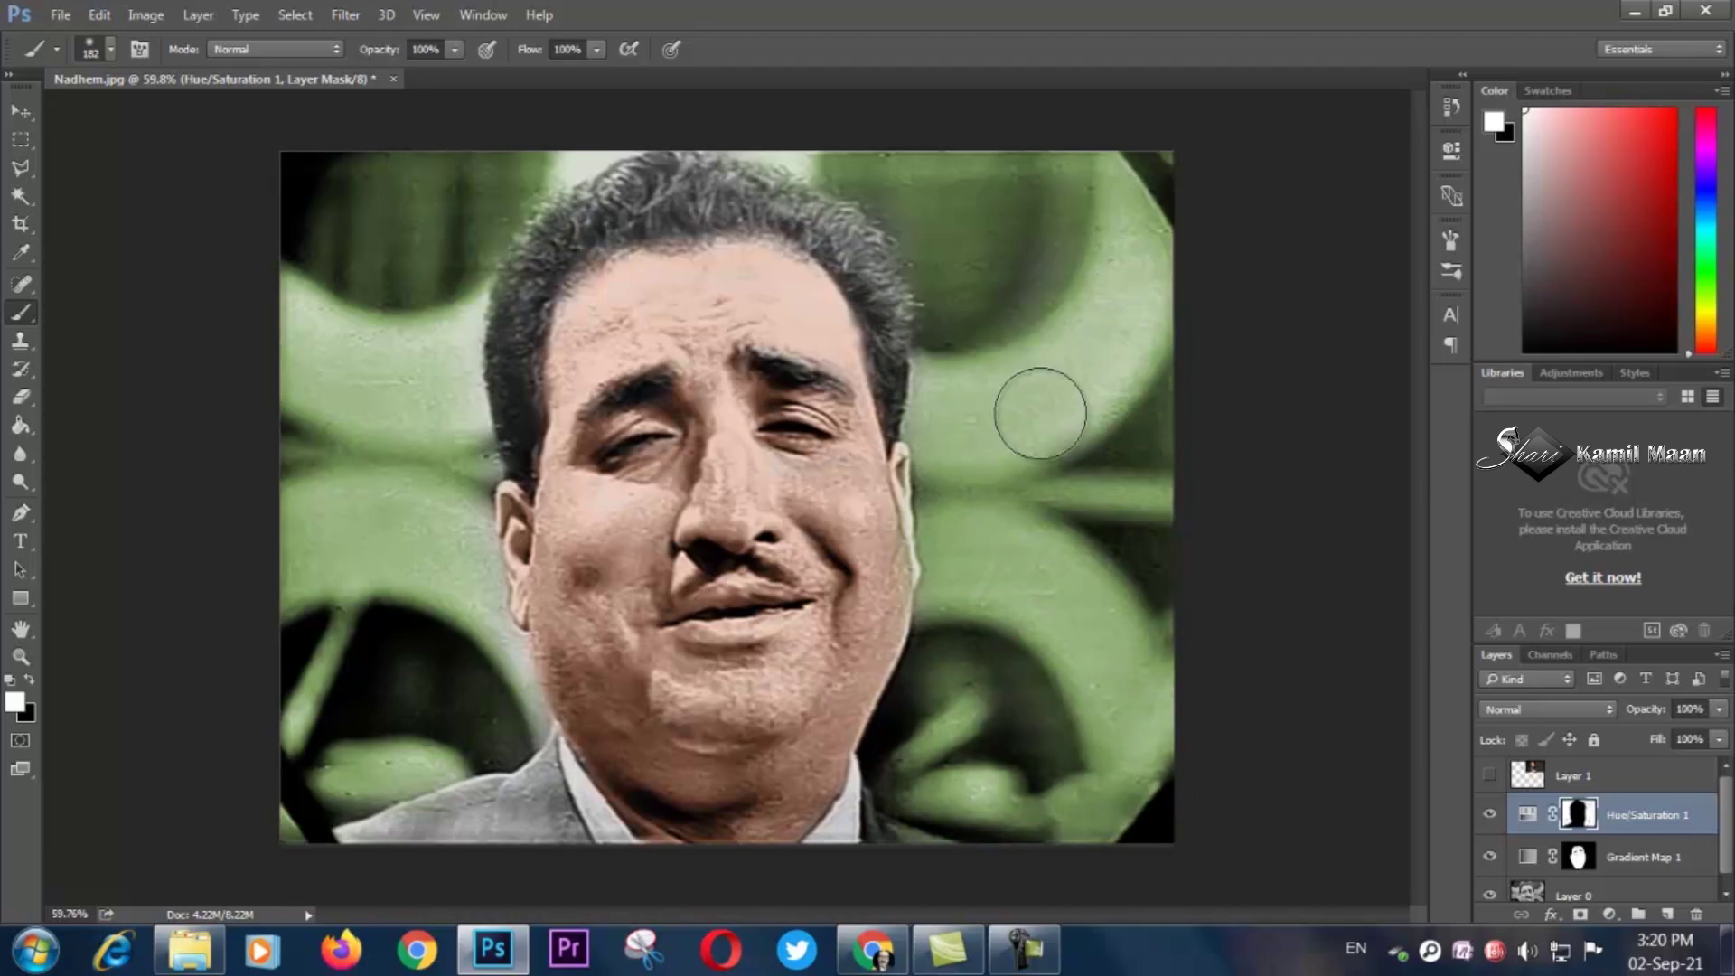
# Blend the background tint on the mask around the head and shoulders with the white brush at 23% opacity and 23% flow.
pyautogui.click(455, 50)
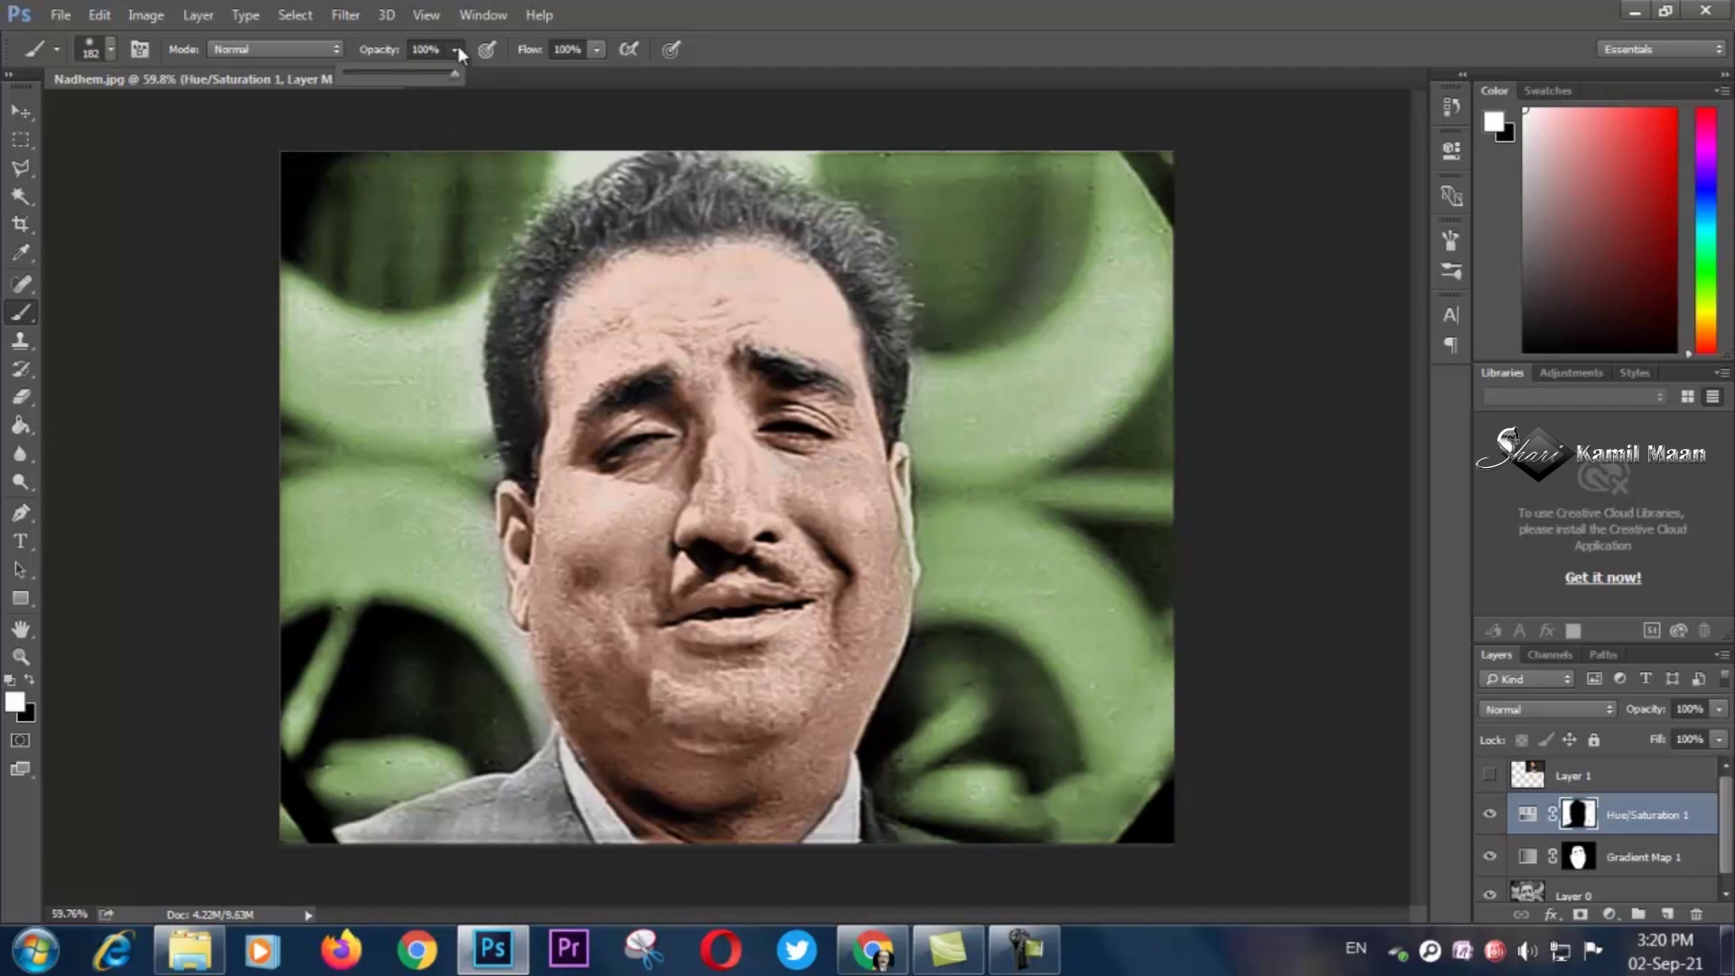
pyautogui.click(368, 72)
pyautogui.click(592, 51)
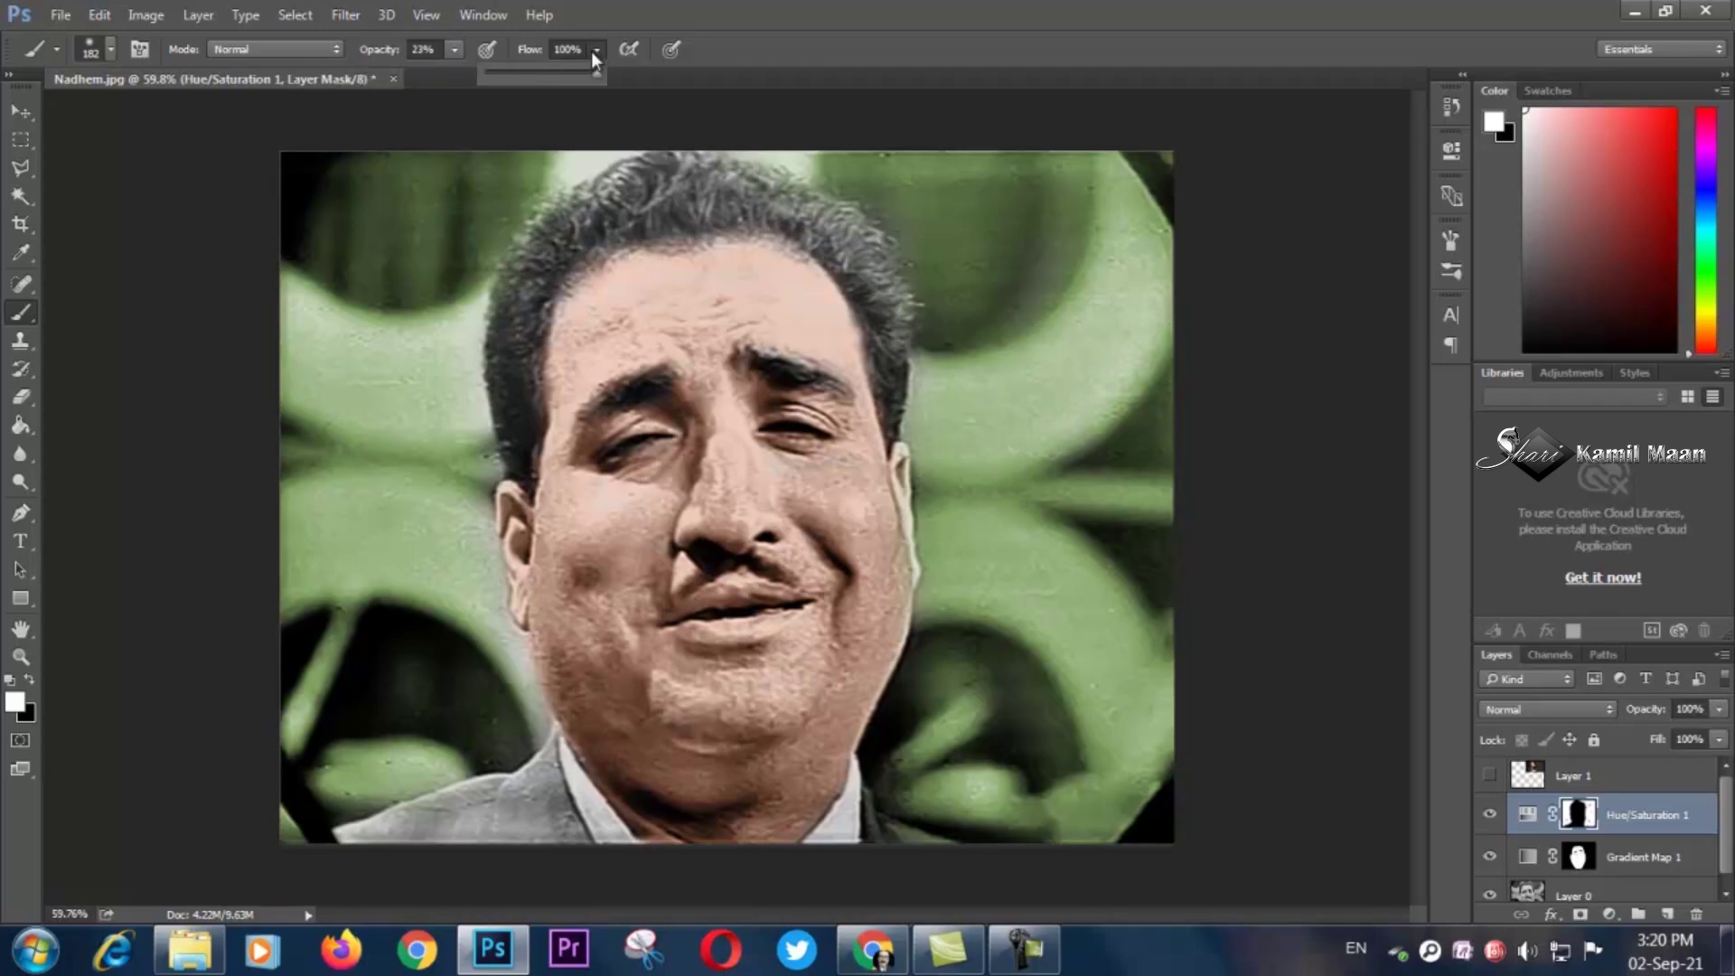
pyautogui.click(521, 73)
pyautogui.moveTo(512, 78); pyautogui.dragTo(508, 78)
pyautogui.click(456, 346)
pyautogui.moveTo(458, 347)
pyautogui.mouseDown()
pyautogui.moveTo(449, 546)
pyautogui.moveTo(459, 519)
pyautogui.moveTo(504, 723)
pyautogui.moveTo(378, 774)
pyautogui.moveTo(522, 712)
pyautogui.moveTo(443, 752)
pyautogui.mouseUp()
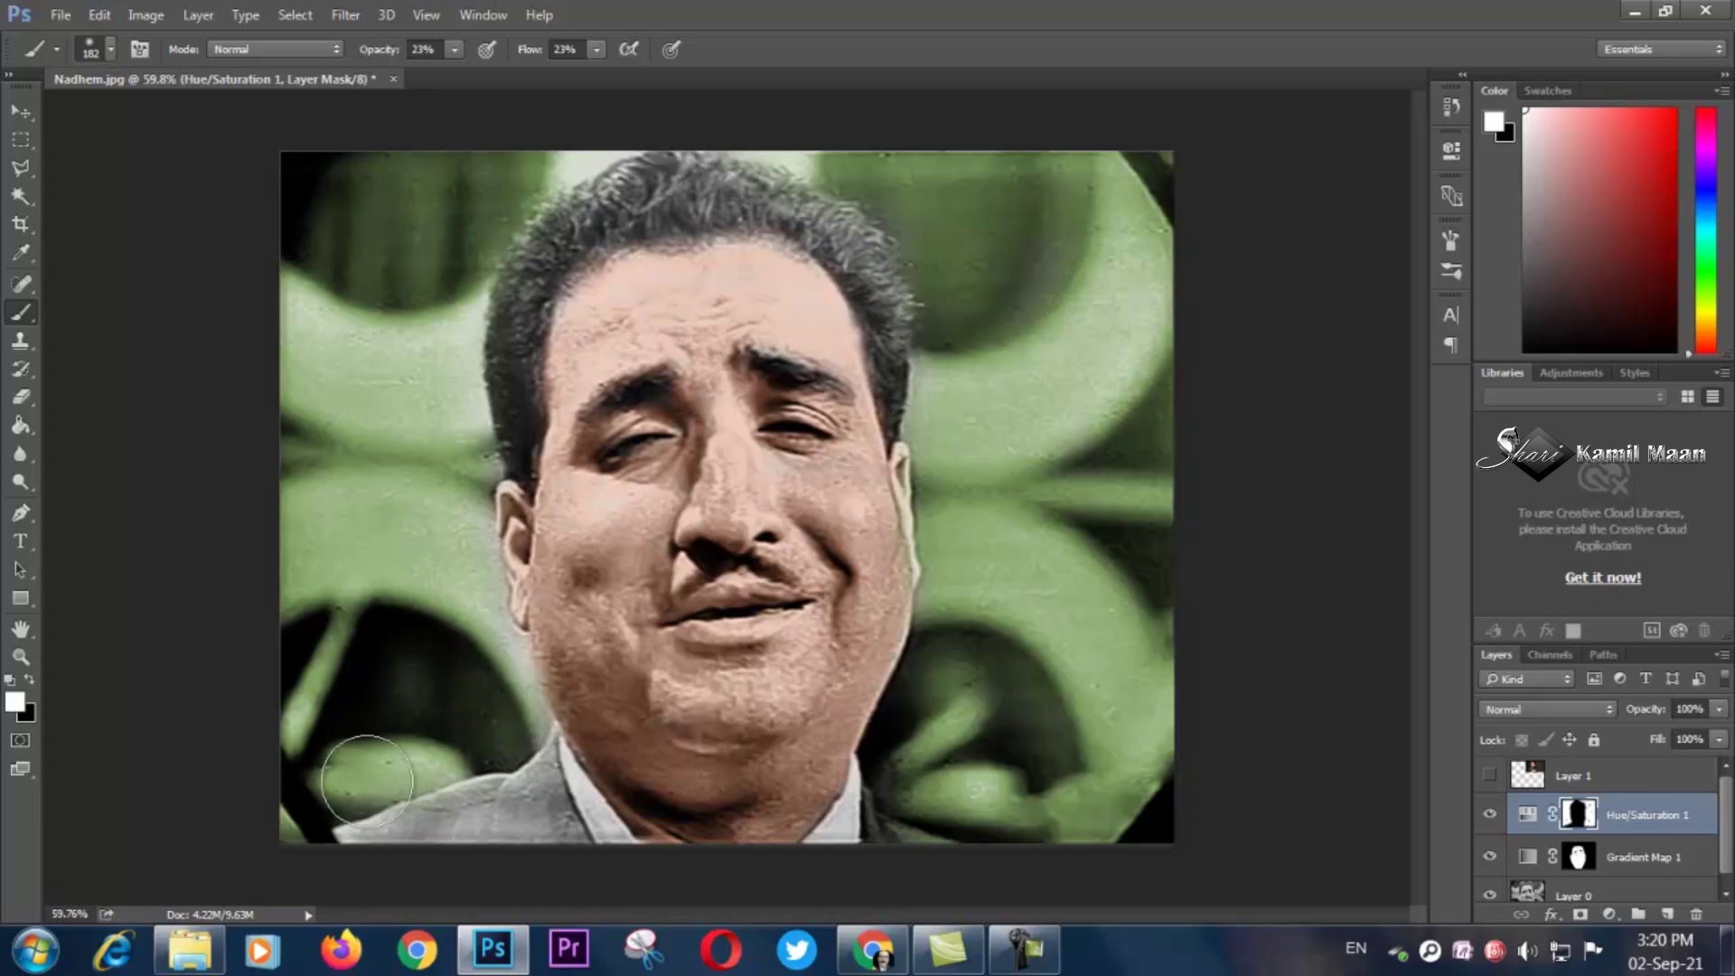
pyautogui.moveTo(922, 753)
pyautogui.mouseDown()
pyautogui.moveTo(914, 844)
pyautogui.moveTo(1154, 817)
pyautogui.moveTo(1069, 794)
pyautogui.moveTo(1145, 726)
pyautogui.mouseUp()
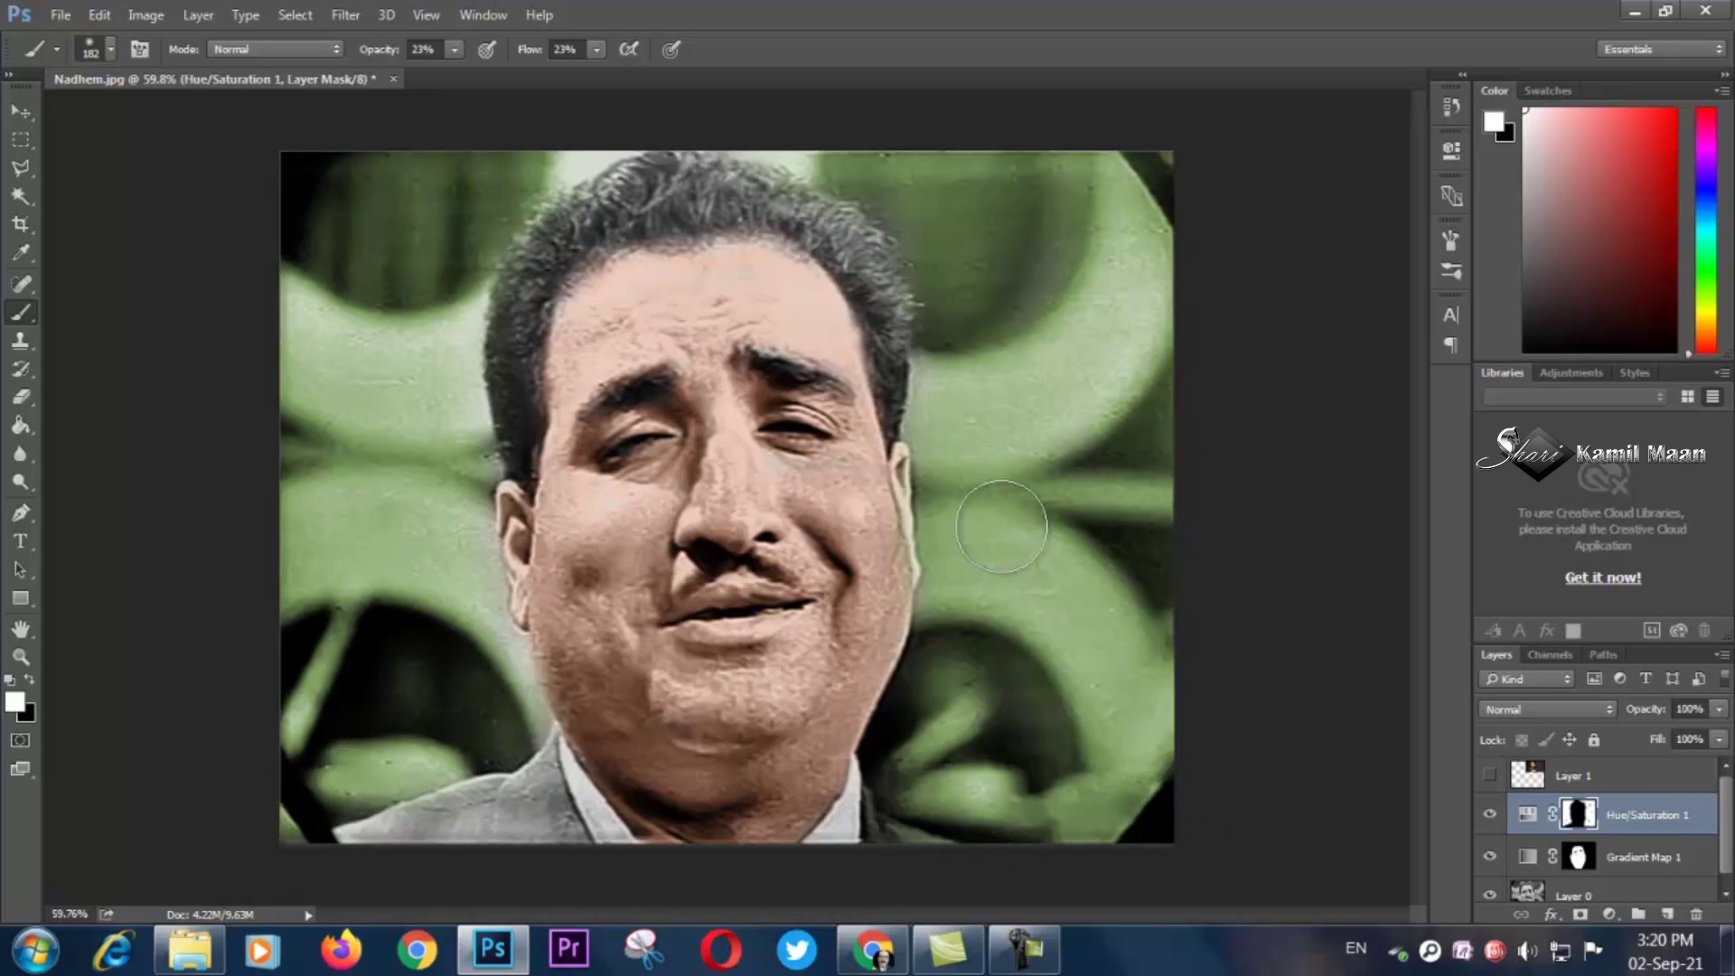
pyautogui.moveTo(948, 432)
pyautogui.mouseDown()
pyautogui.moveTo(929, 252)
pyautogui.moveTo(955, 353)
pyautogui.moveTo(927, 202)
pyautogui.moveTo(919, 218)
pyautogui.moveTo(866, 160)
pyautogui.moveTo(926, 232)
pyautogui.moveTo(882, 184)
pyautogui.moveTo(883, 155)
pyautogui.moveTo(1078, 214)
pyautogui.moveTo(1235, 165)
pyautogui.moveTo(1010, 177)
pyautogui.moveTo(1173, 330)
pyautogui.moveTo(997, 340)
pyautogui.moveTo(1071, 428)
pyautogui.moveTo(1047, 447)
pyautogui.moveTo(291, 467)
pyautogui.moveTo(380, 399)
pyautogui.moveTo(426, 462)
pyautogui.moveTo(456, 467)
pyautogui.moveTo(476, 231)
pyautogui.moveTo(618, 129)
pyautogui.mouseUp()
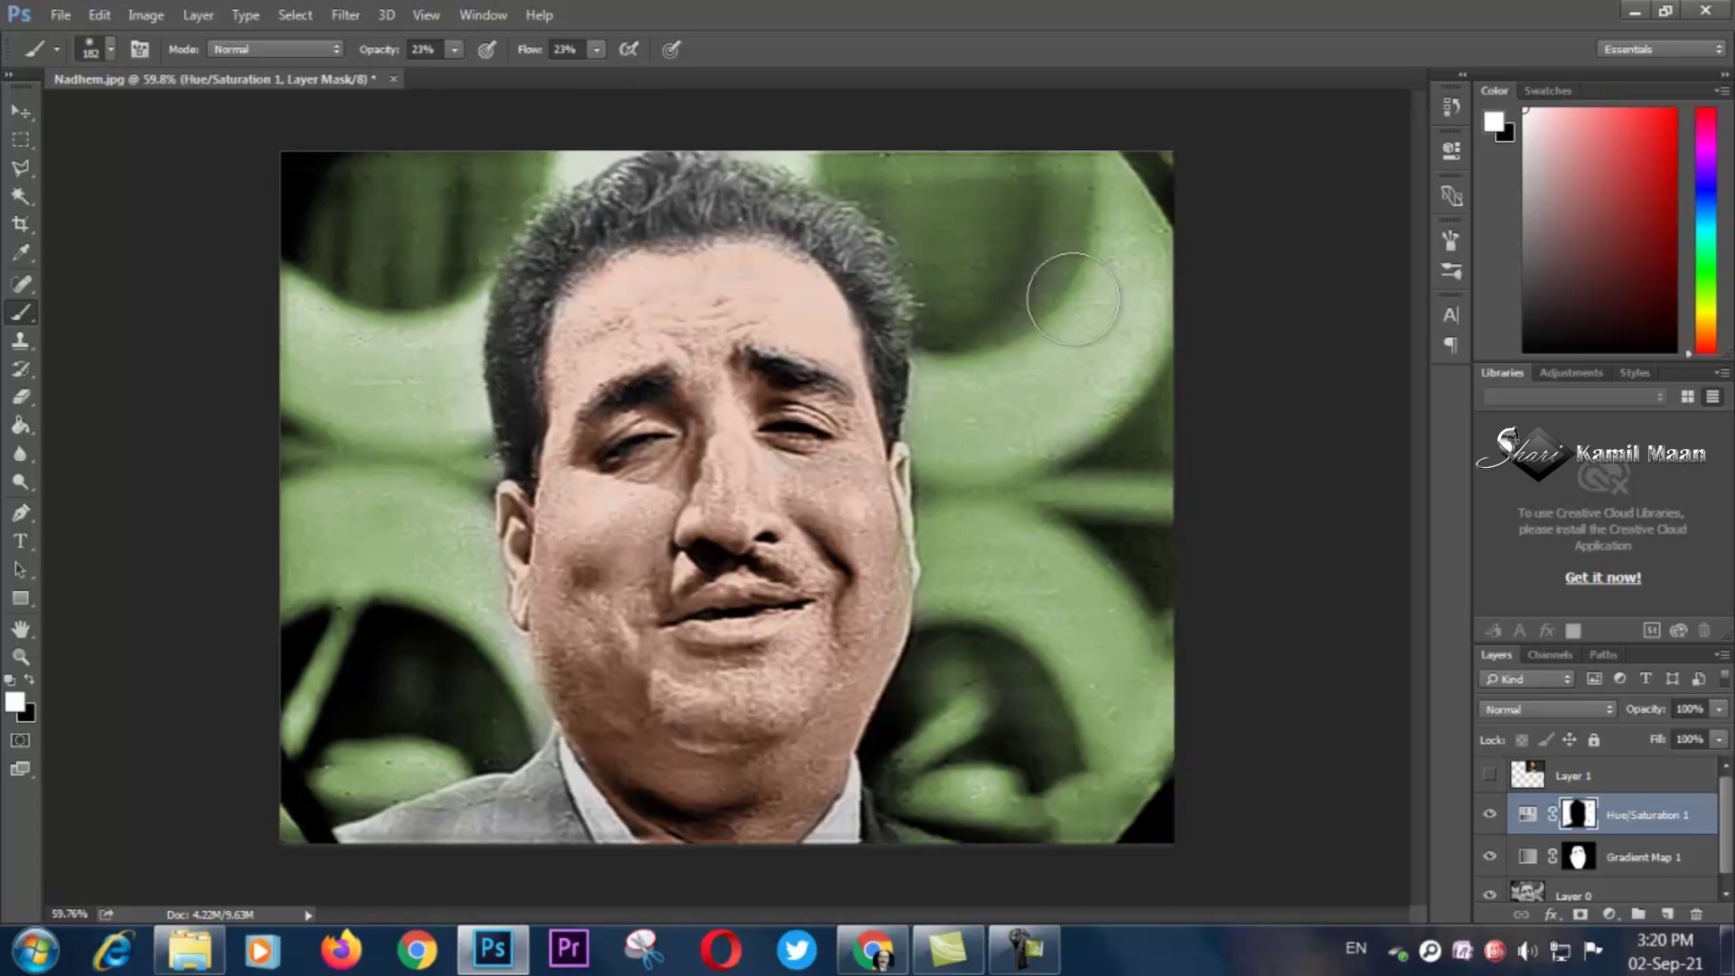
# Change the background's Hue/Saturation adjustment to hue 164, saturation 30 and lightness -27.
pyautogui.click(1452, 154)
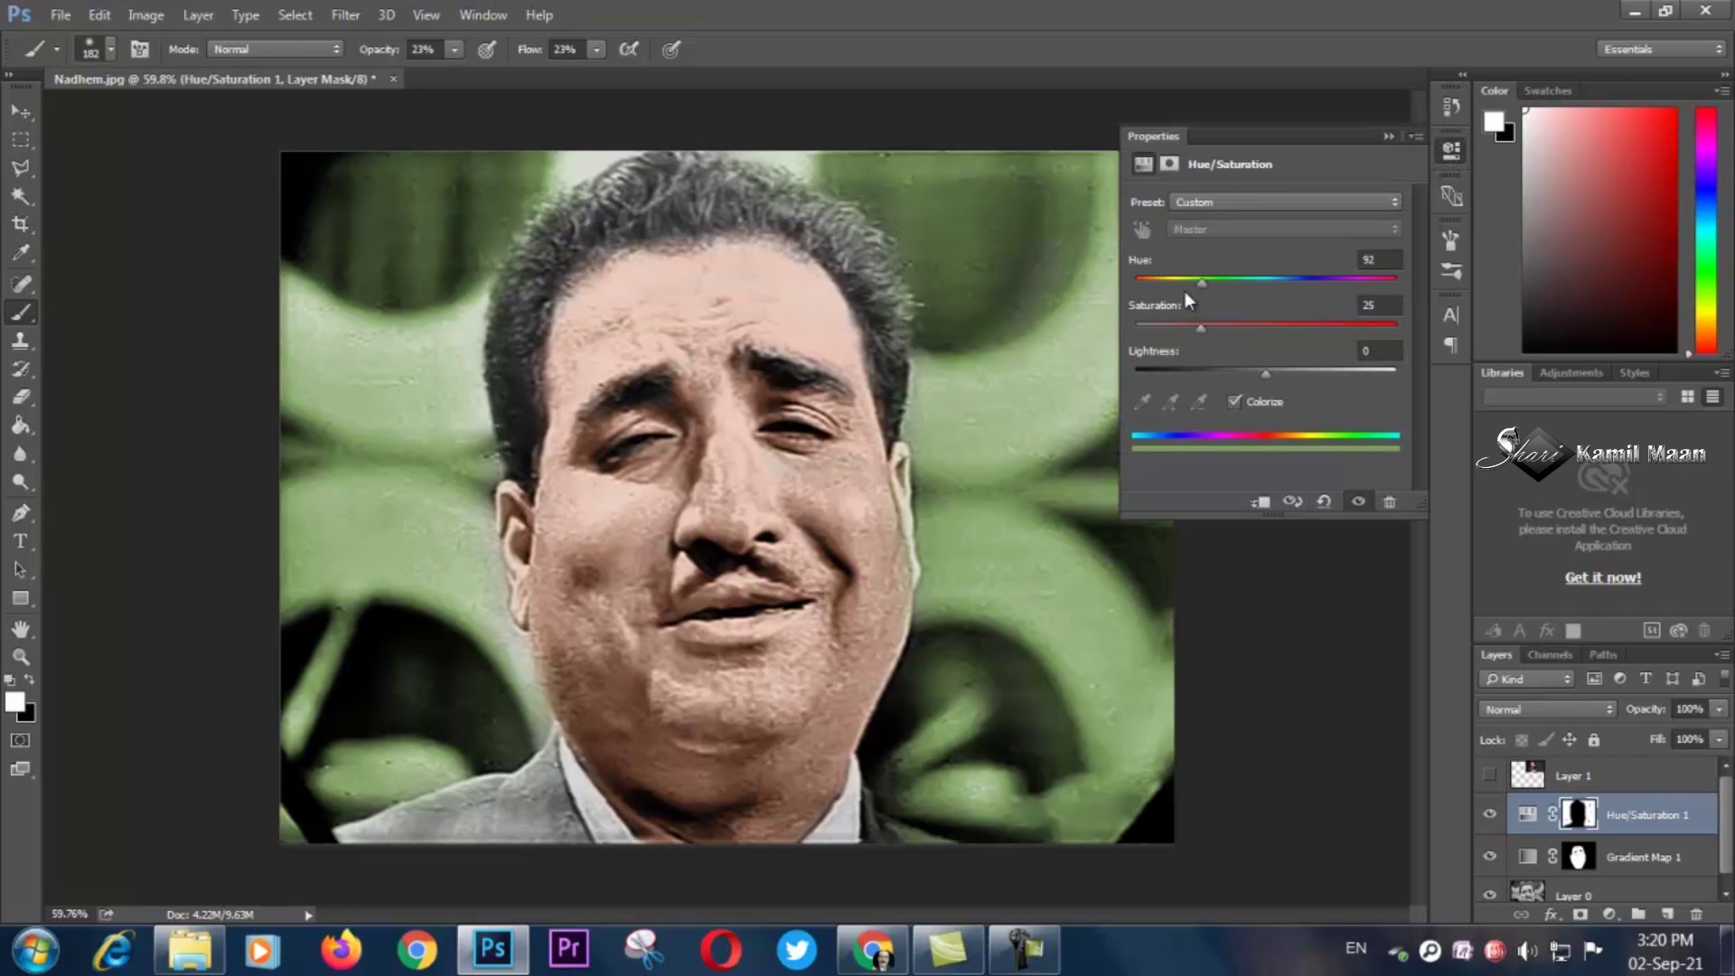
pyautogui.moveTo(1202, 280); pyautogui.dragTo(1256, 280)
pyautogui.moveTo(1261, 372); pyautogui.dragTo(1229, 375)
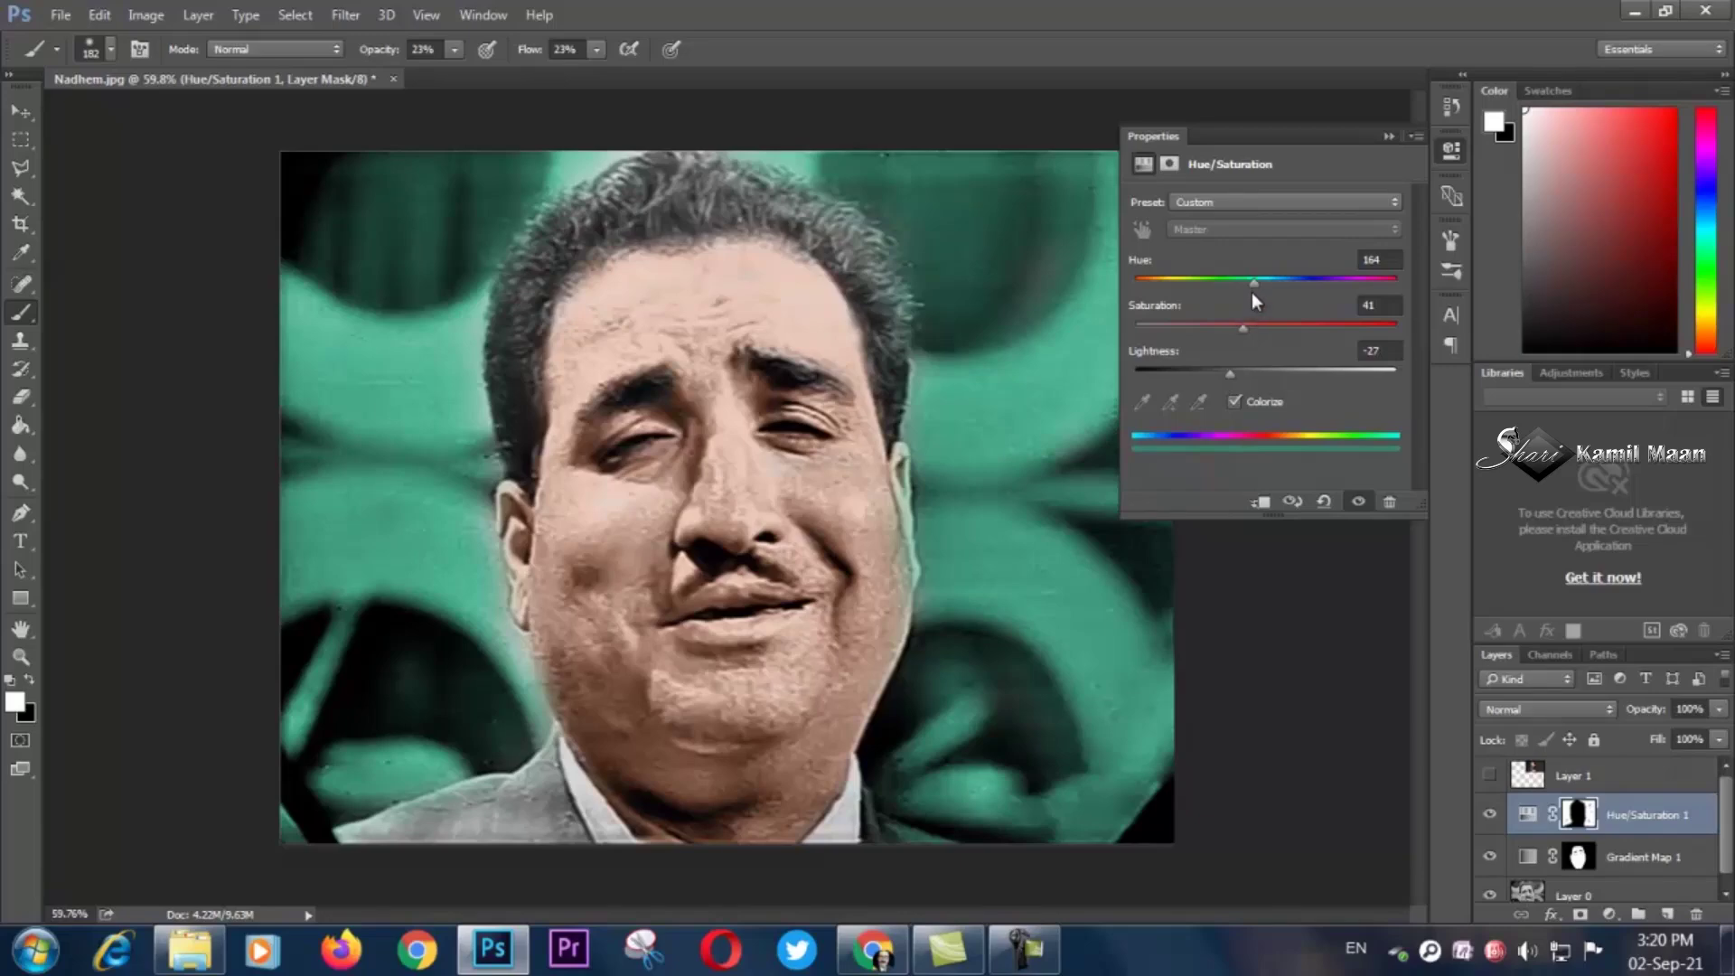
pyautogui.moveTo(1243, 327); pyautogui.dragTo(1223, 329)
# Touch up the background tint beside the left-hand ear on the Hue/Saturation 1 mask, using soft white 13 px and 43 px brushes.
pyautogui.rightClick(443, 701)
pyautogui.click(570, 637)
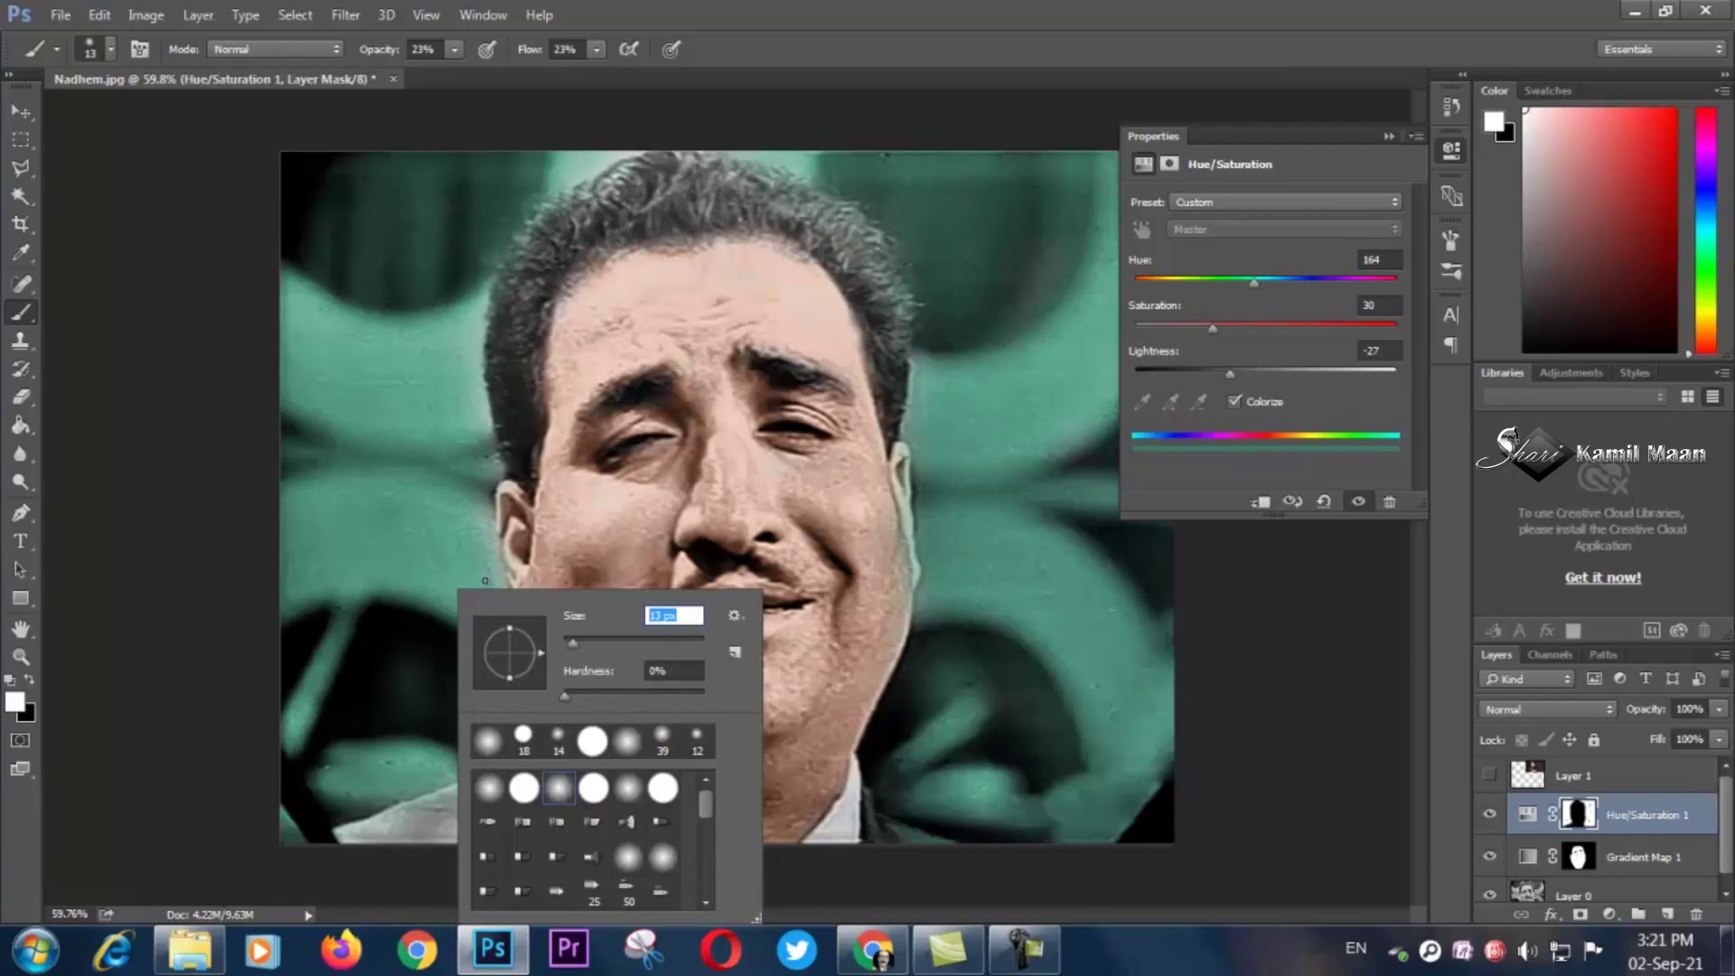
pyautogui.click(486, 552)
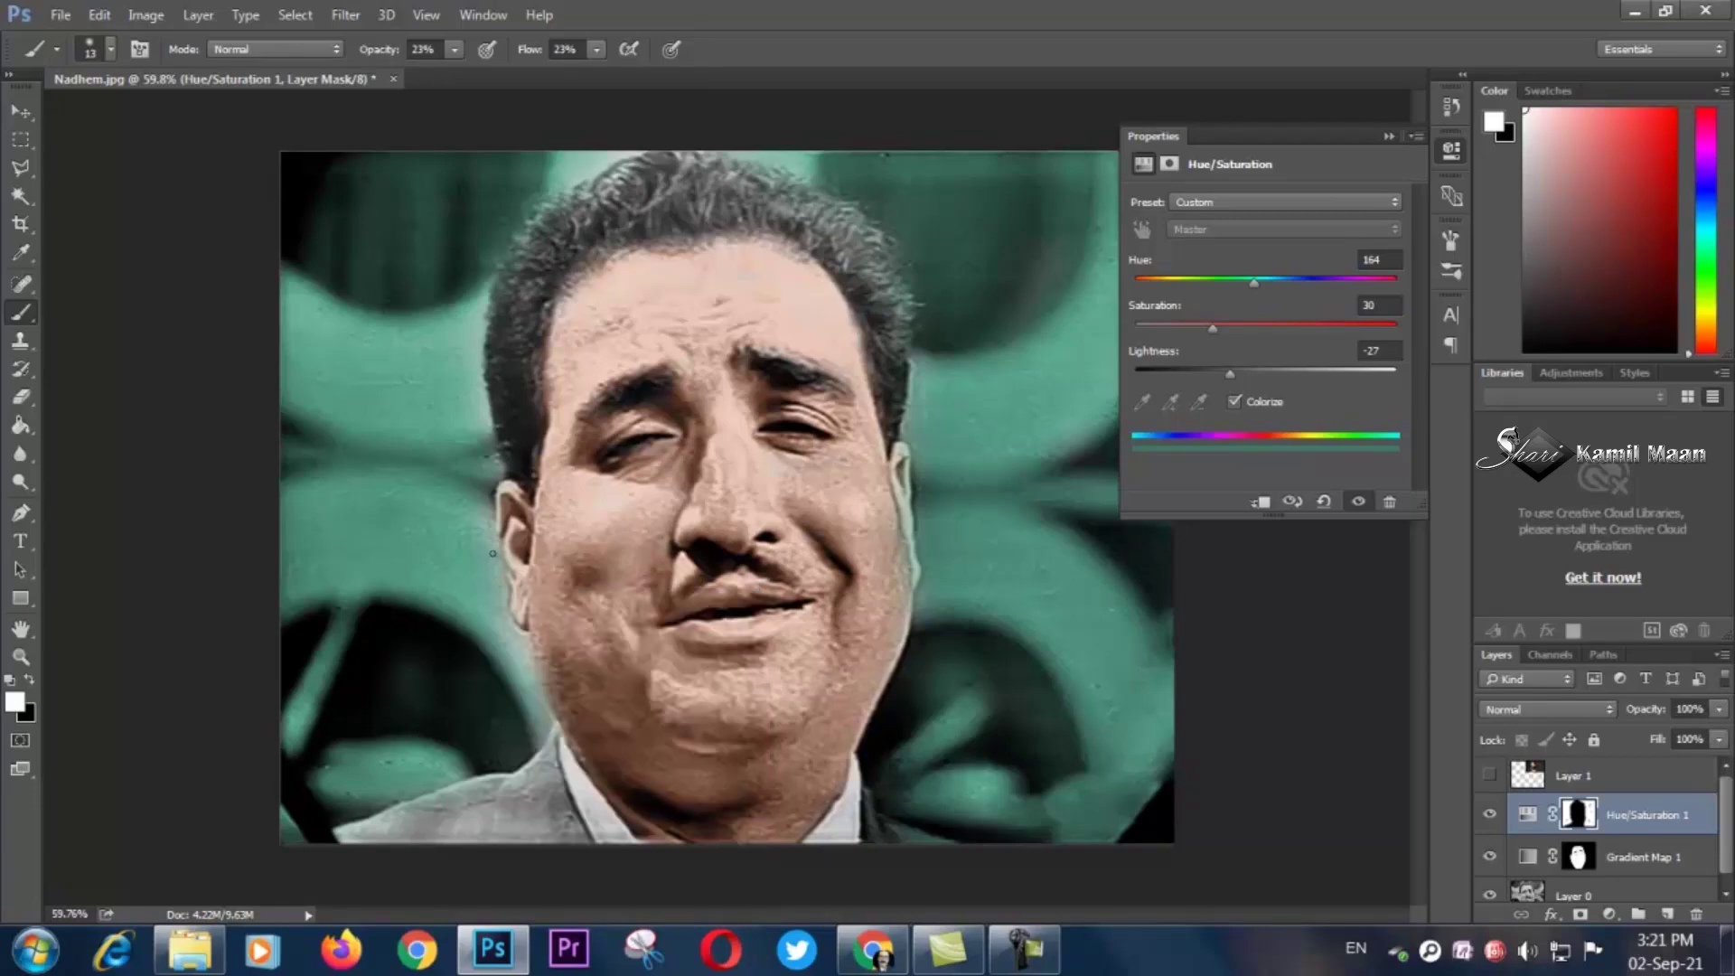
pyautogui.rightClick(496, 526)
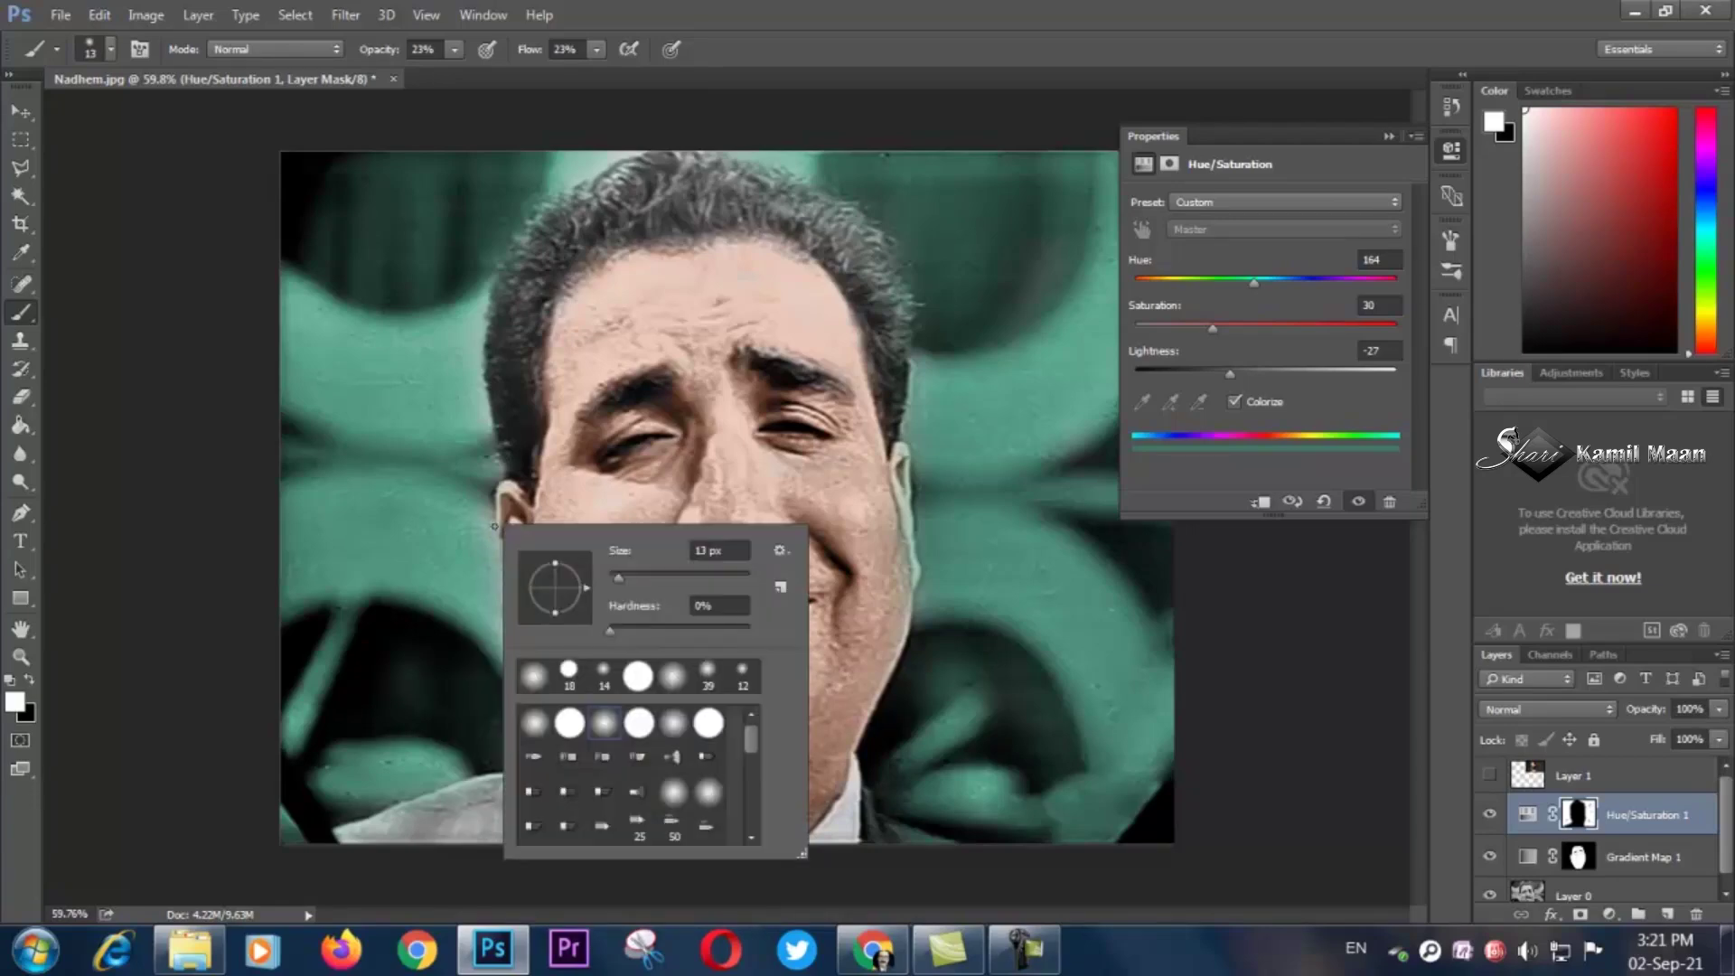
pyautogui.click(640, 574)
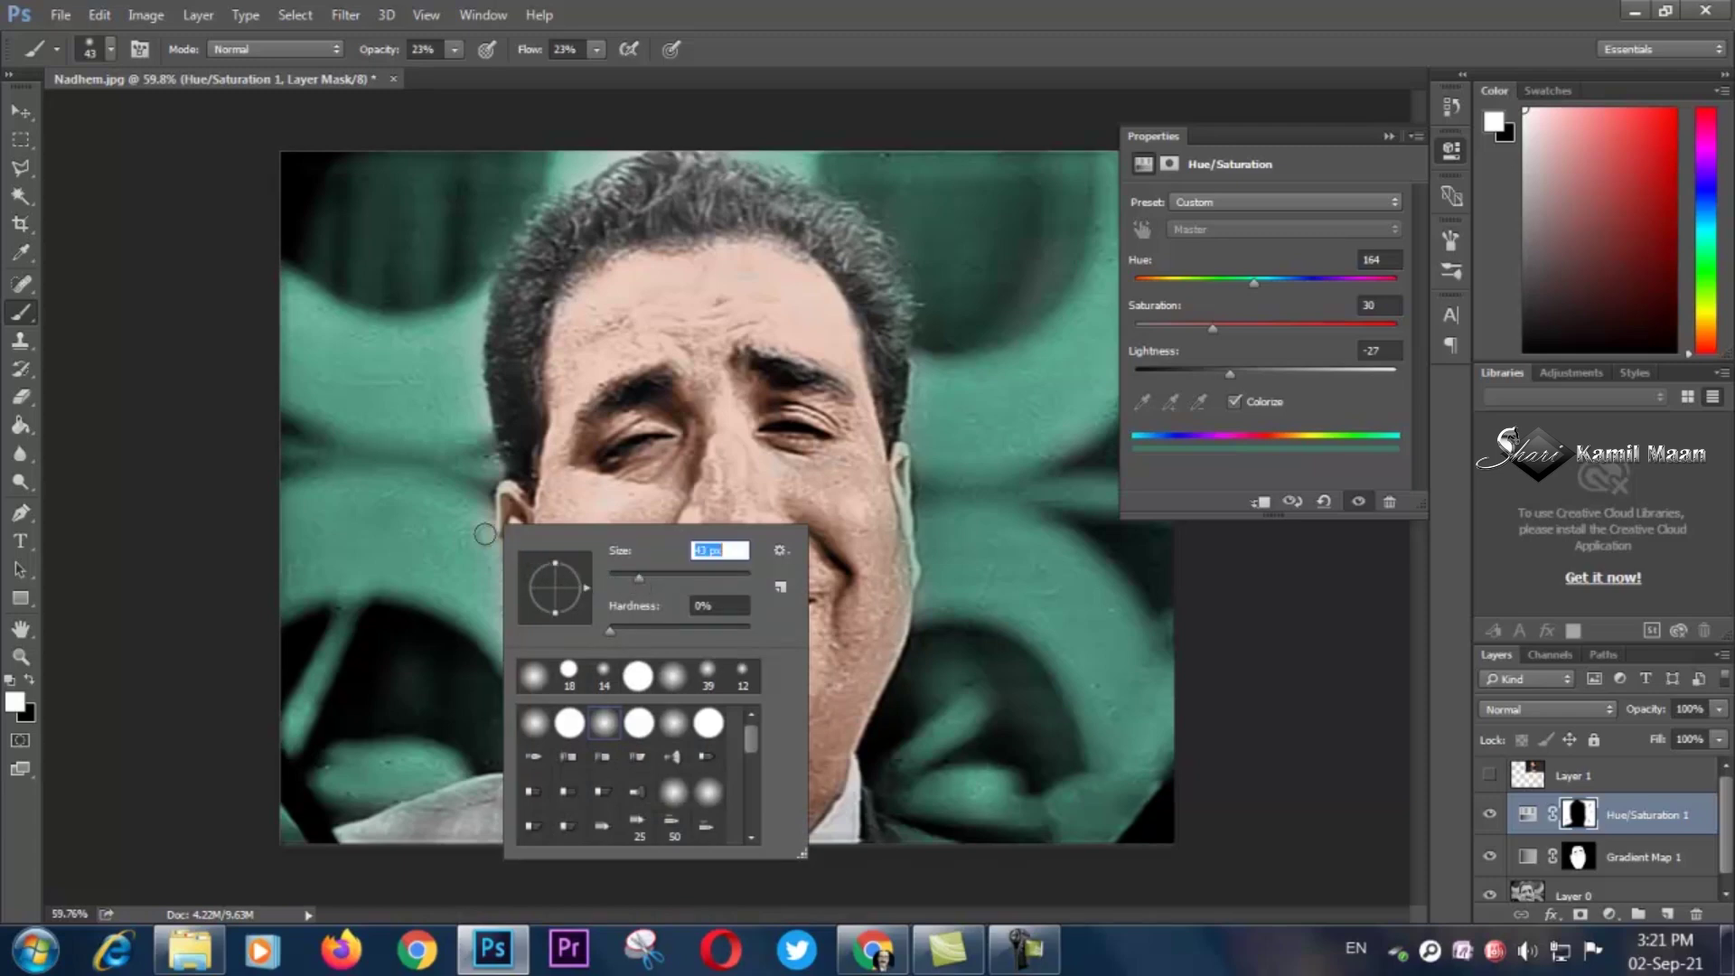
pyautogui.click(482, 517)
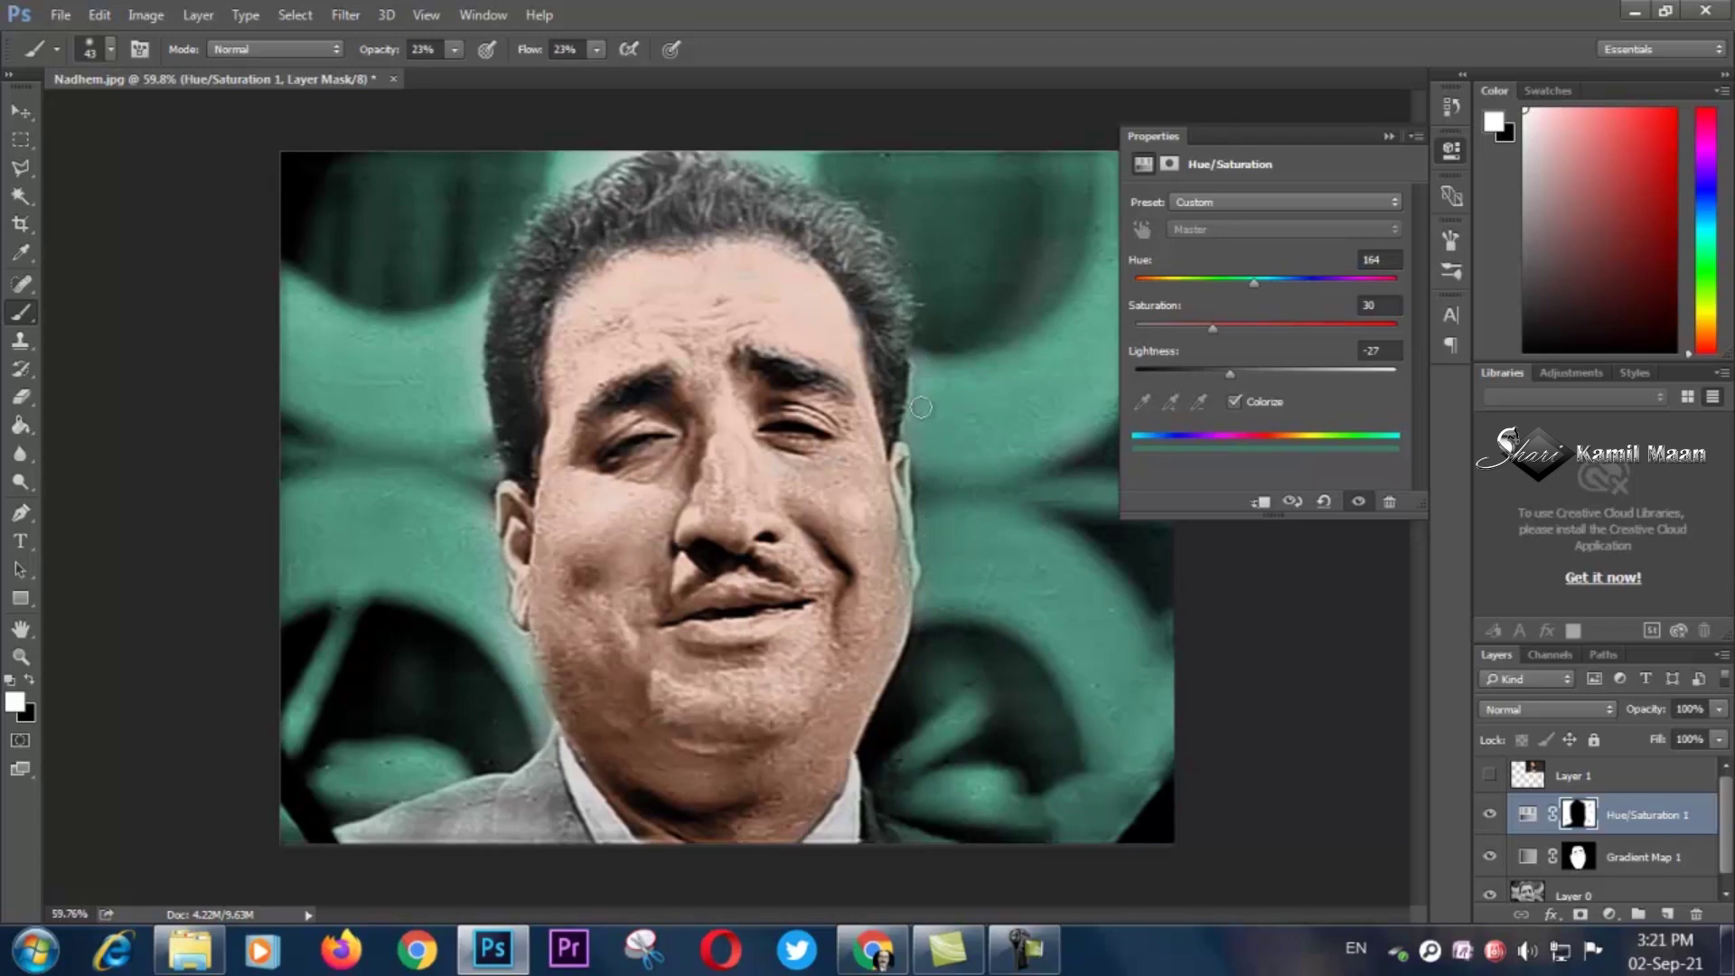
# Paint black on the Gradient Map 1 mask along the right-hand ear with the 43 px brush at 23% opacity.
pyautogui.scroll(-3, 930, 410)
pyautogui.scroll(5, 958, 506)
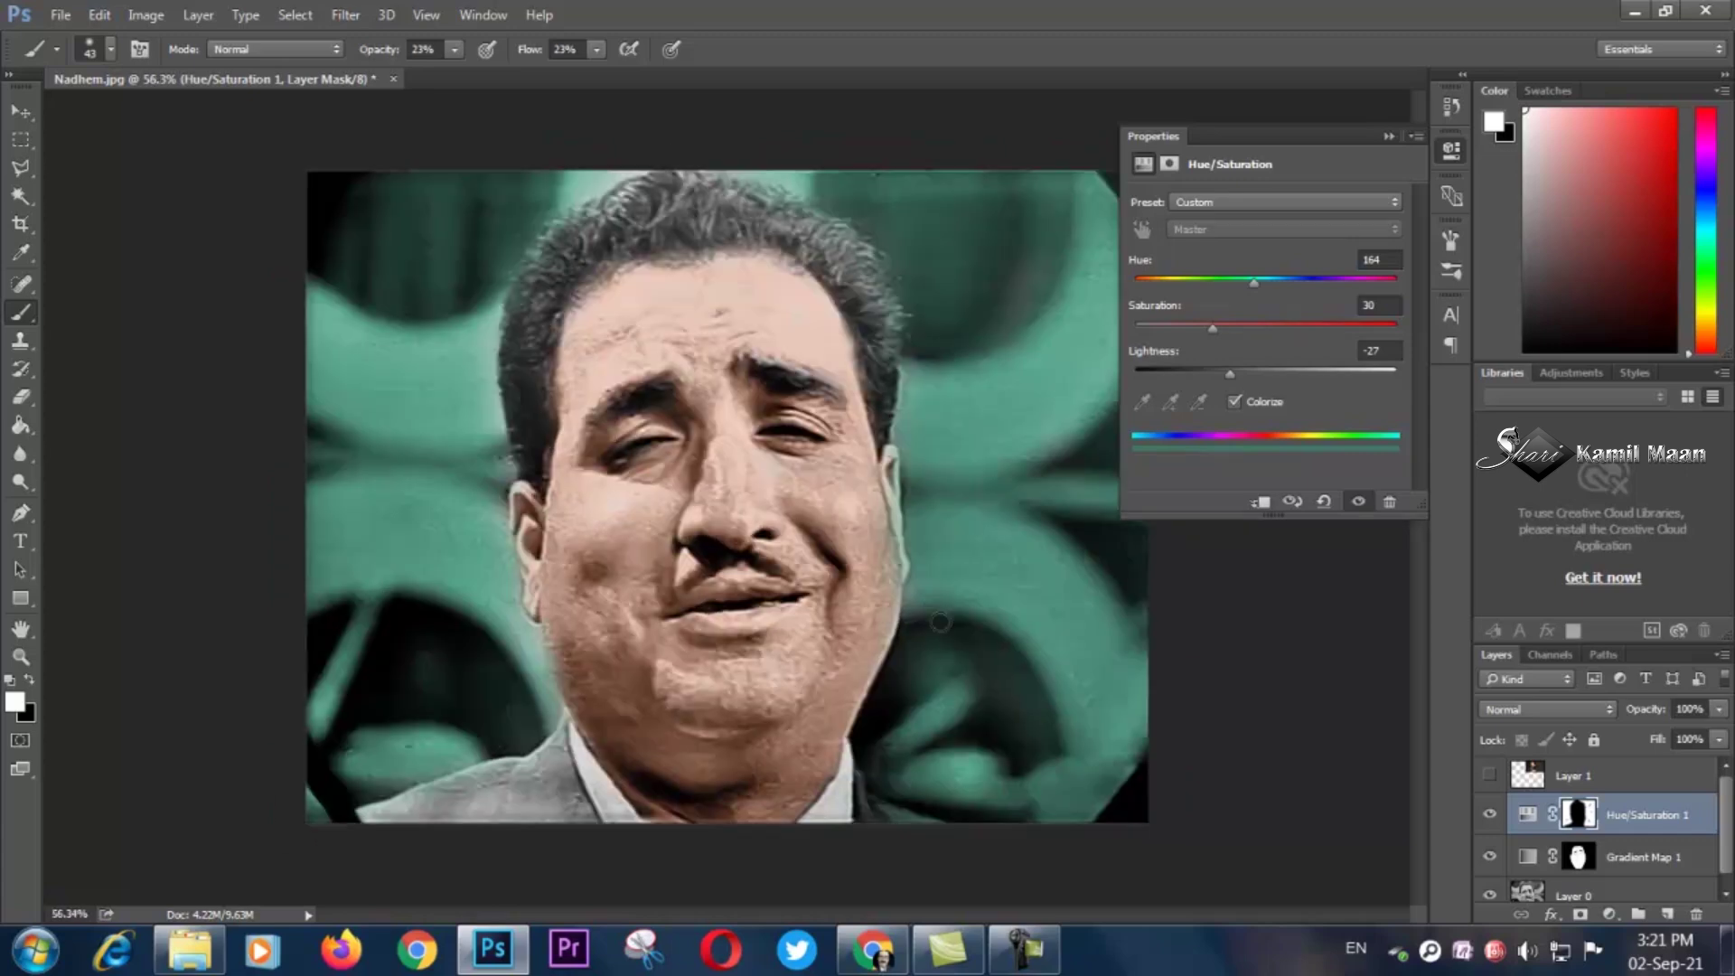
pyautogui.scroll(2, 982, 588)
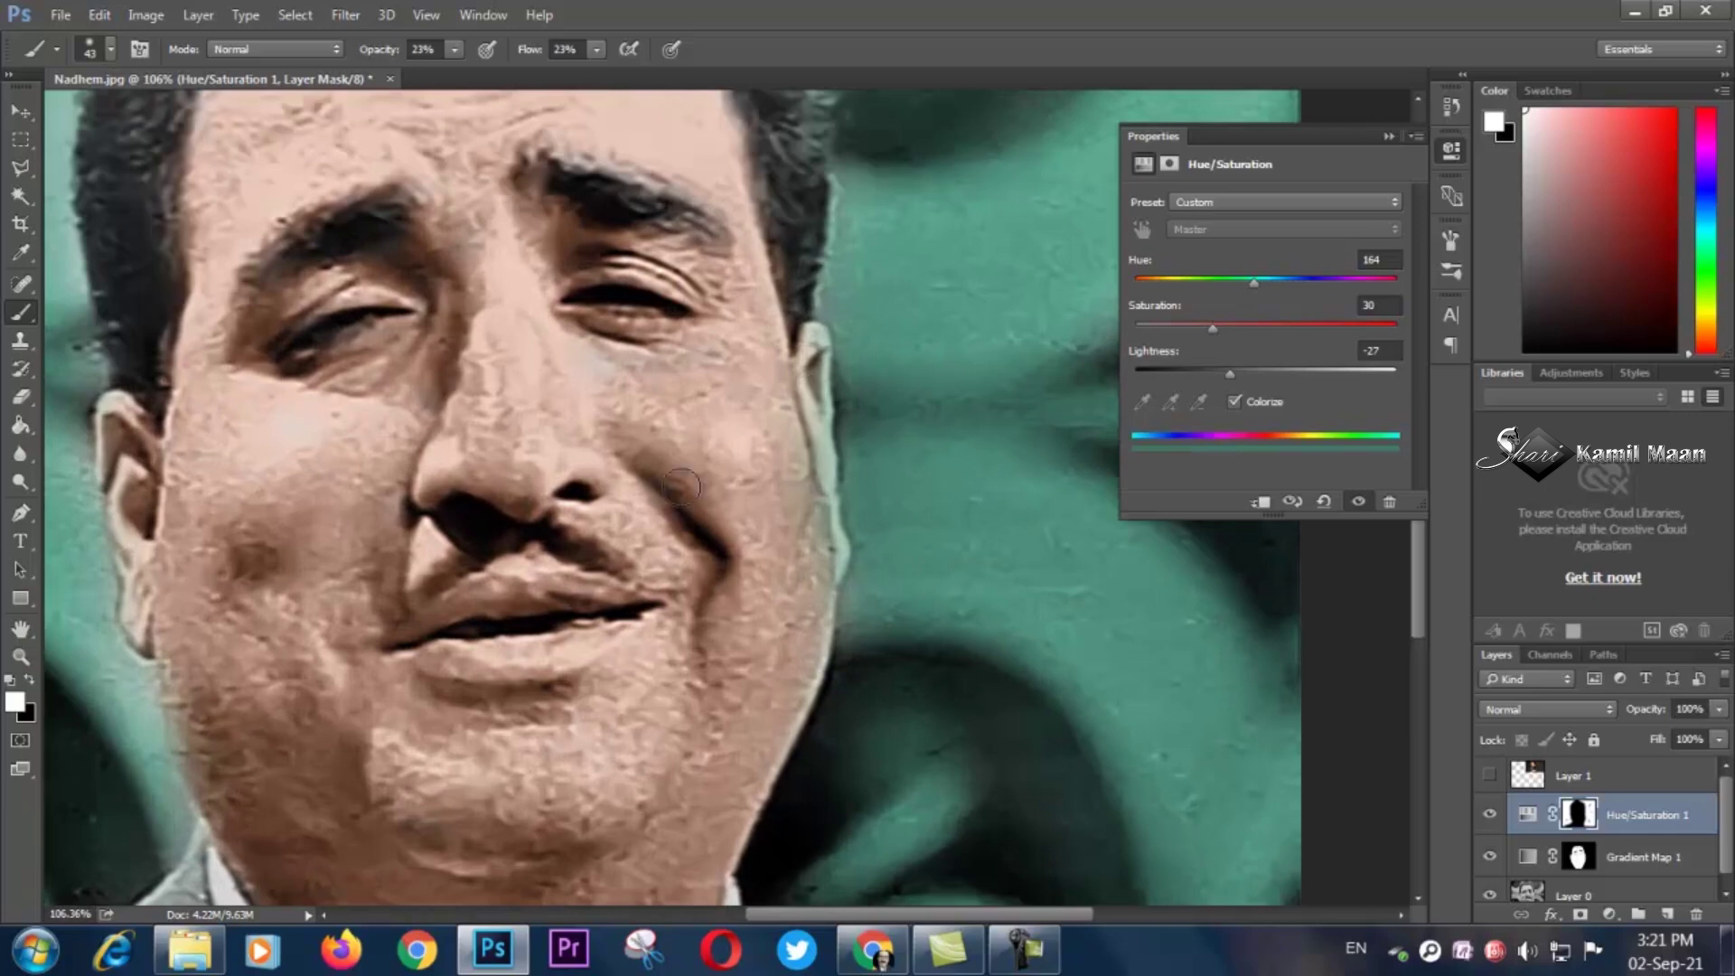
pyautogui.click(1579, 857)
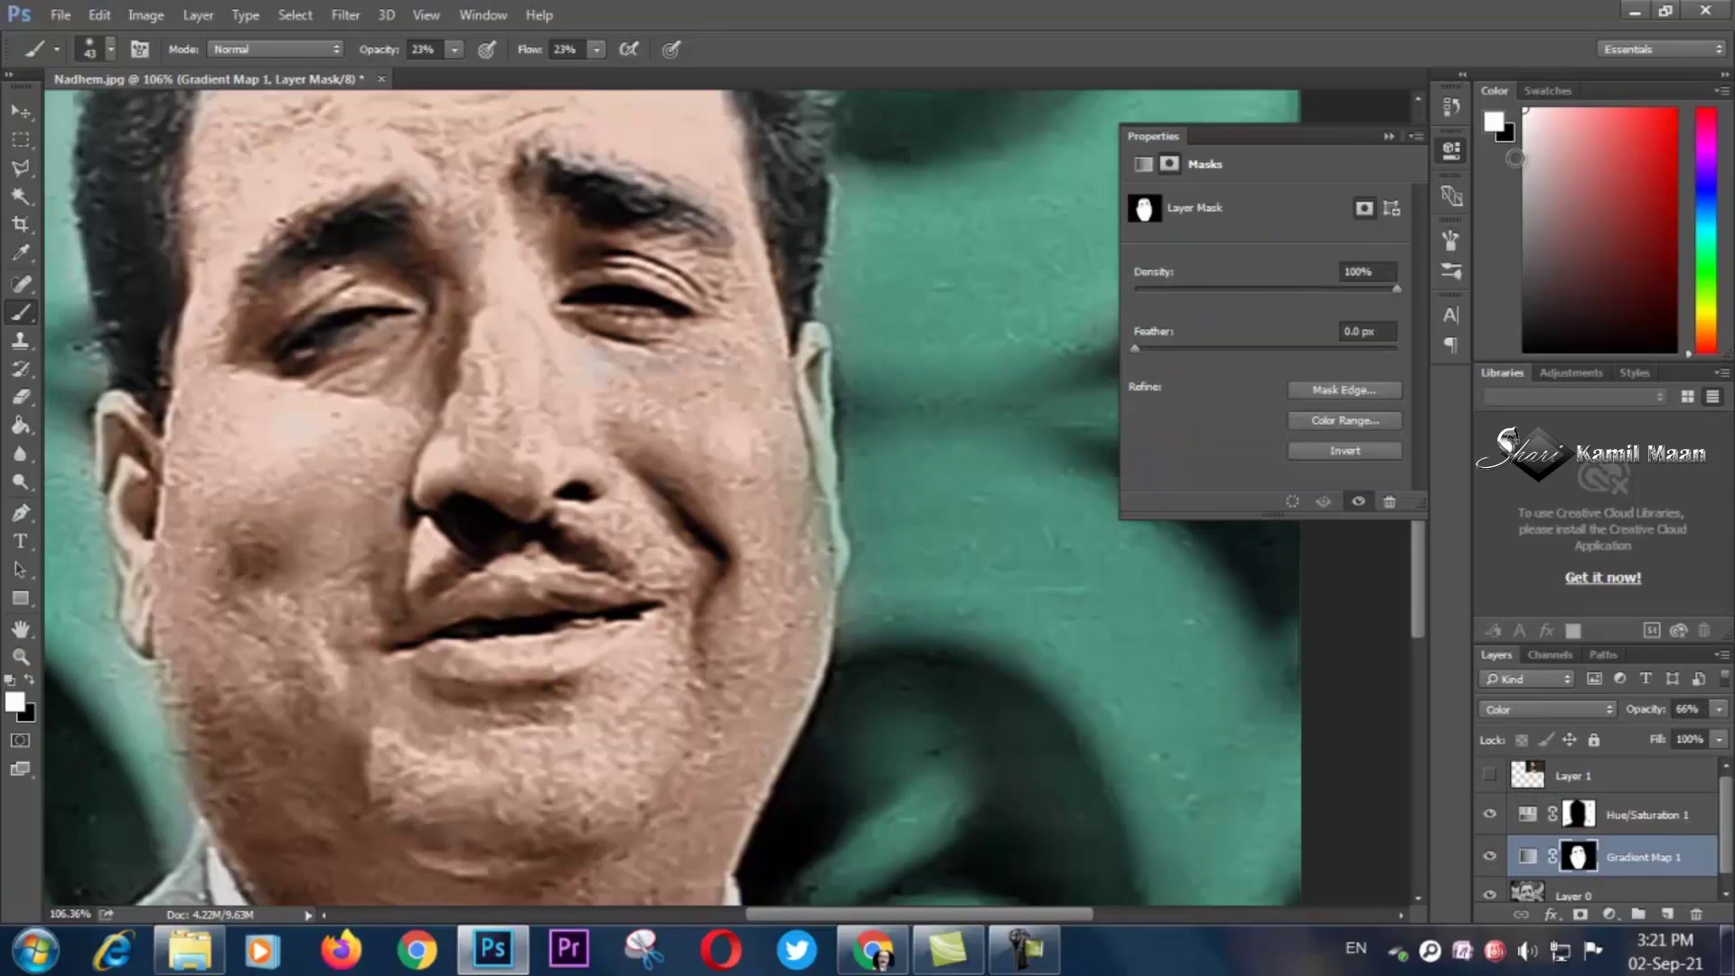
pyautogui.click(1392, 136)
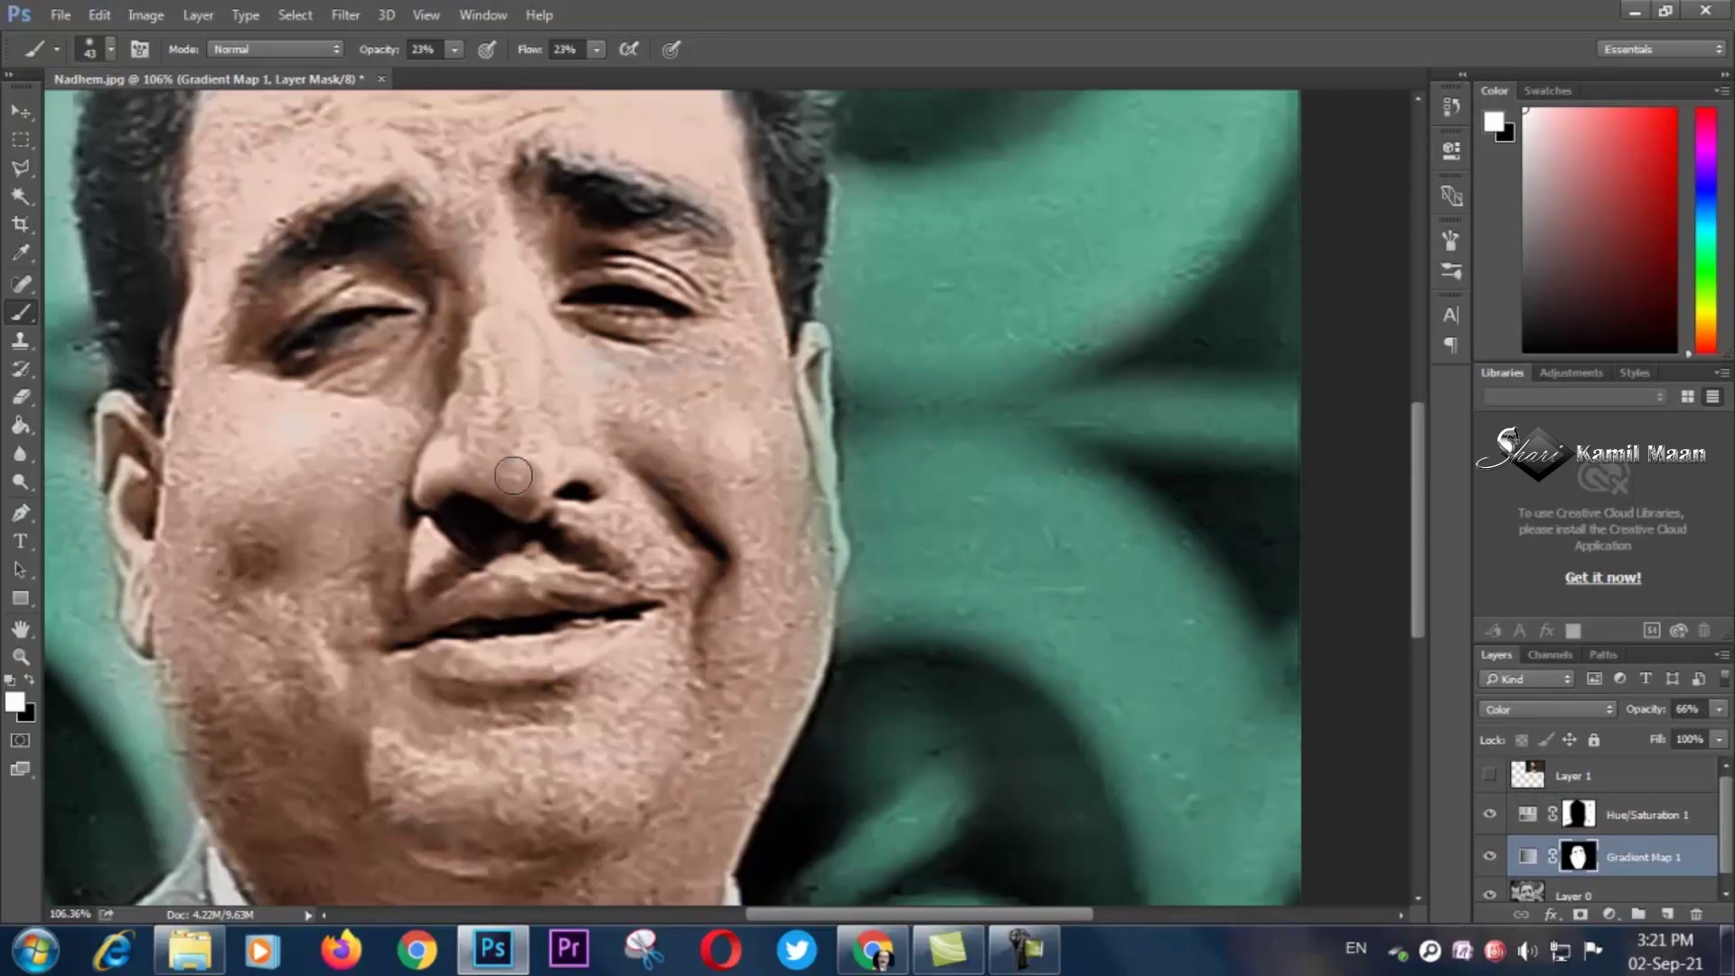
pyautogui.click(27, 687)
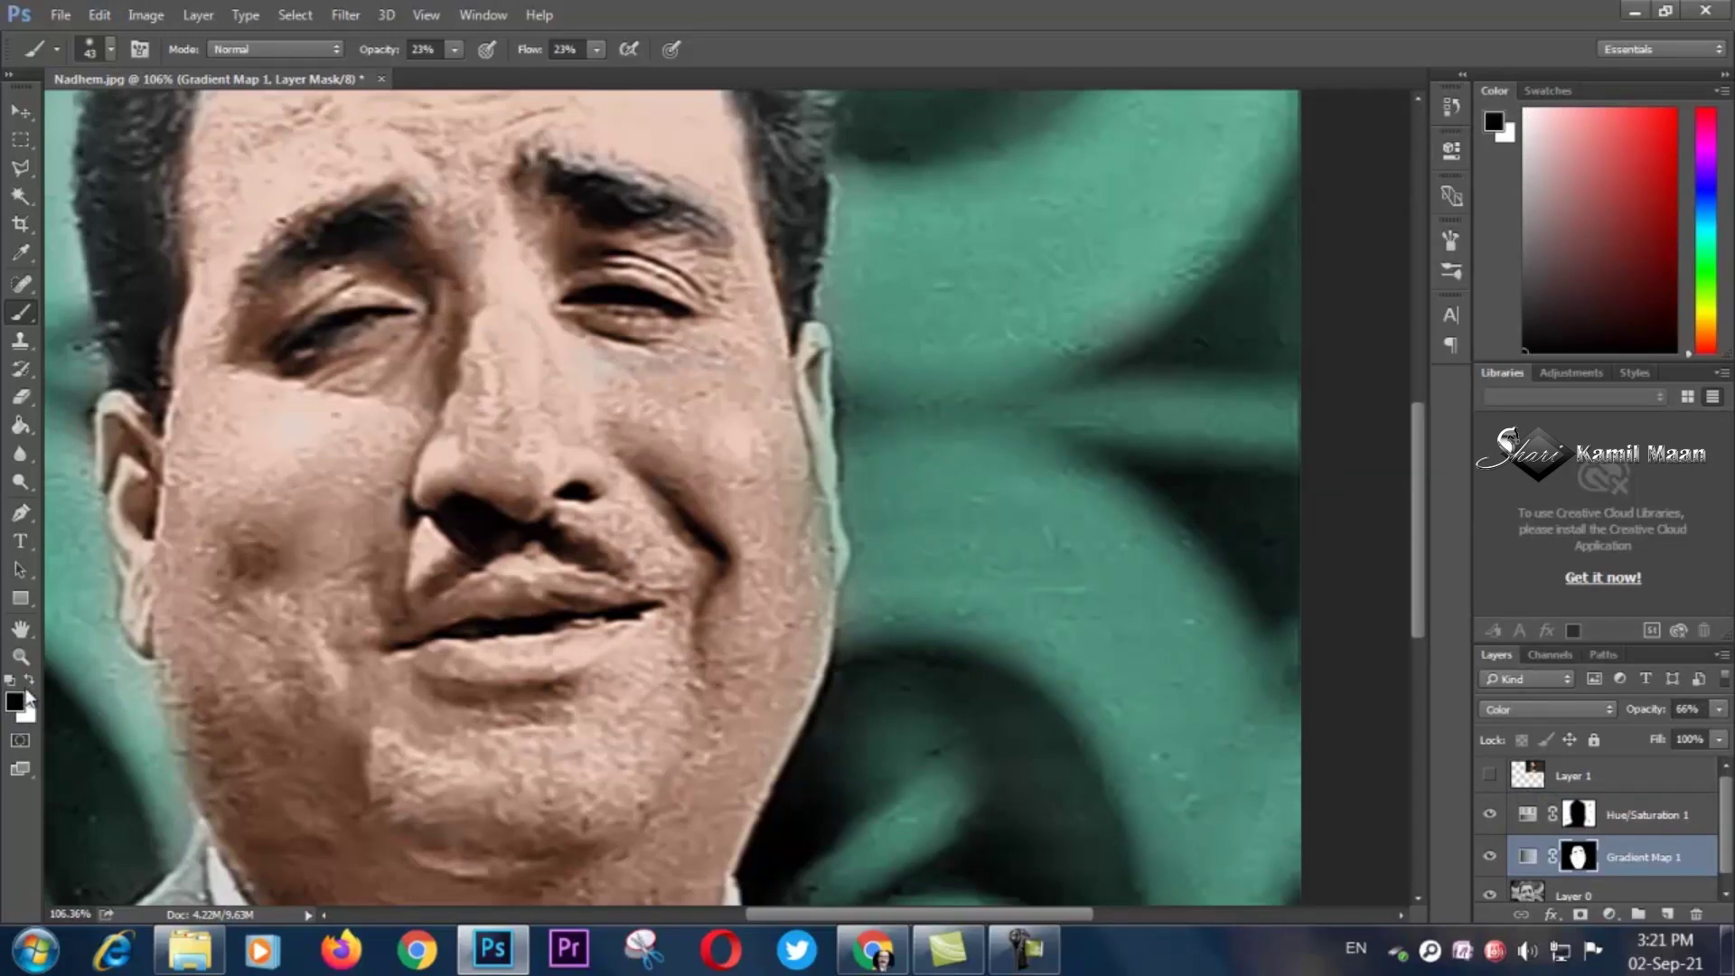
pyautogui.moveTo(808, 361)
pyautogui.mouseDown()
pyautogui.moveTo(816, 348)
pyautogui.moveTo(830, 546)
pyautogui.moveTo(825, 519)
pyautogui.moveTo(813, 565)
pyautogui.moveTo(775, 536)
pyautogui.mouseUp()
# Raise the brush opacity to 100% and paint black on the Hue/Saturation 1 mask over the right-hand ear.
pyautogui.moveTo(455, 51); pyautogui.dragTo(541, 73)
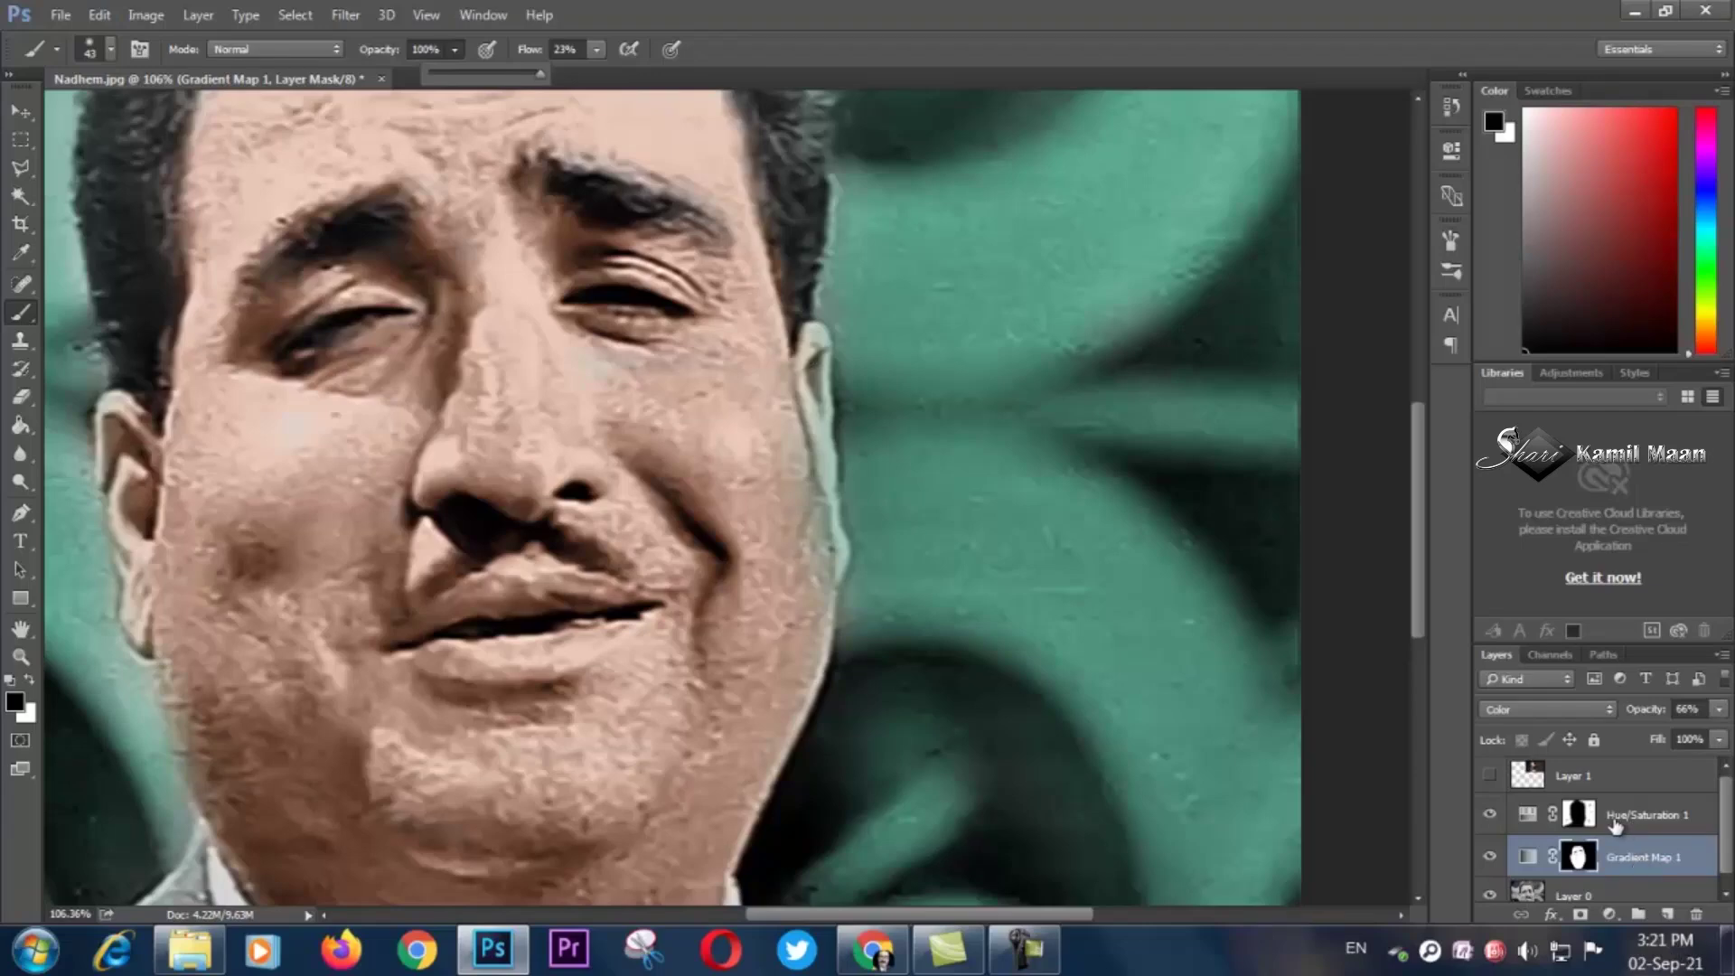
pyautogui.click(1578, 814)
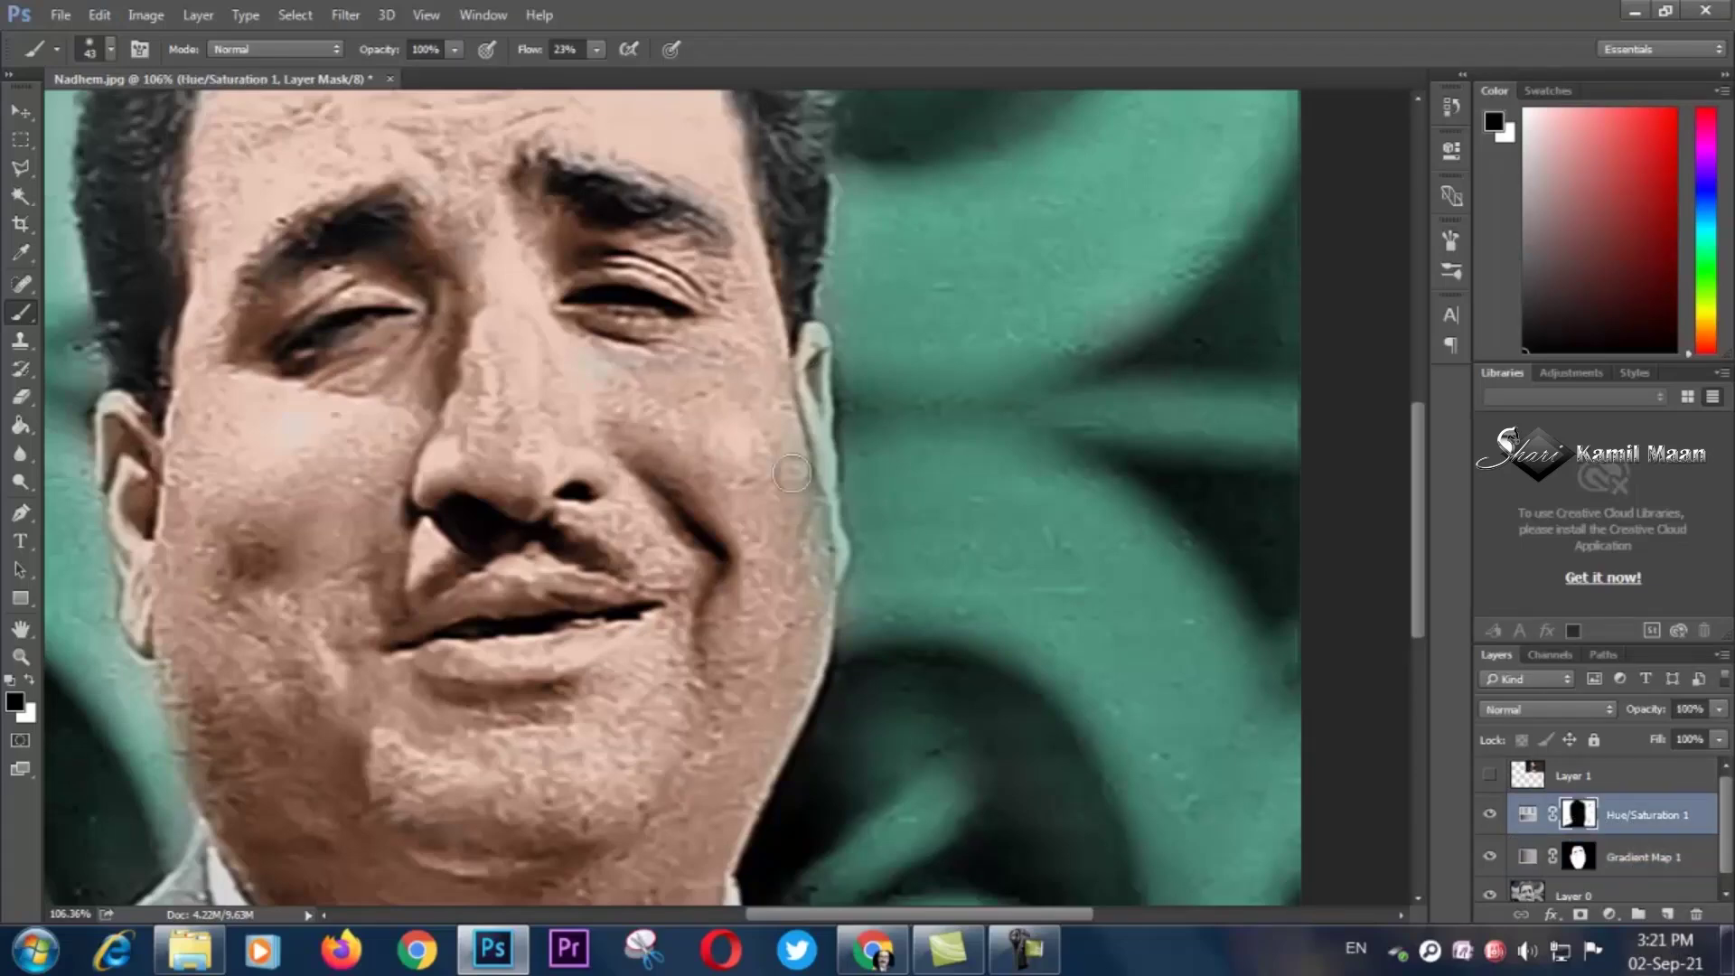
pyautogui.moveTo(804, 351); pyautogui.dragTo(830, 568)
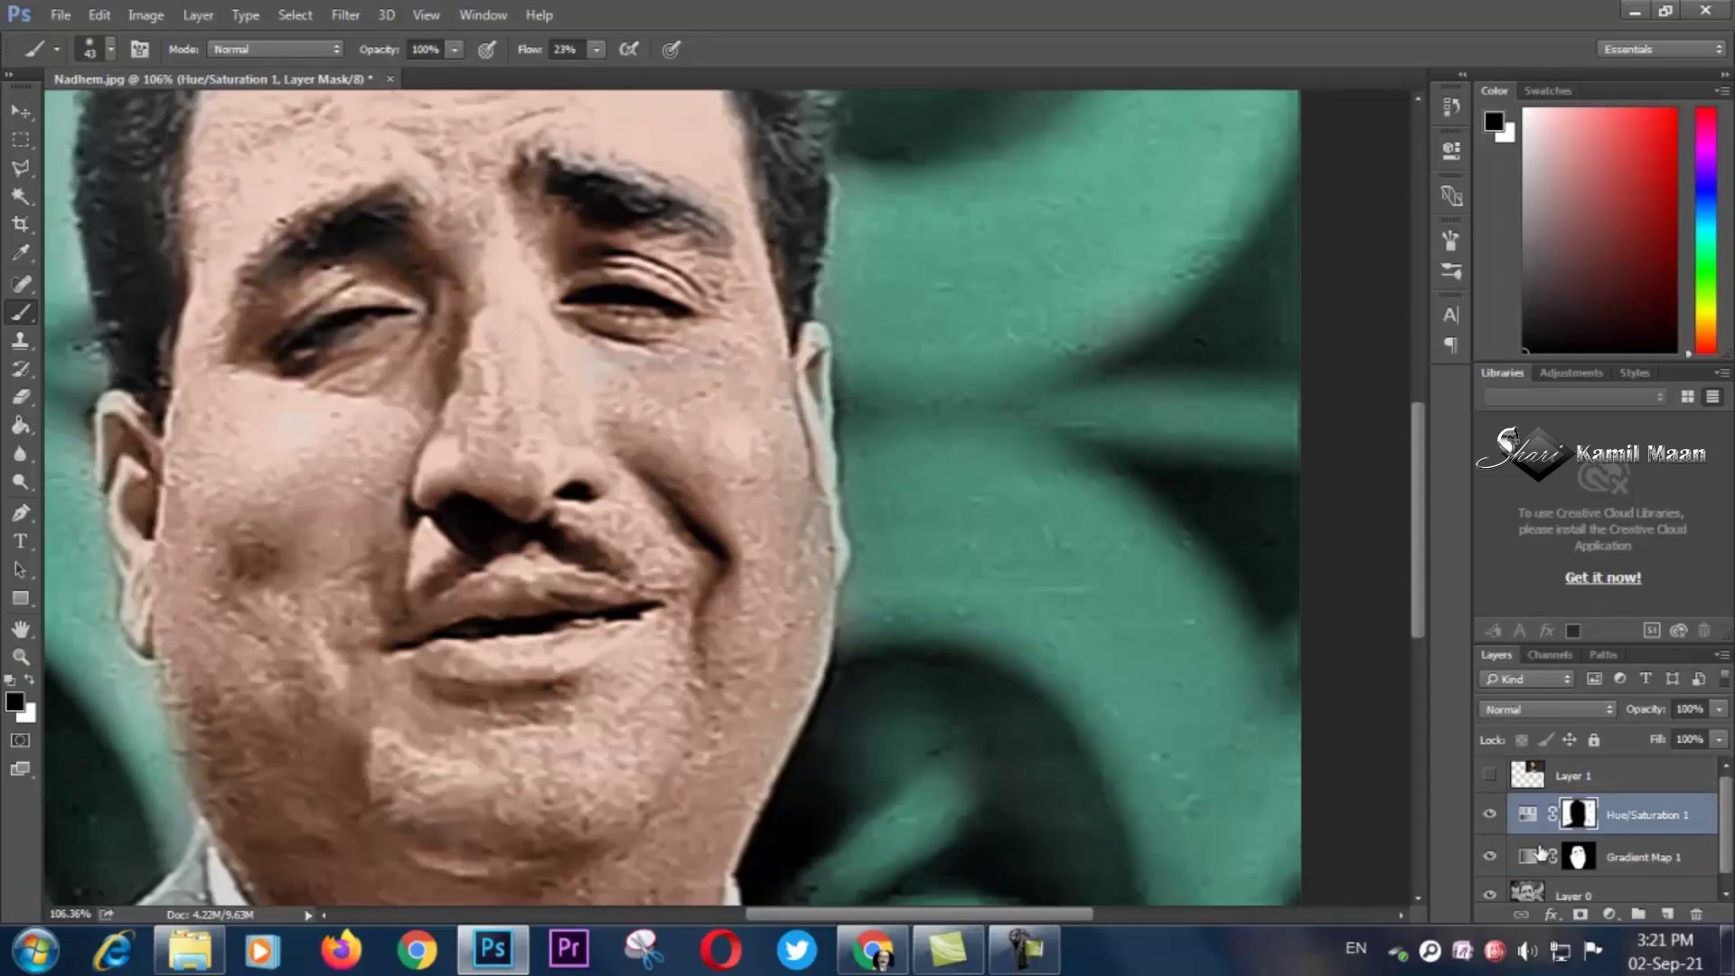
# Paint white on the Gradient Map 1 mask over the left-hand ear and along the right-hand cheek and jaw.
pyautogui.click(1576, 858)
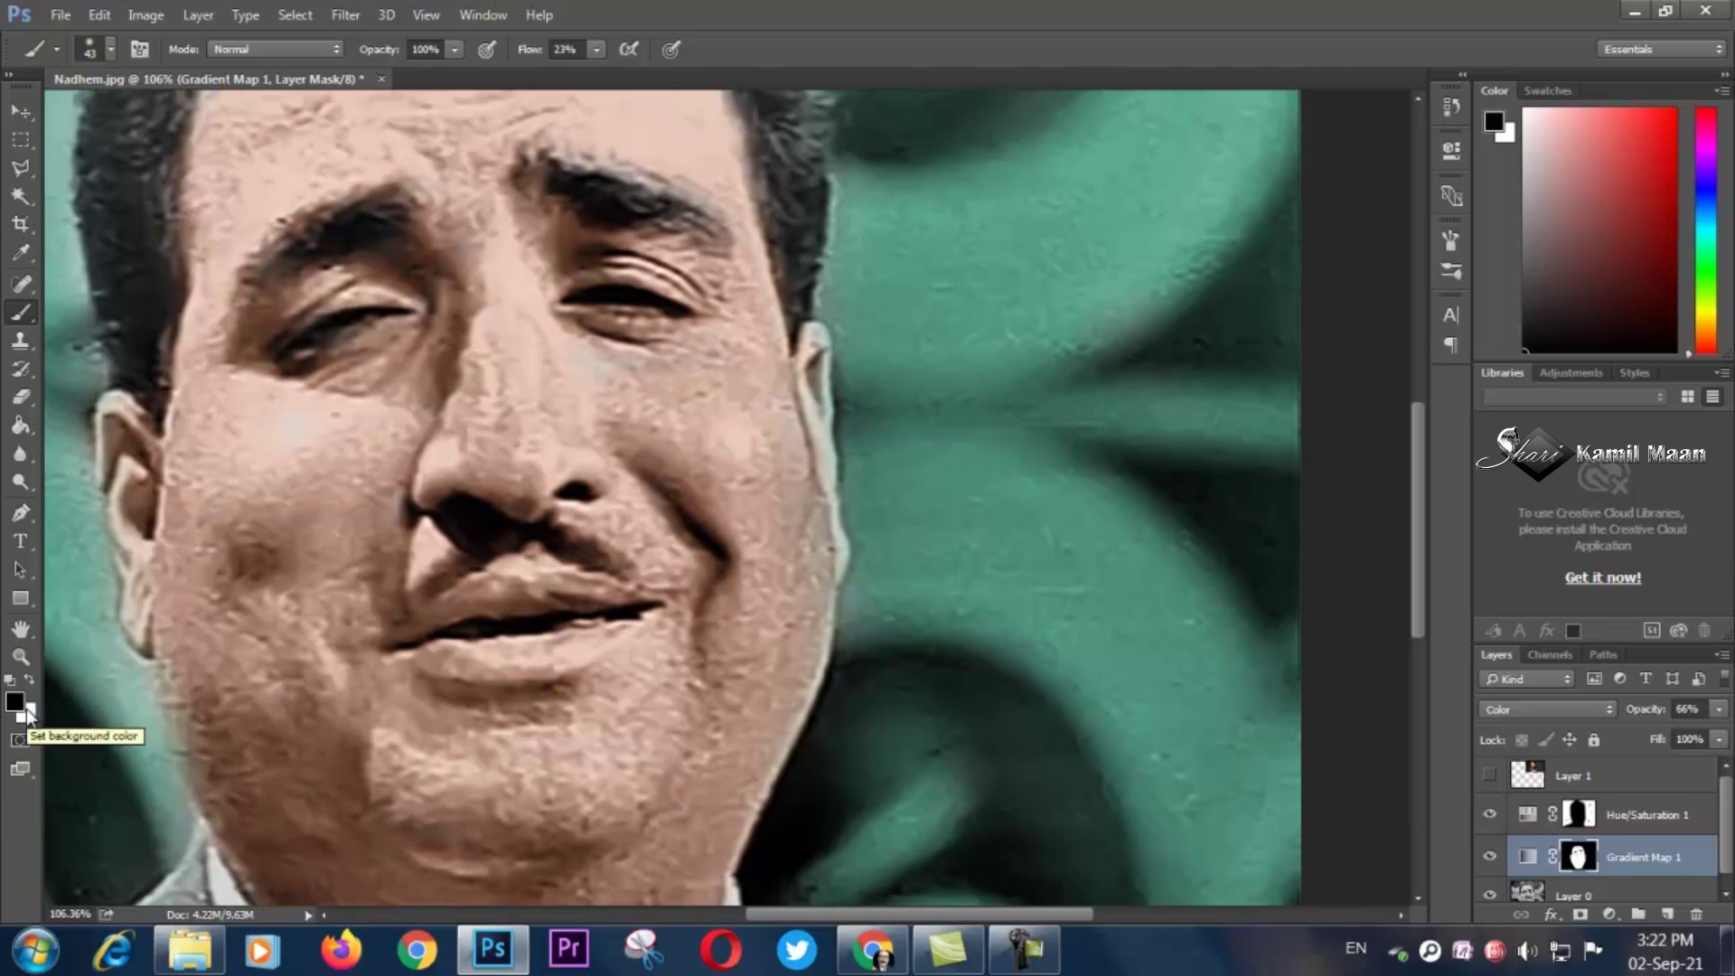
pyautogui.press('x')
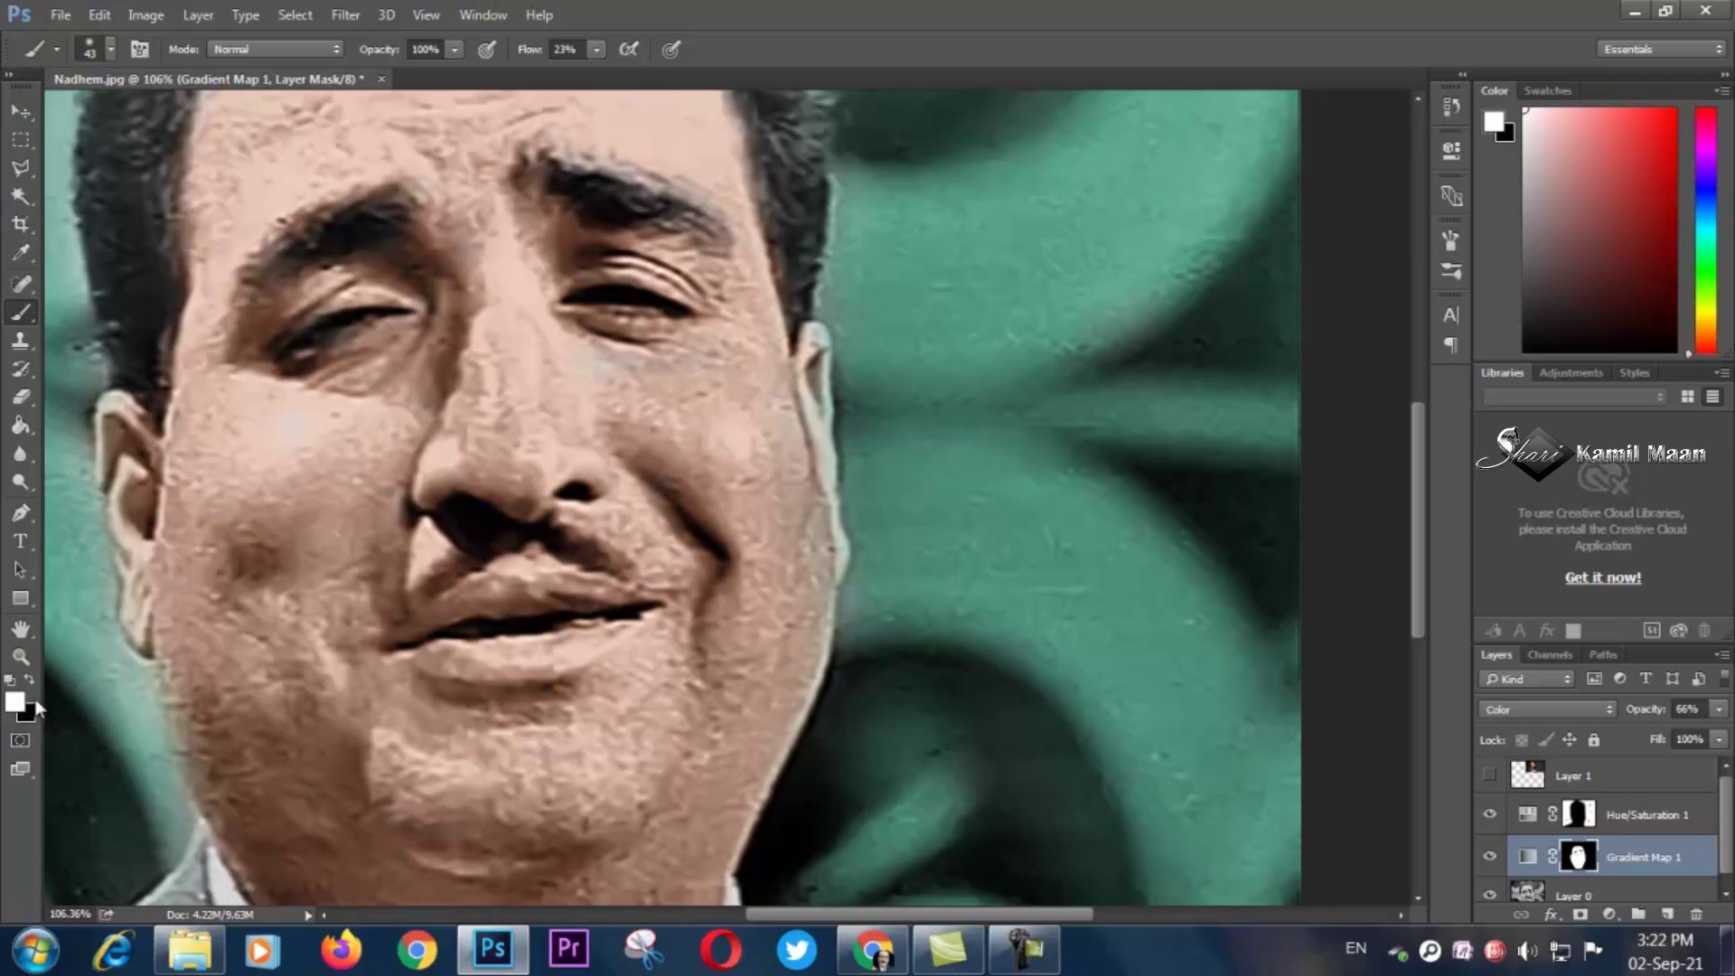
pyautogui.moveTo(118, 639)
pyautogui.mouseDown()
pyautogui.moveTo(149, 588)
pyautogui.moveTo(135, 628)
pyautogui.moveTo(142, 567)
pyautogui.moveTo(134, 540)
pyautogui.moveTo(129, 574)
pyautogui.moveTo(123, 414)
pyautogui.mouseUp()
pyautogui.moveTo(759, 507)
pyautogui.mouseDown()
pyautogui.moveTo(825, 442)
pyautogui.moveTo(804, 408)
pyautogui.moveTo(813, 434)
pyautogui.moveTo(813, 343)
pyautogui.moveTo(830, 568)
pyautogui.moveTo(781, 704)
pyautogui.mouseUp()
pyautogui.scroll(-3, 542, 711)
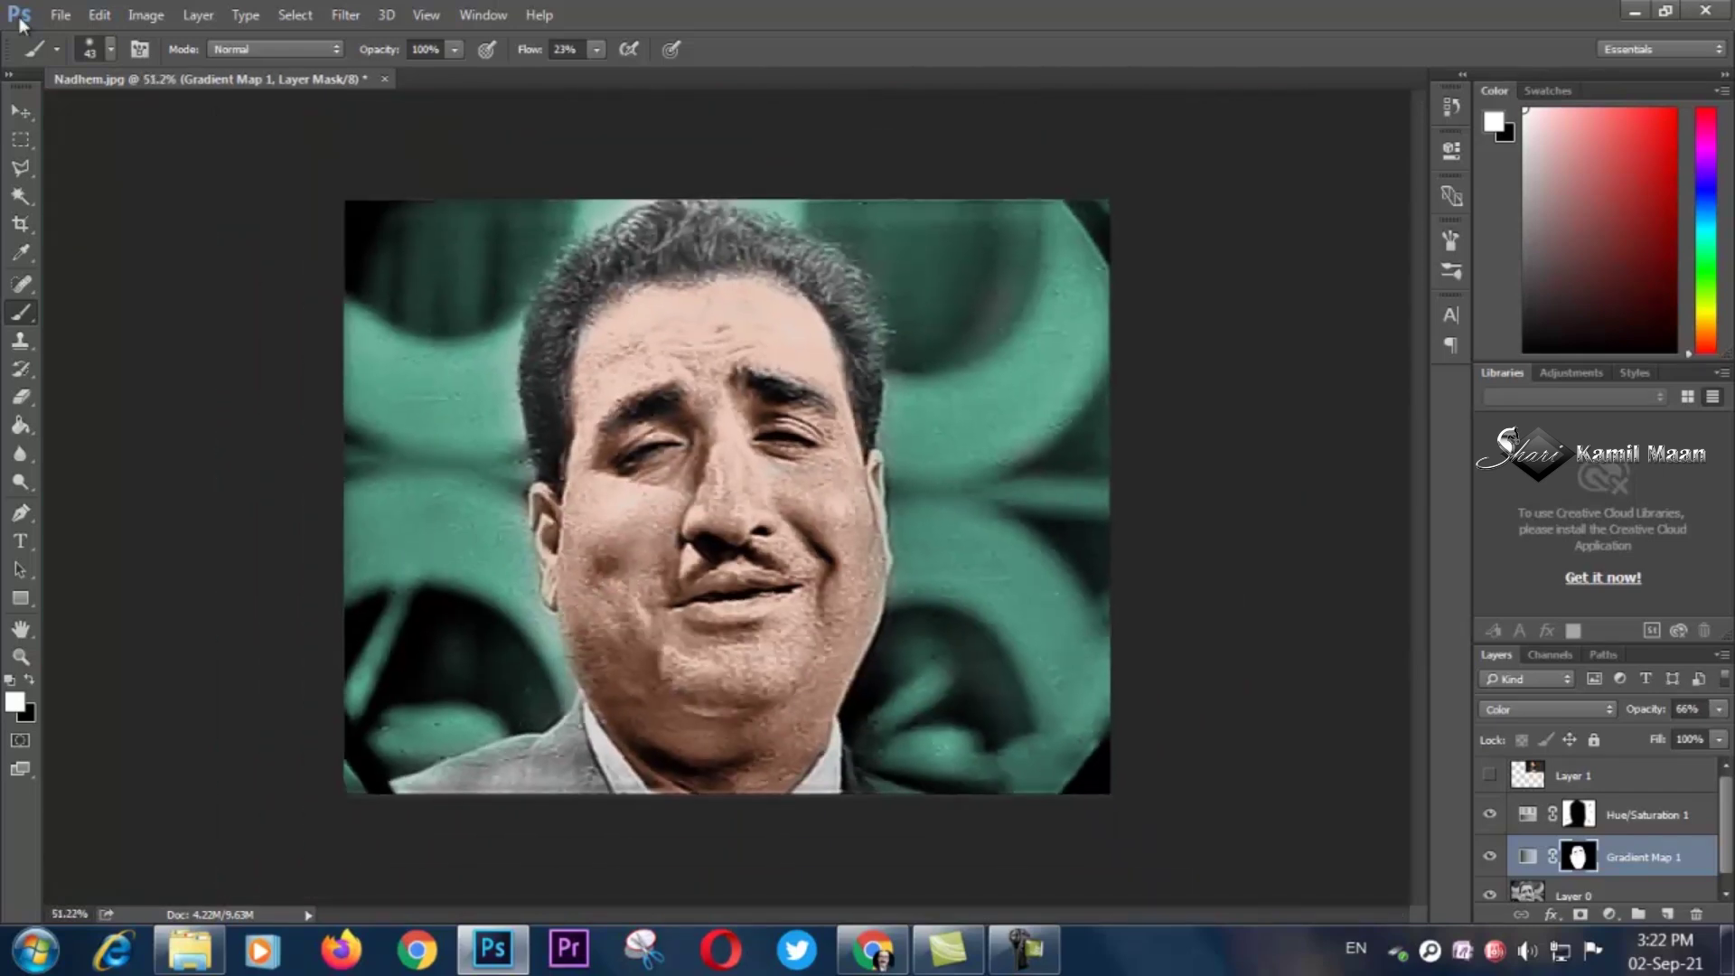
# Delete the hidden Layer 1 above the Hue/Saturation 1 adjustment.
pyautogui.click(15, 111)
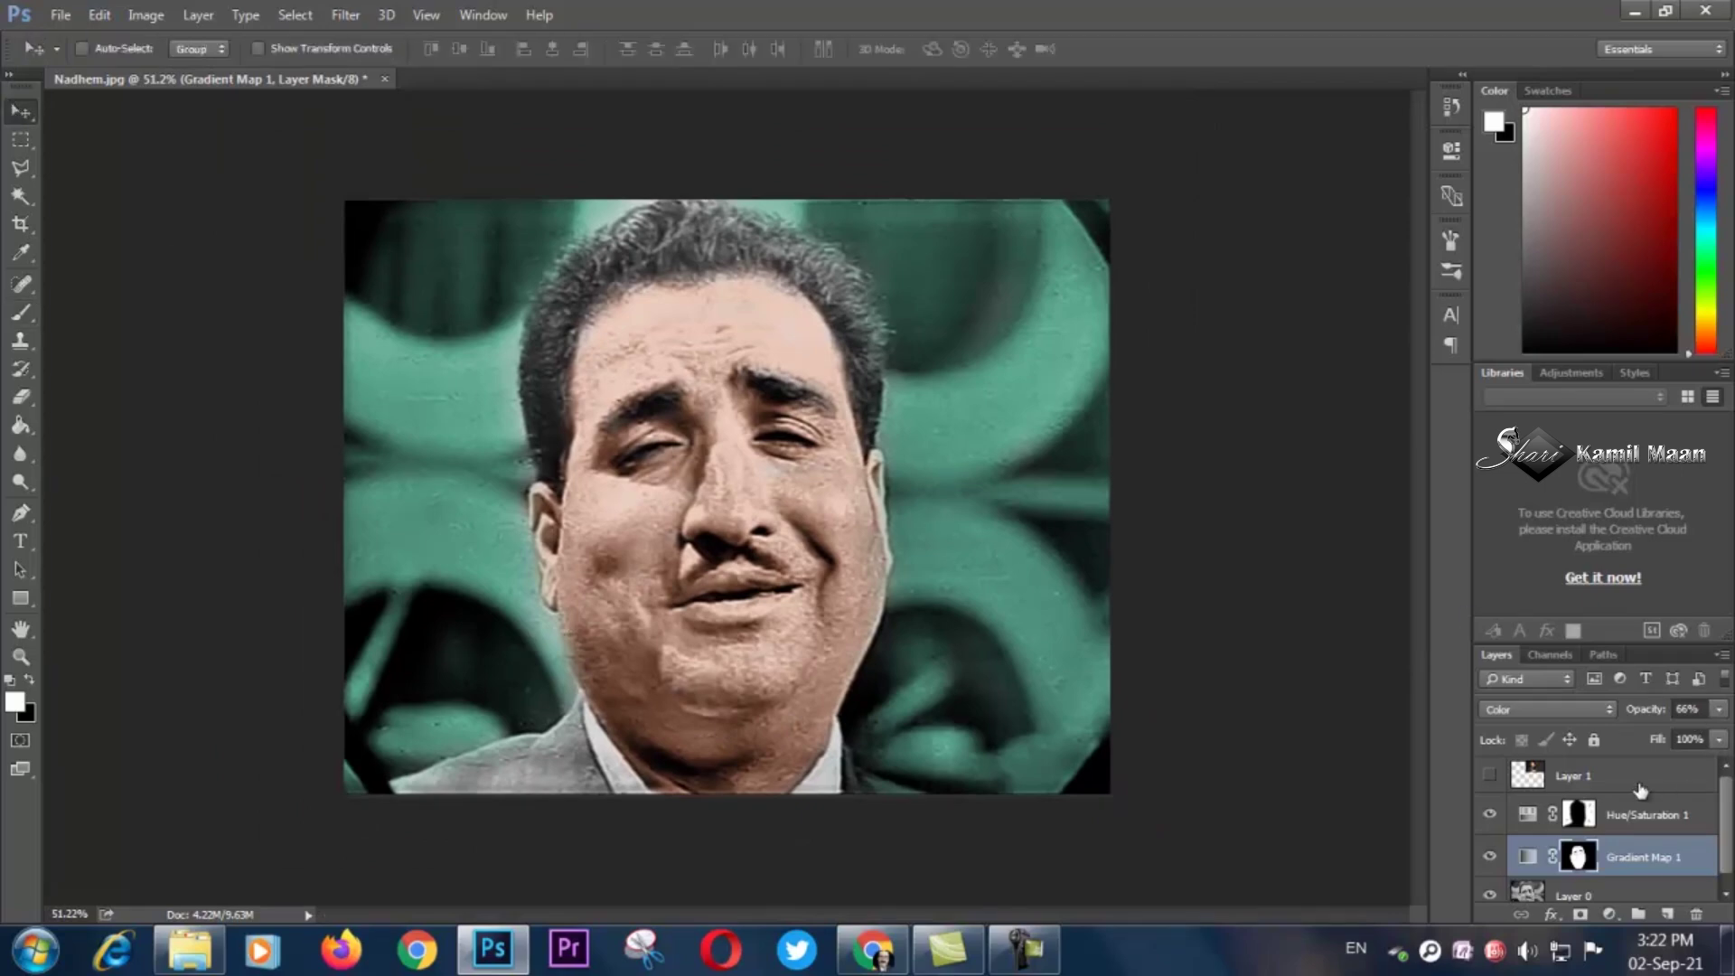
pyautogui.click(1571, 819)
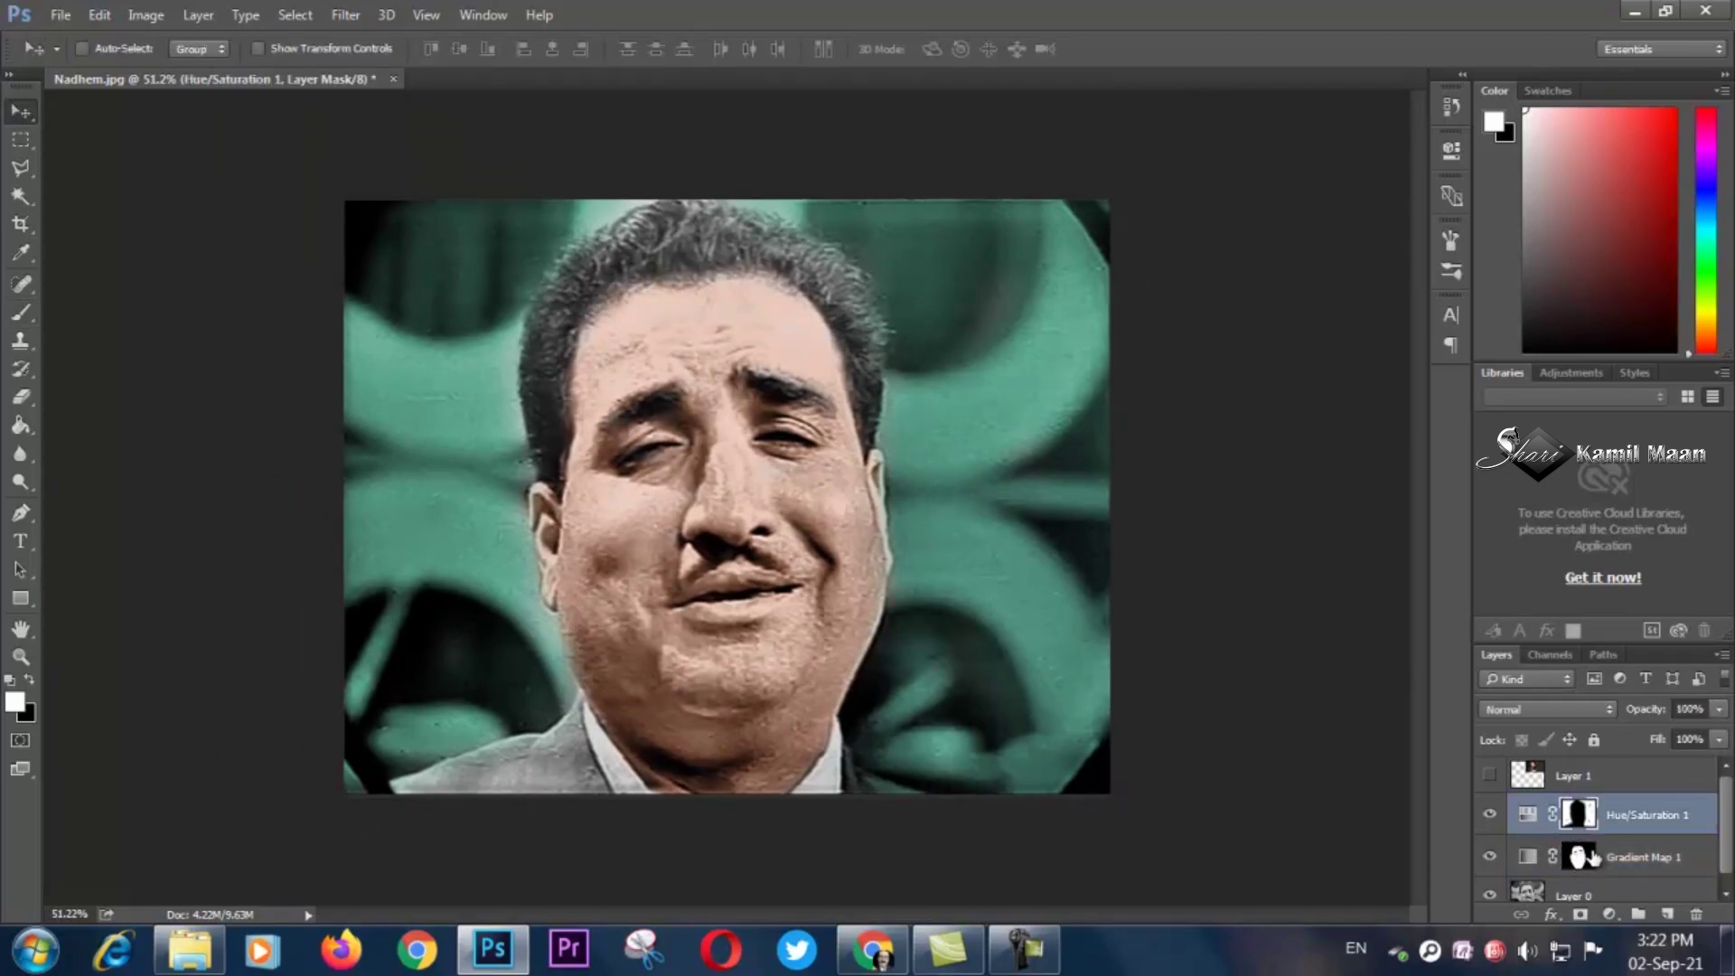
pyautogui.moveTo(1569, 774); pyautogui.dragTo(1699, 915)
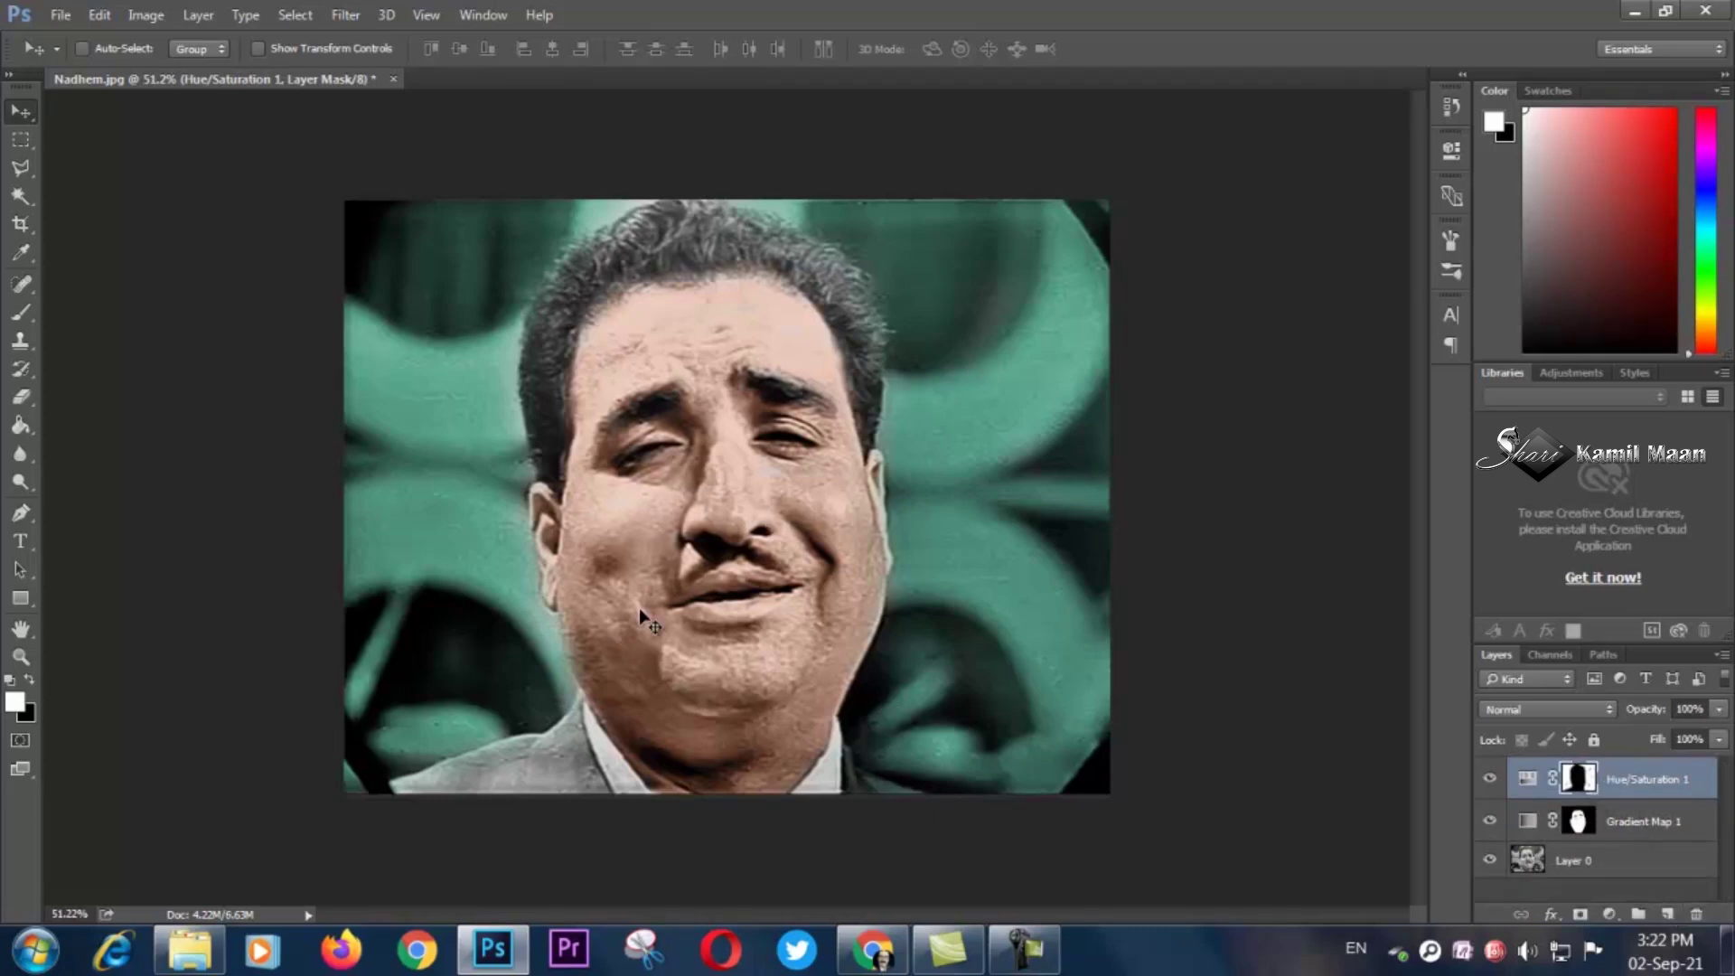
# Add a second Hue/Saturation adjustment, colorize it with hue 0 and saturation 25, and invert its mask to black.
pyautogui.click(1608, 914)
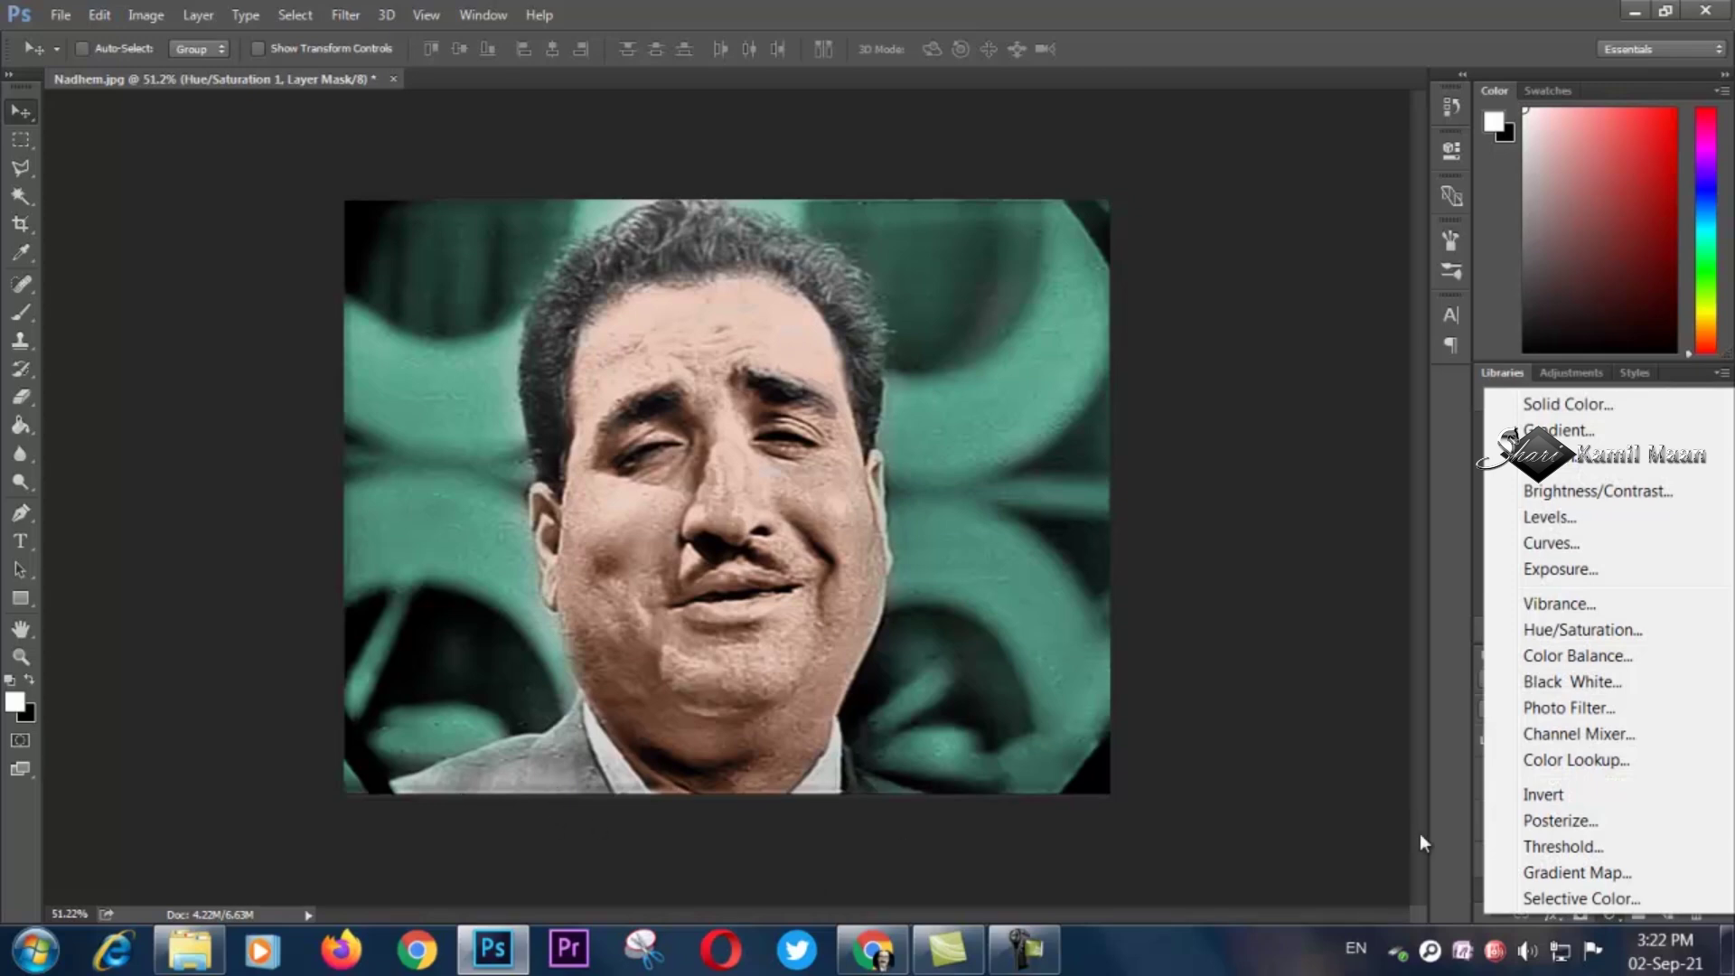
pyautogui.click(1563, 631)
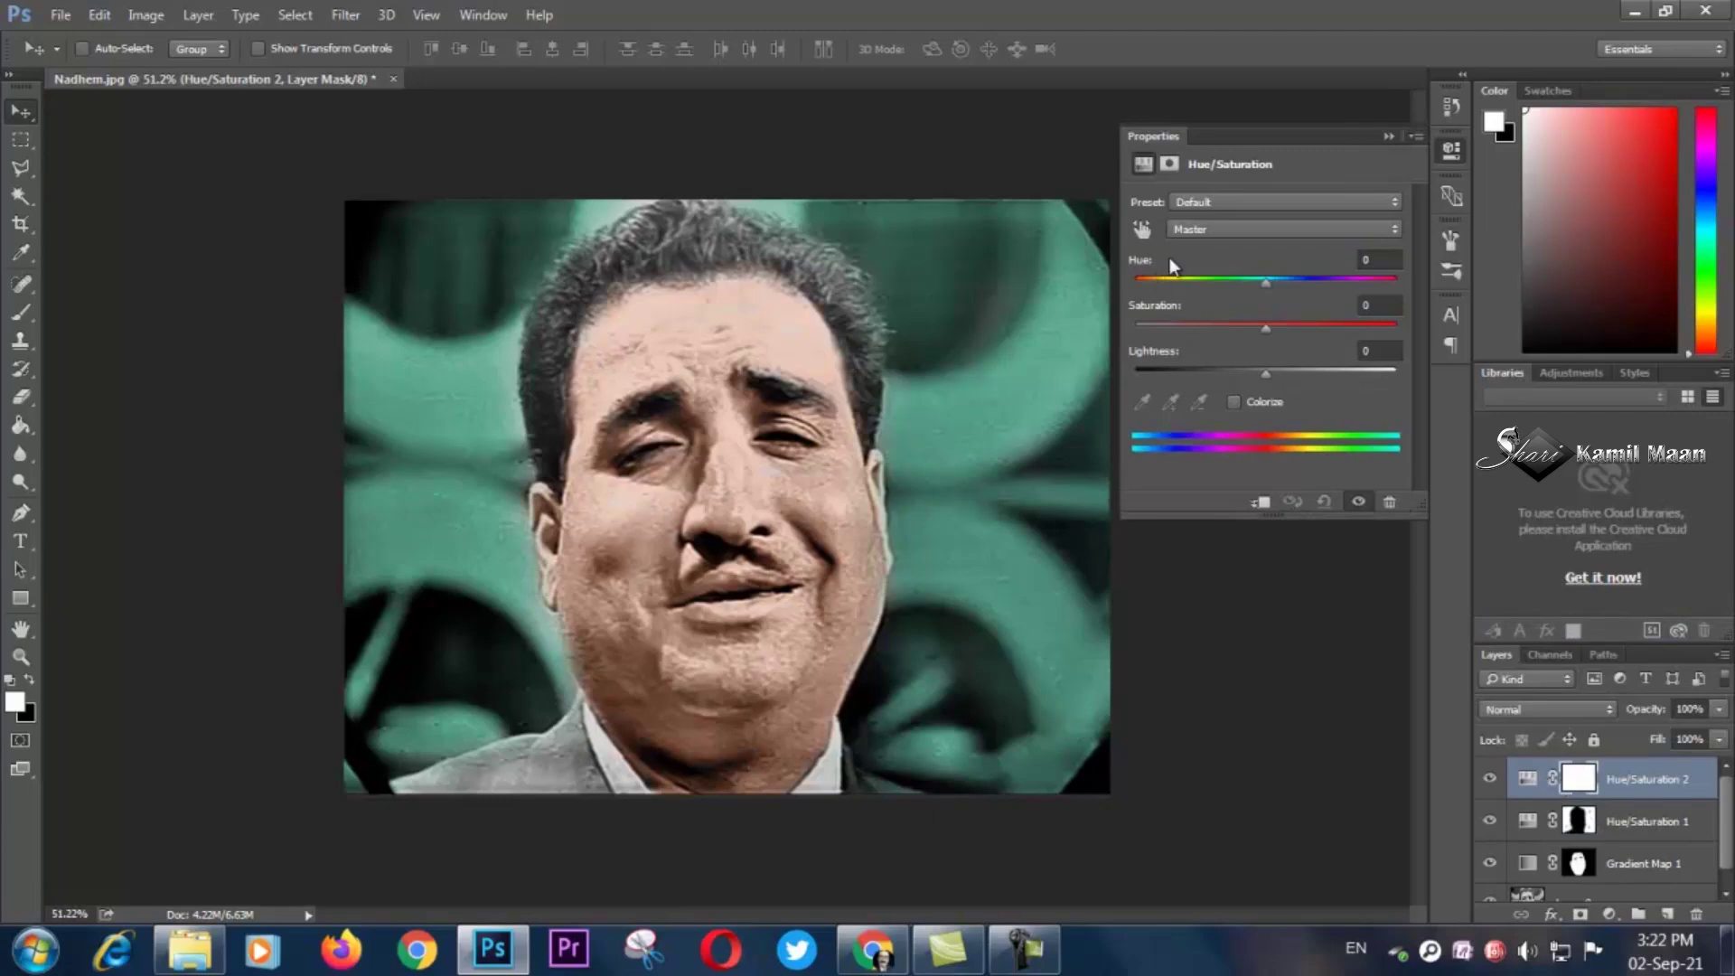
pyautogui.moveTo(1267, 284); pyautogui.dragTo(1296, 280)
pyautogui.click(1235, 402)
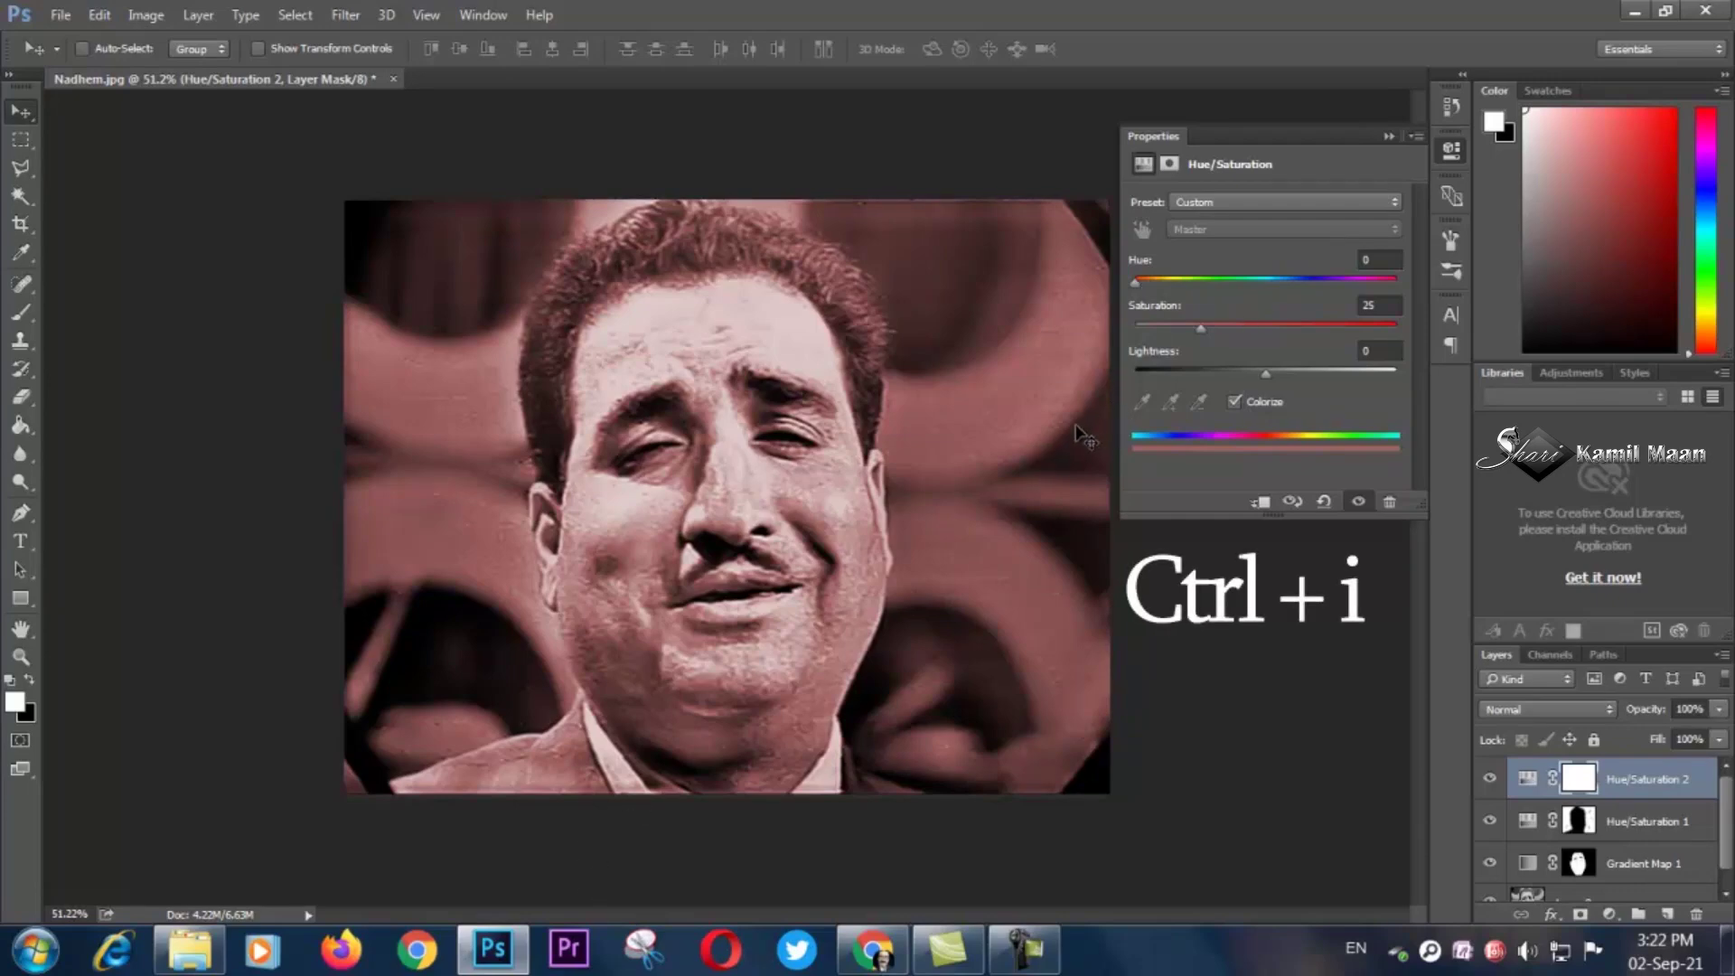
pyautogui.press('ctrl')
pyautogui.hotkey('ctrl', 'i')
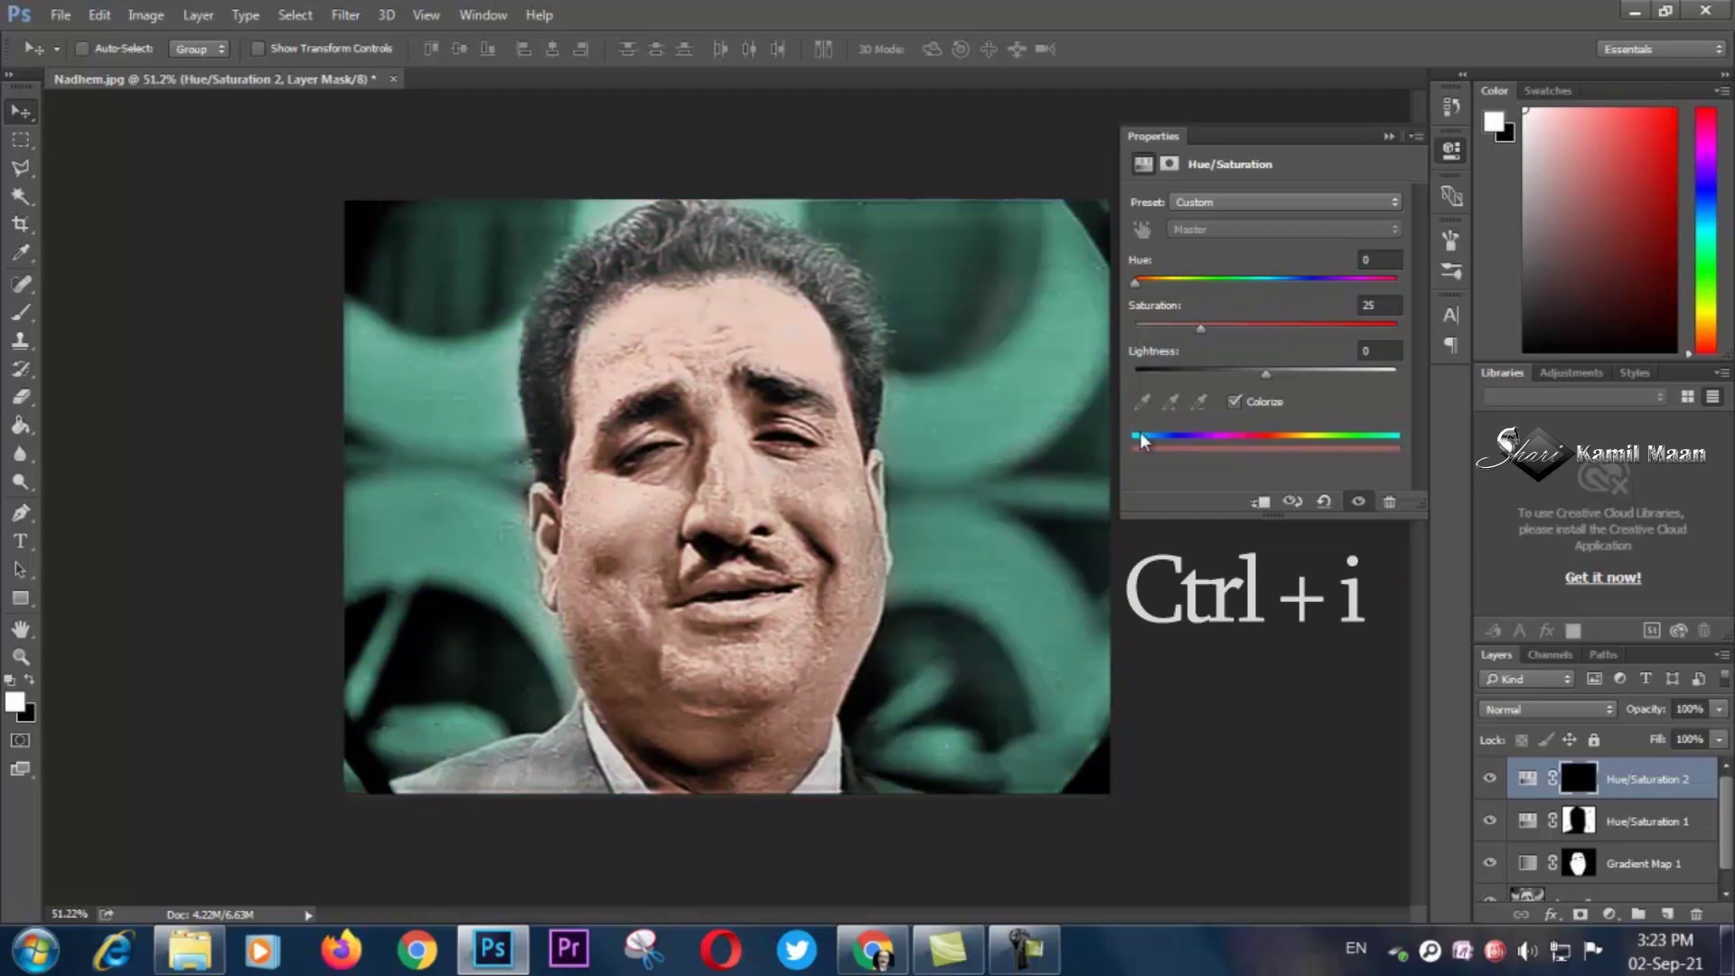
# Paint white on the Hue/Saturation 2 mask over both sides of the jacket with the 43 px brush at 100% opacity and 23% flow.
pyautogui.scroll(5, 627, 685)
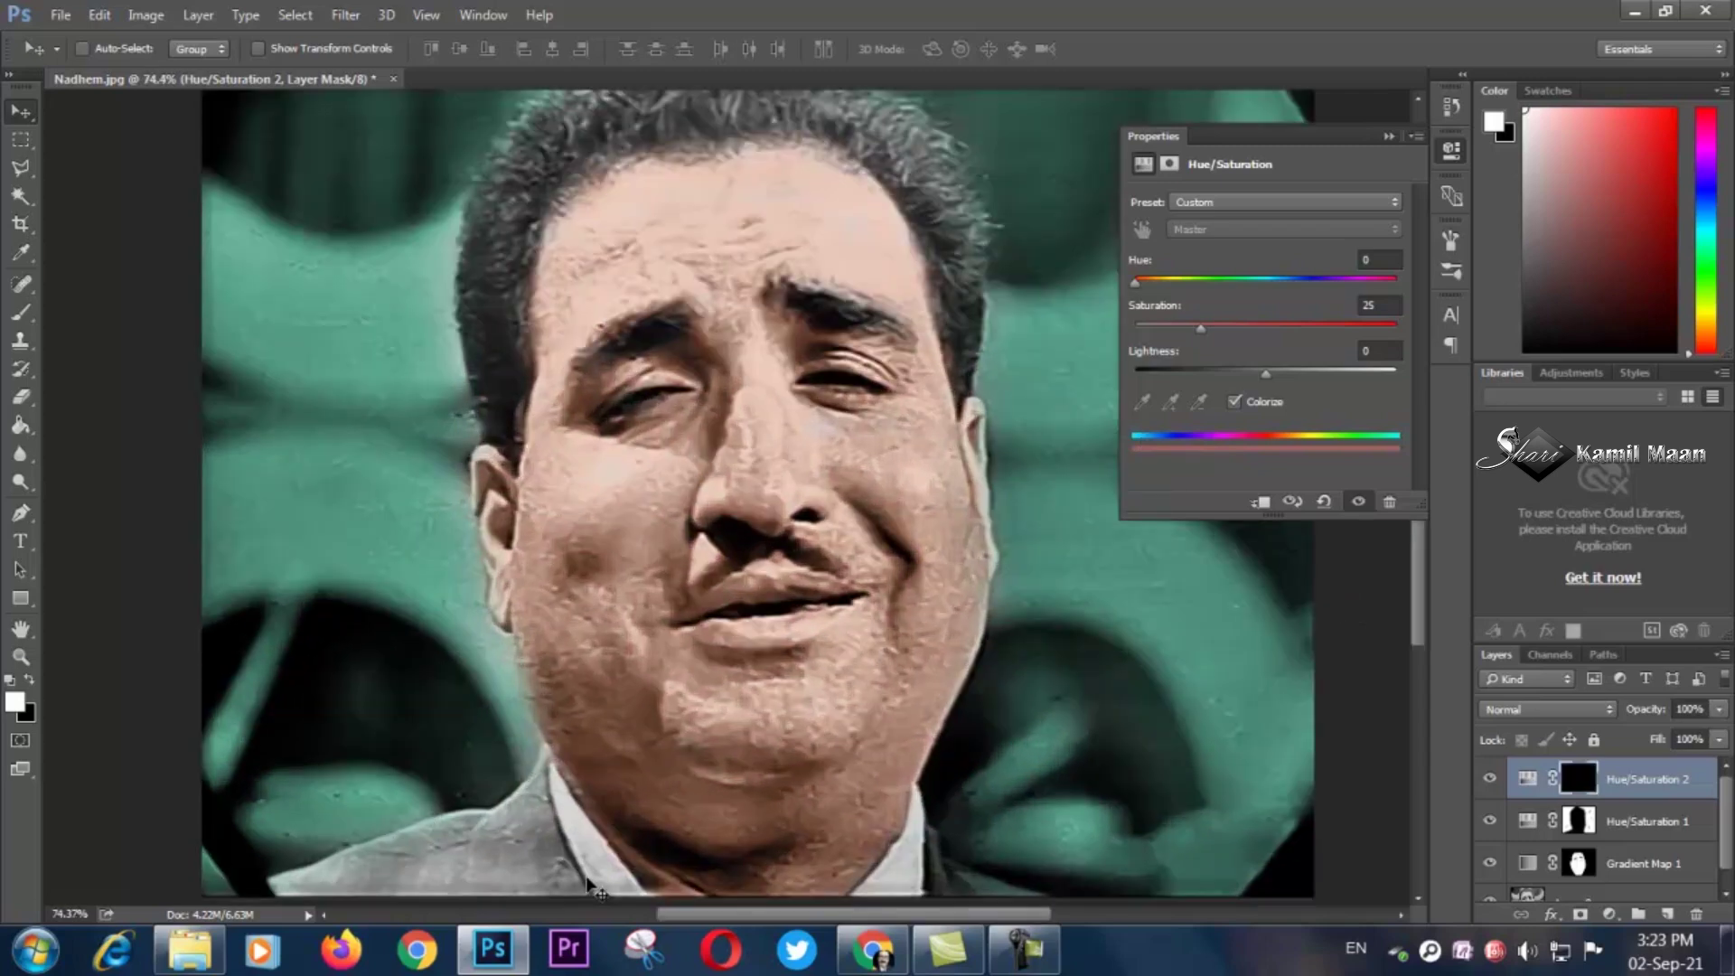
pyautogui.scroll(-3, 1409, 618)
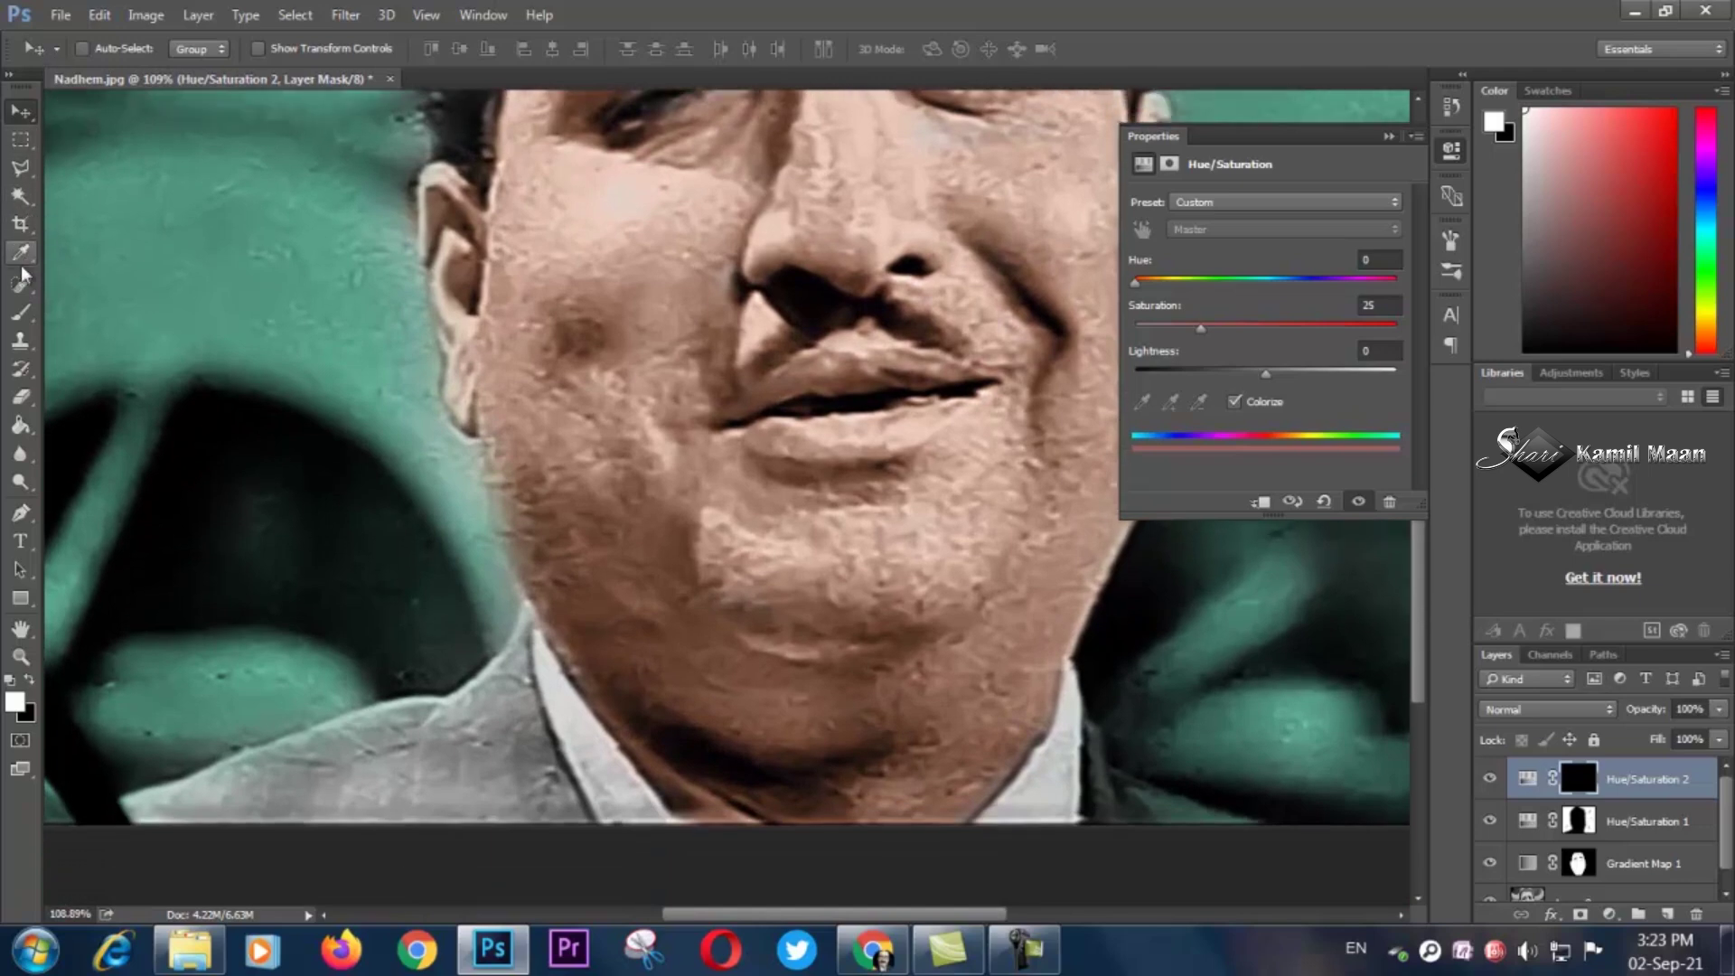
pyautogui.click(20, 312)
pyautogui.moveTo(262, 748)
pyautogui.mouseDown()
pyautogui.moveTo(334, 750)
pyautogui.moveTo(100, 823)
pyautogui.moveTo(330, 814)
pyautogui.moveTo(196, 814)
pyautogui.moveTo(381, 788)
pyautogui.moveTo(201, 809)
pyautogui.moveTo(384, 759)
pyautogui.moveTo(421, 741)
pyautogui.moveTo(328, 747)
pyautogui.moveTo(433, 715)
pyautogui.moveTo(161, 795)
pyautogui.moveTo(472, 755)
pyautogui.moveTo(474, 733)
pyautogui.moveTo(422, 743)
pyautogui.moveTo(478, 714)
pyautogui.moveTo(443, 738)
pyautogui.moveTo(517, 657)
pyautogui.moveTo(461, 705)
pyautogui.moveTo(477, 726)
pyautogui.moveTo(512, 712)
pyautogui.moveTo(562, 808)
pyautogui.moveTo(529, 728)
pyautogui.moveTo(503, 833)
pyautogui.moveTo(454, 765)
pyautogui.moveTo(383, 803)
pyautogui.moveTo(533, 734)
pyautogui.moveTo(507, 792)
pyautogui.moveTo(470, 727)
pyautogui.moveTo(456, 758)
pyautogui.moveTo(291, 792)
pyautogui.moveTo(468, 816)
pyautogui.moveTo(381, 797)
pyautogui.moveTo(514, 700)
pyautogui.moveTo(501, 791)
pyautogui.moveTo(568, 832)
pyautogui.mouseUp()
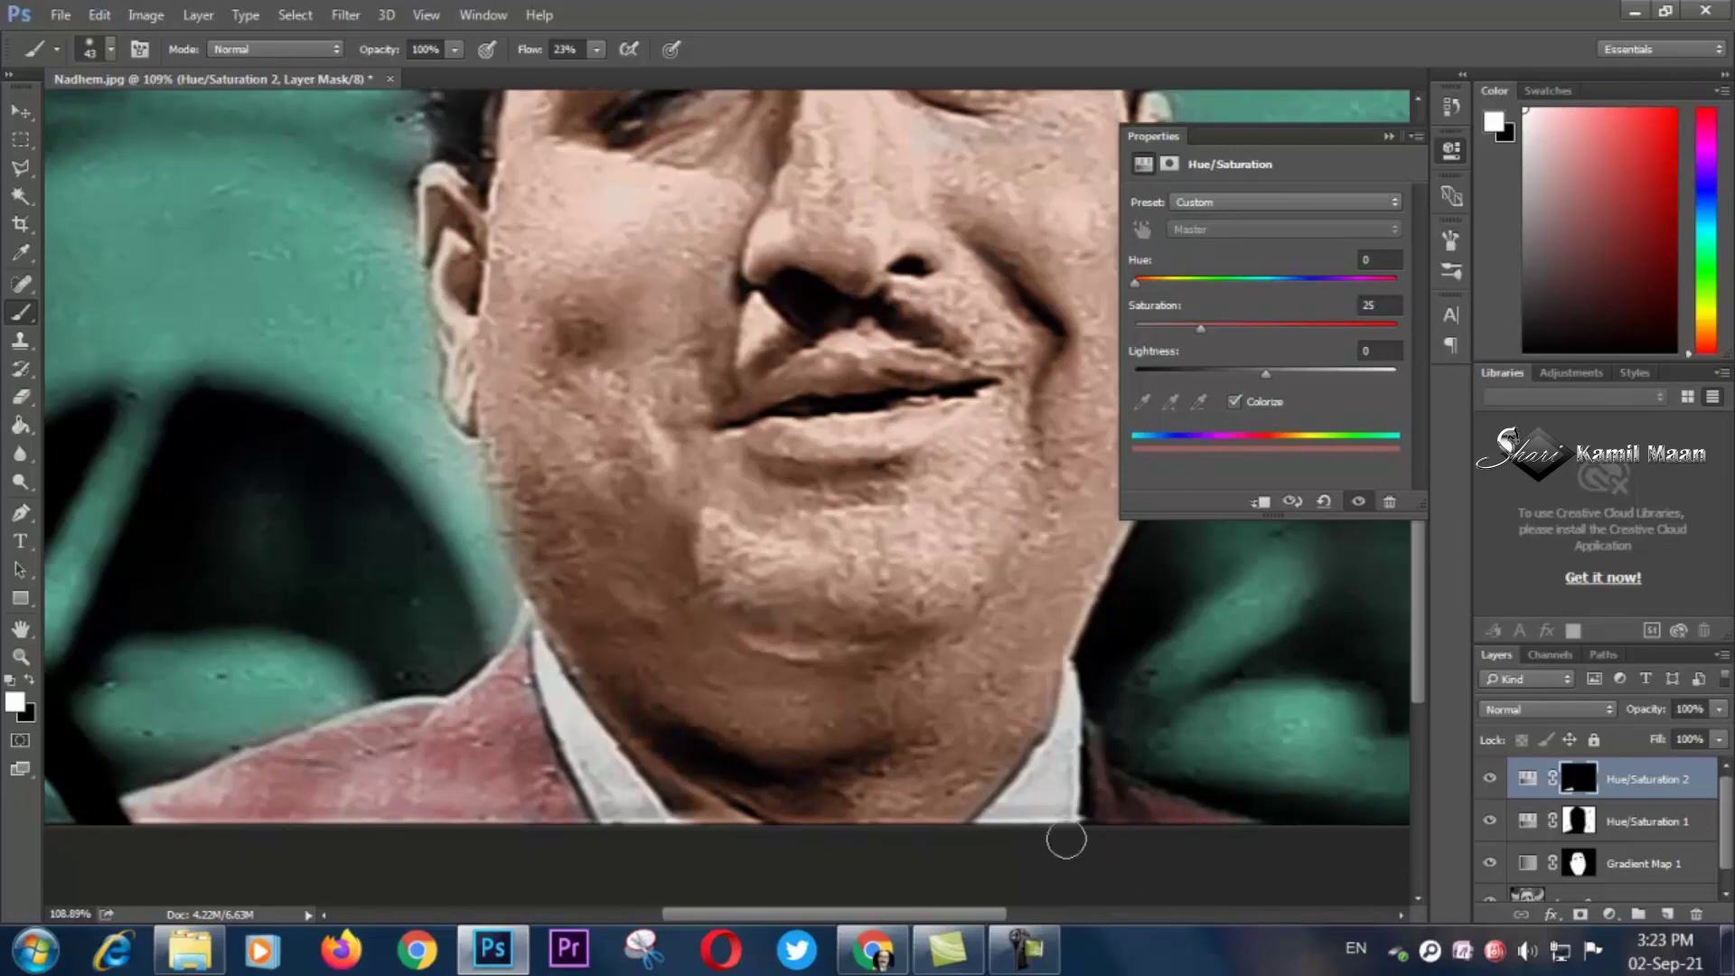
# Darken the jacket's Hue/Saturation 2 tint to lightness -28 and reduce its saturation slightly.
pyautogui.scroll(-4, 994, 840)
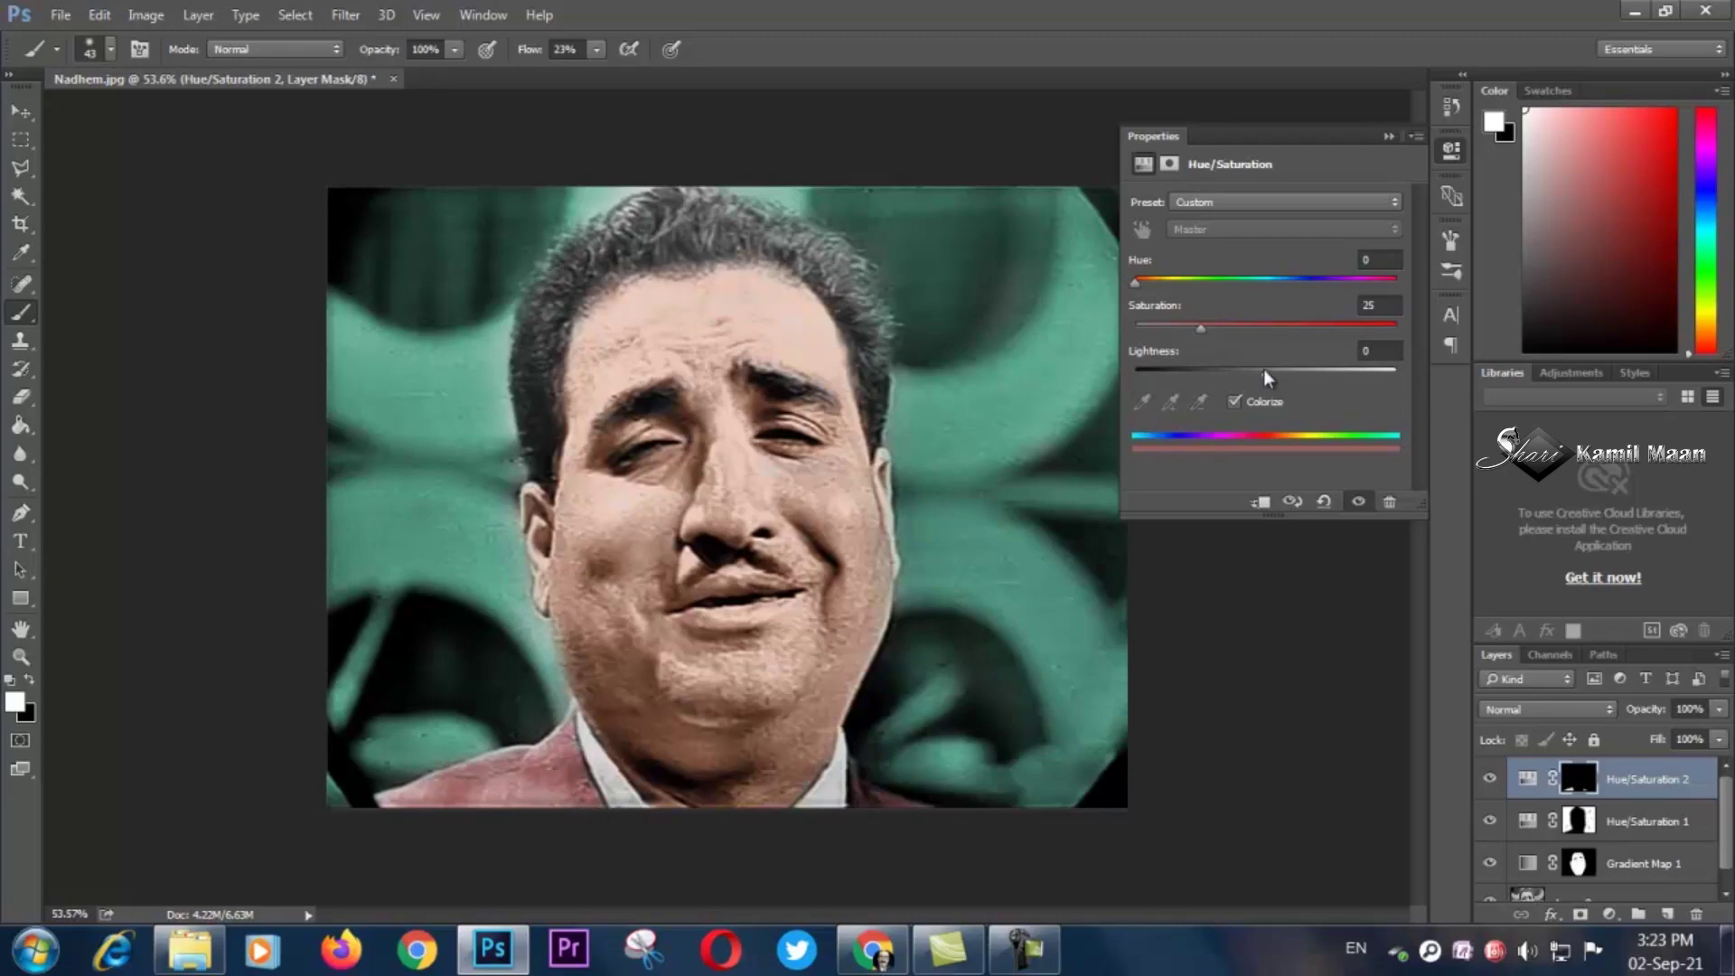
pyautogui.moveTo(1263, 370); pyautogui.dragTo(1222, 387)
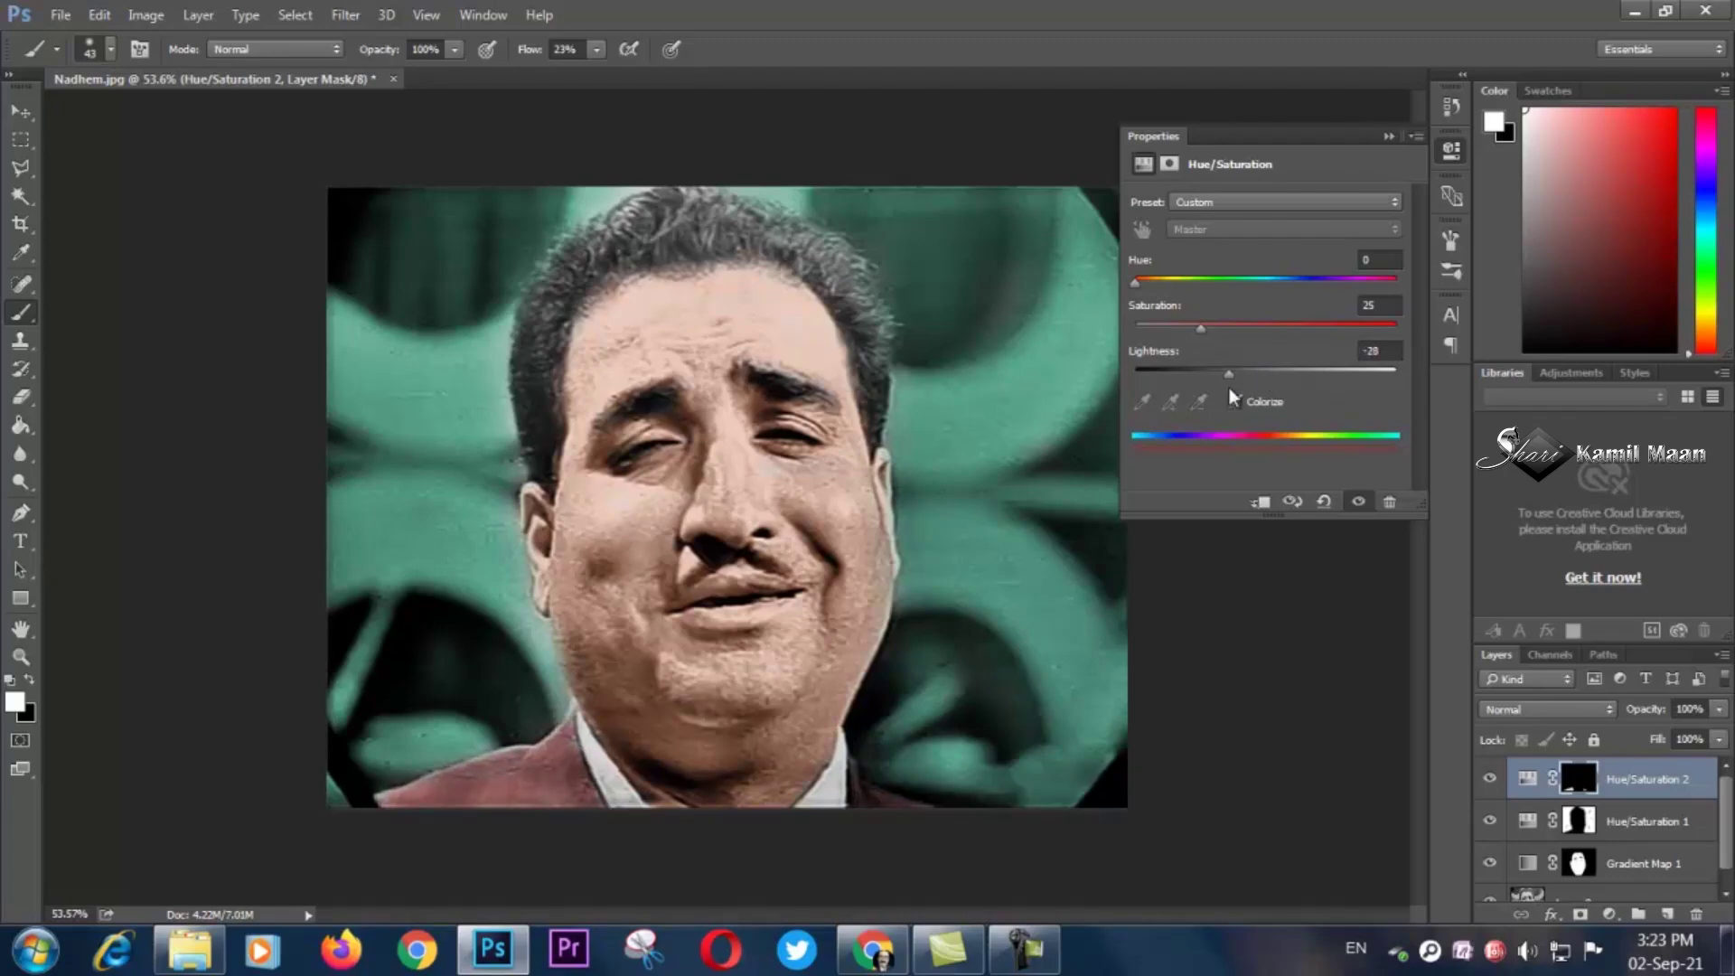
pyautogui.moveTo(1205, 325); pyautogui.dragTo(1183, 329)
pyautogui.click(1389, 136)
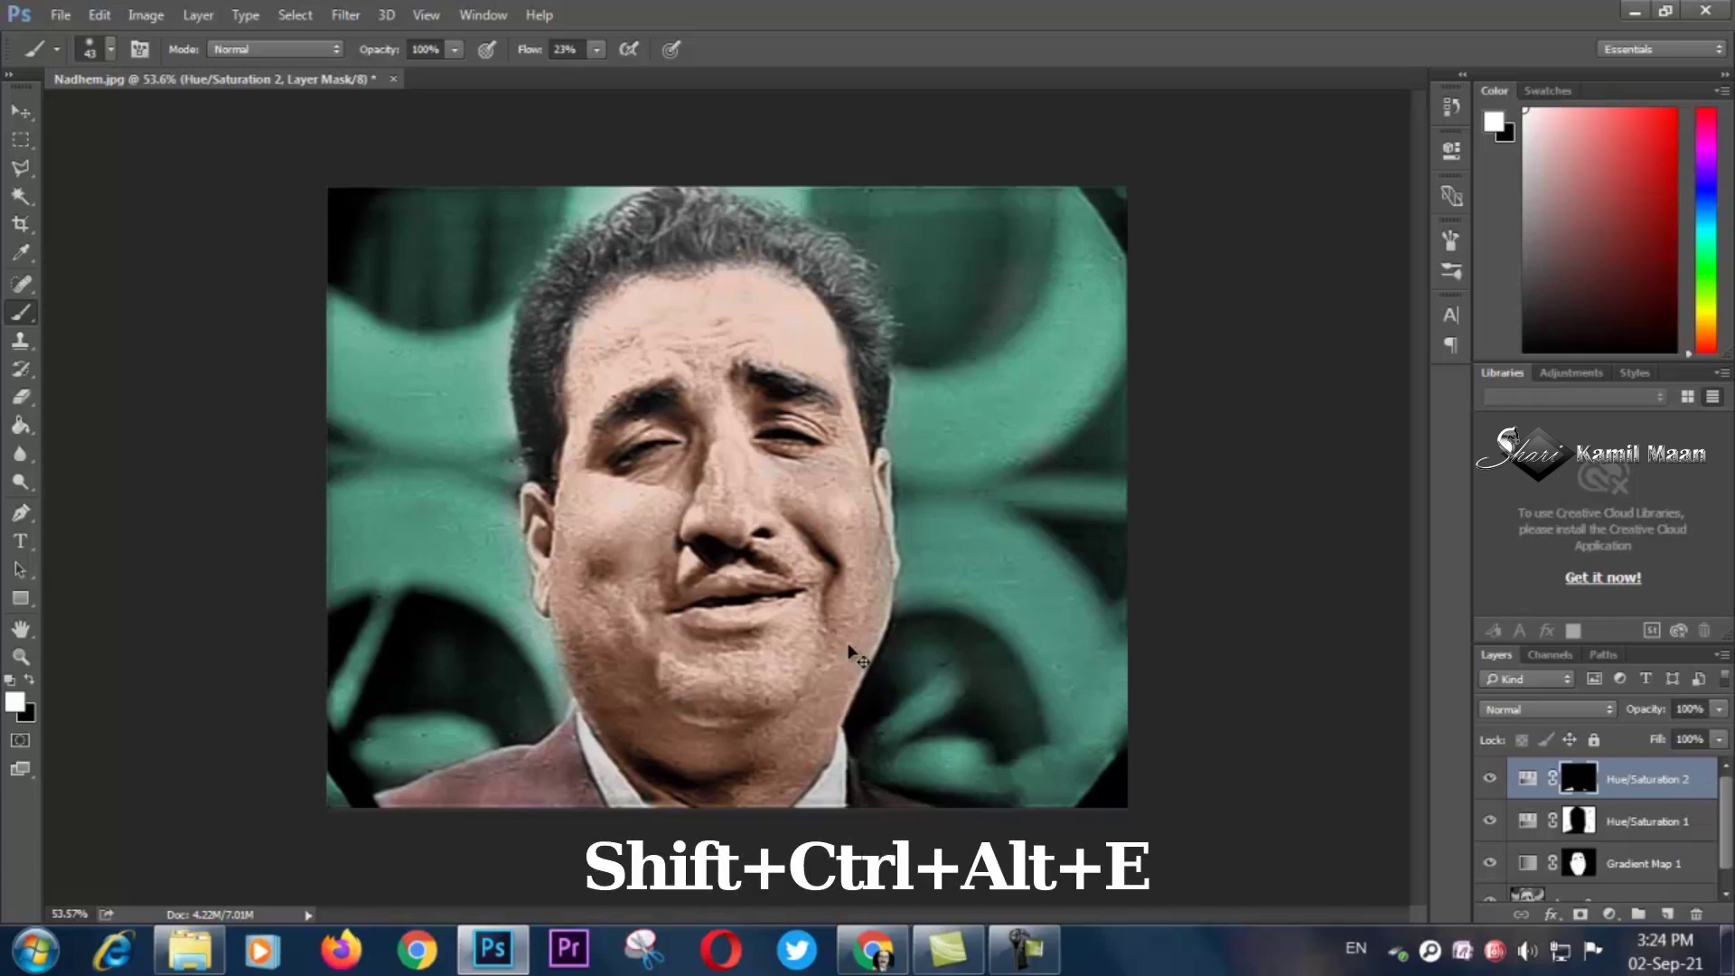
# Stamp all visible layers into a new layer and adjust it in Camera Raw: exposure -0.30, contrast +7, highlights +21, shadows +2, whites +3.
pyautogui.hotkey('shift', 'ctrl', 'alt', 'e')
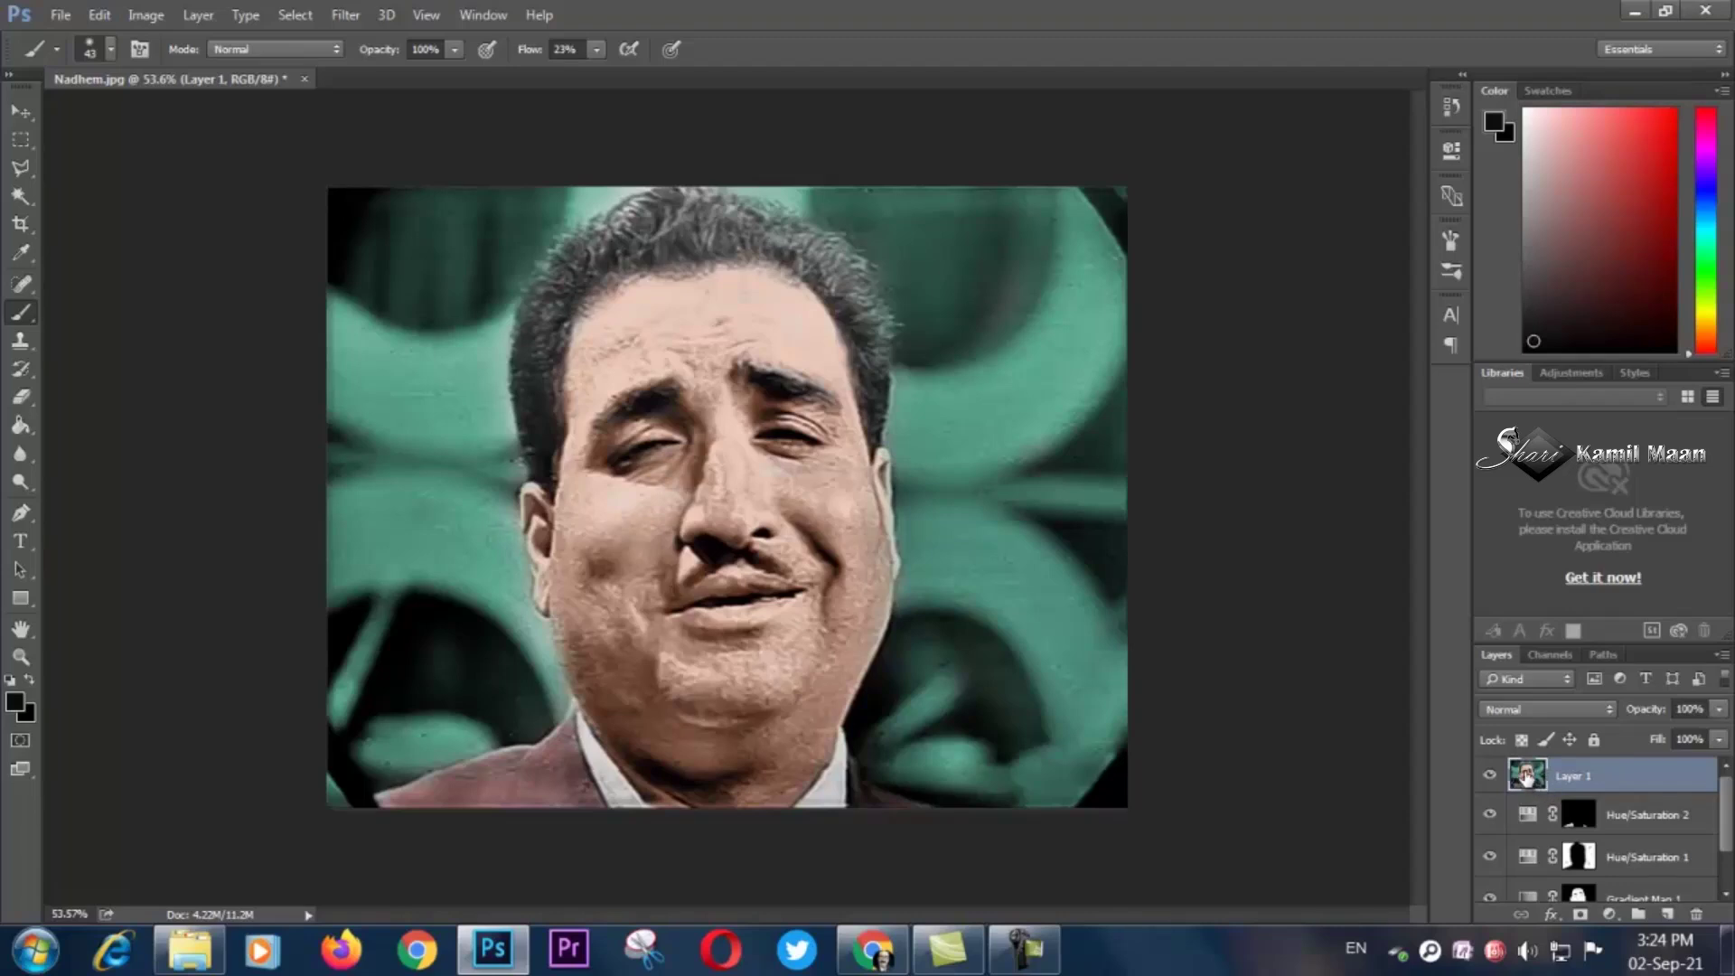
pyautogui.click(351, 18)
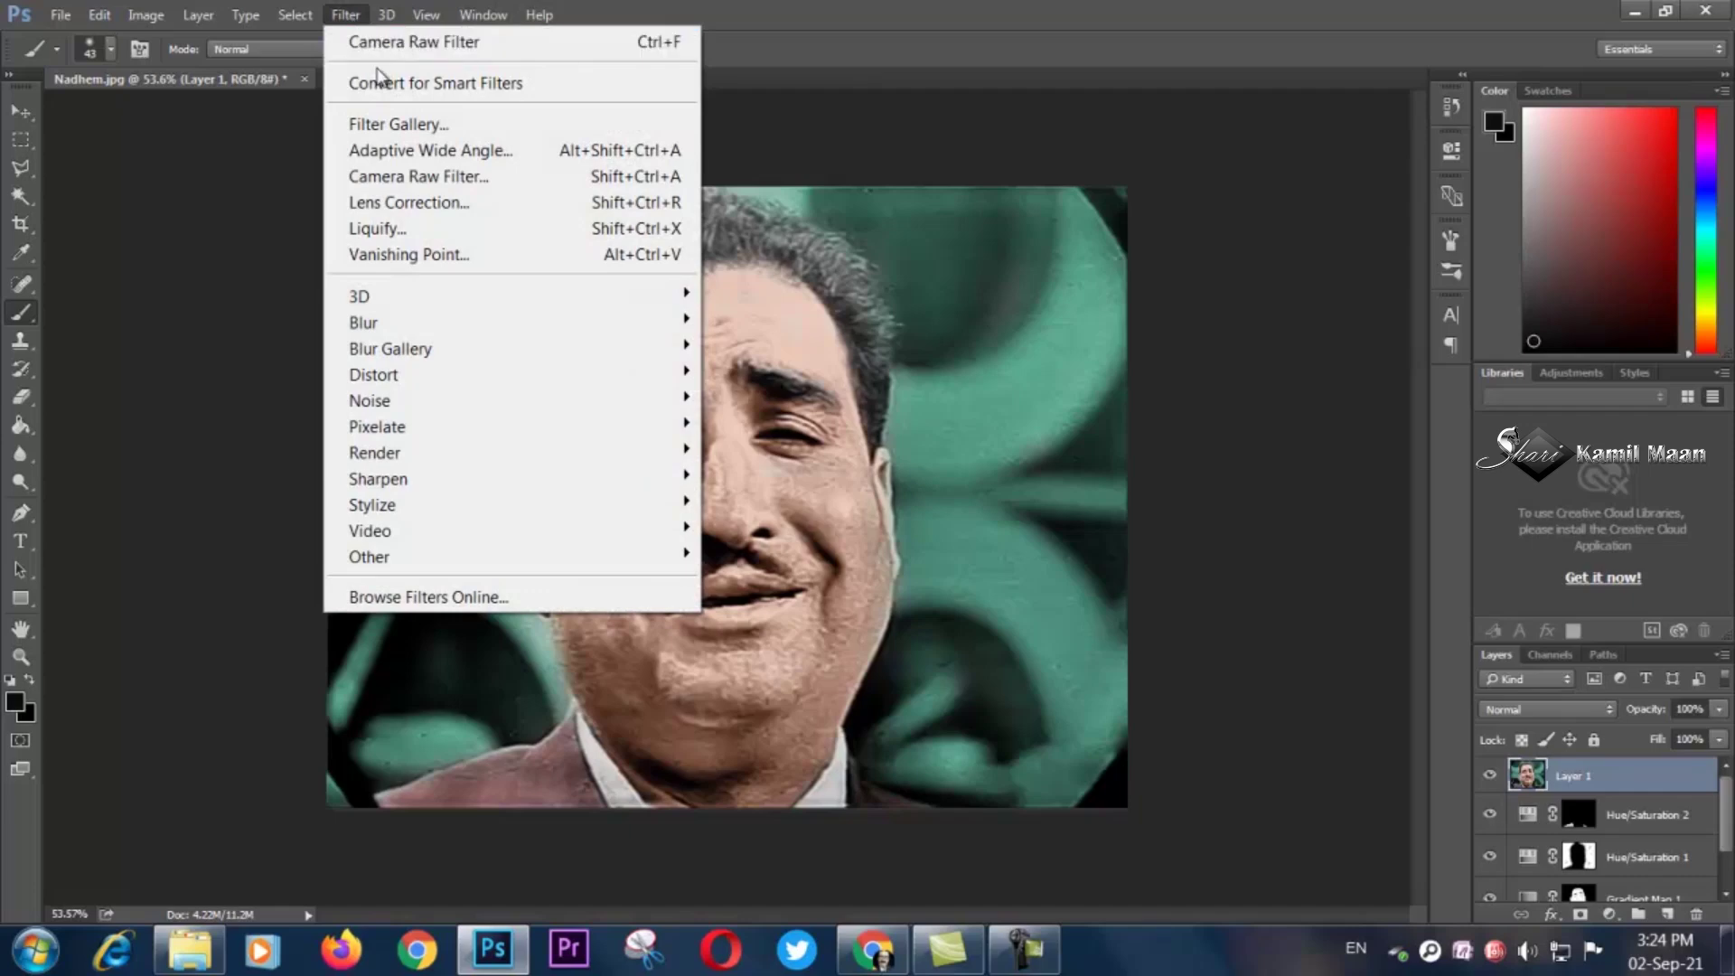
pyautogui.click(403, 180)
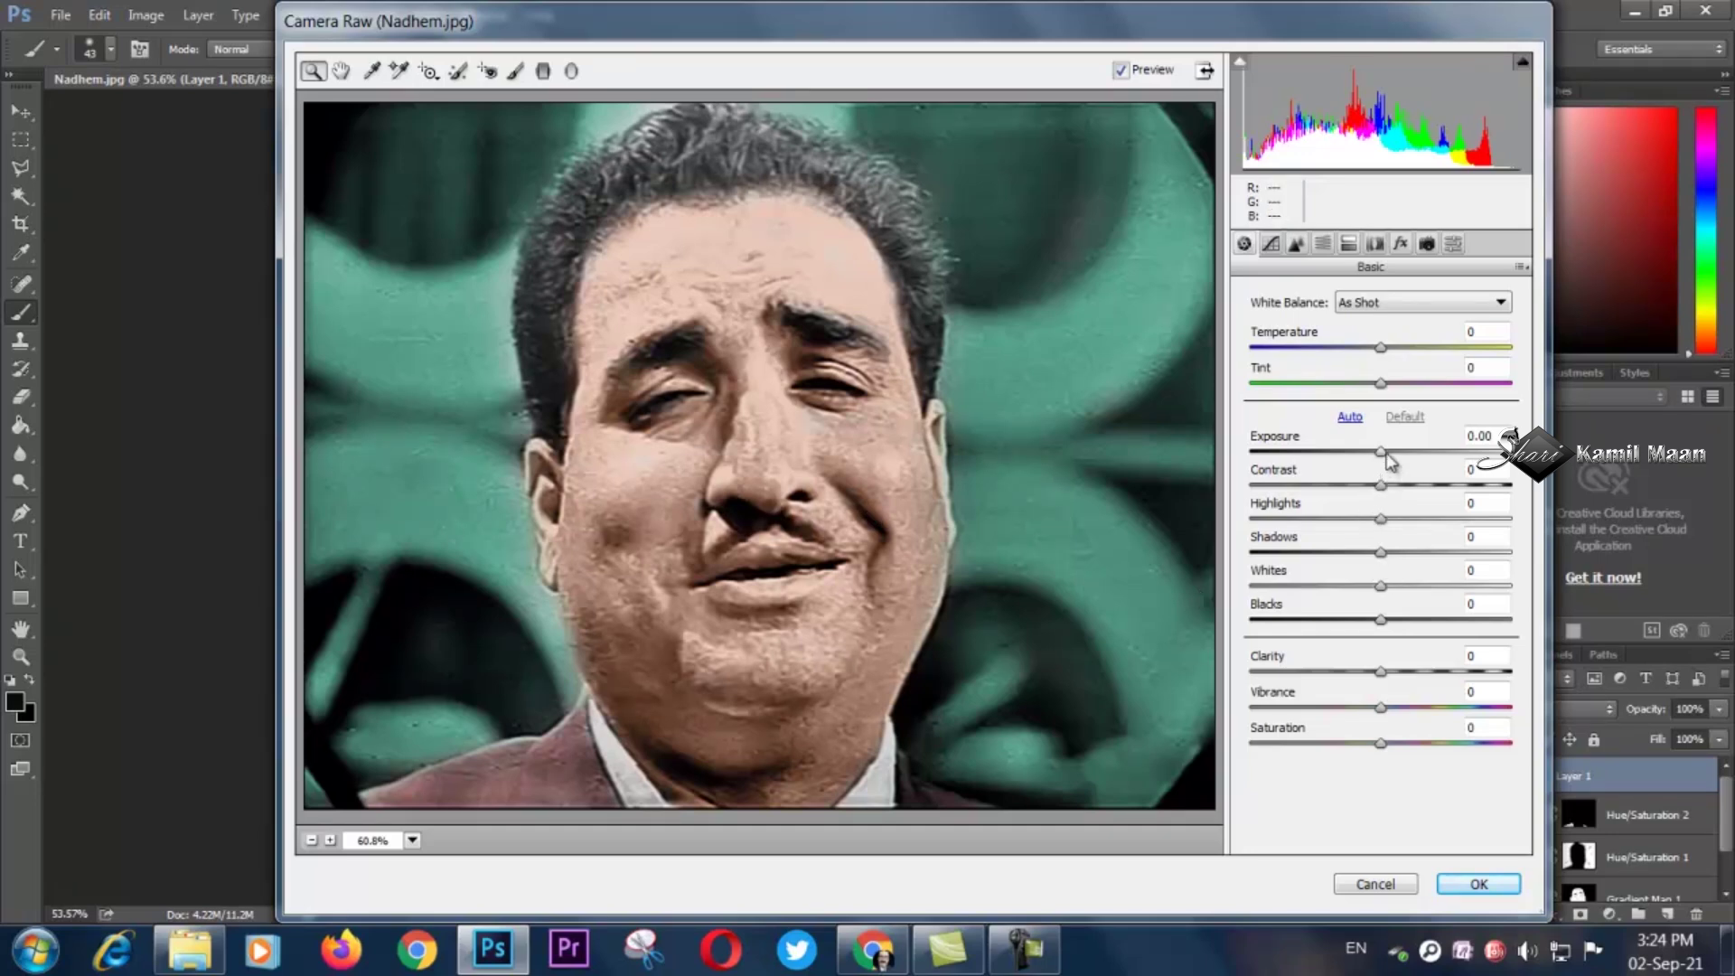
pyautogui.moveTo(1382, 454); pyautogui.dragTo(1387, 601)
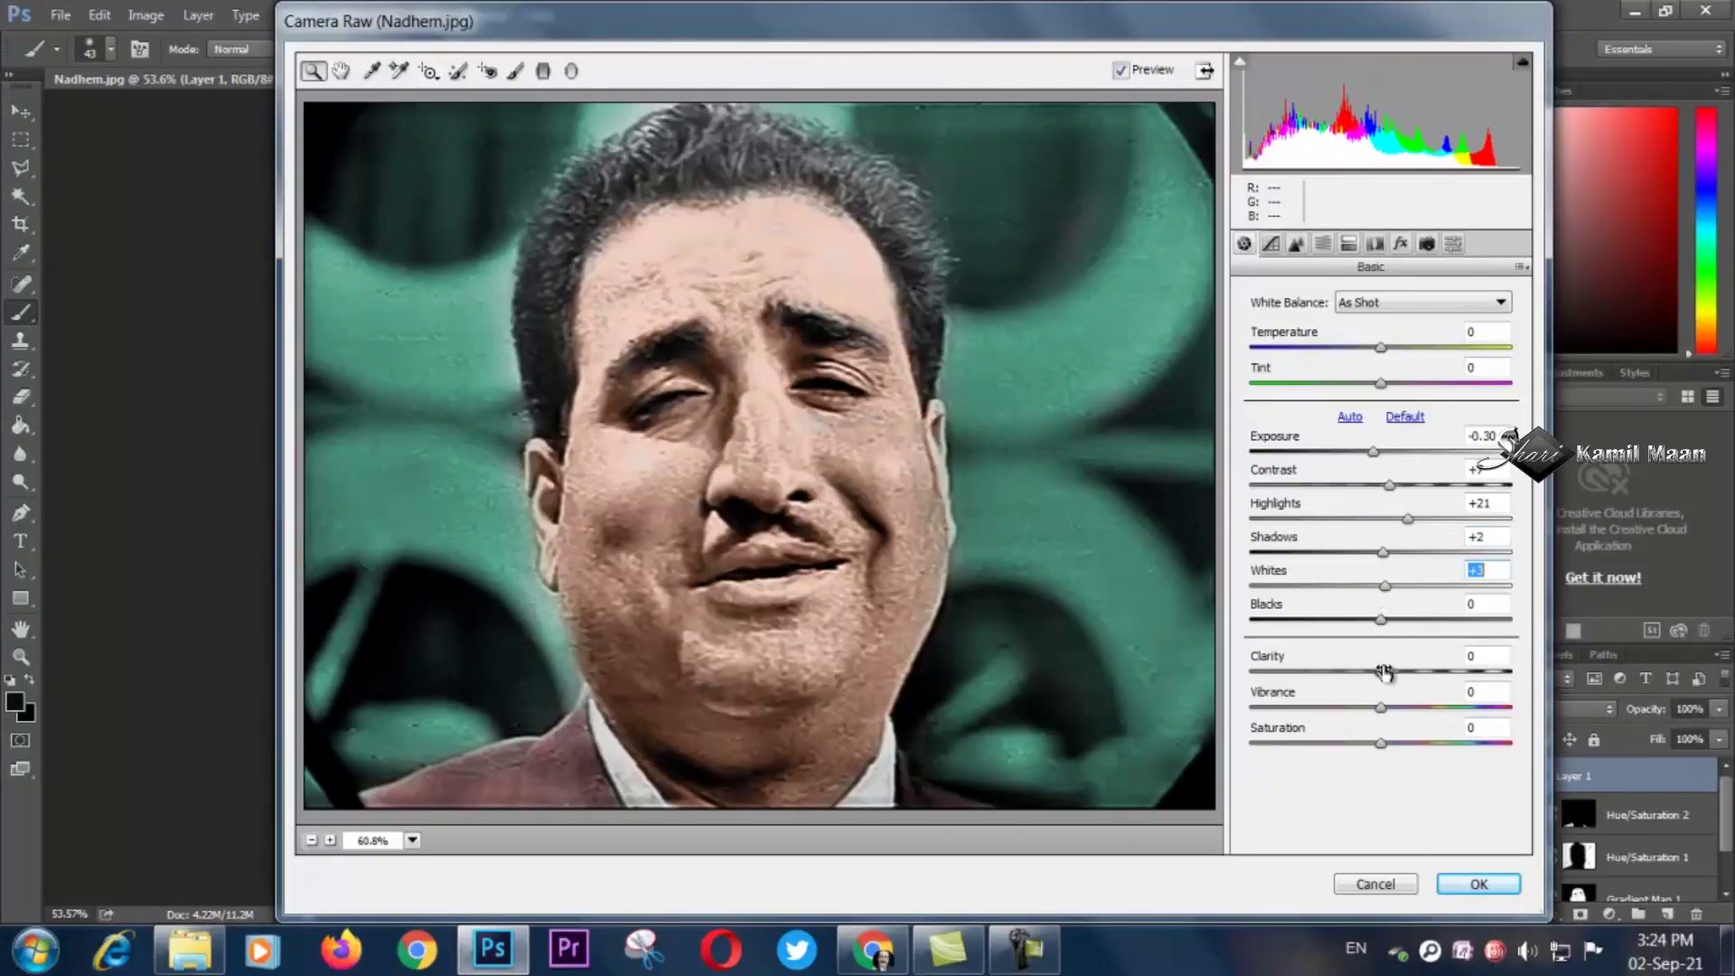
# Set the Camera Raw luminance noise reduction to 37 and the sharpening amount to 16.
pyautogui.click(1297, 244)
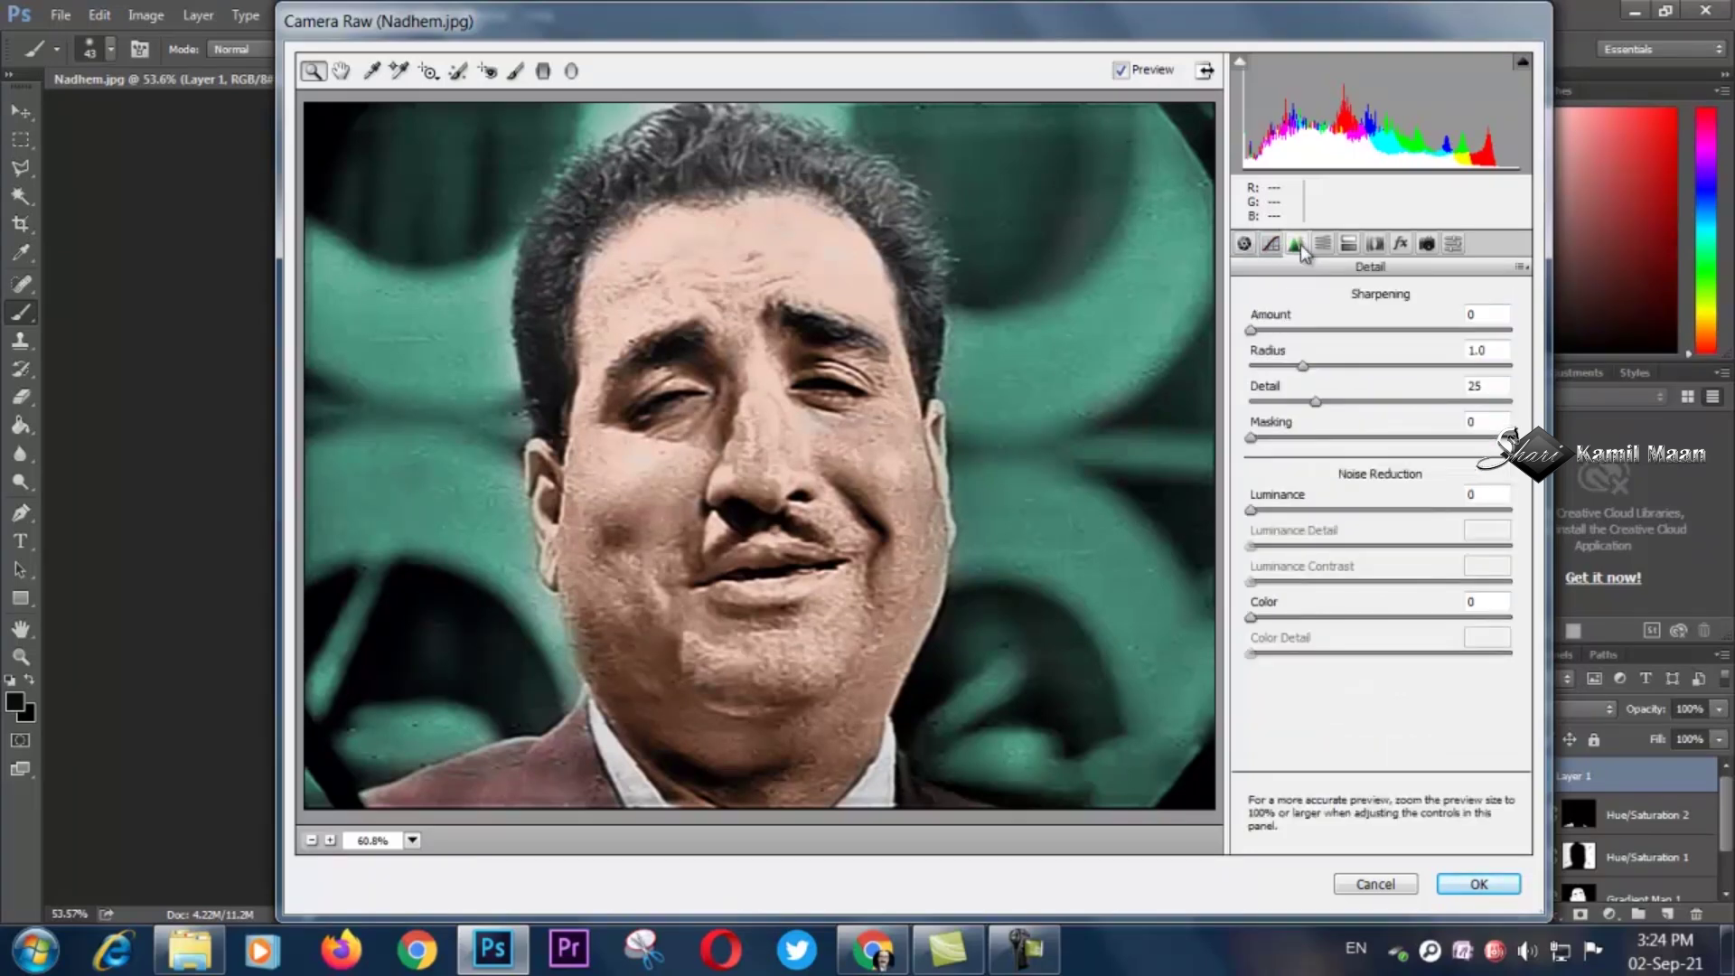
pyautogui.moveTo(1251, 510); pyautogui.dragTo(1358, 522)
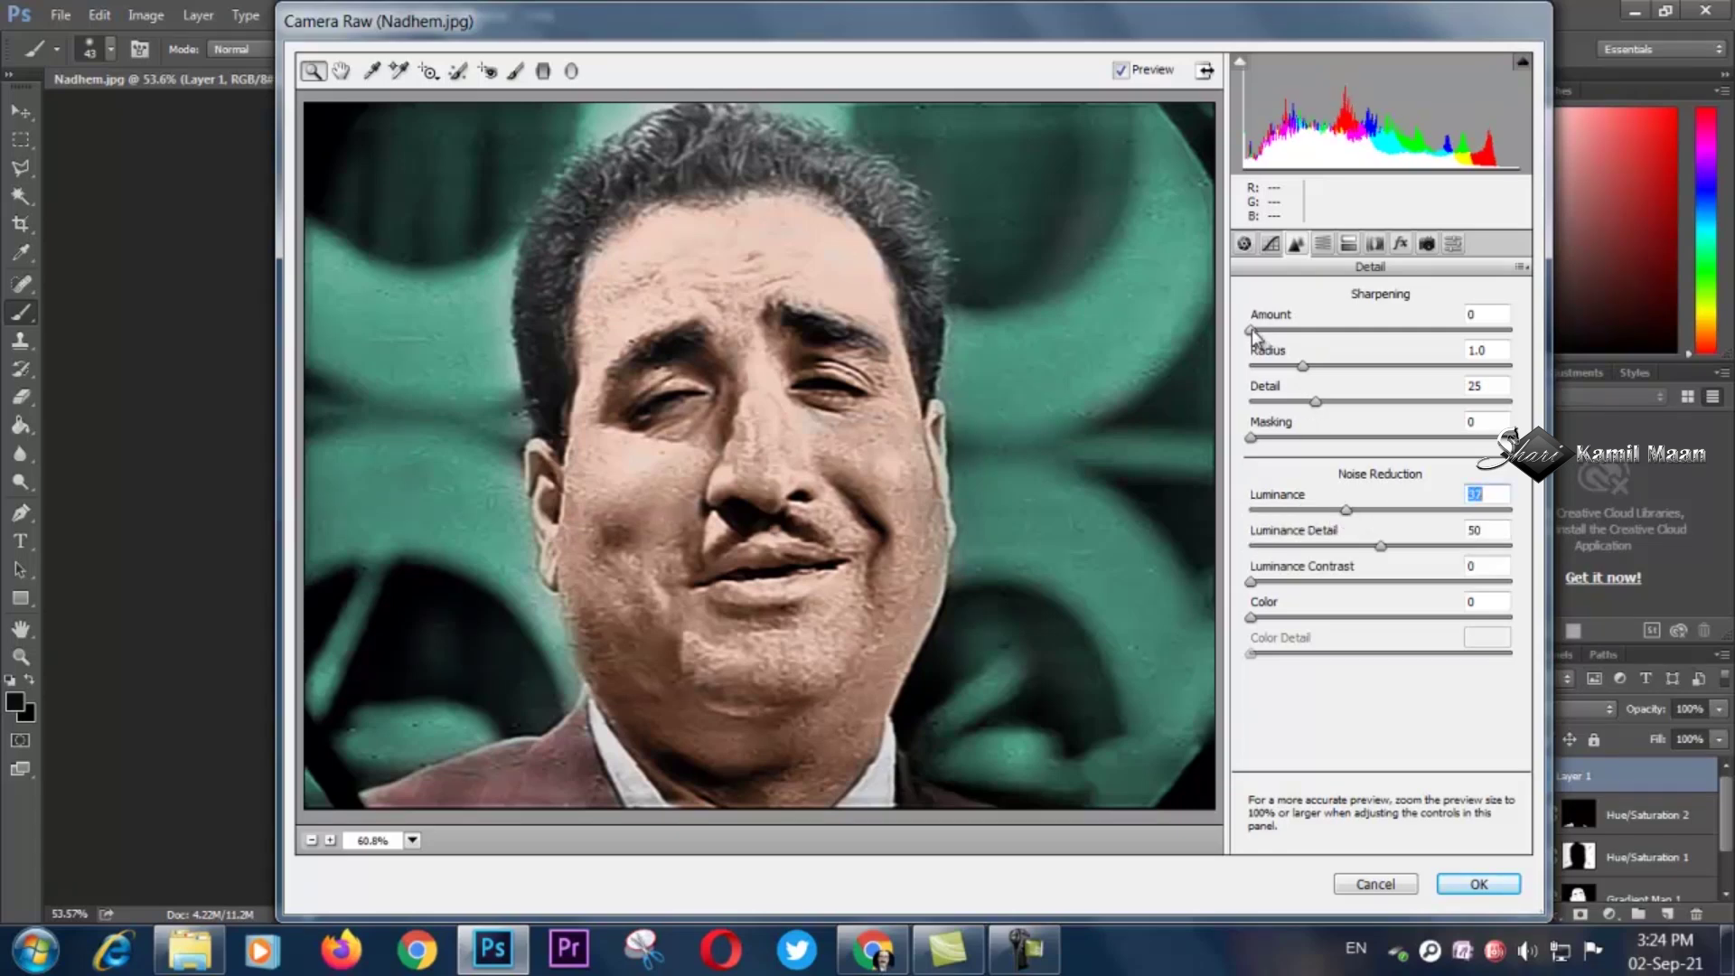
pyautogui.moveTo(1252, 331); pyautogui.dragTo(1295, 339)
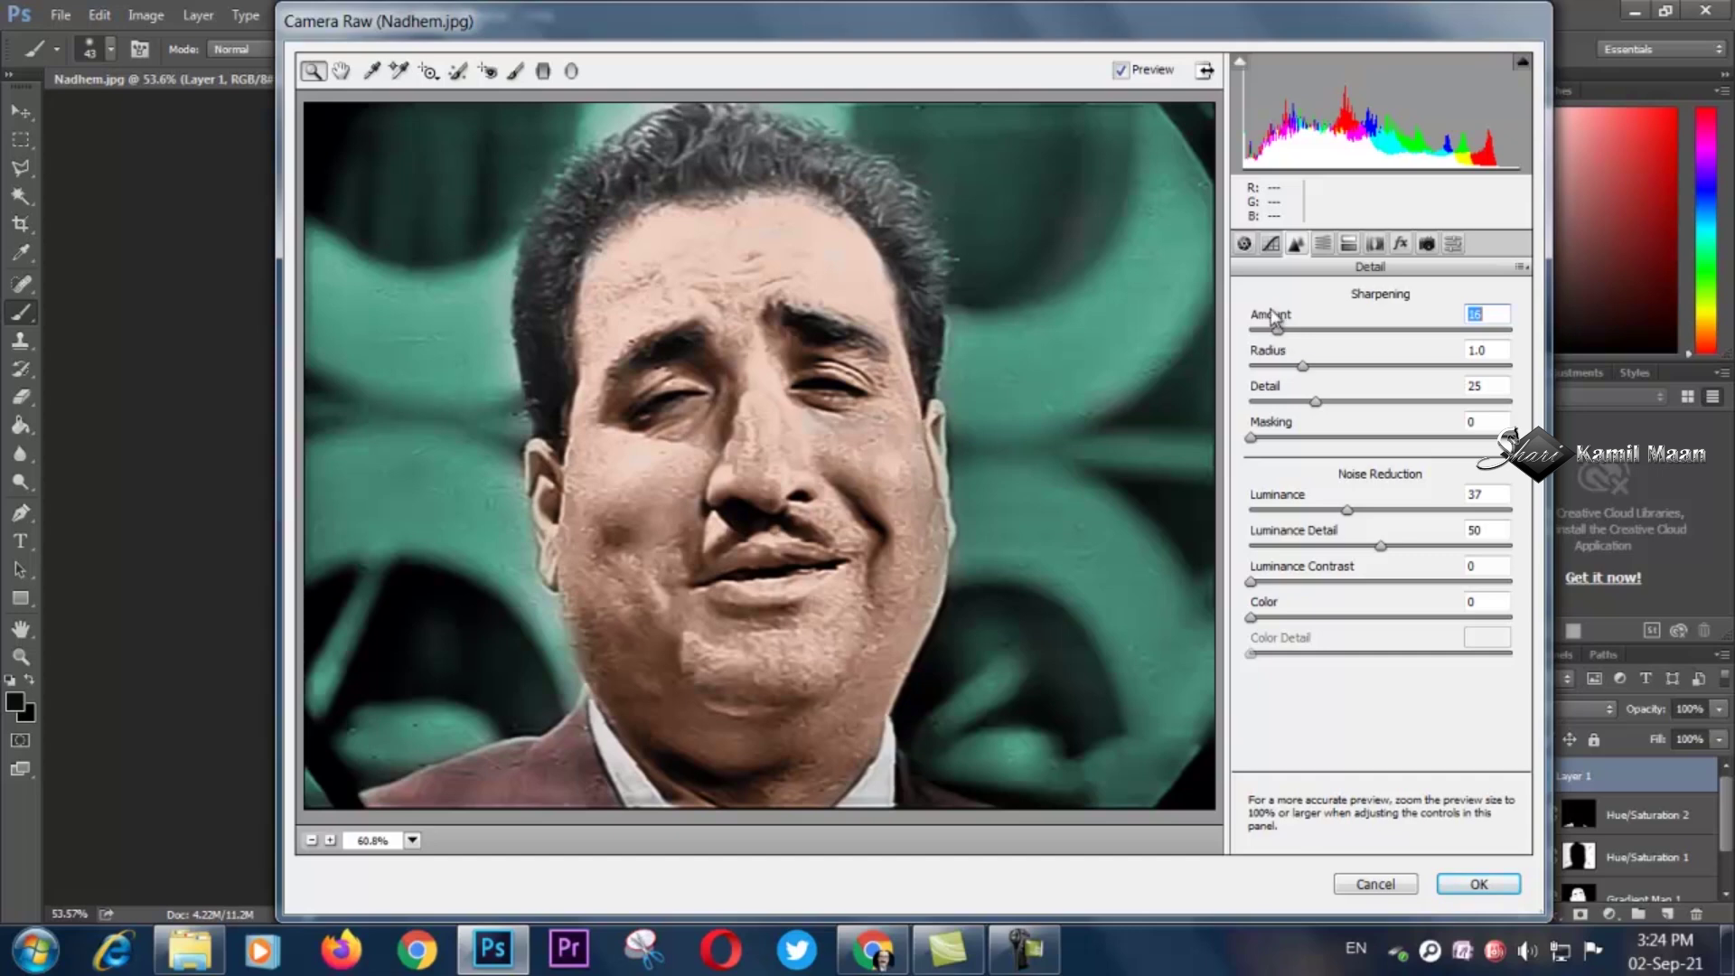
# Set the HSL hues to reds -12, oranges -8, yellows -7, greens -13, aquas -32, blues -24, purples -14 and magentas about +19.
pyautogui.click(1322, 243)
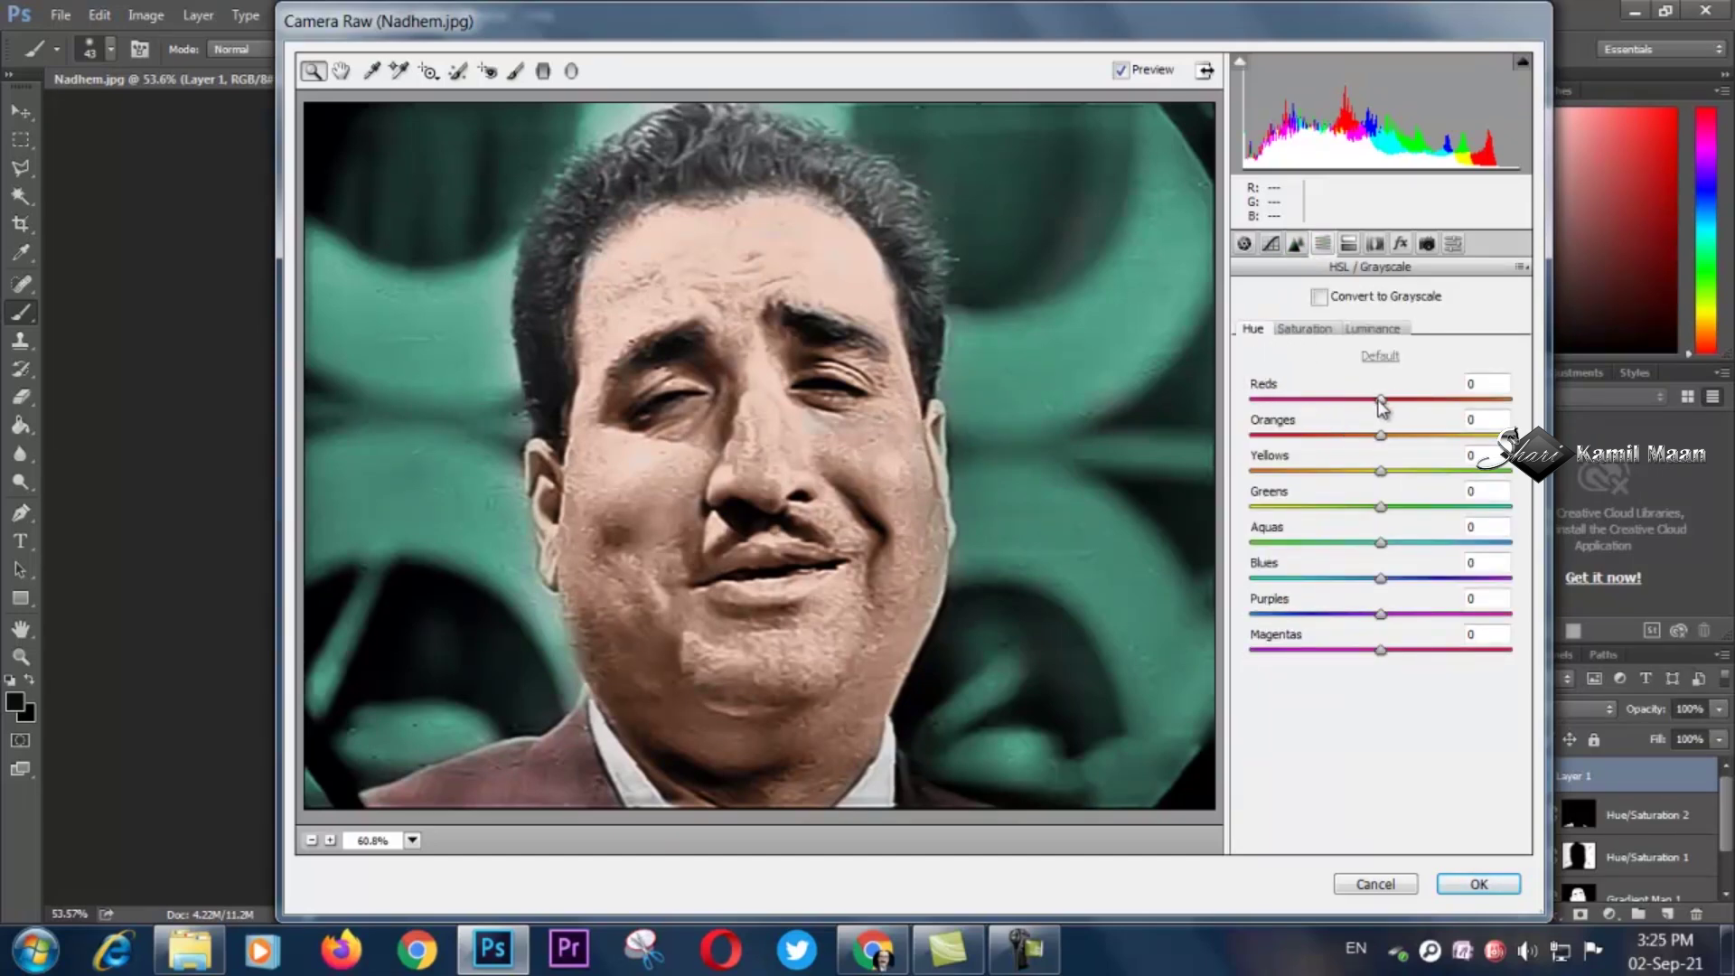
pyautogui.moveTo(1381, 406); pyautogui.dragTo(1372, 408)
pyautogui.moveTo(1371, 409); pyautogui.dragTo(1377, 439)
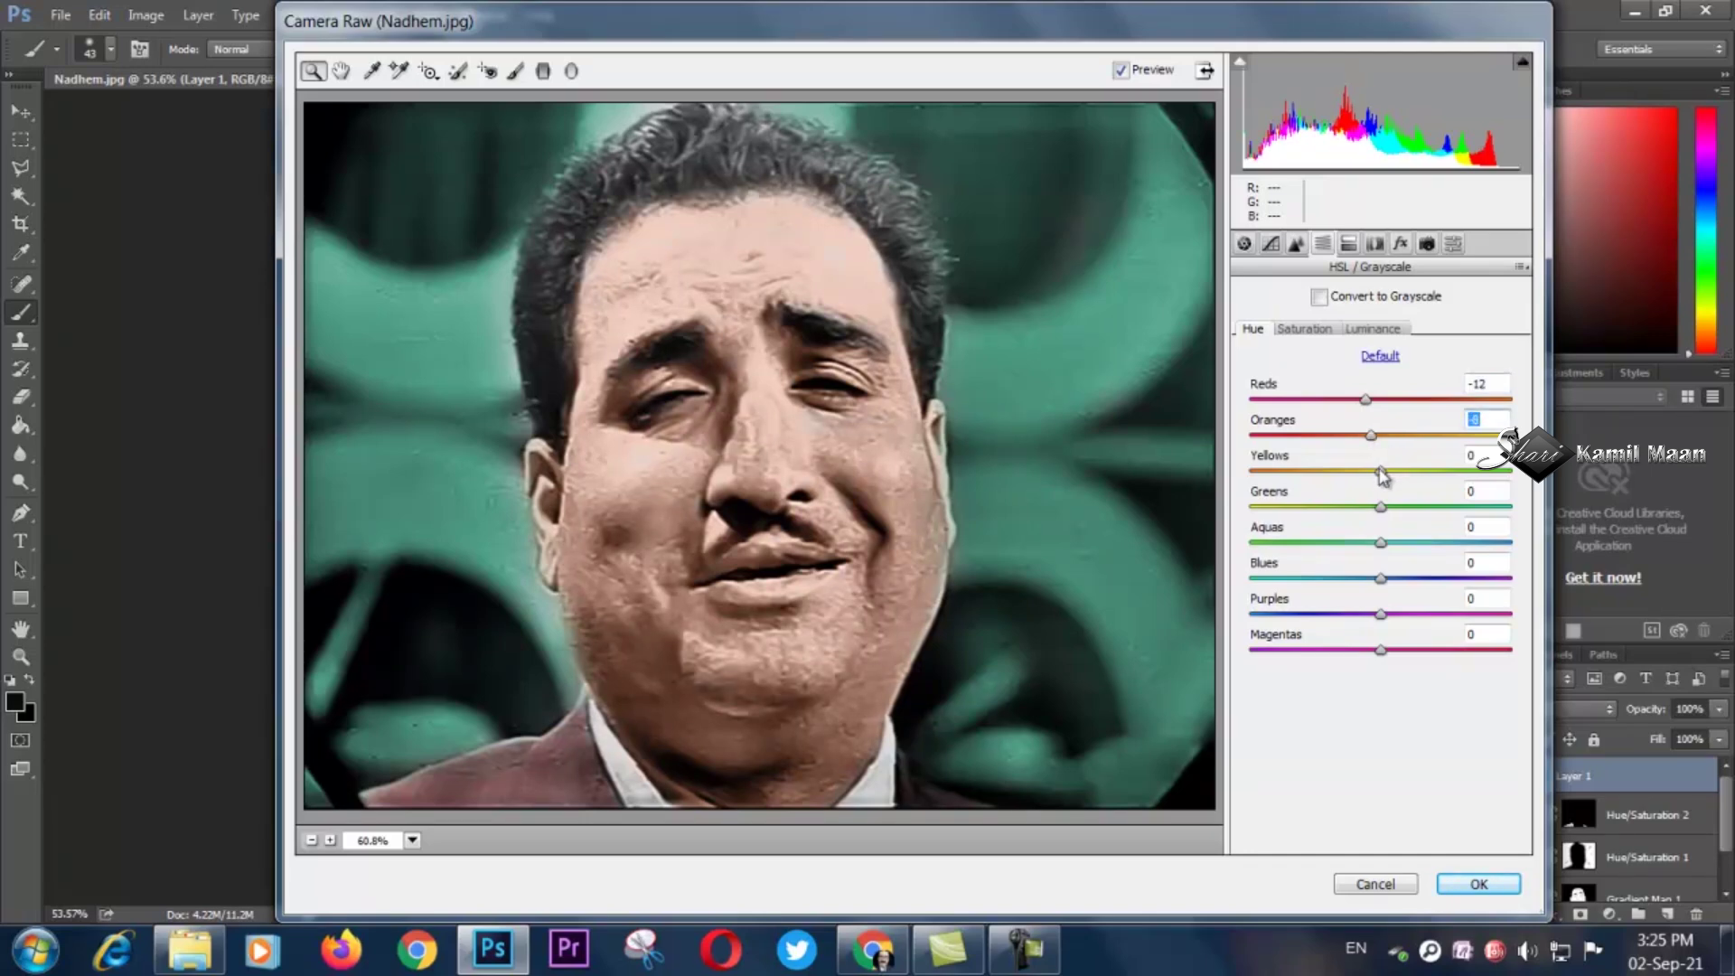
pyautogui.moveTo(1382, 473); pyautogui.dragTo(1373, 472)
pyautogui.moveTo(1380, 507); pyautogui.dragTo(1342, 546)
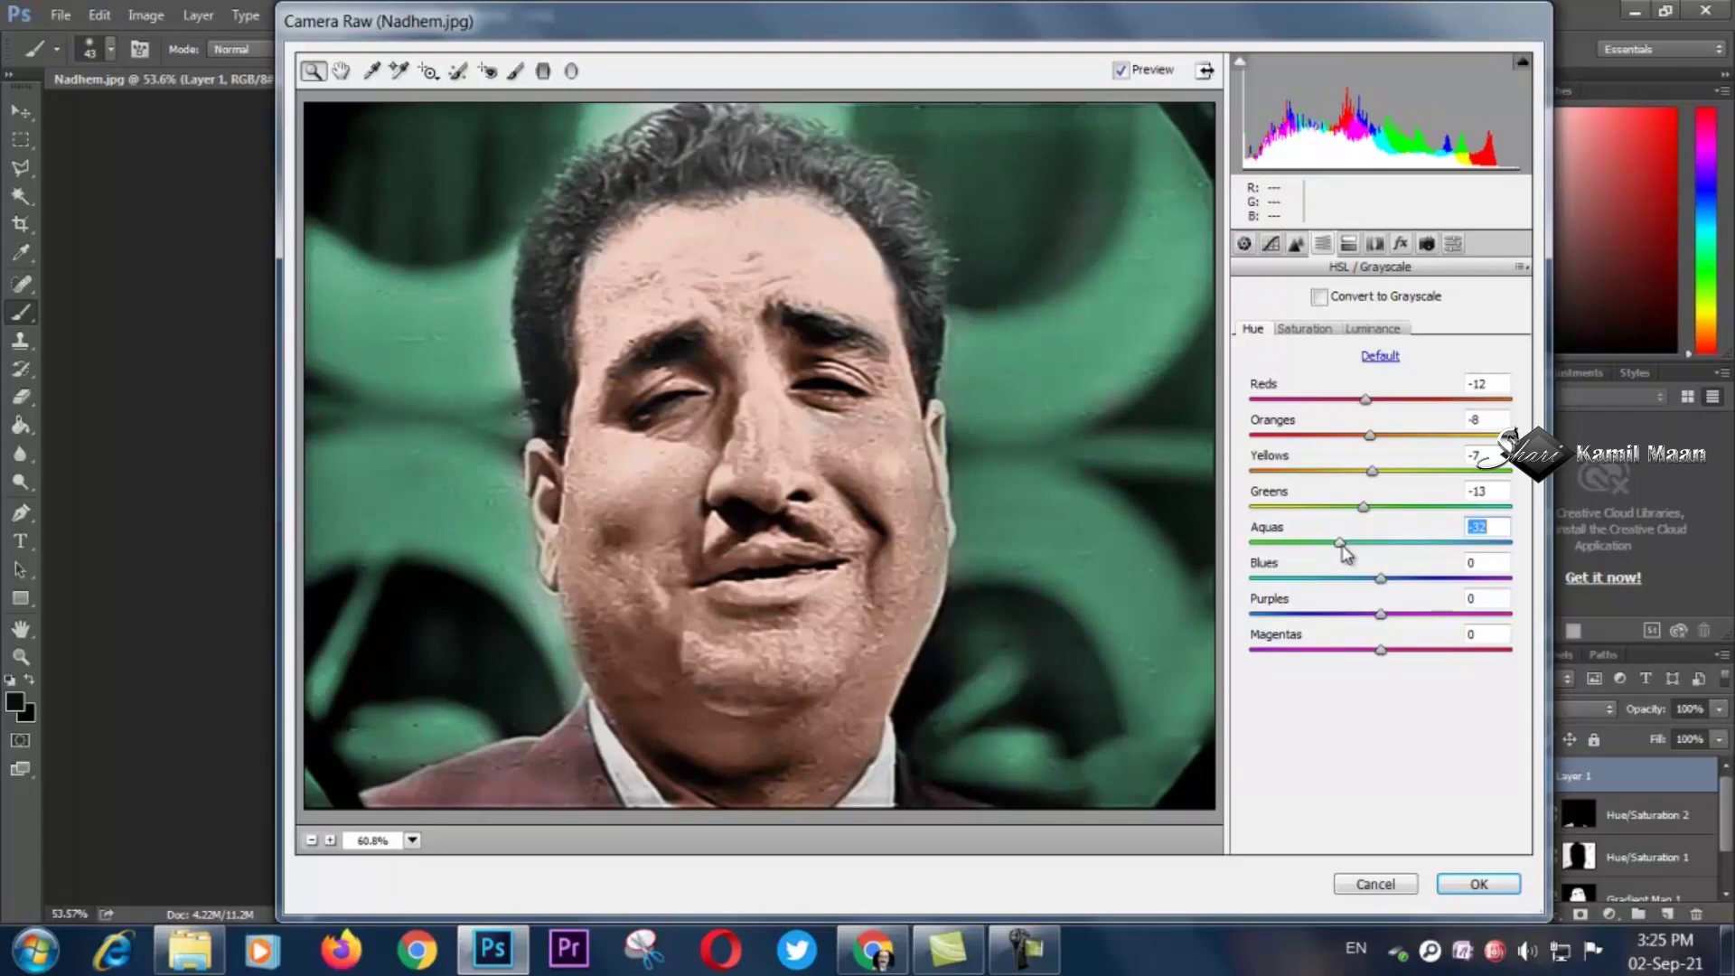
pyautogui.moveTo(1381, 578); pyautogui.dragTo(1407, 651)
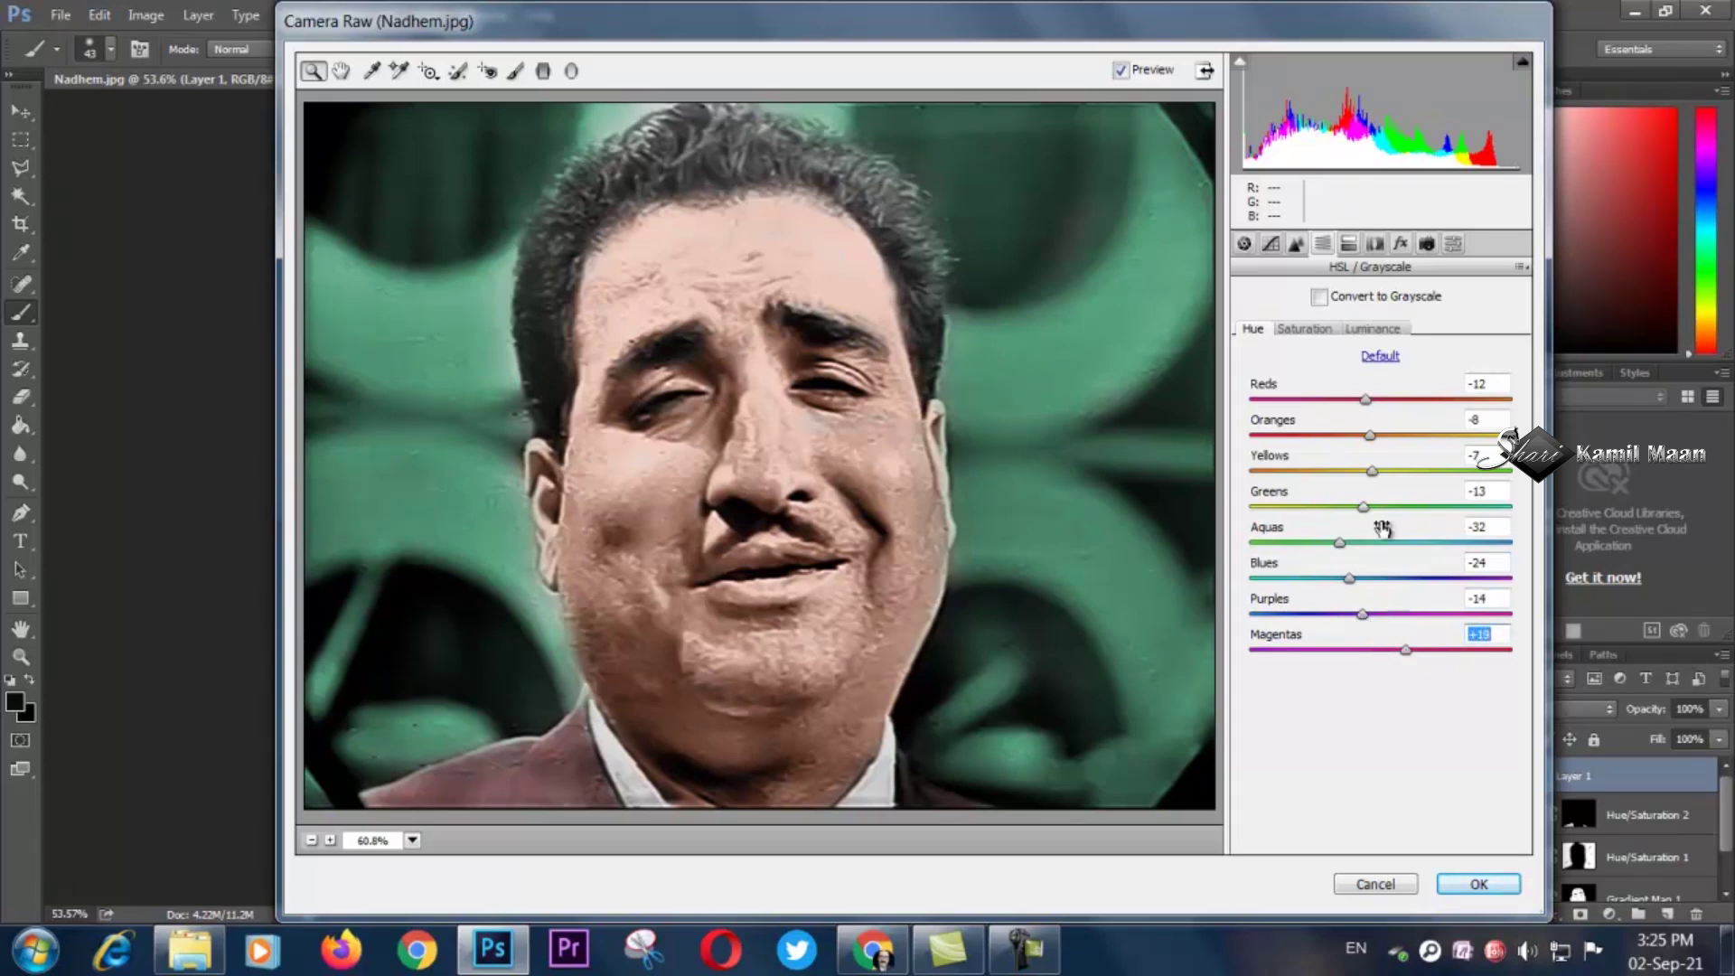
# Set the HSL saturations to reds +7, oranges +8, yellows +28, greens +20, aquas +23, blues +26, purples +12 and magentas +28.
pyautogui.click(1302, 333)
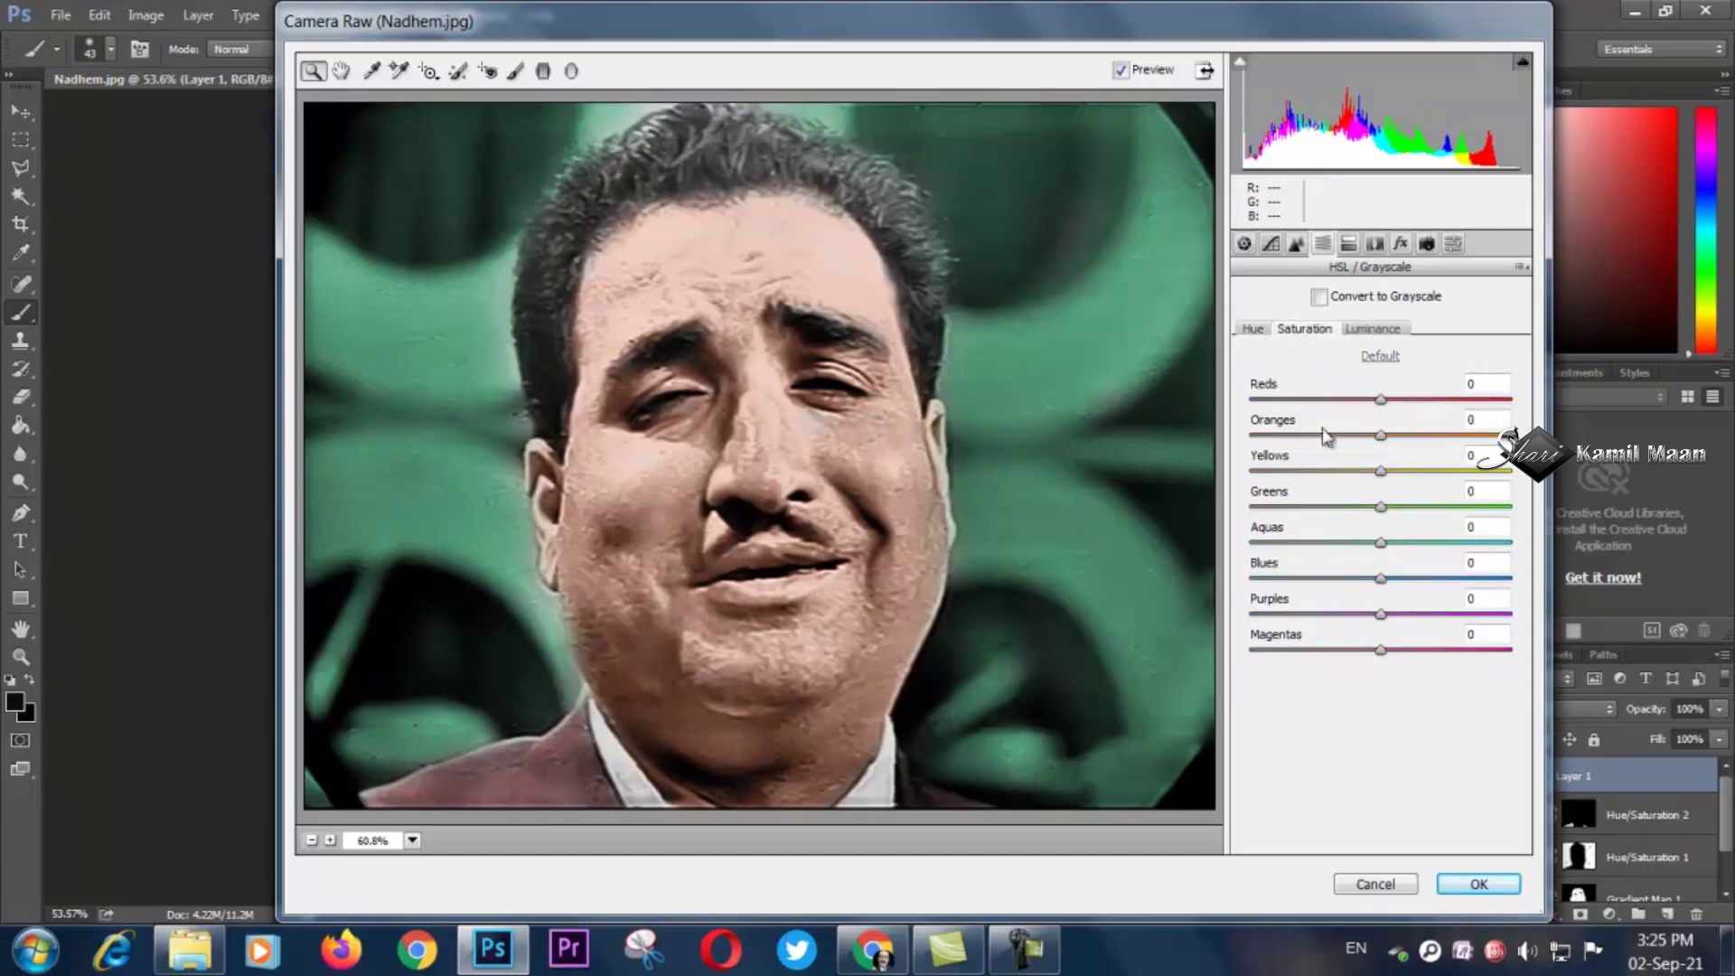
pyautogui.moveTo(1381, 404); pyautogui.dragTo(1386, 404)
pyautogui.moveTo(1378, 432); pyautogui.dragTo(1390, 432)
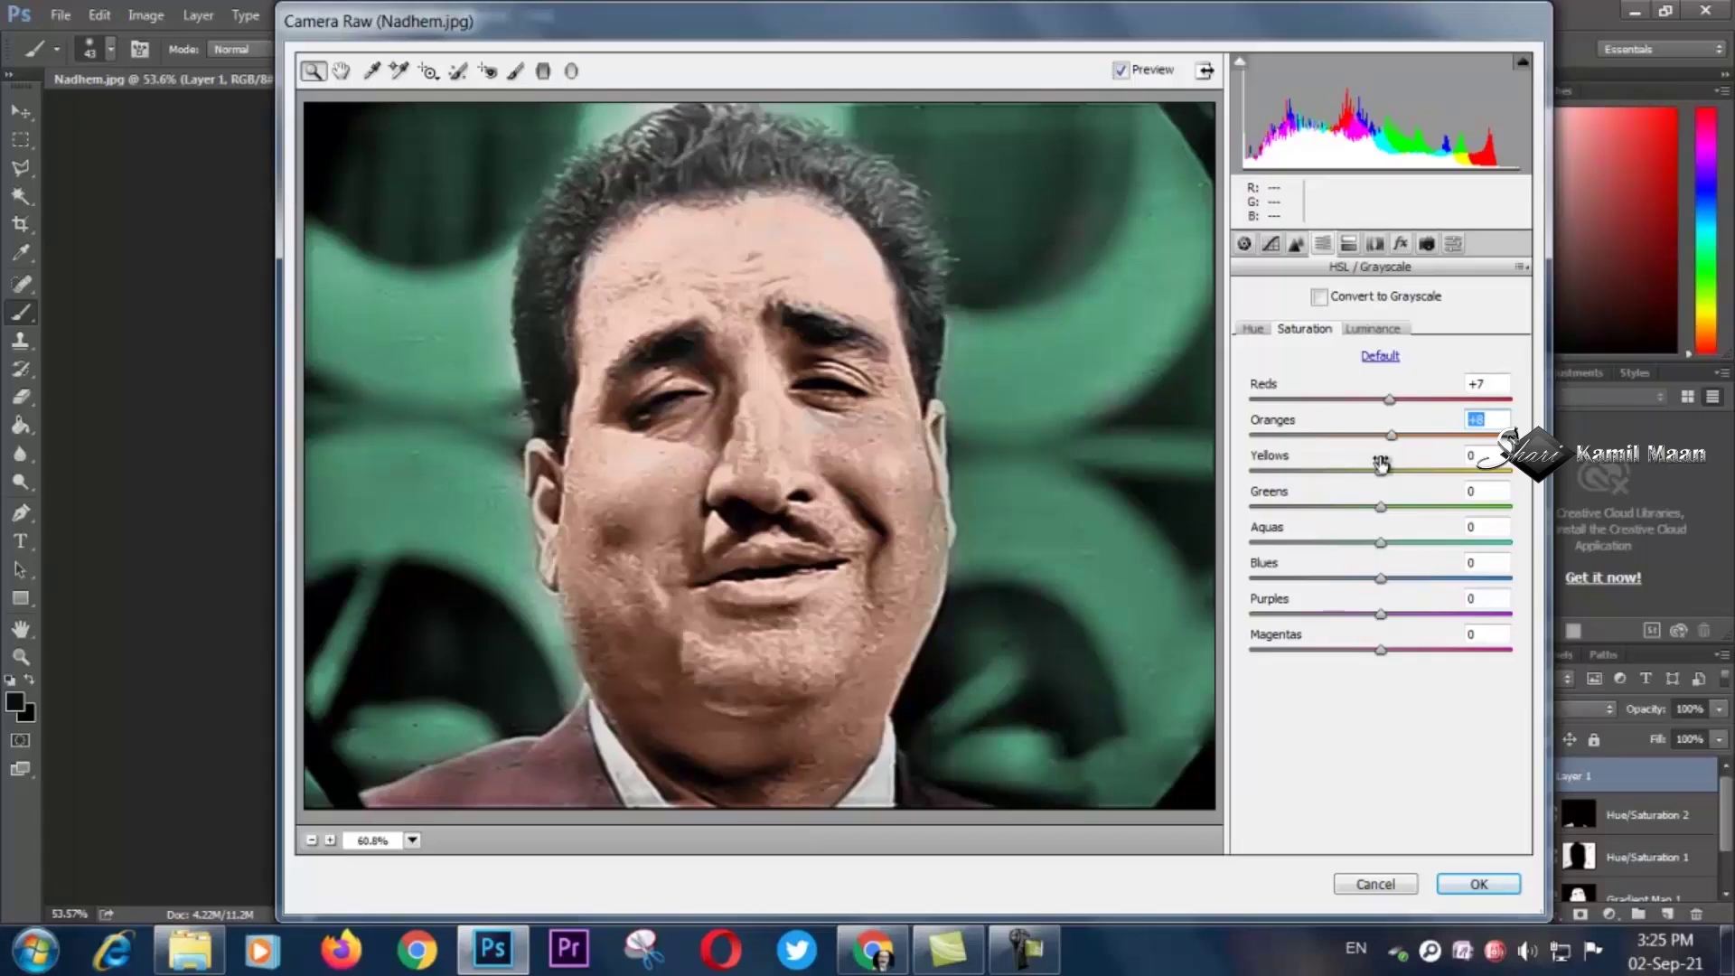
pyautogui.moveTo(1380, 470); pyautogui.dragTo(1419, 483)
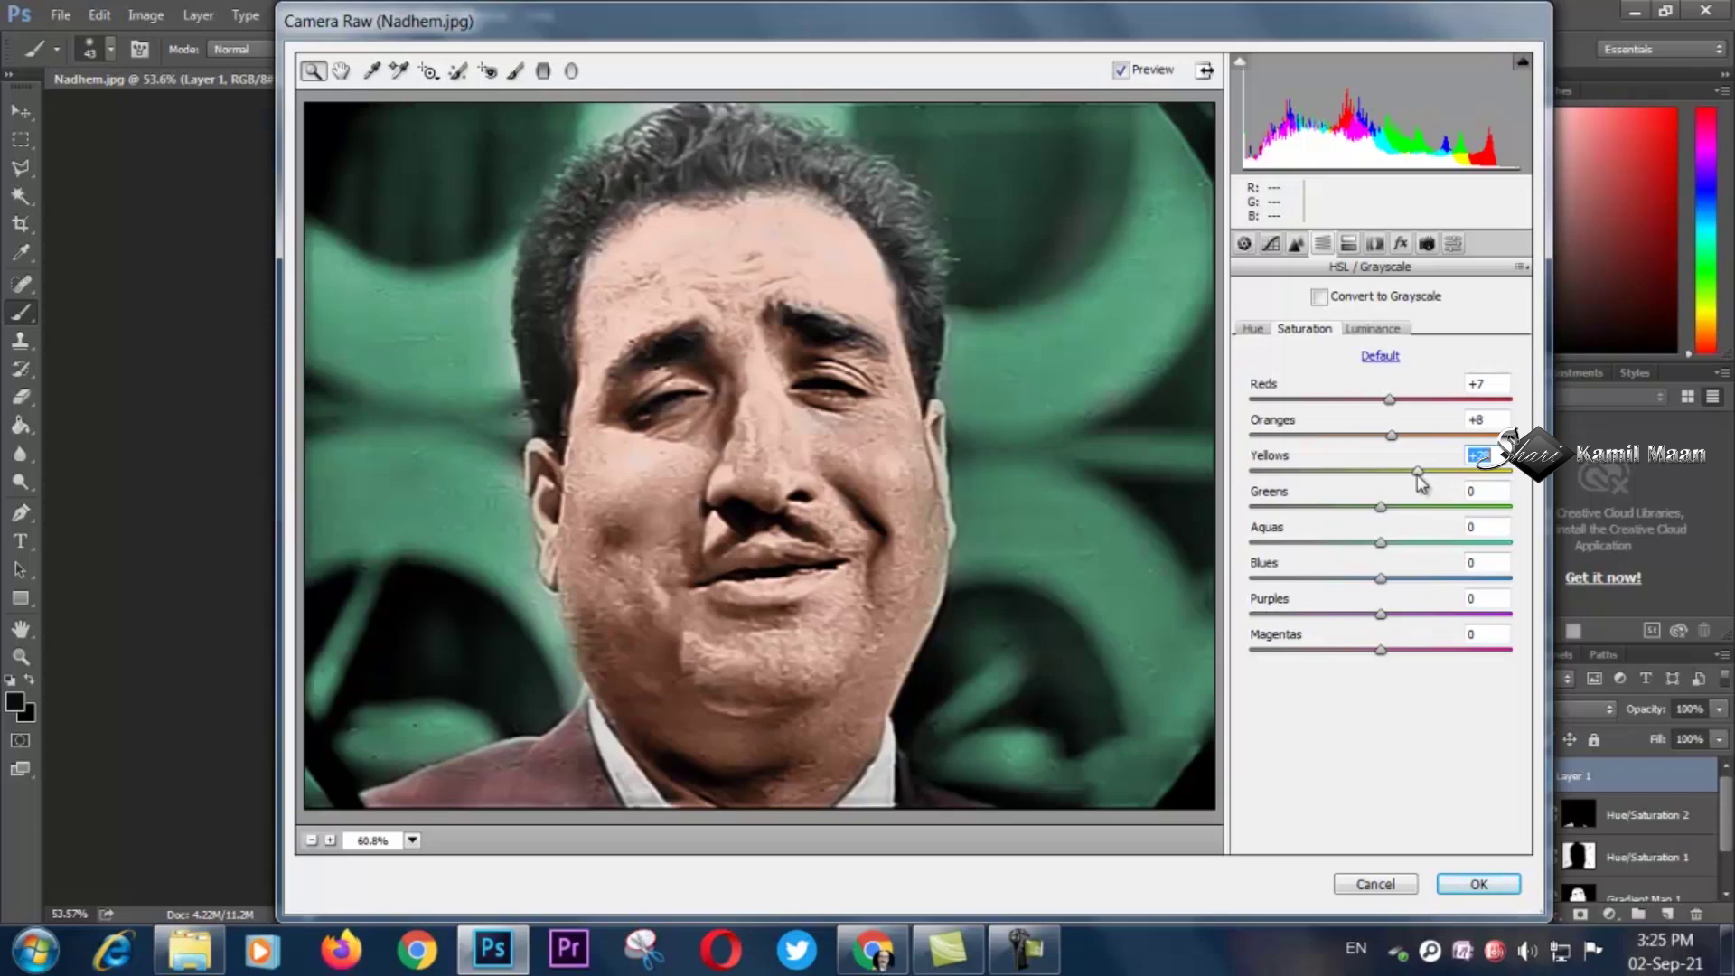
pyautogui.moveTo(1381, 511); pyautogui.dragTo(1415, 579)
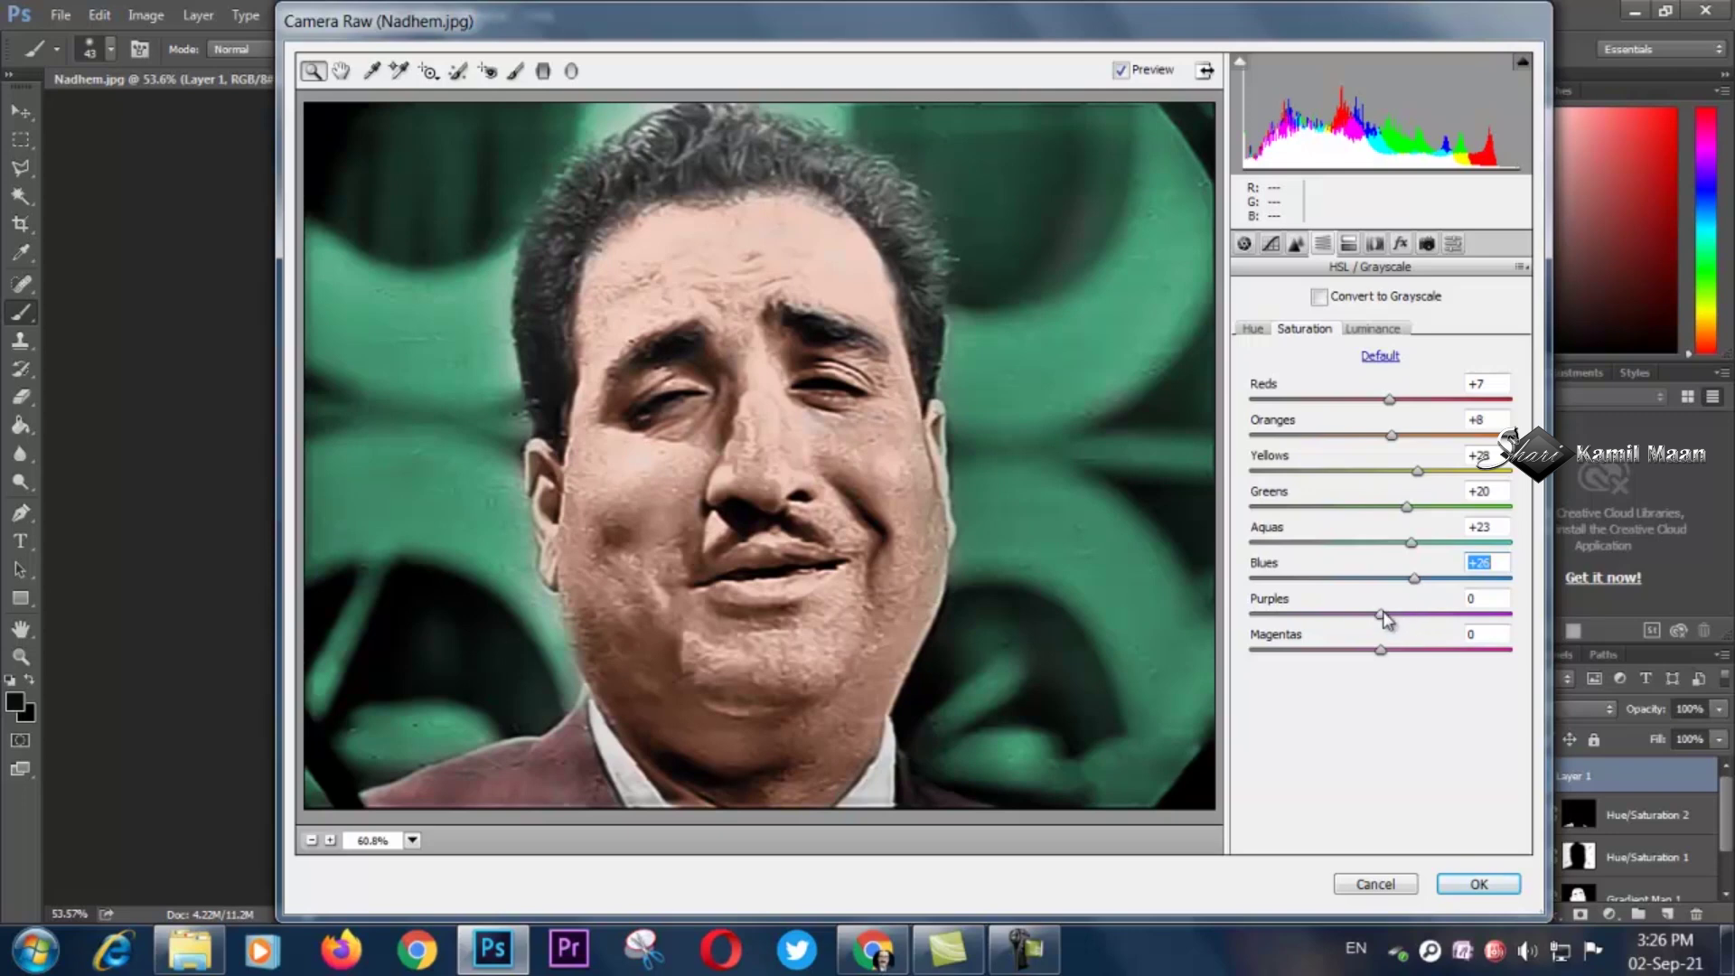
pyautogui.moveTo(1383, 611); pyautogui.dragTo(1416, 647)
pyautogui.click(1381, 651)
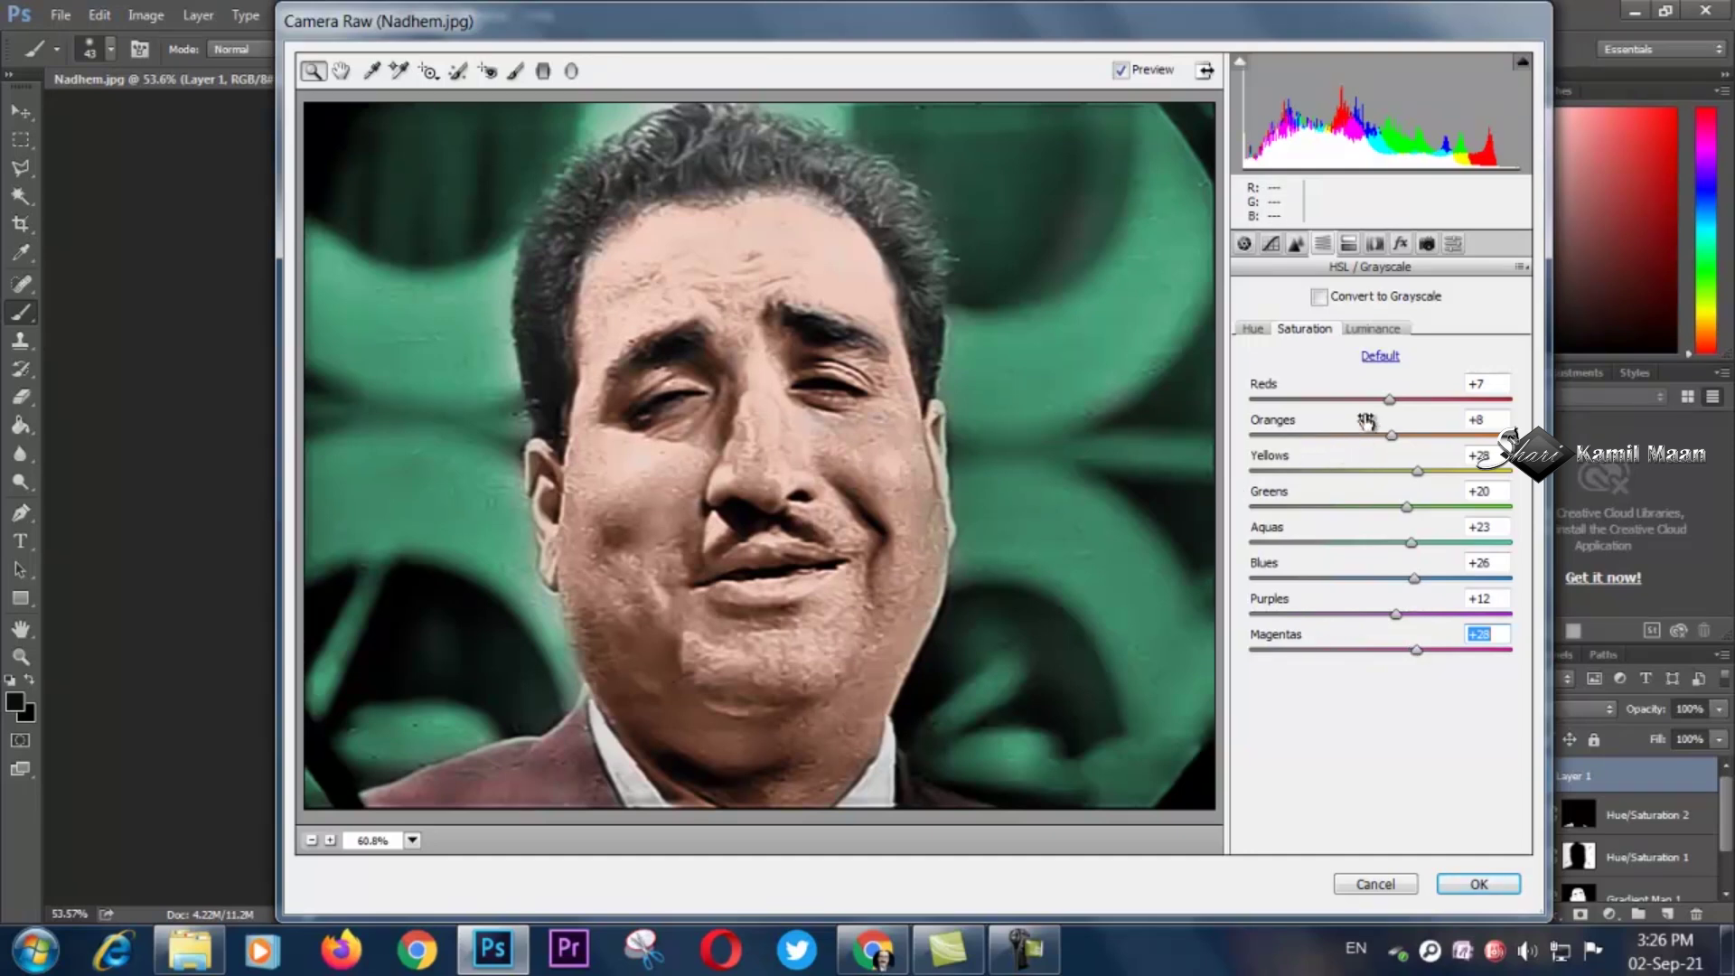
# Add a Highlight Priority post-crop vignette with an amount of about -23 and apply the Camera Raw adjustments to the merged layer.
pyautogui.click(1401, 242)
pyautogui.moveTo(1384, 526); pyautogui.dragTo(1351, 528)
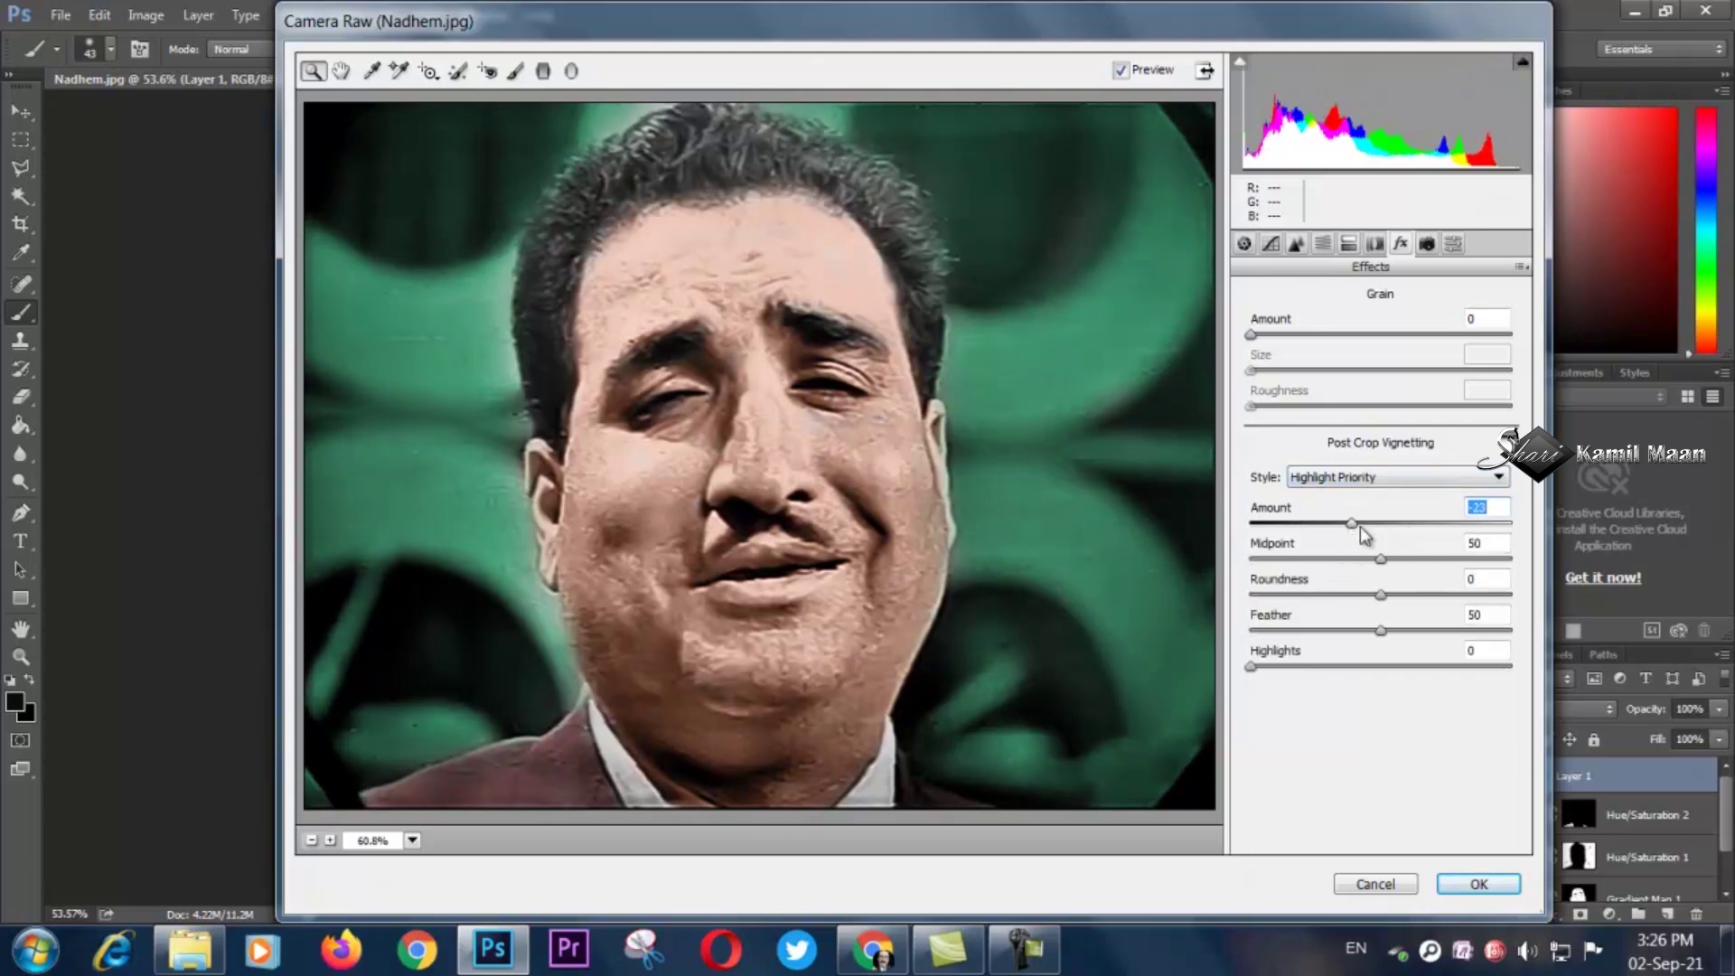
pyautogui.moveTo(1353, 526); pyautogui.dragTo(1350, 526)
pyautogui.click(1478, 883)
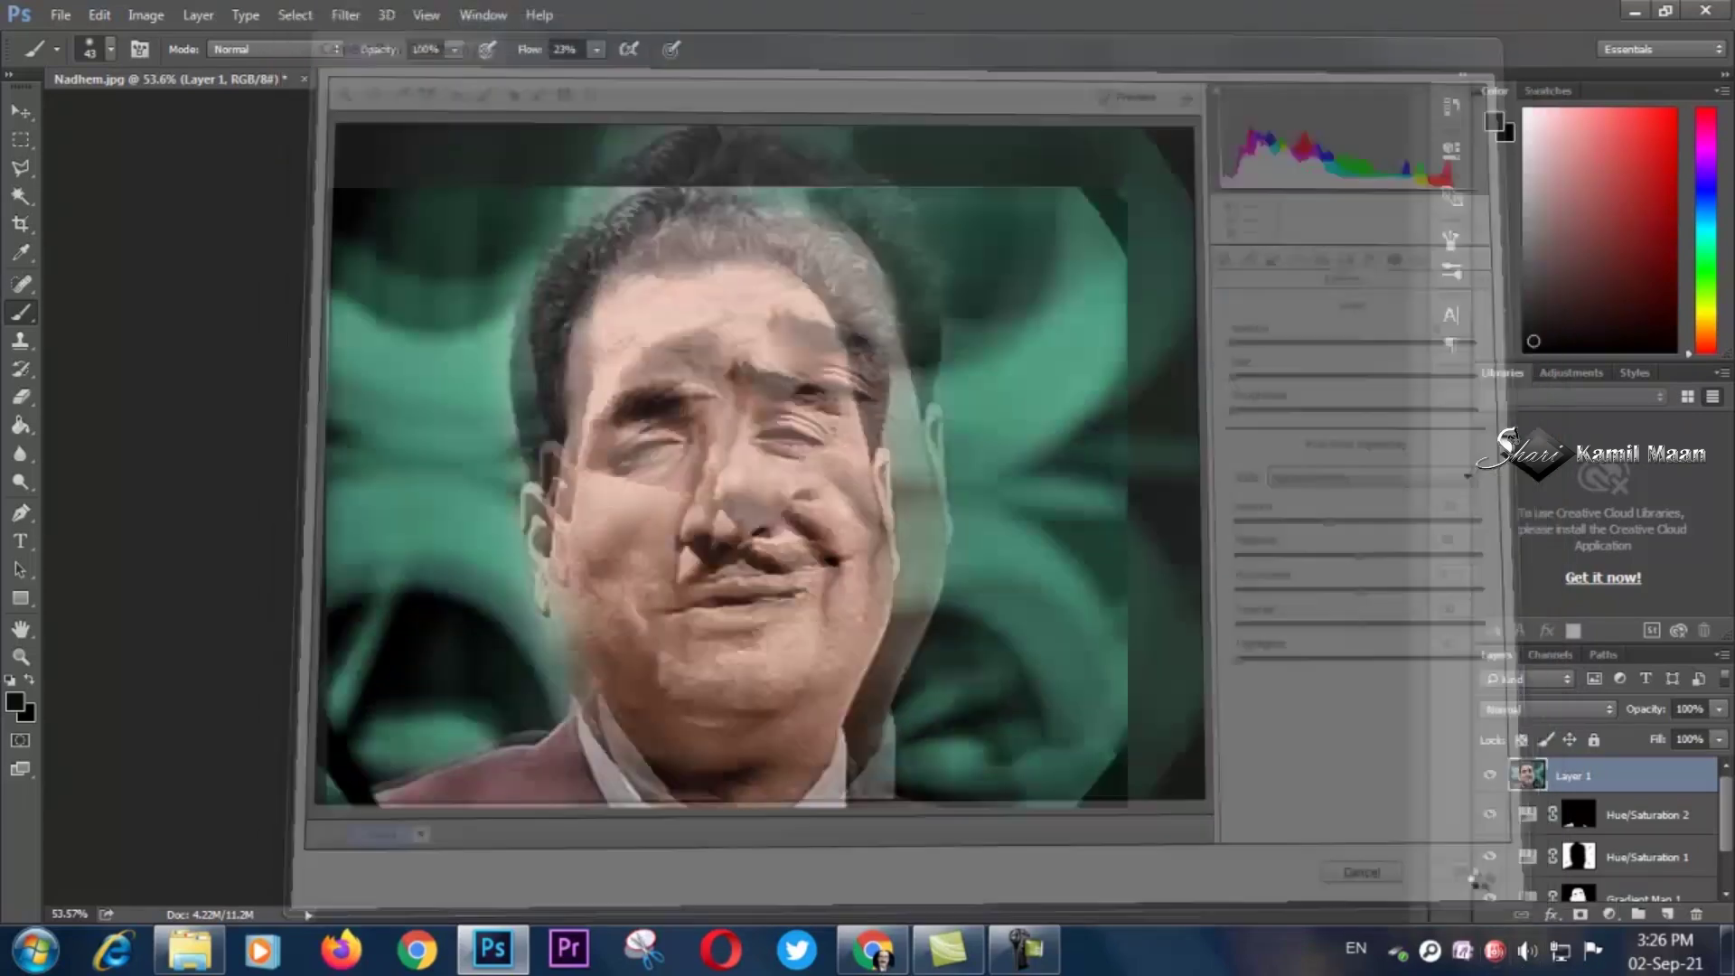
# Hide the Hue/Saturation 2, Hue/Saturation 1 and Gradient Map 1 adjustment layers beneath the merged layer.
pyautogui.scroll(-1, 726, 497)
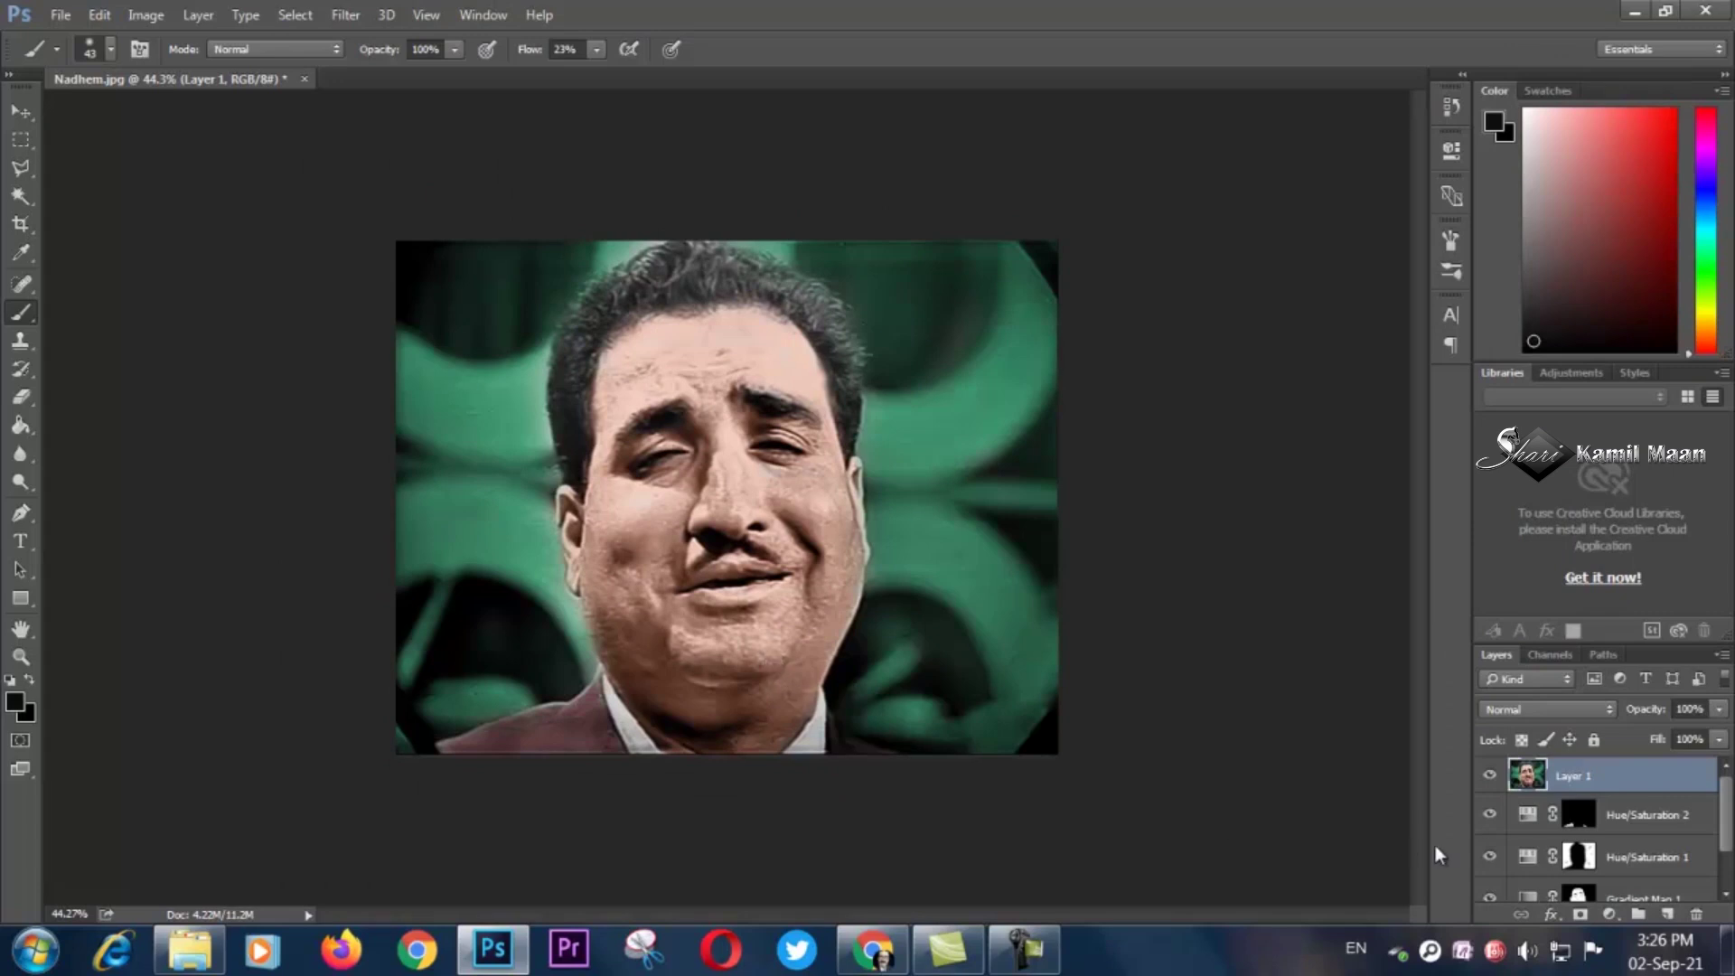
pyautogui.scroll(-1, 1435, 855)
pyautogui.moveTo(1493, 824); pyautogui.dragTo(1486, 886)
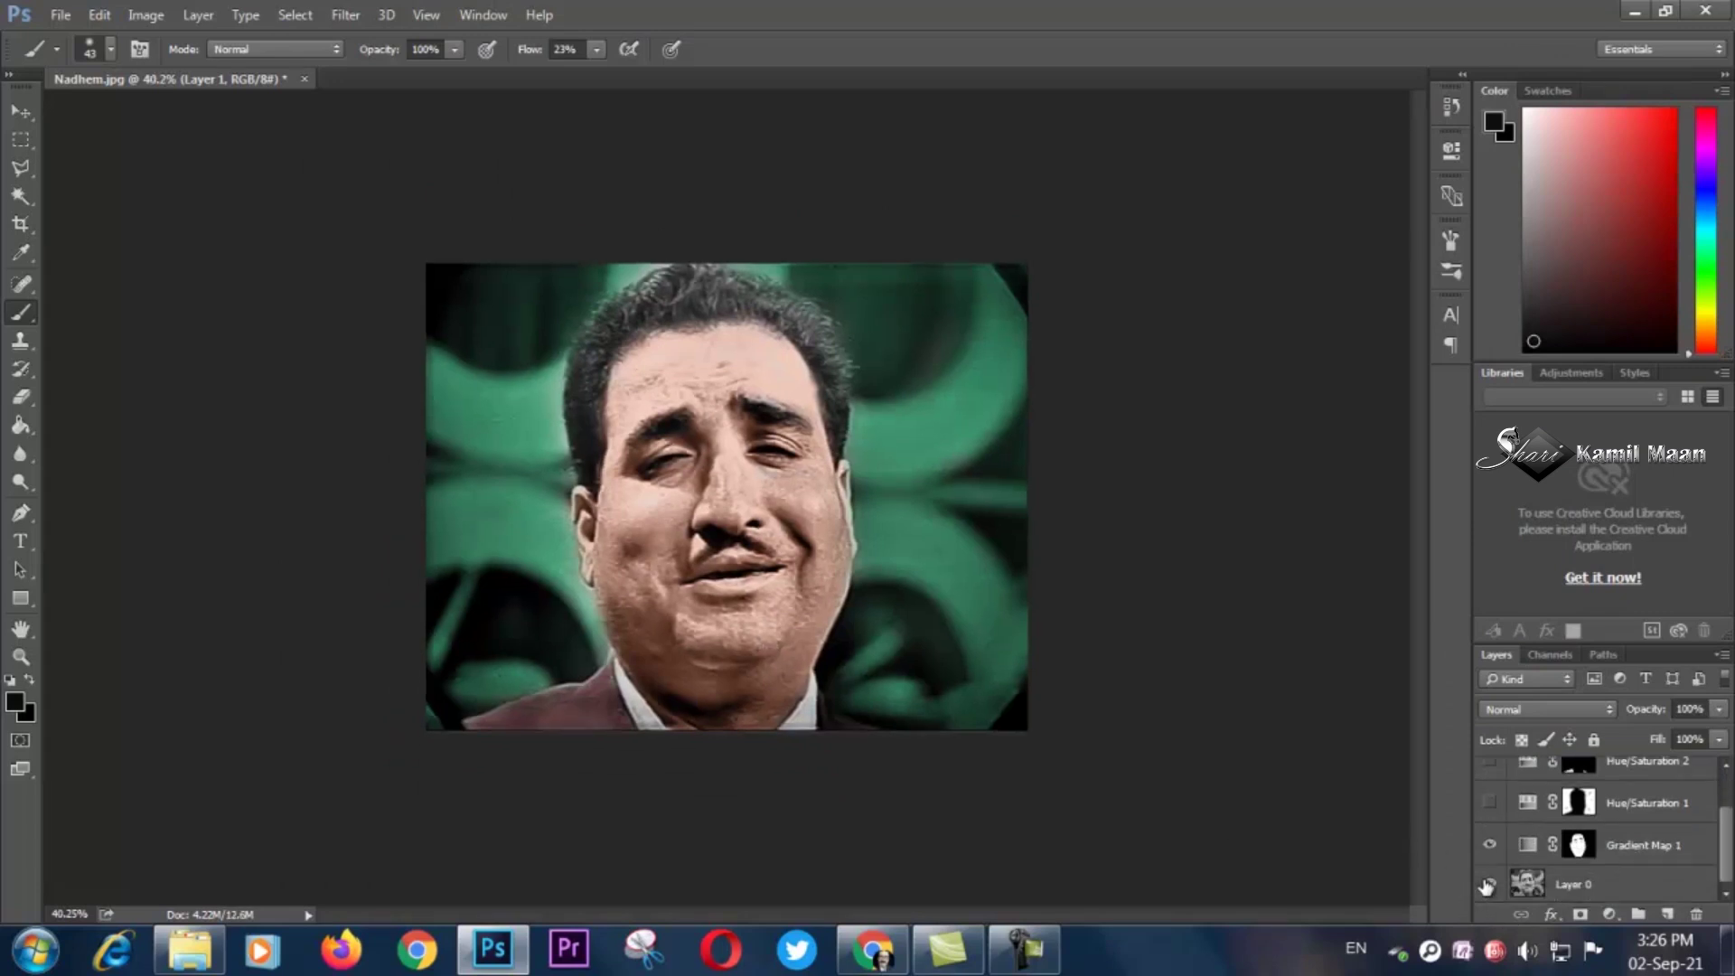
pyautogui.click(1490, 844)
# Compare the colorized portrait with the black-and-white original by toggling Layer 1's visibility, leaving the layer shown.
pyautogui.scroll(2, 1457, 806)
pyautogui.scroll(1, 1573, 818)
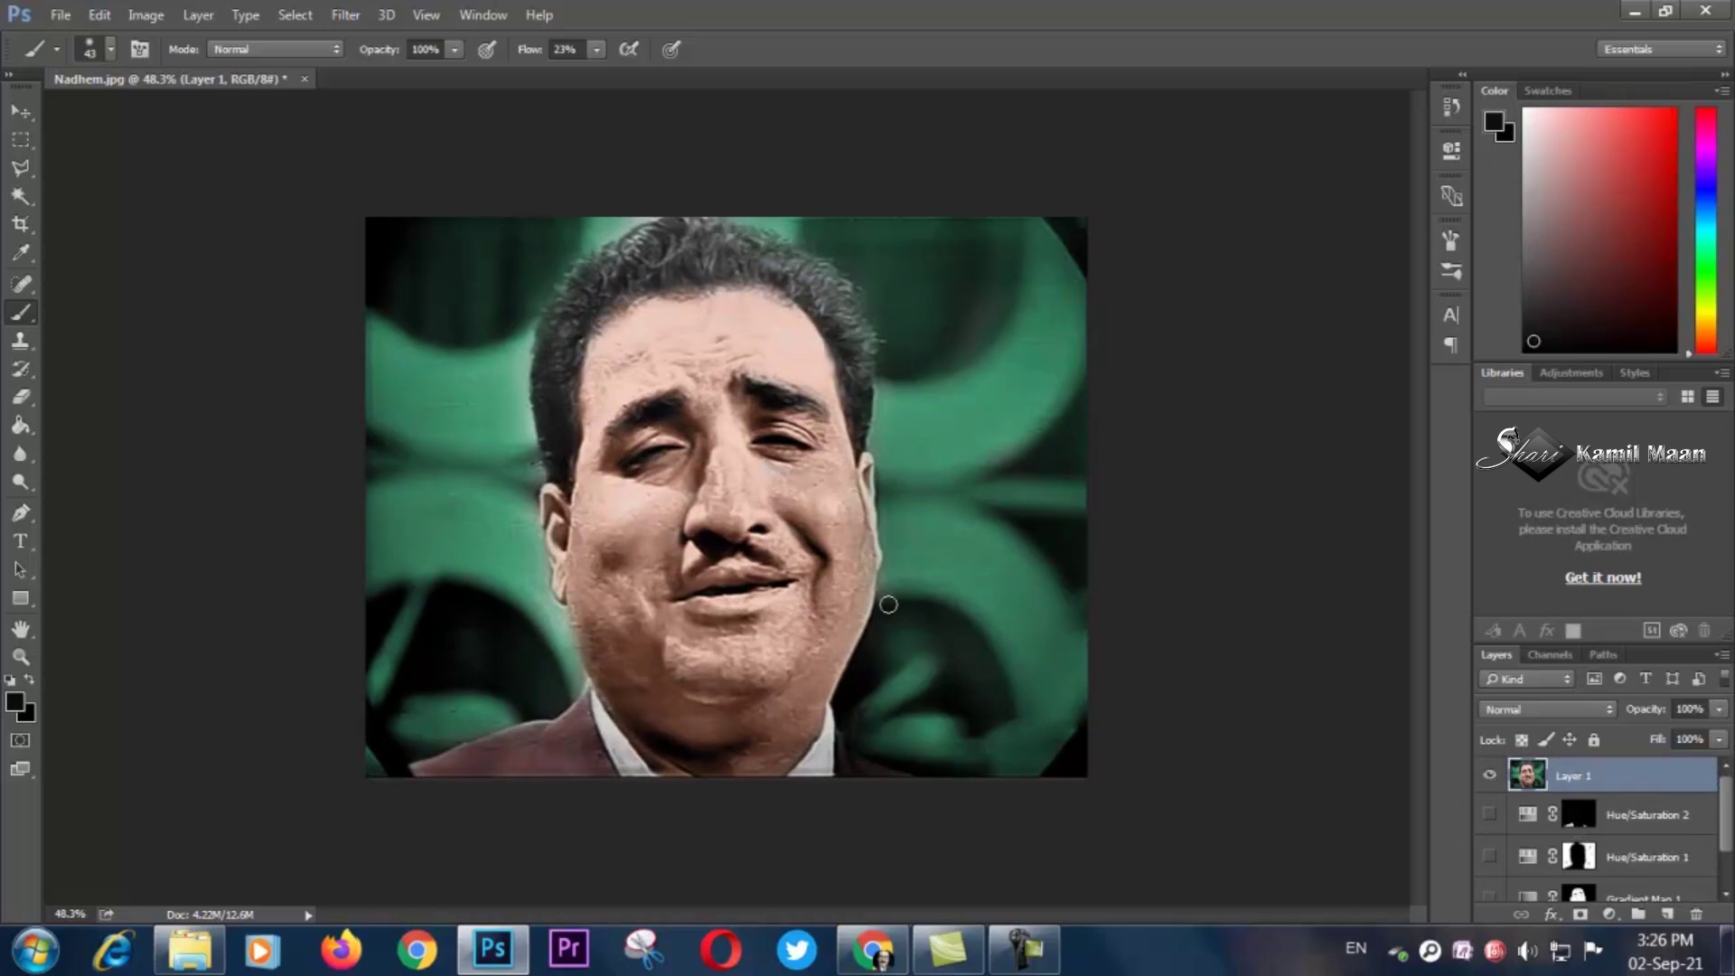
pyautogui.scroll(1, 888, 604)
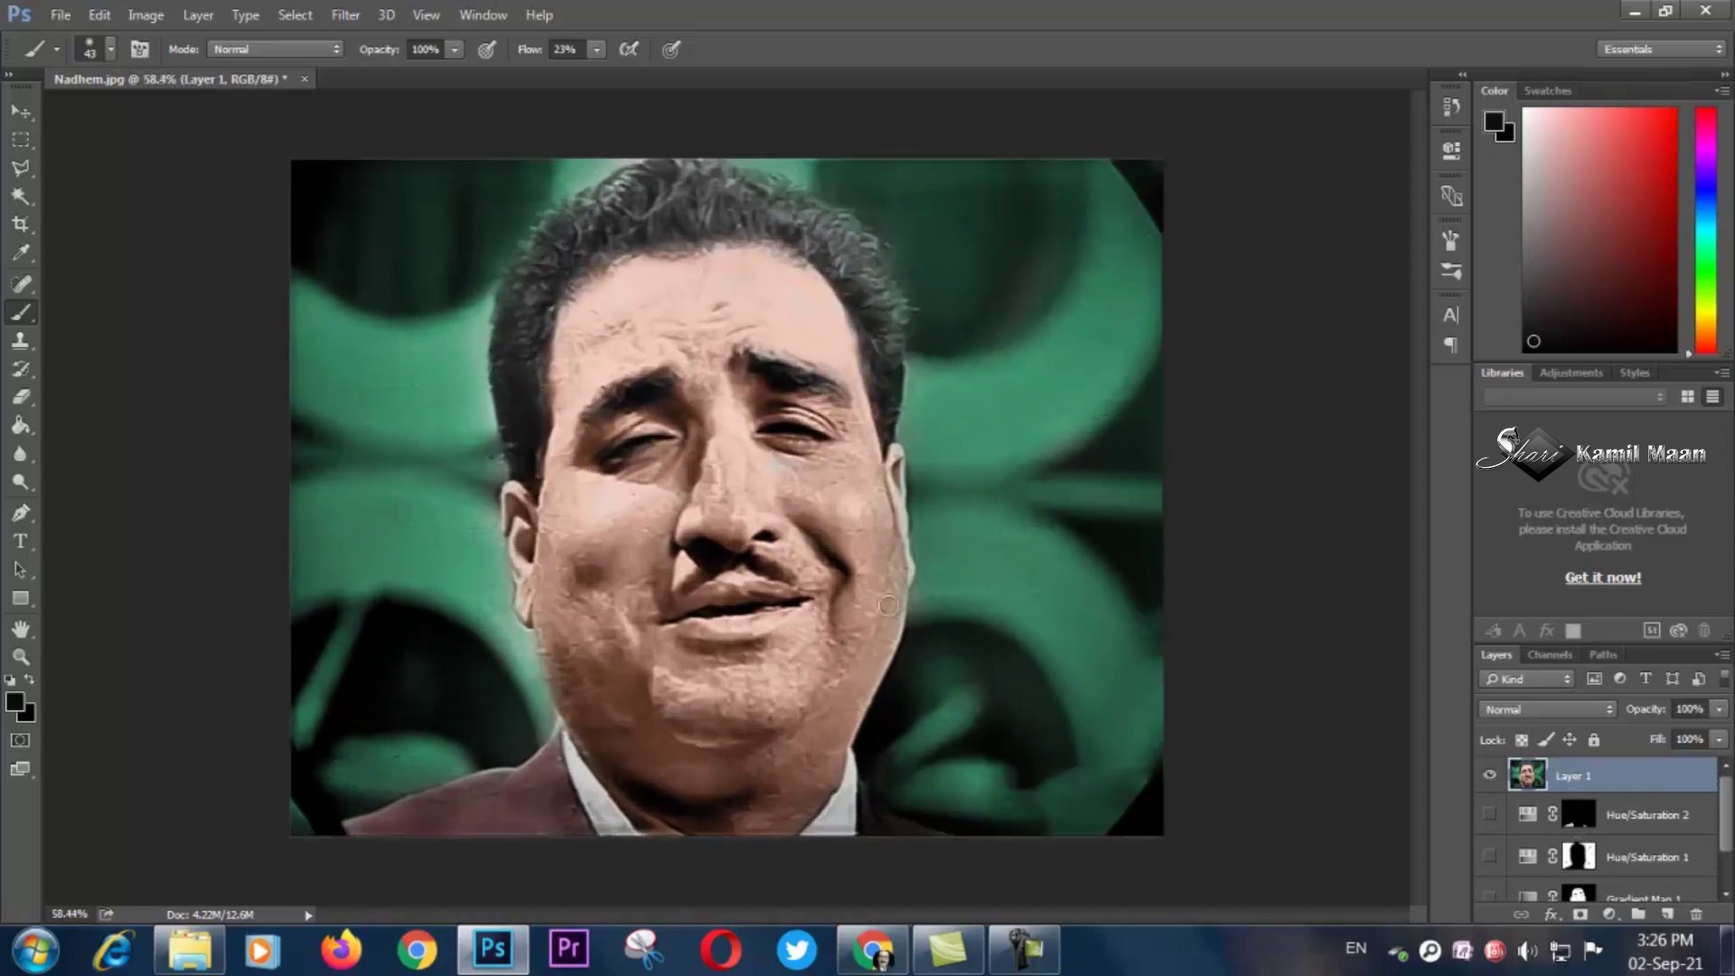
pyautogui.click(1489, 777)
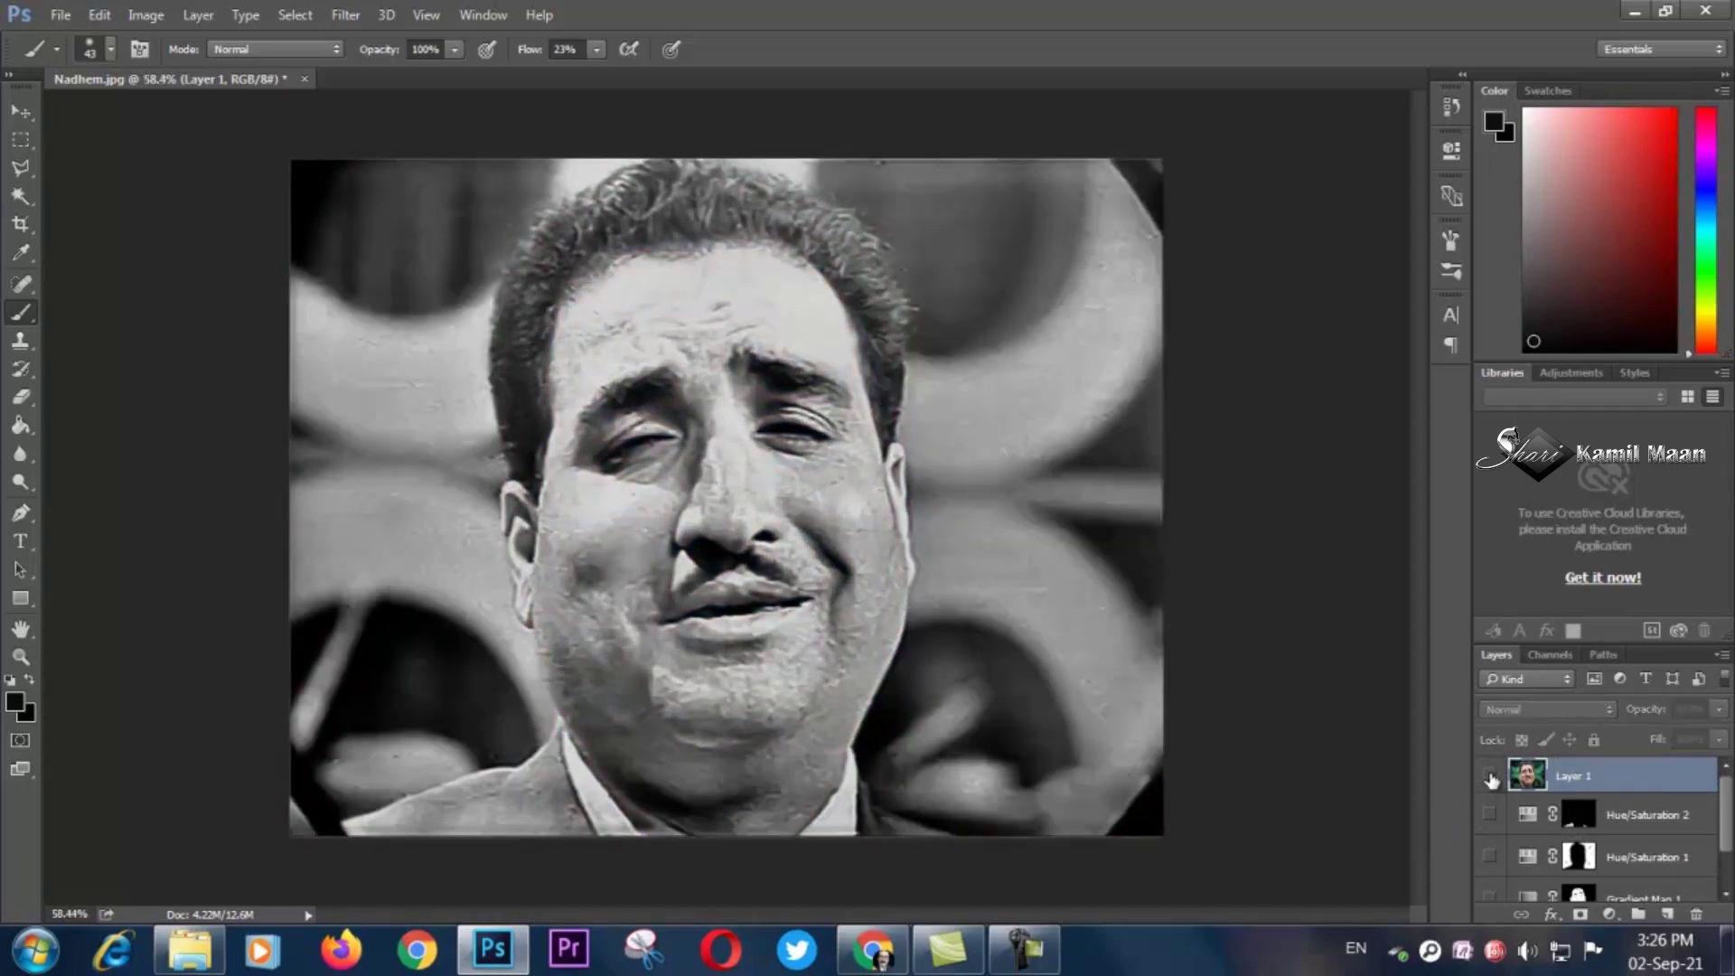
pyautogui.click(1491, 778)
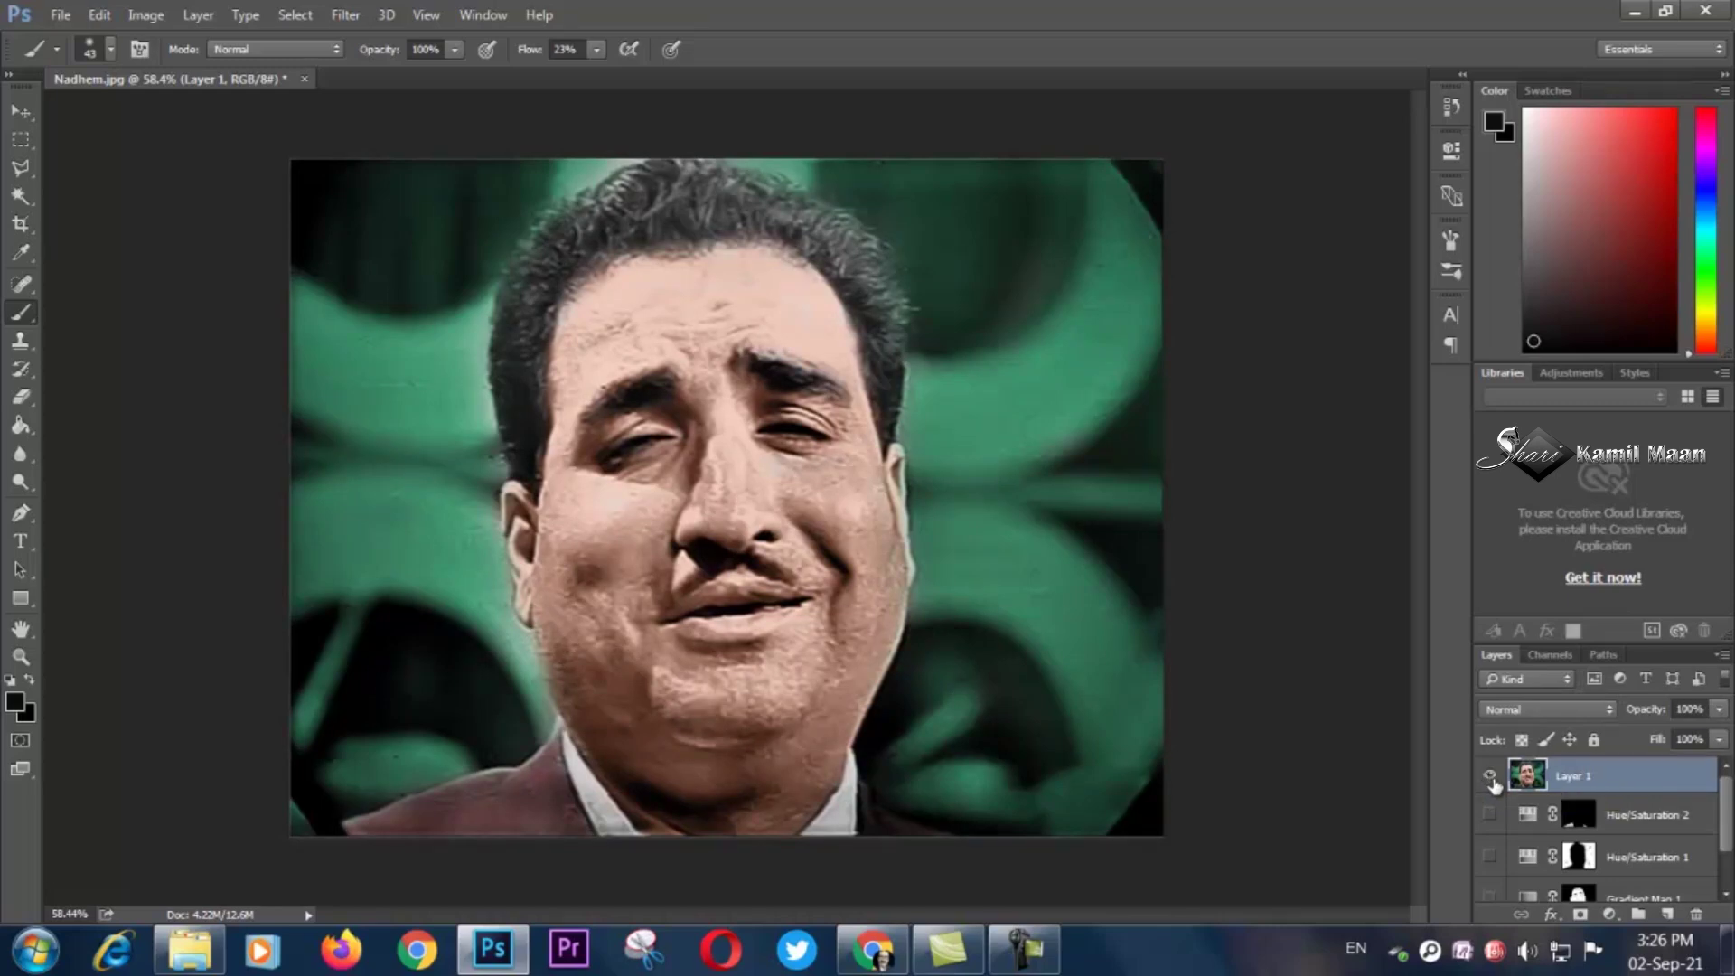
pyautogui.click(1490, 776)
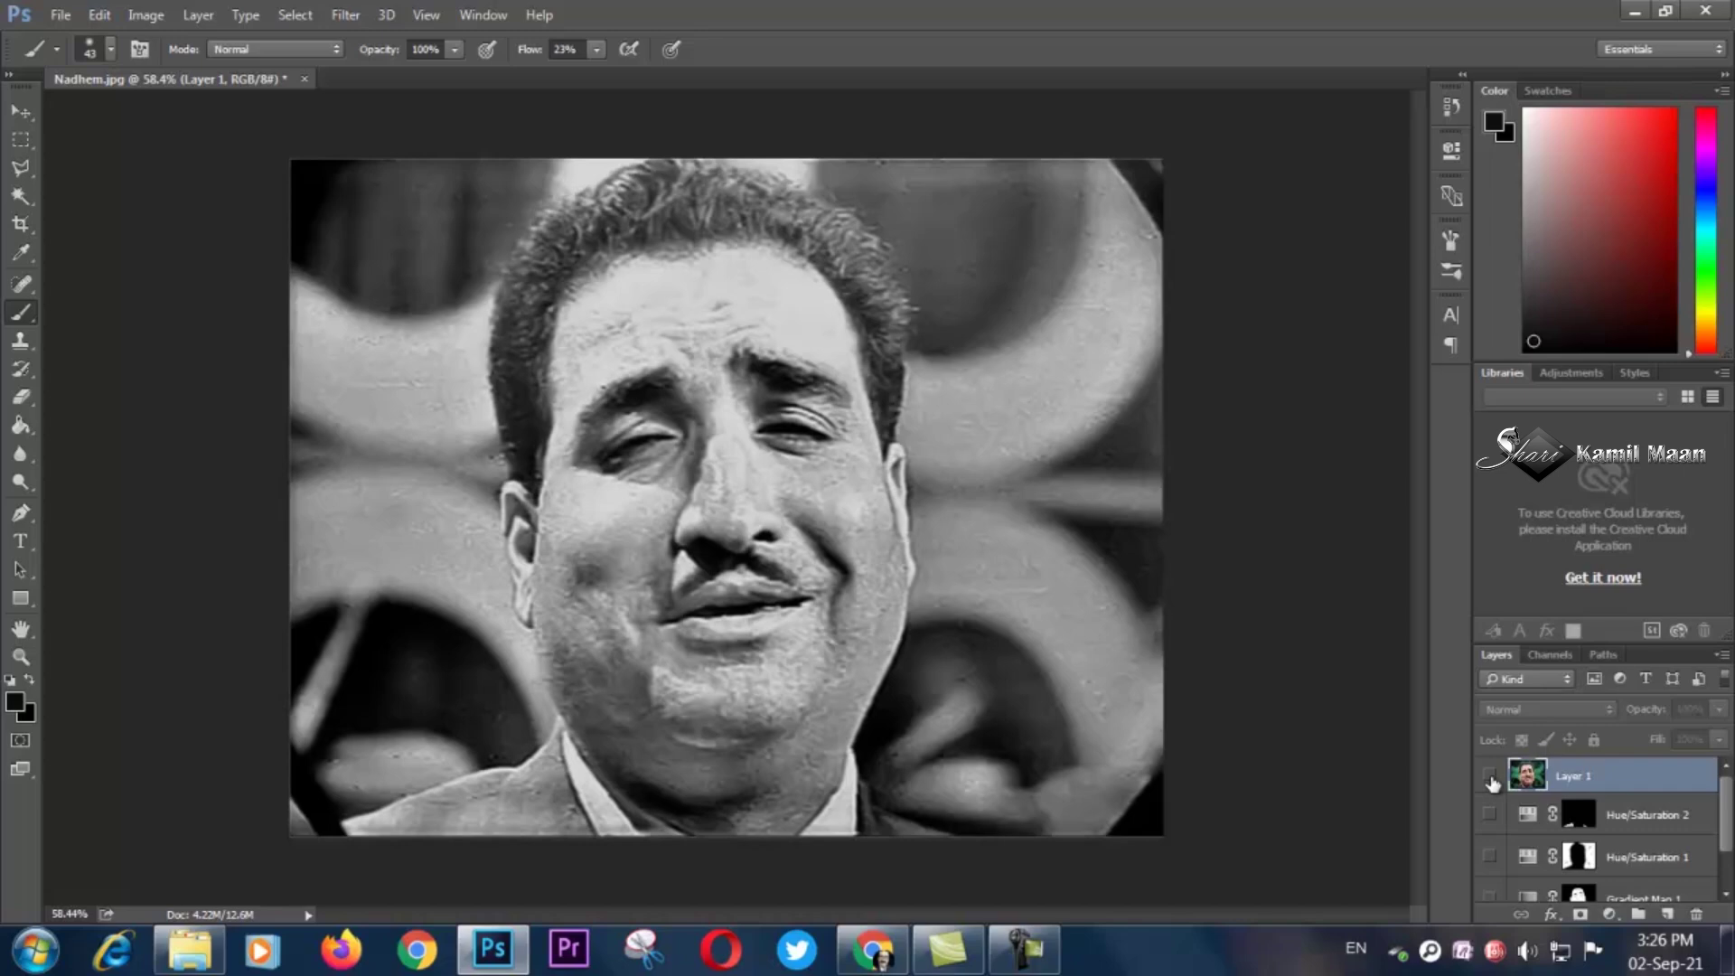
pyautogui.click(1490, 777)
pyautogui.click(1491, 778)
pyautogui.click(1491, 778)
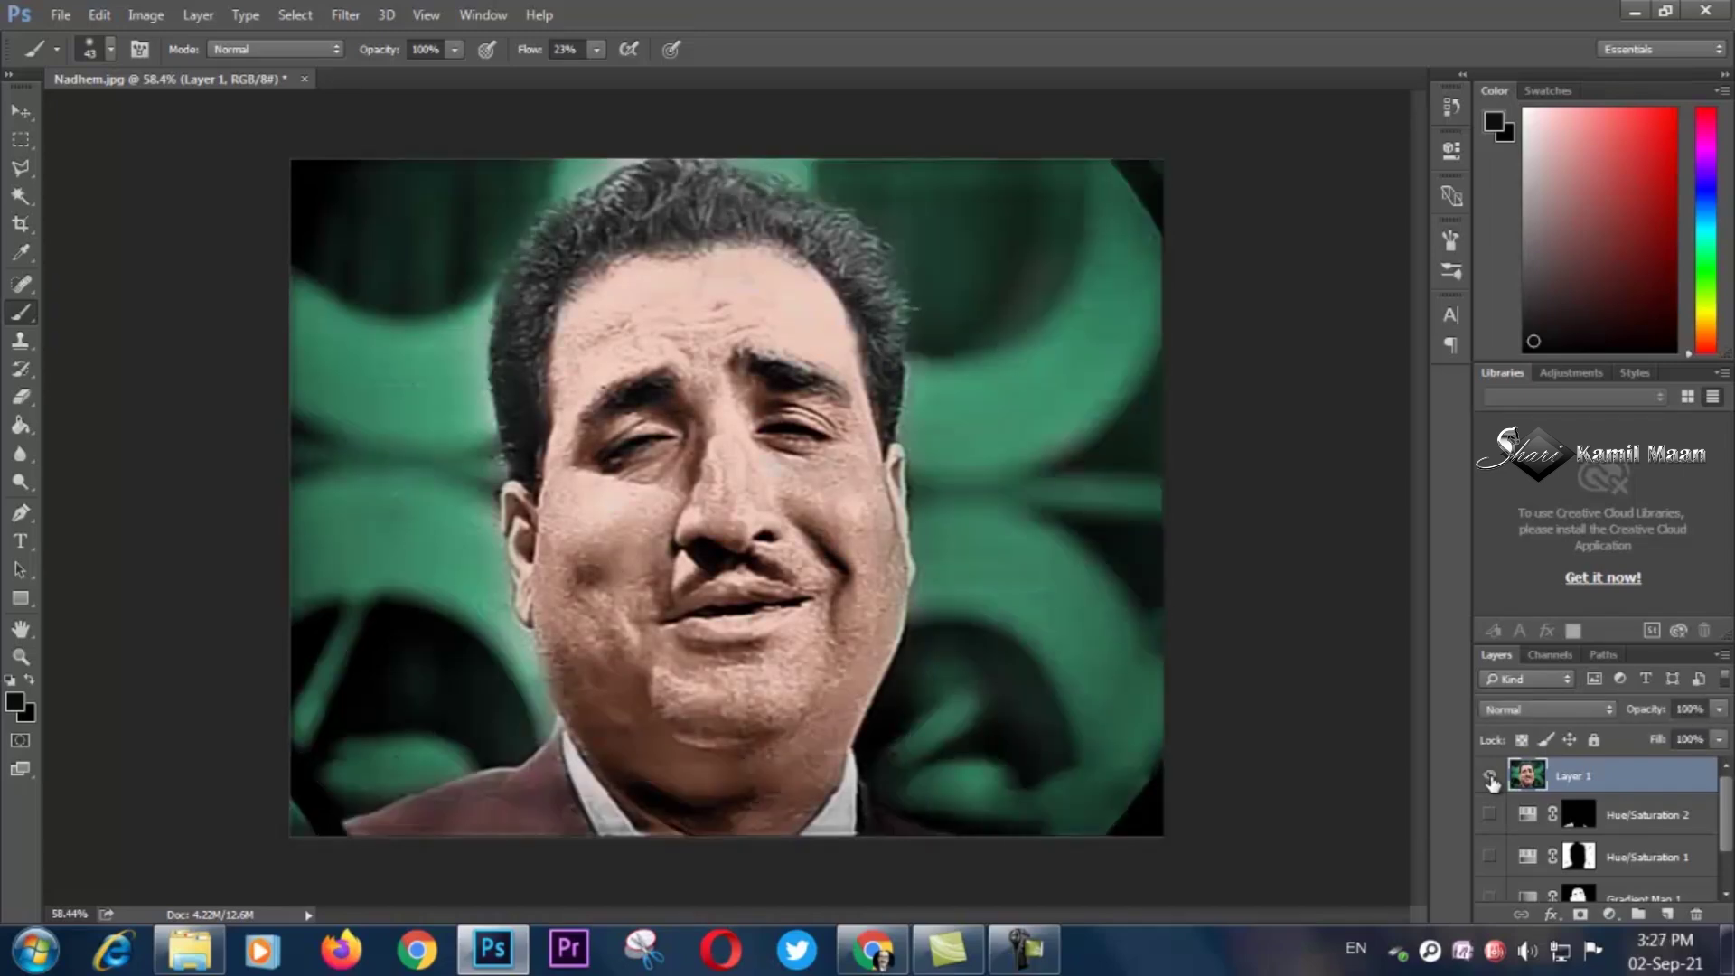